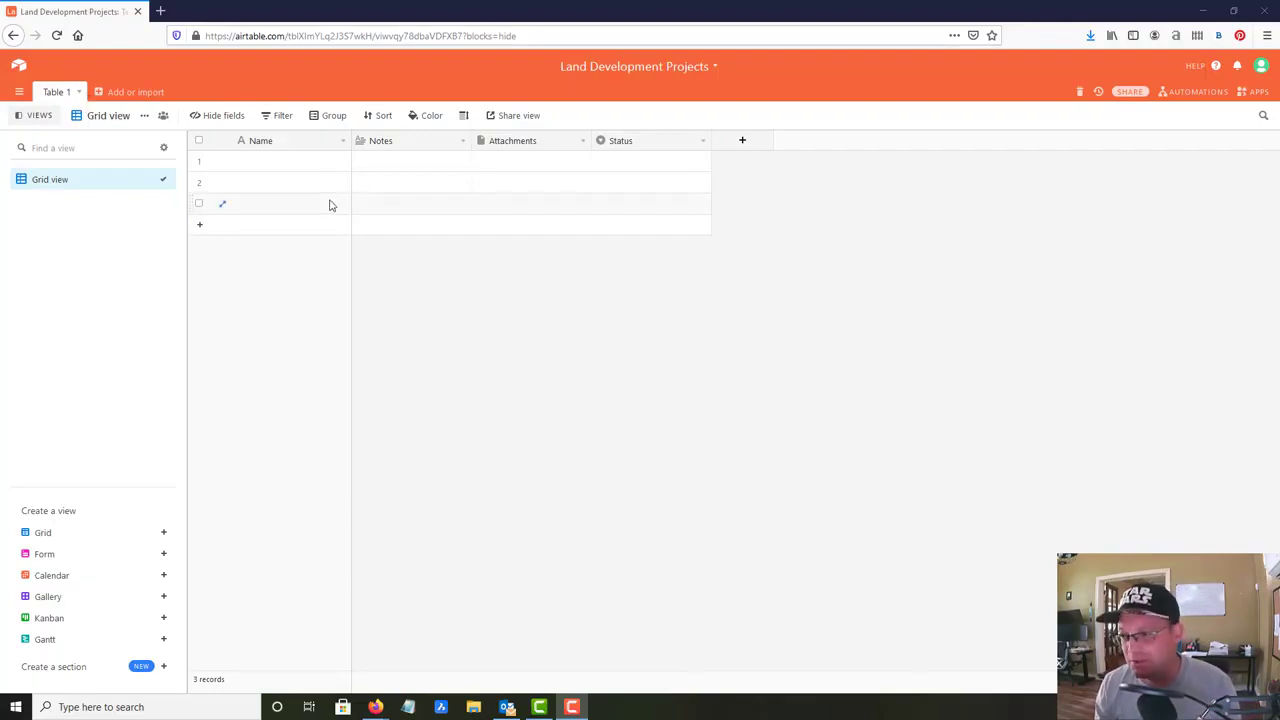
- Rename the table Table 1 as "Land Development Projects"
{"action": "left_click", "coordinate": [77, 99]}
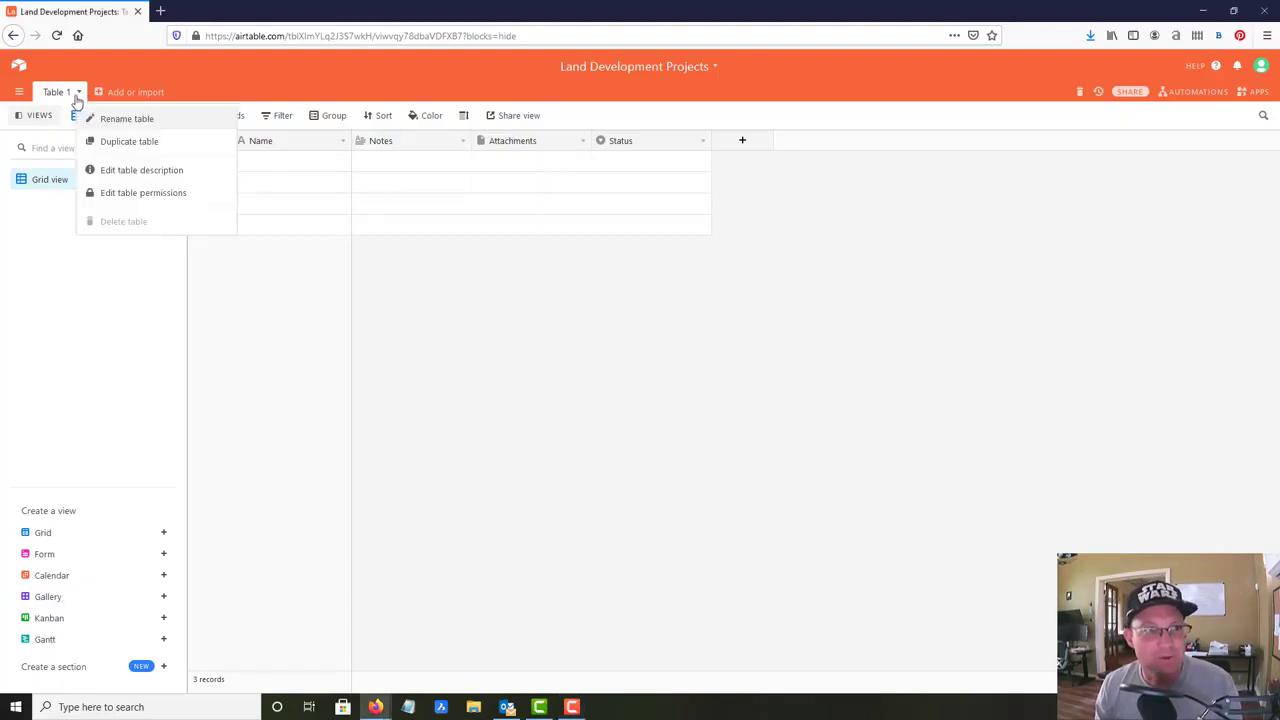
{"action": "left_click", "coordinate": [112, 122]}
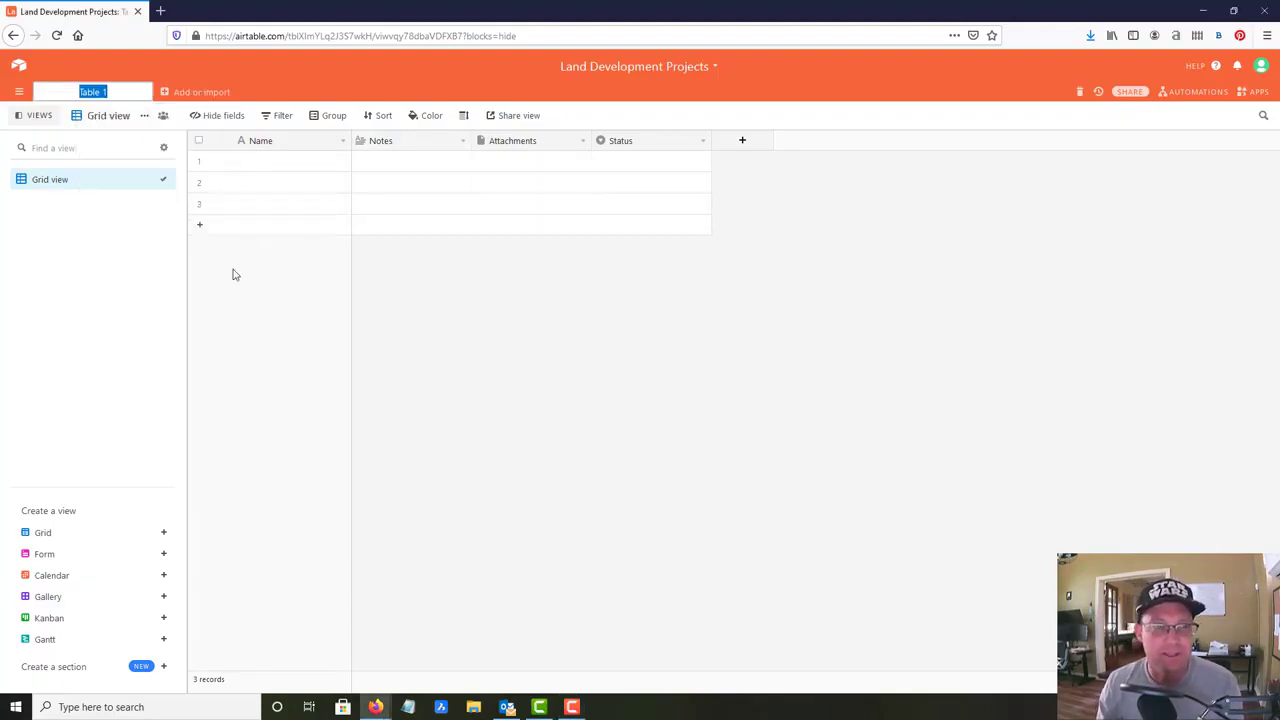
{"action": "type", "text": "La"}
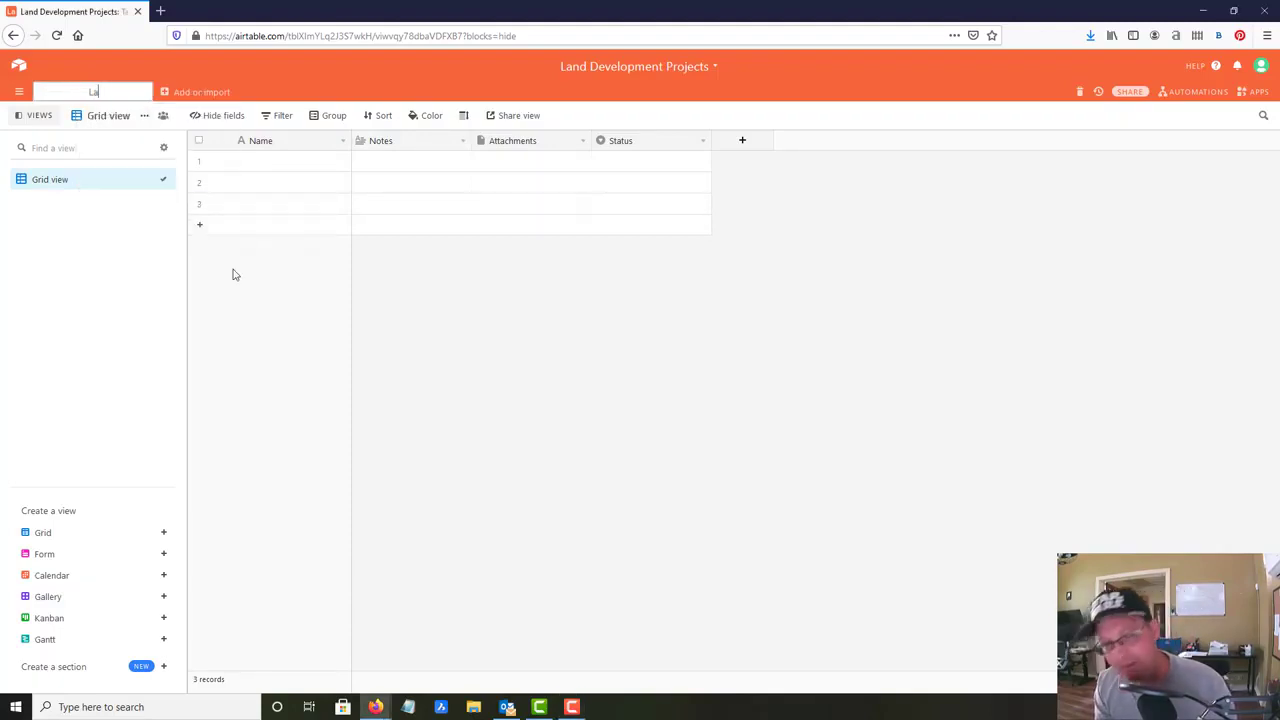
{"action": "type", "text": "nd Development Projects"}
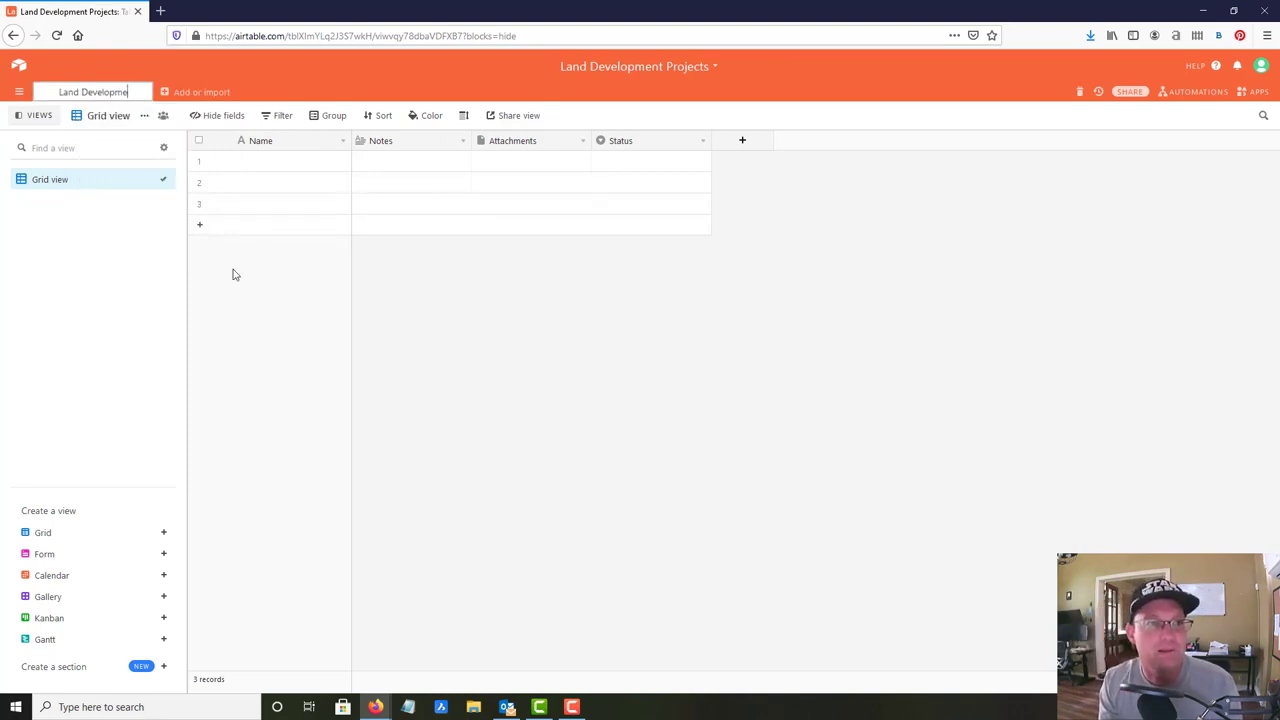
{"action": "key", "text": "Return"}
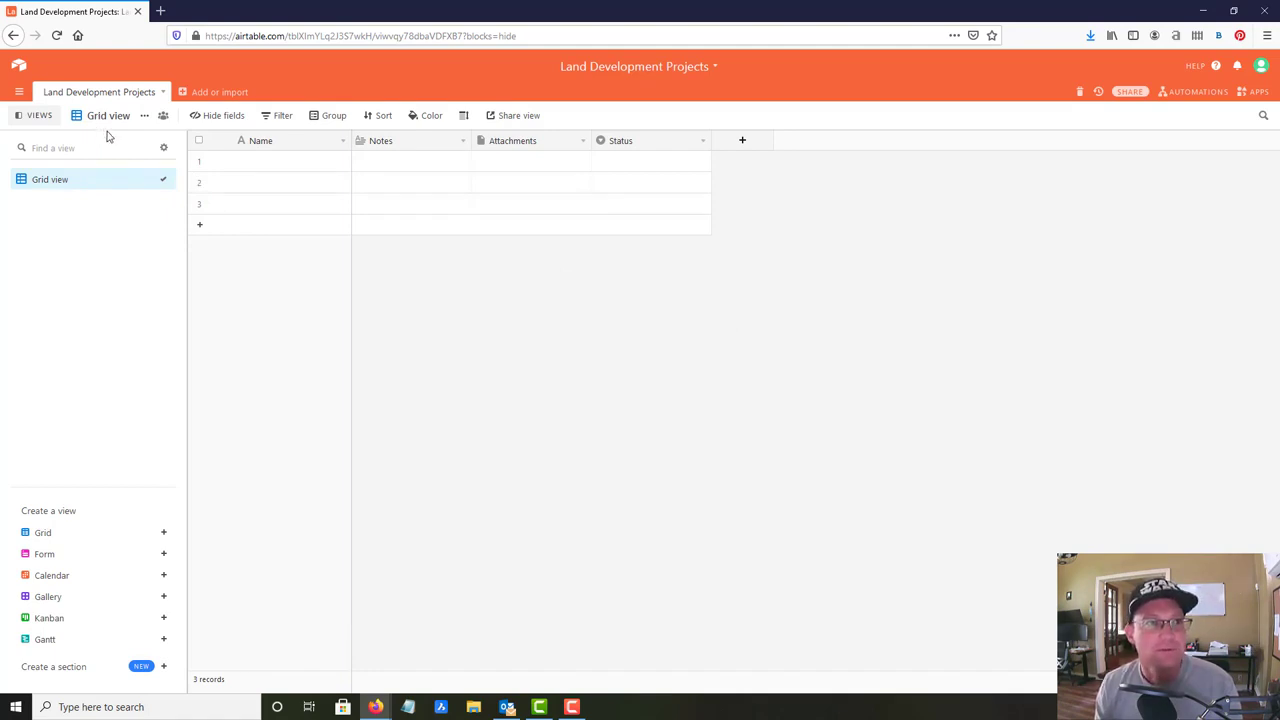
- Rename the table's grid view as "Main View"
{"action": "right_click", "coordinate": [87, 184]}
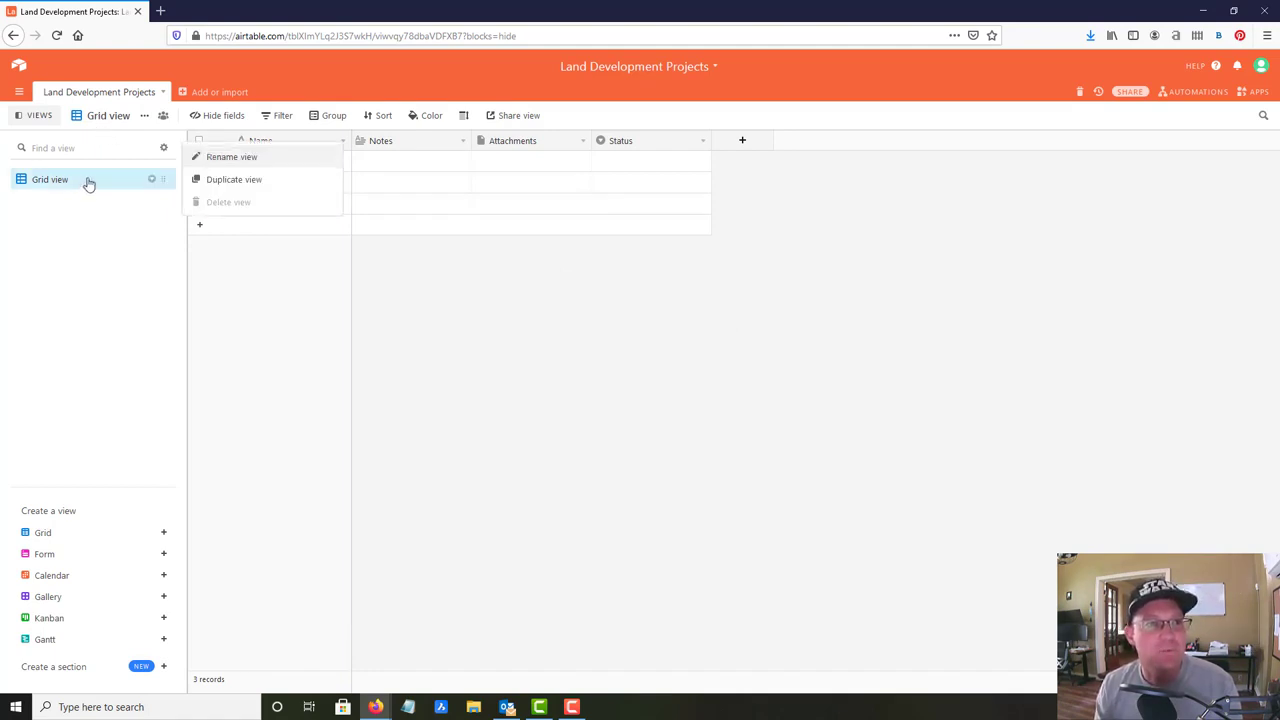
{"action": "left_click", "coordinate": [143, 117]}
{"action": "left_click", "coordinate": [144, 117]}
{"action": "left_click", "coordinate": [176, 149]}
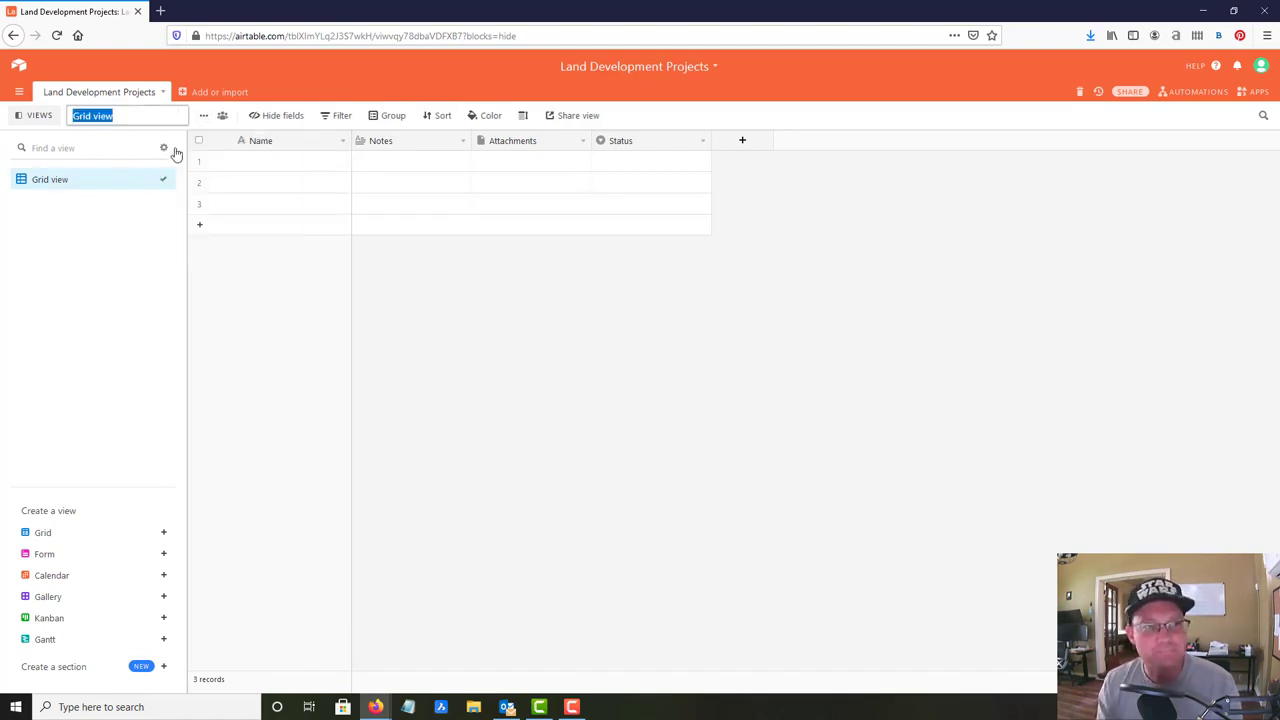
{"action": "type", "text": "Main"}
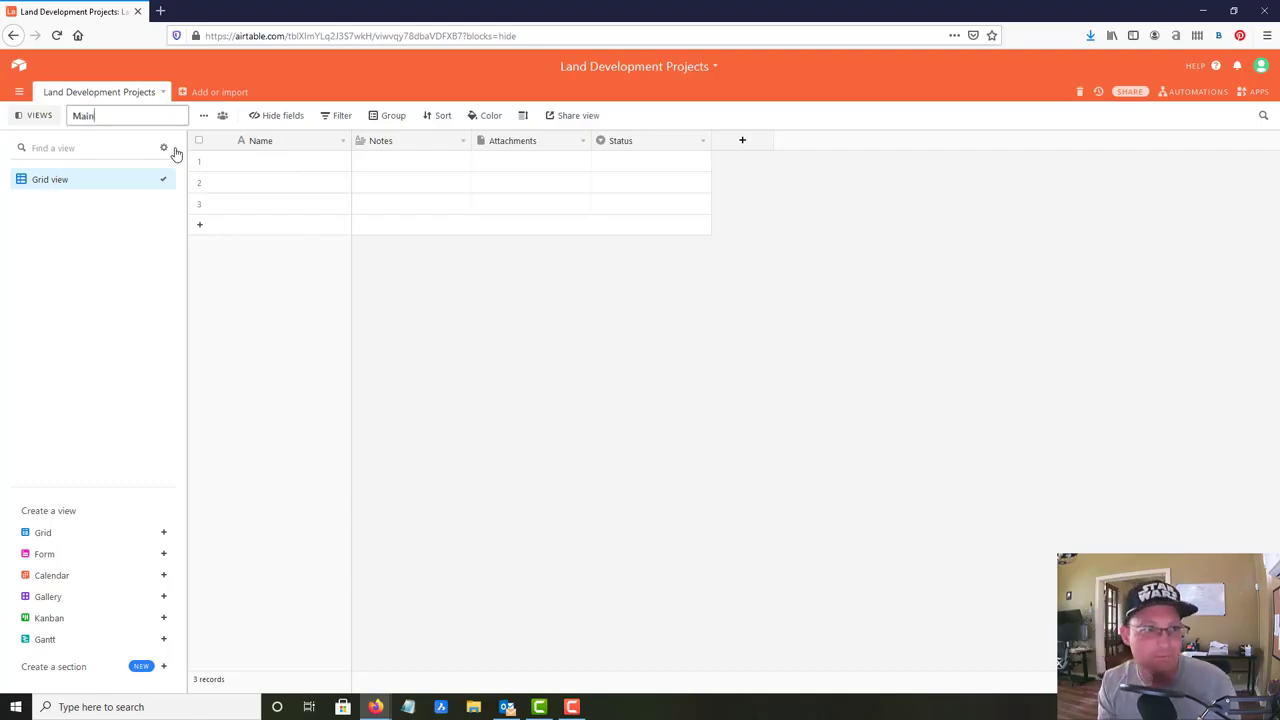
{"action": "type", "text": " View"}
{"action": "key", "text": "Return"}
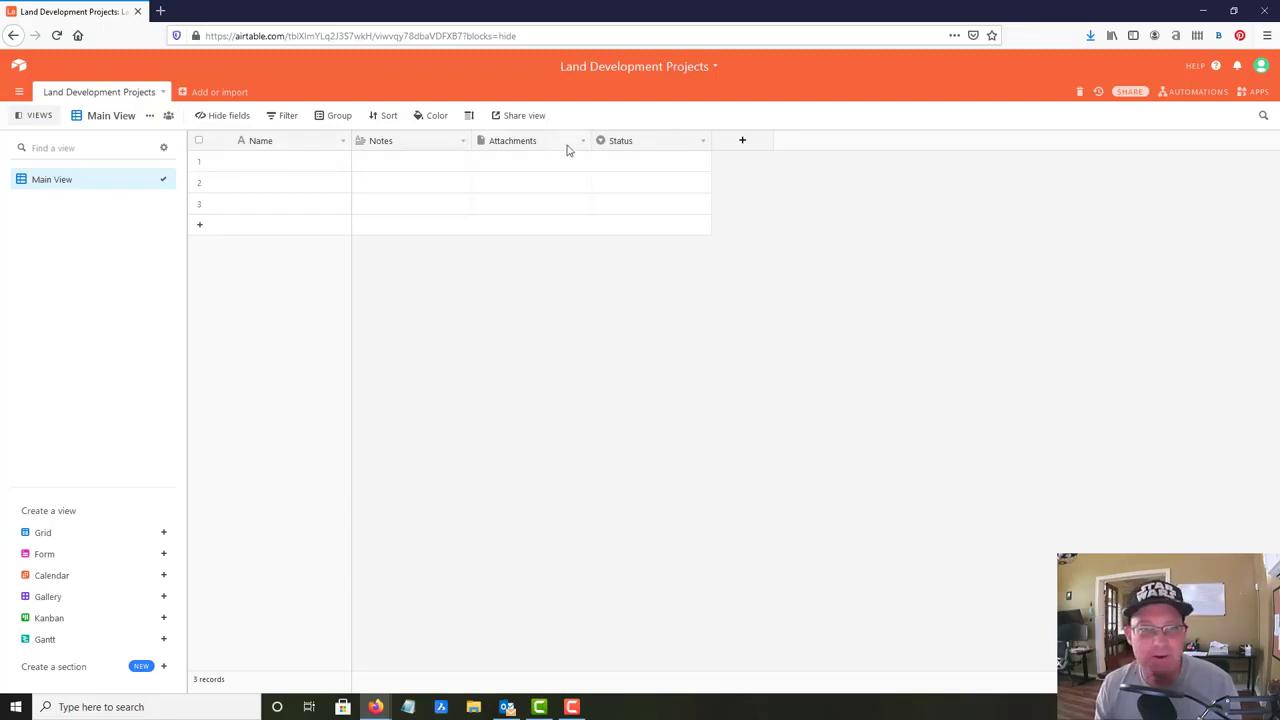
- Add a single line text field named "Client" after the Status field
{"action": "left_click", "coordinate": [743, 142]}
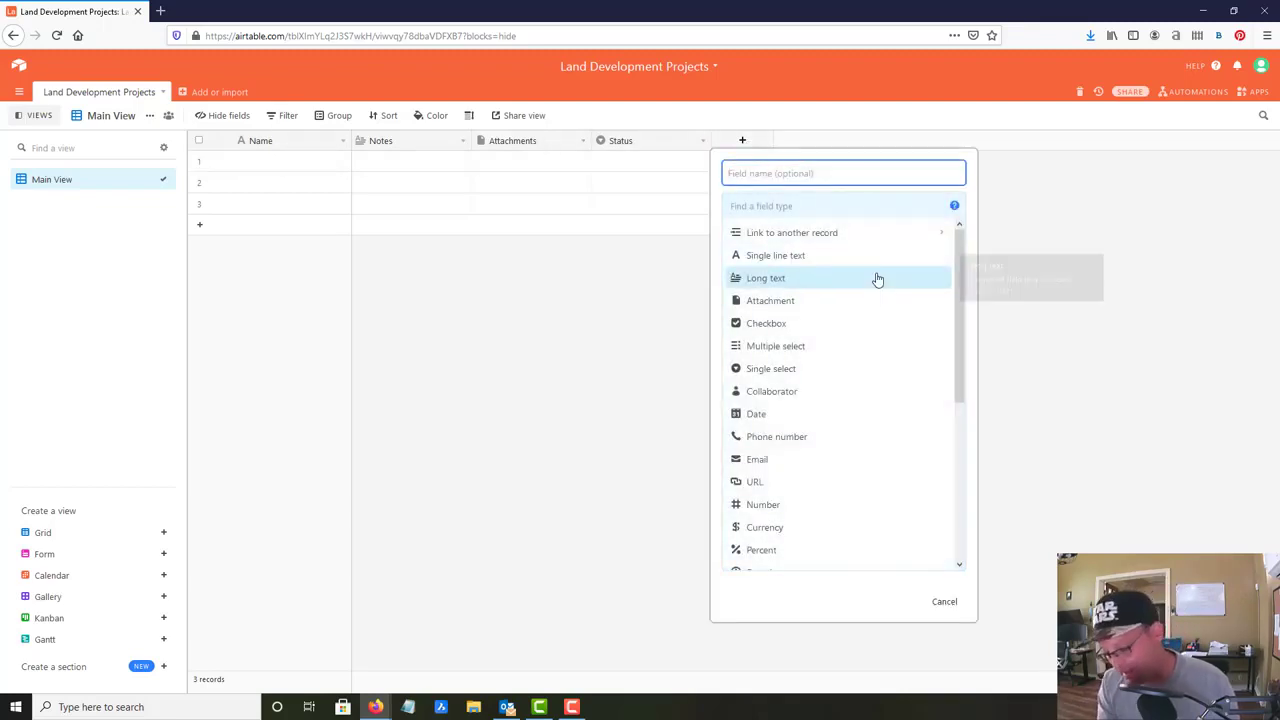
{"action": "left_click", "coordinate": [817, 256]}
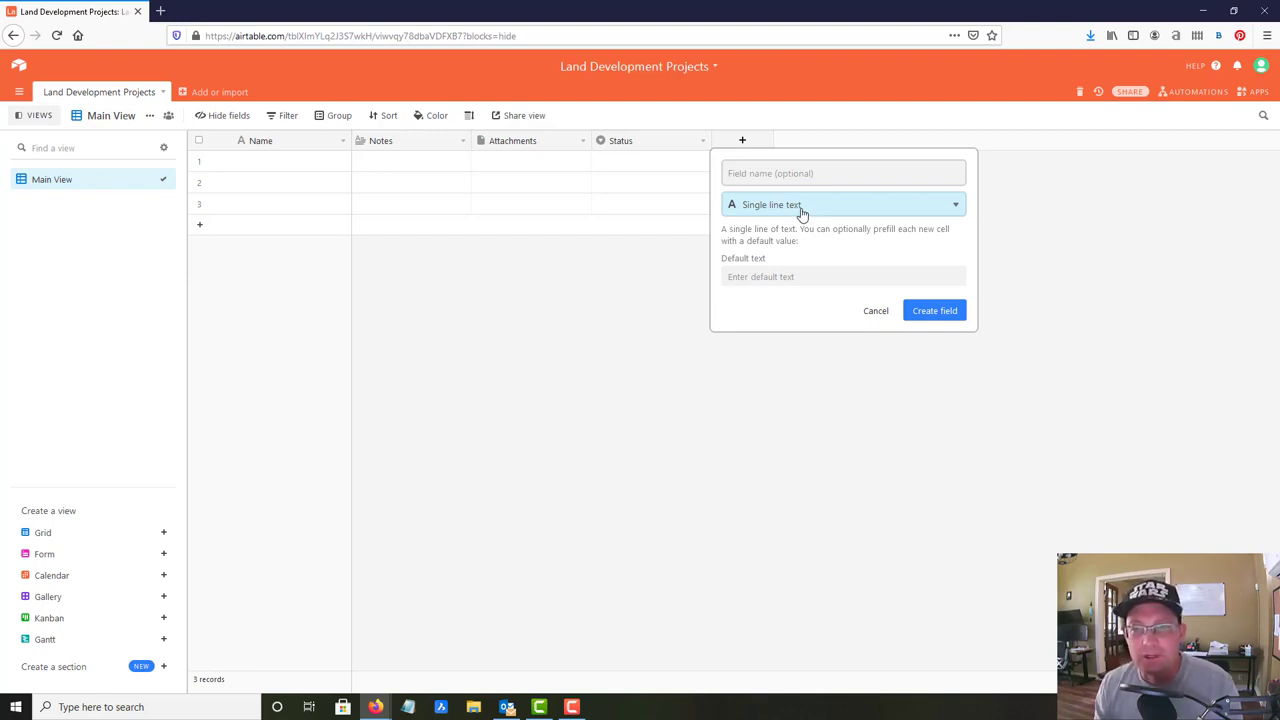
{"action": "left_click", "coordinate": [808, 173]}
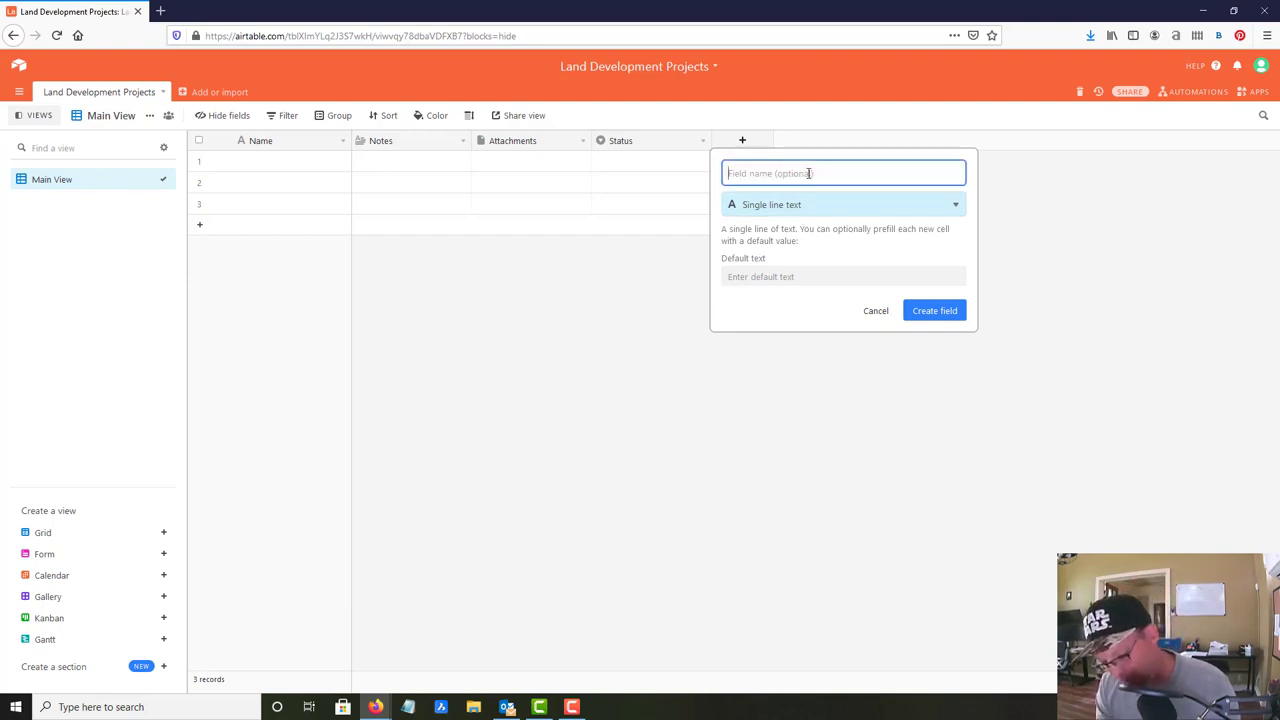
{"action": "type", "text": "Client"}
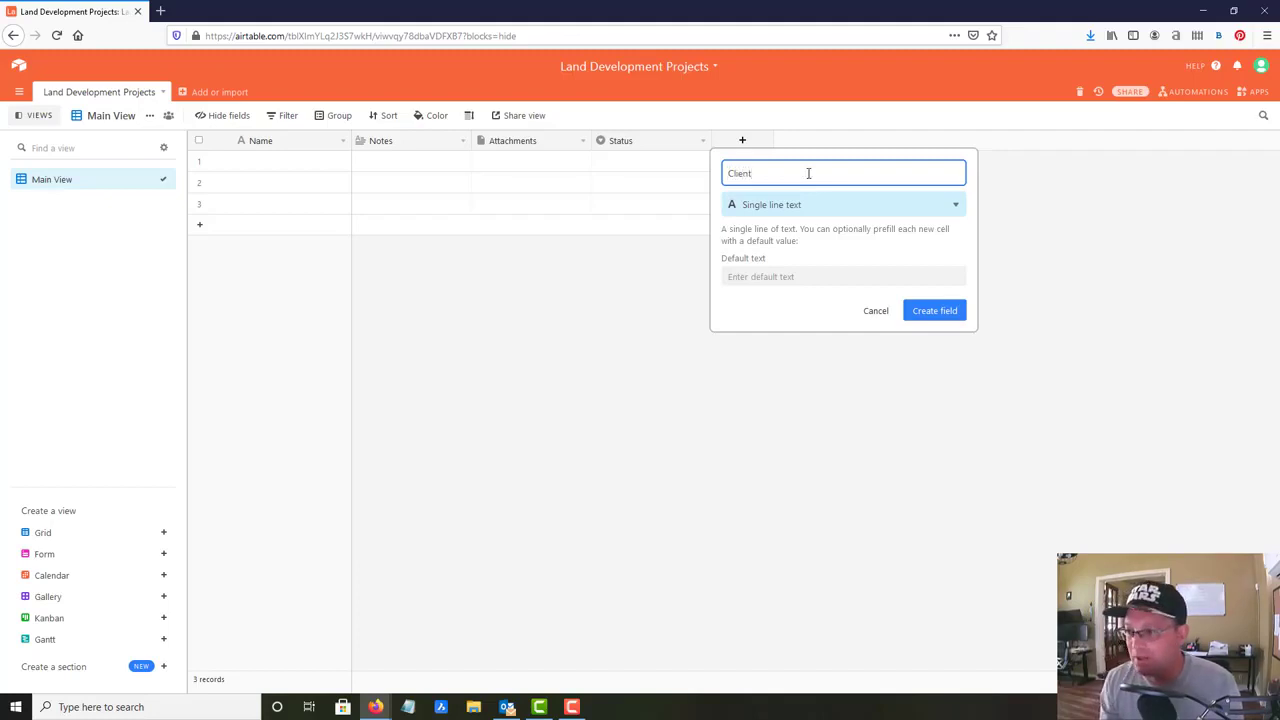
{"action": "left_click", "coordinate": [932, 311]}
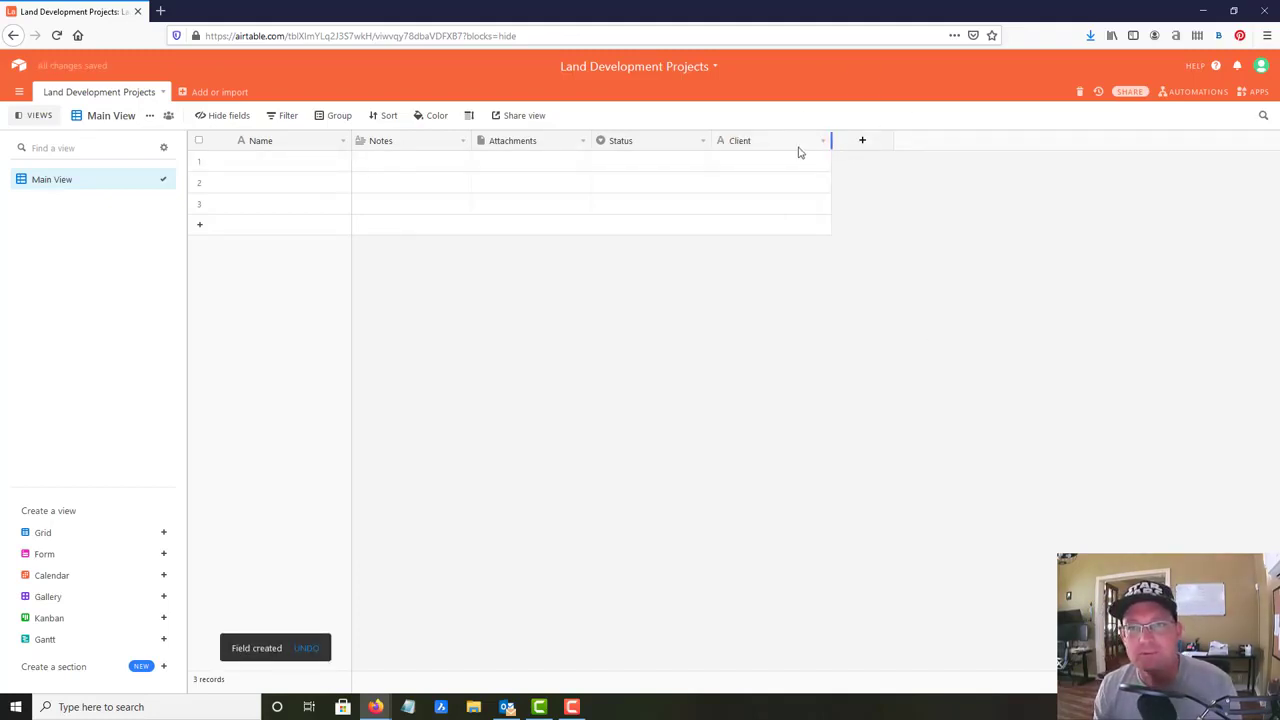
- Add a number field named "Phase" with the Integer format after the Client field
{"action": "left_click", "coordinate": [866, 142]}
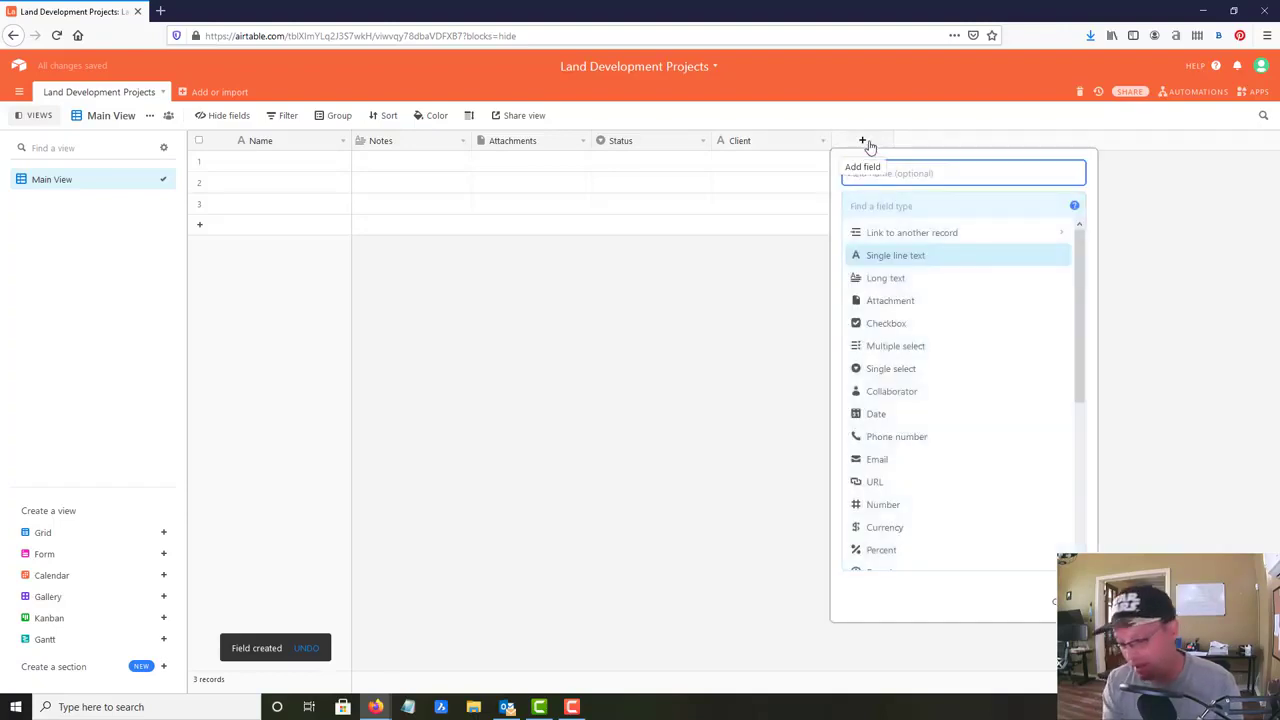
{"action": "type", "text": "Phase"}
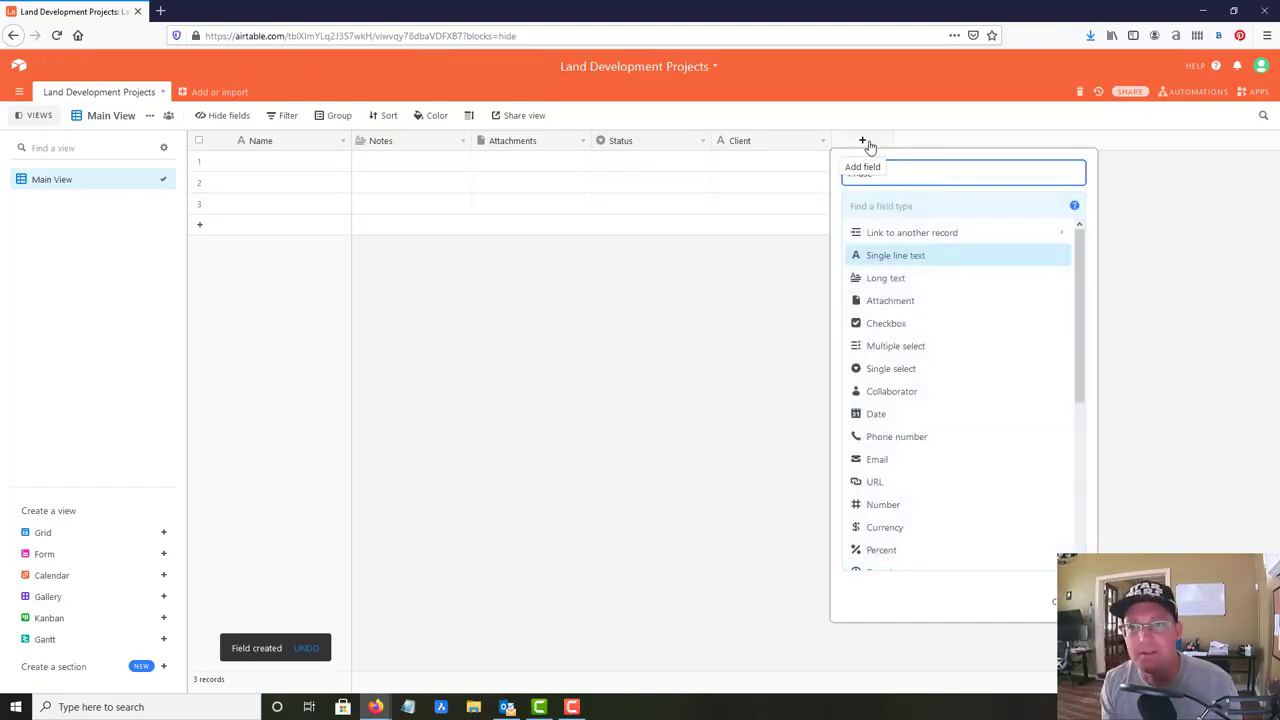
{"action": "left_click", "coordinate": [914, 255]}
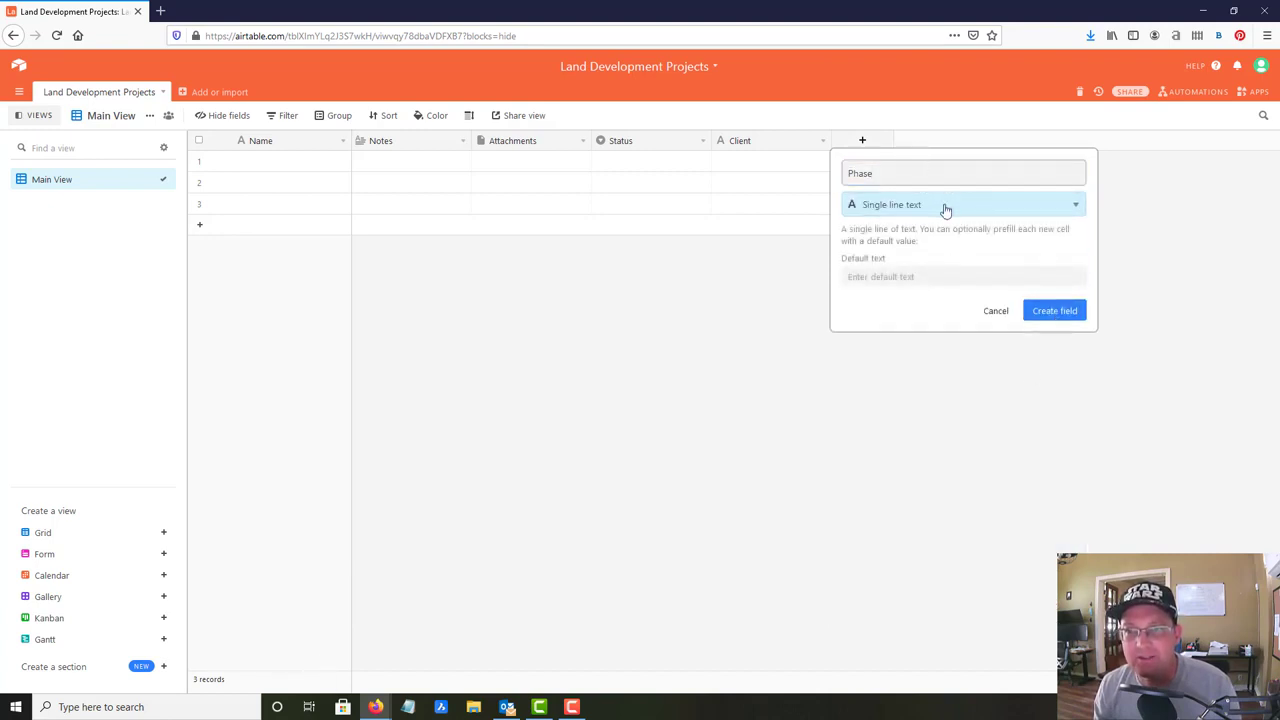
{"action": "left_click", "coordinate": [945, 206]}
{"action": "scroll", "coordinate": [914, 516], "scroll_direction": "down", "scroll_amount": 3}
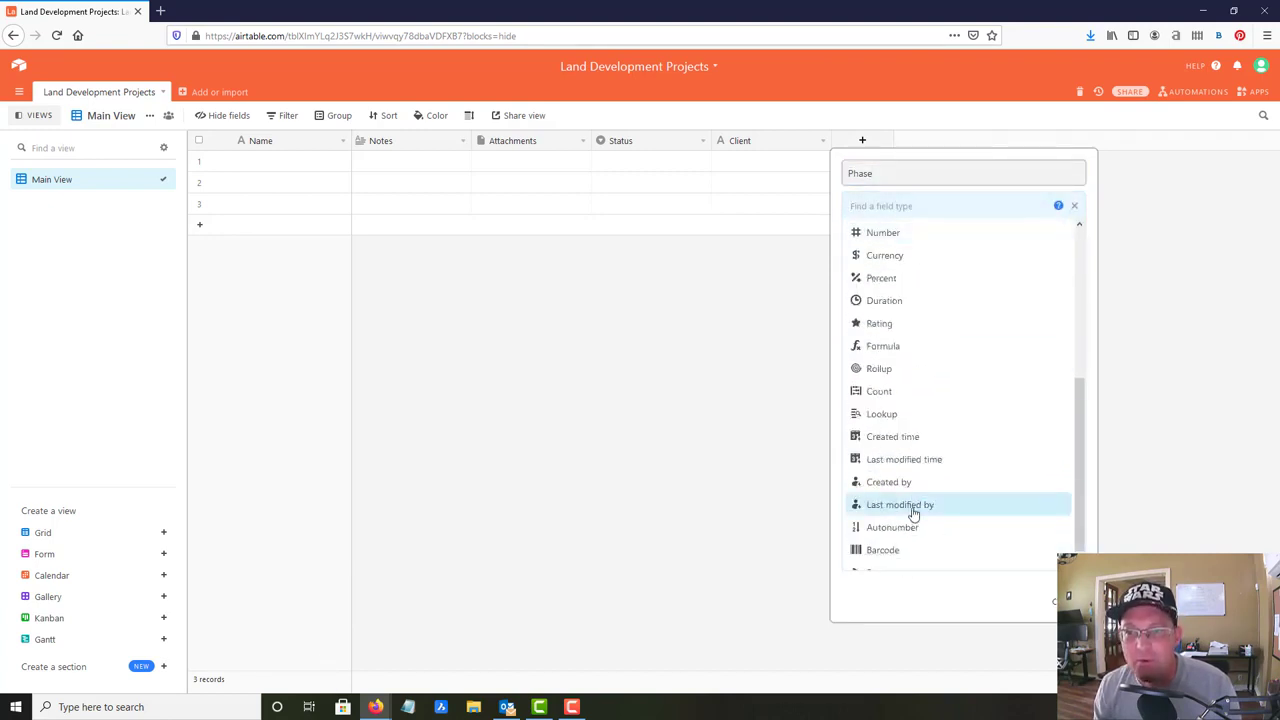
{"action": "scroll", "coordinate": [929, 334], "scroll_direction": "up", "scroll_amount": 5}
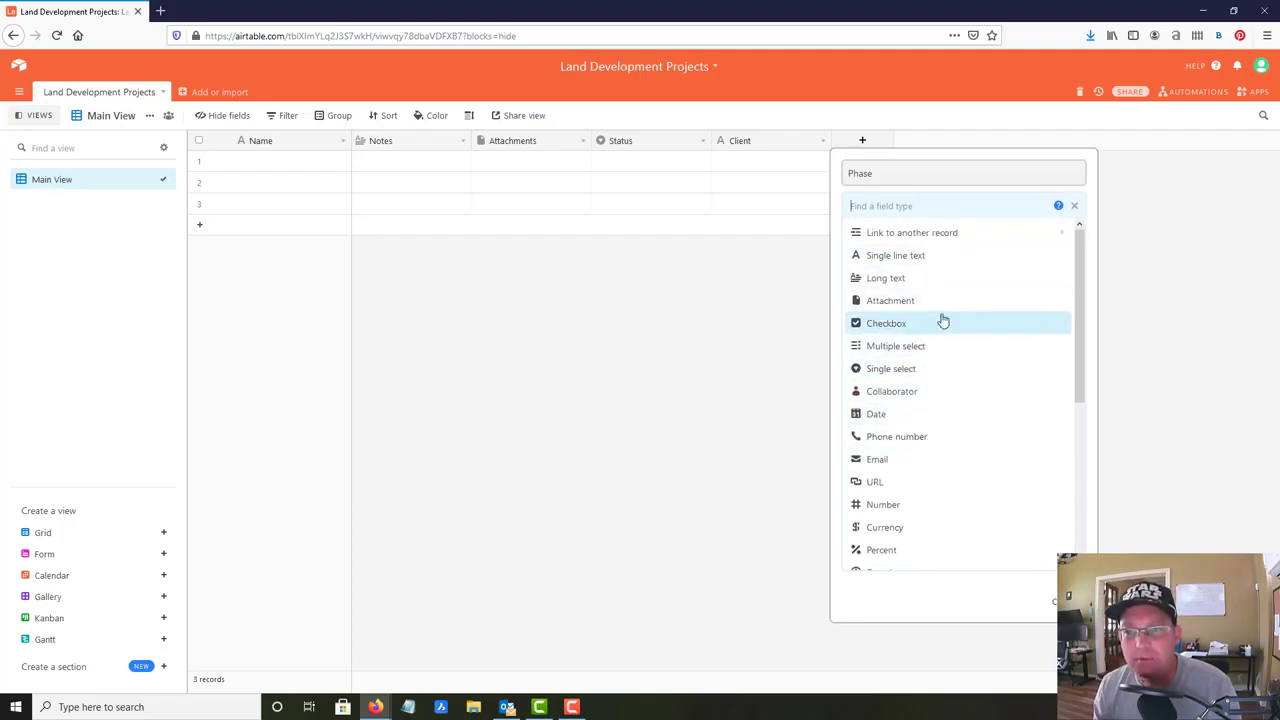
{"action": "scroll", "coordinate": [915, 455], "scroll_direction": "down", "scroll_amount": 2}
{"action": "left_click", "coordinate": [910, 437]}
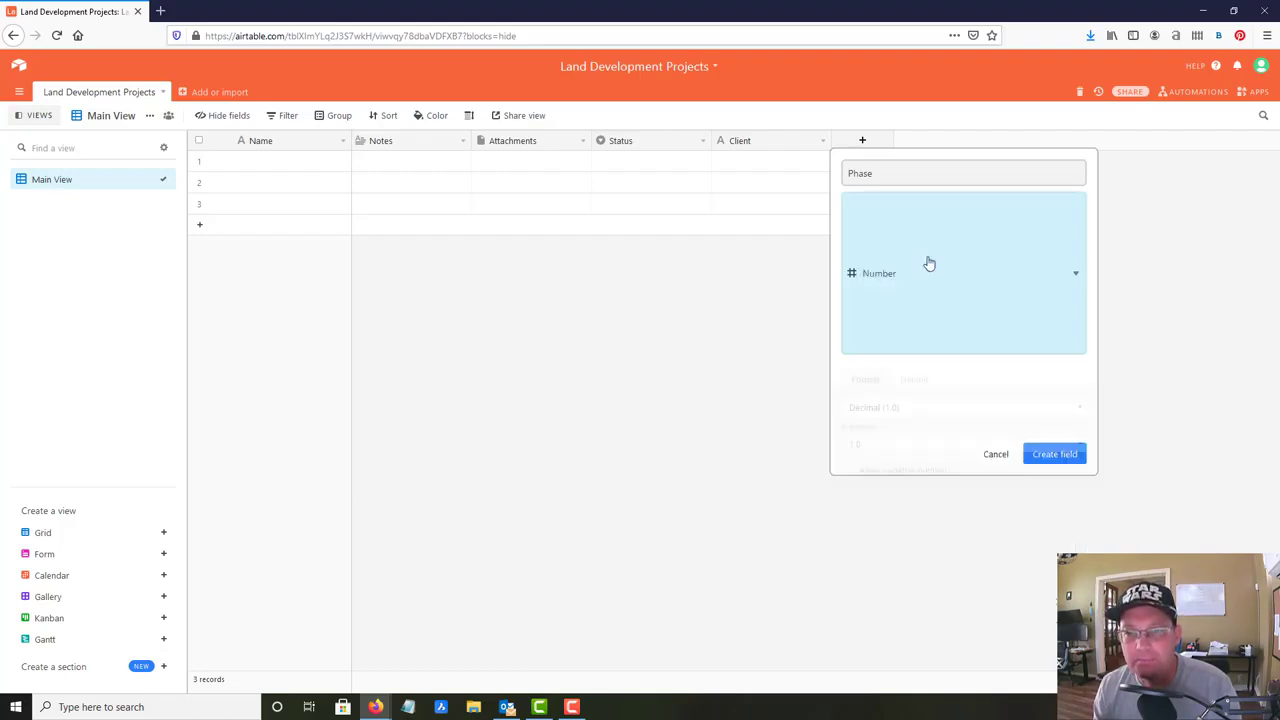
{"action": "left_click", "coordinate": [927, 271]}
{"action": "left_click", "coordinate": [910, 304]}
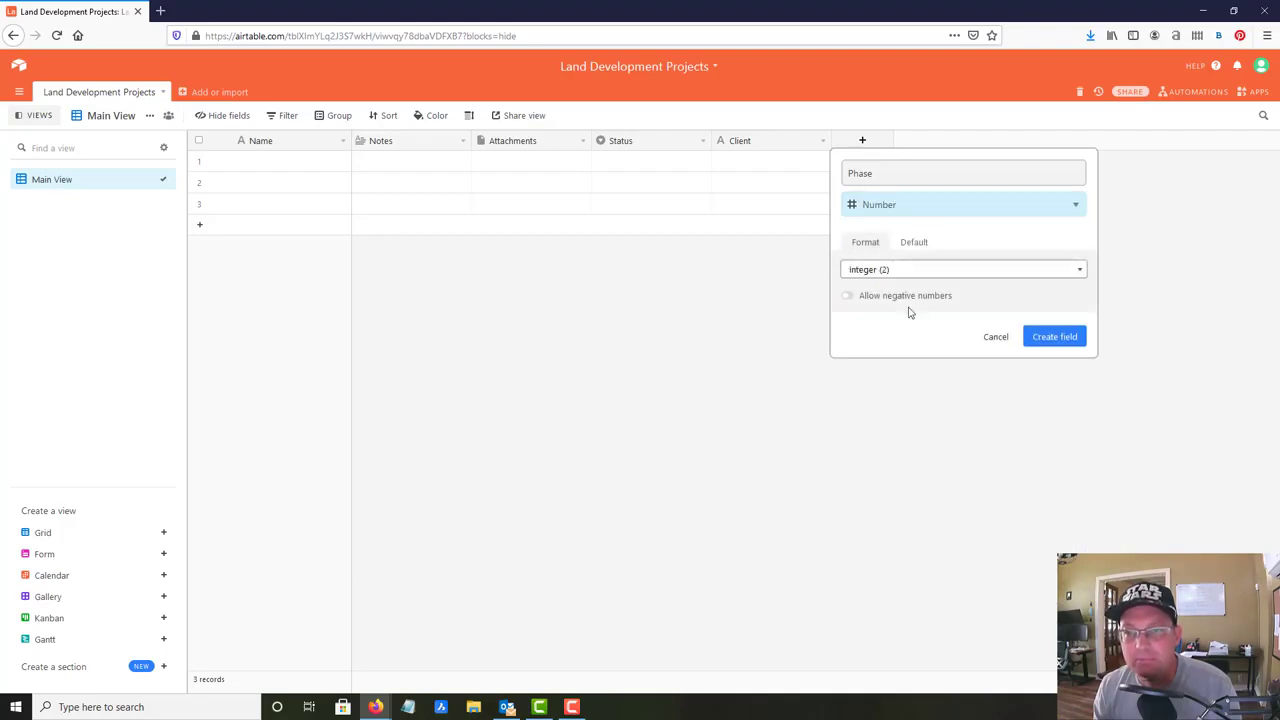
{"action": "left_click", "coordinate": [1052, 336]}
- Begin a new field after Phase, named "Status", with the single select type
{"action": "left_click", "coordinate": [982, 142]}
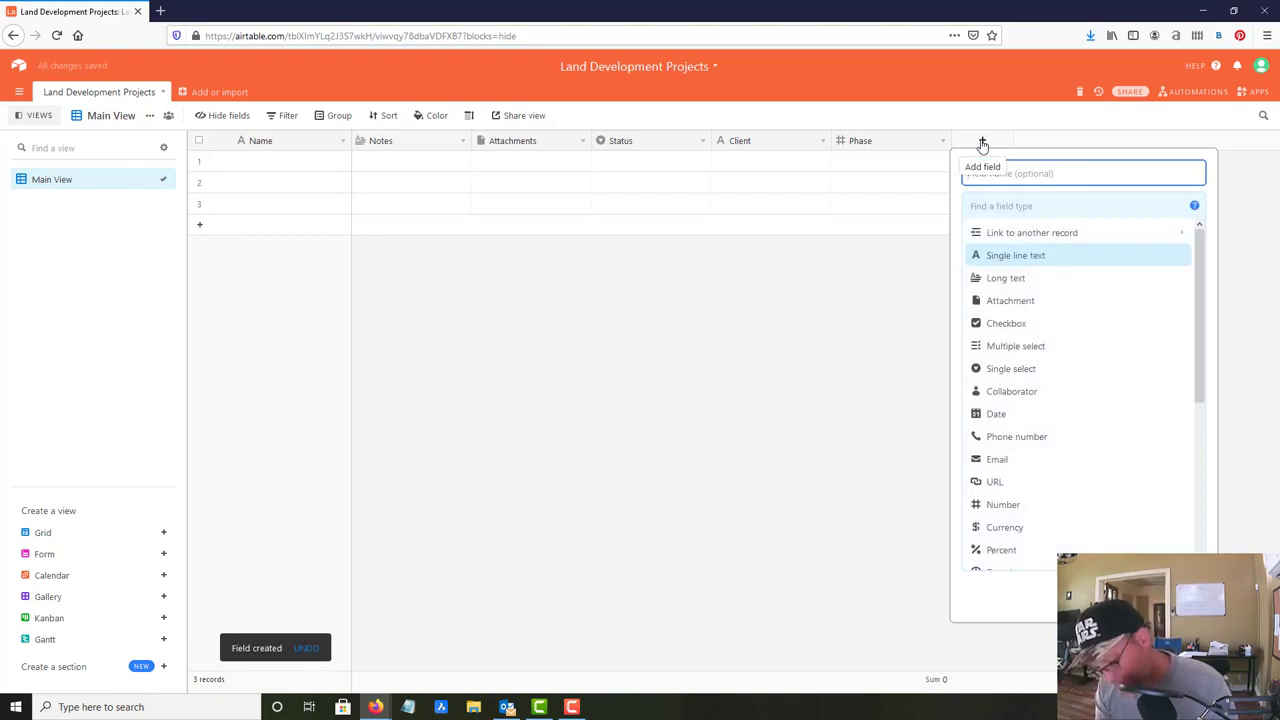
{"action": "type", "text": "Status"}
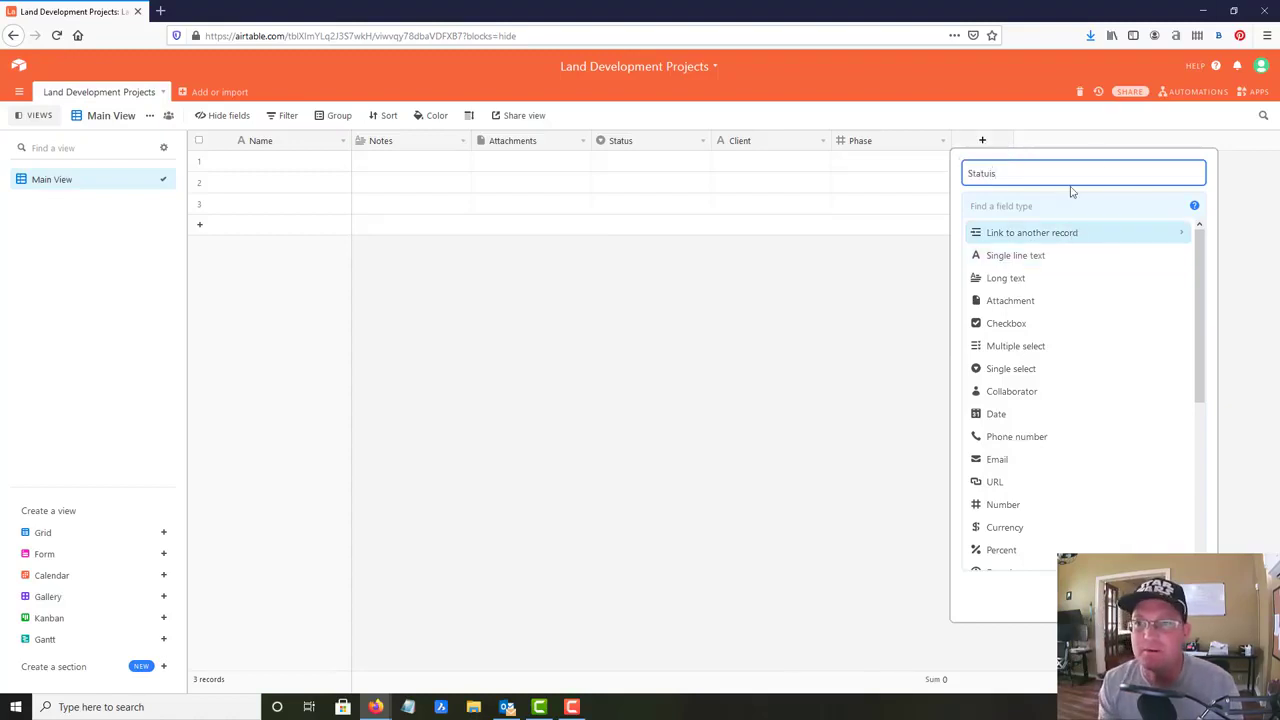
{"action": "key", "text": "BackSpace"}
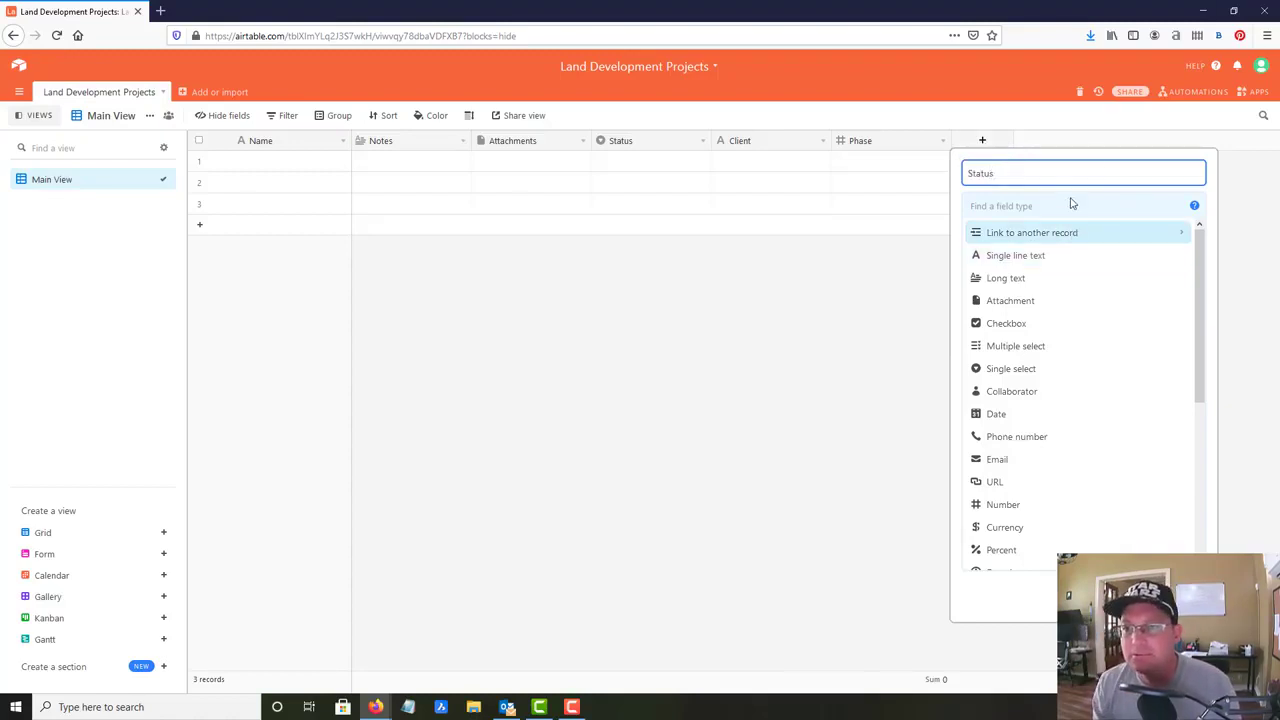
{"action": "left_click", "coordinate": [1037, 370]}
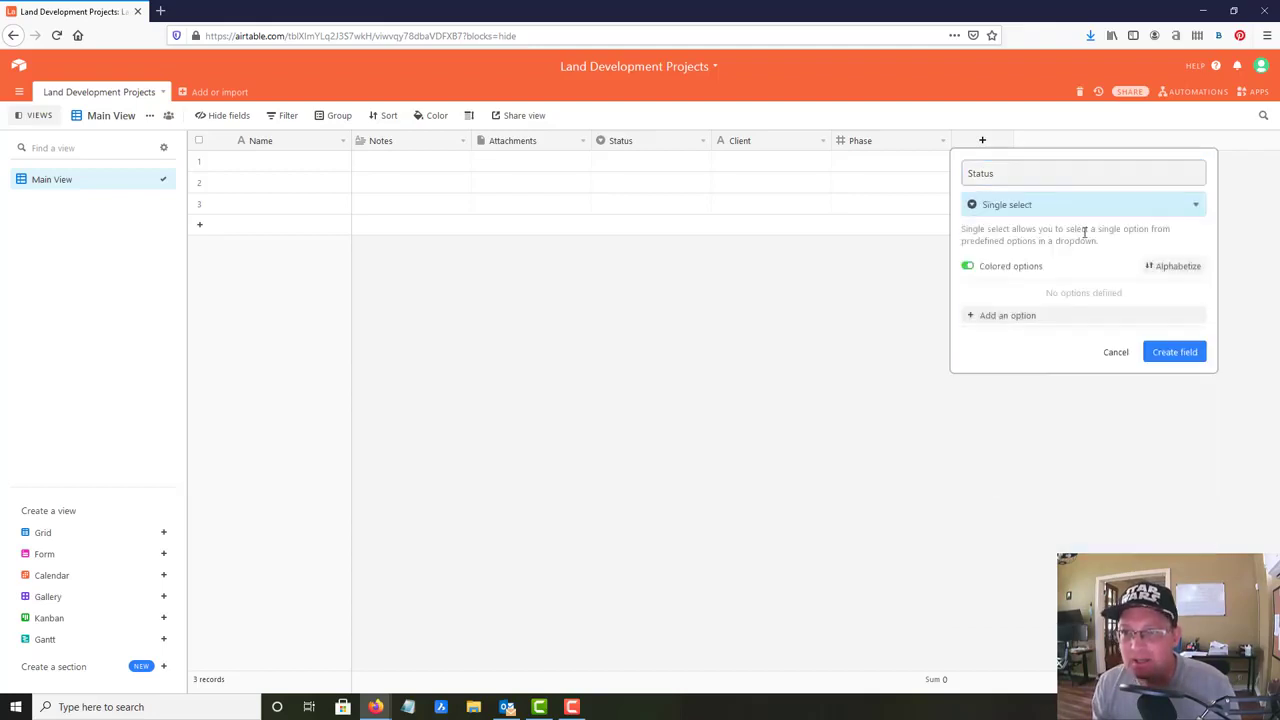
- Add the options "Concept" and "Tentative Map" to the new Status field
{"action": "left_click", "coordinate": [1042, 316]}
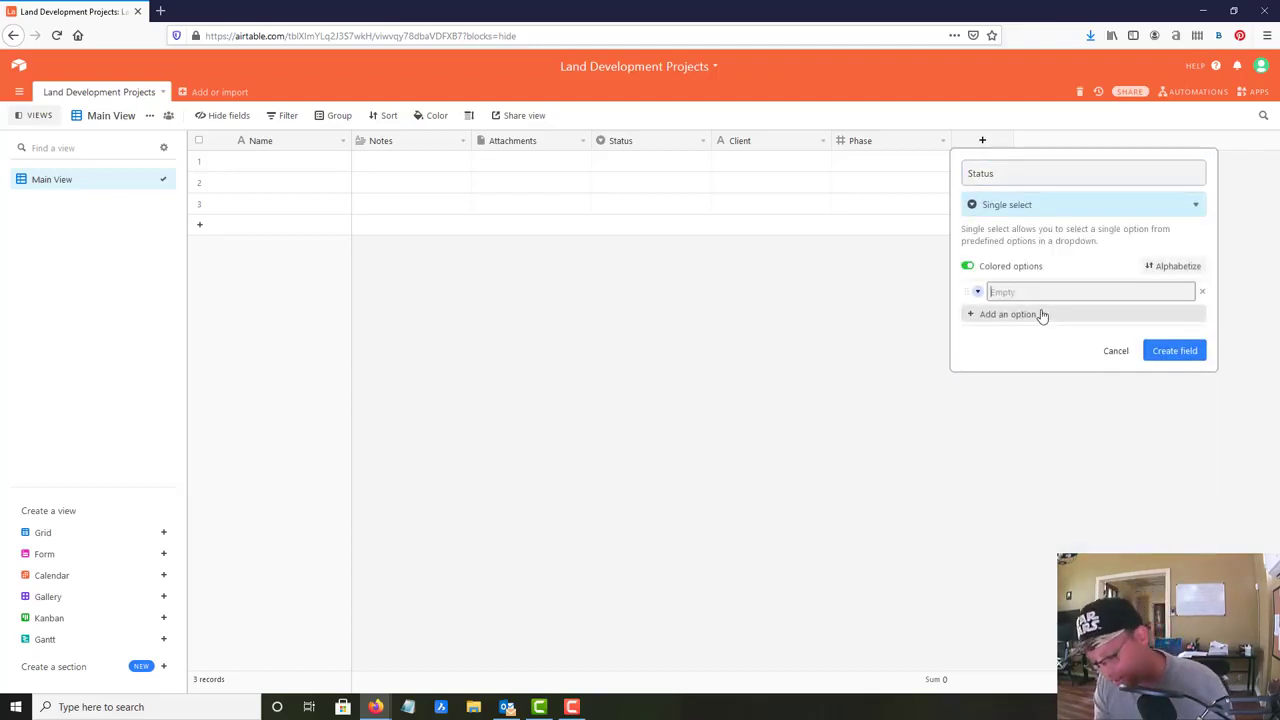
{"action": "type", "text": "Concpept"}
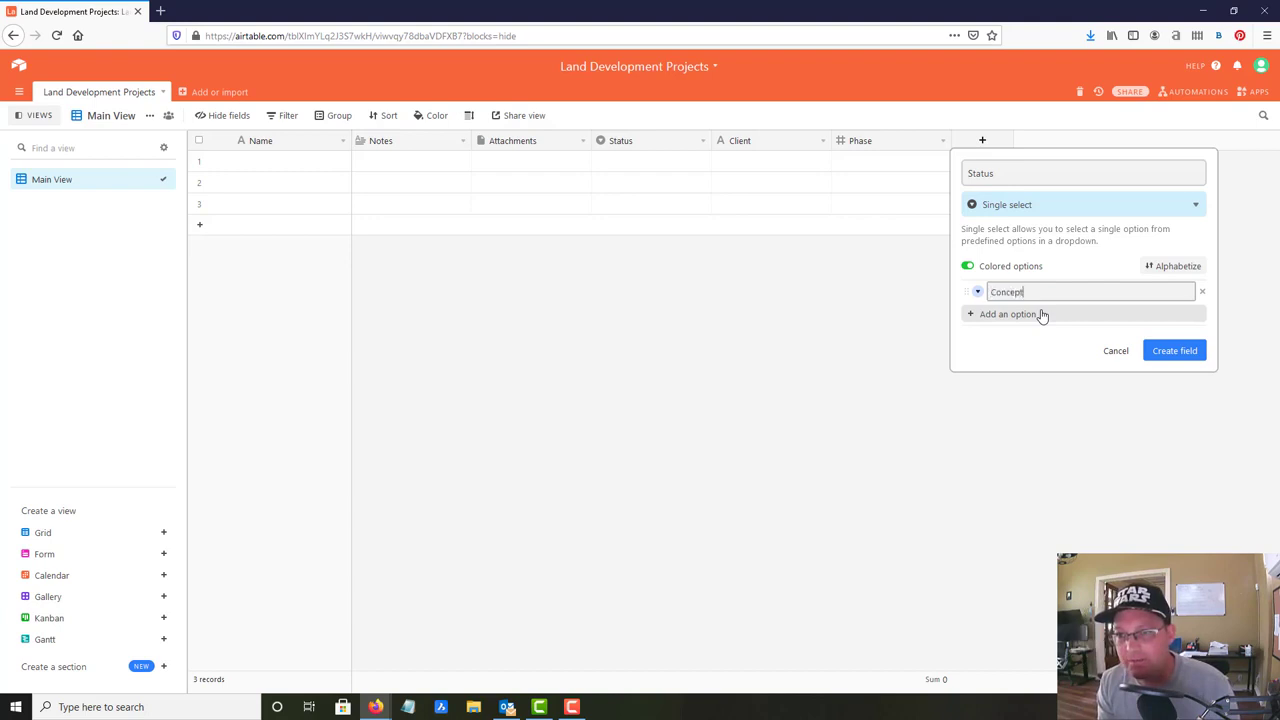
{"action": "left_click", "coordinate": [1042, 316]}
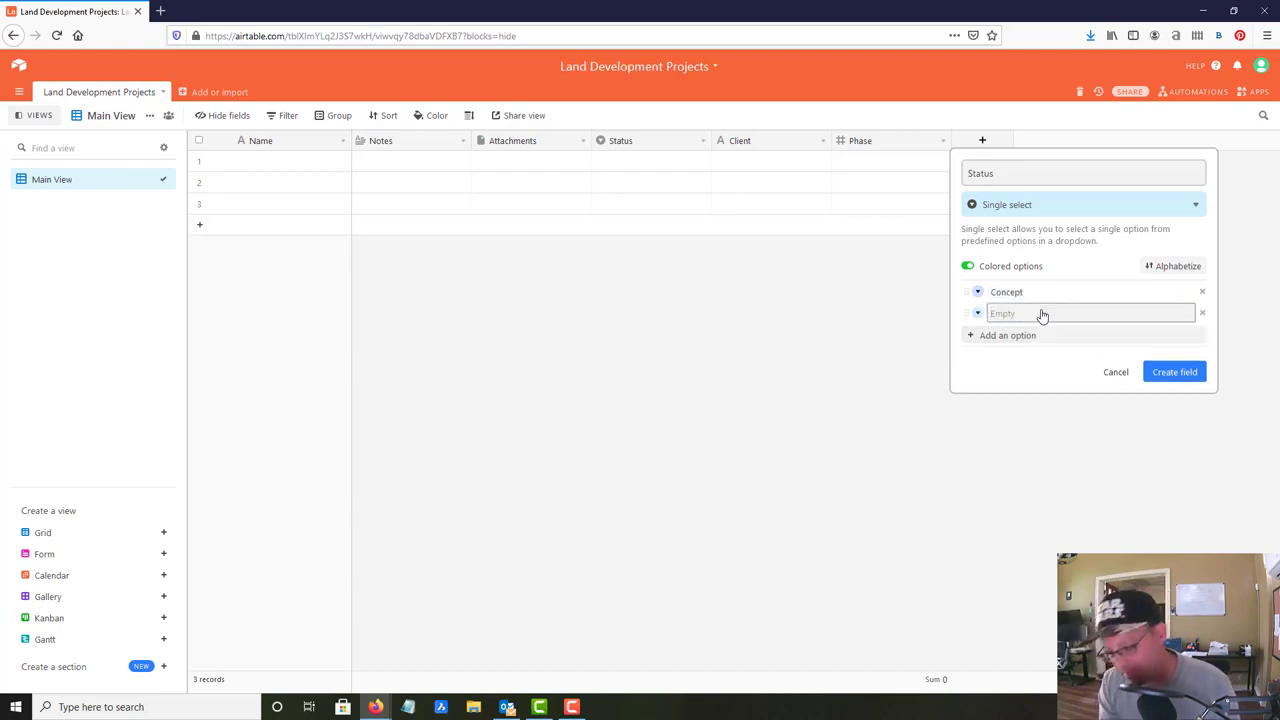
{"action": "type", "text": "Ten"}
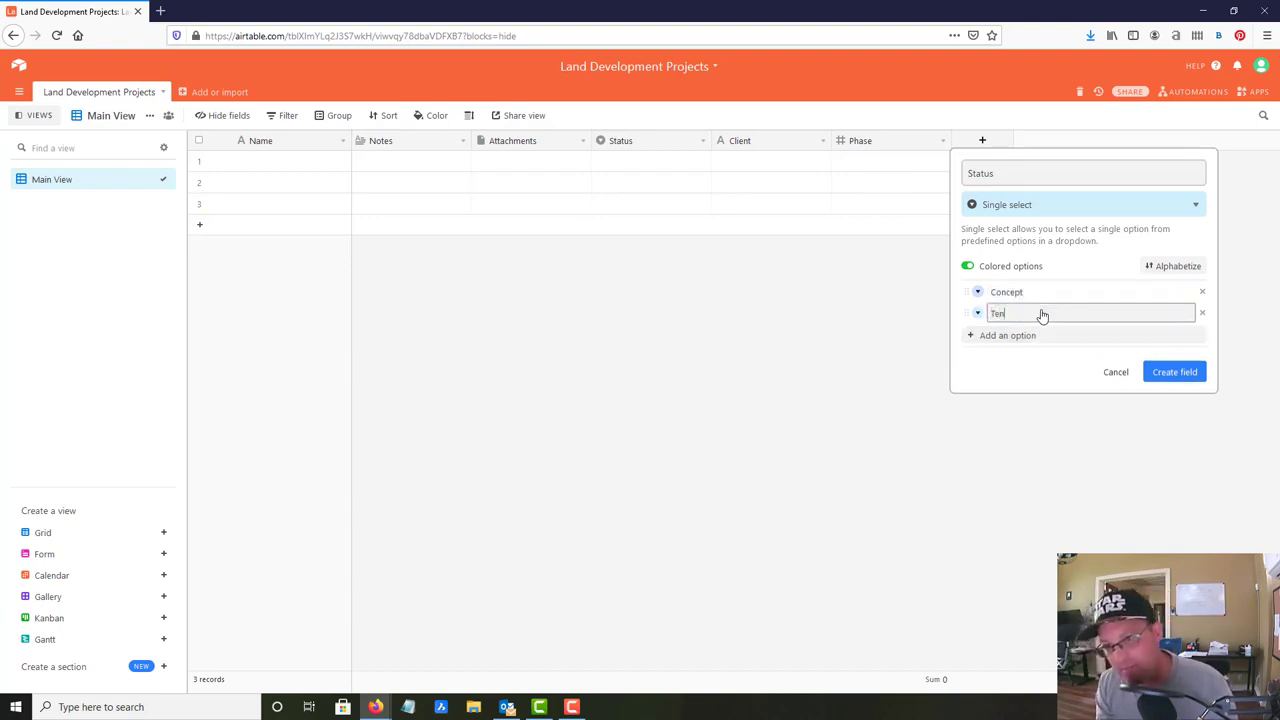
{"action": "type", "text": "tative Ma"}
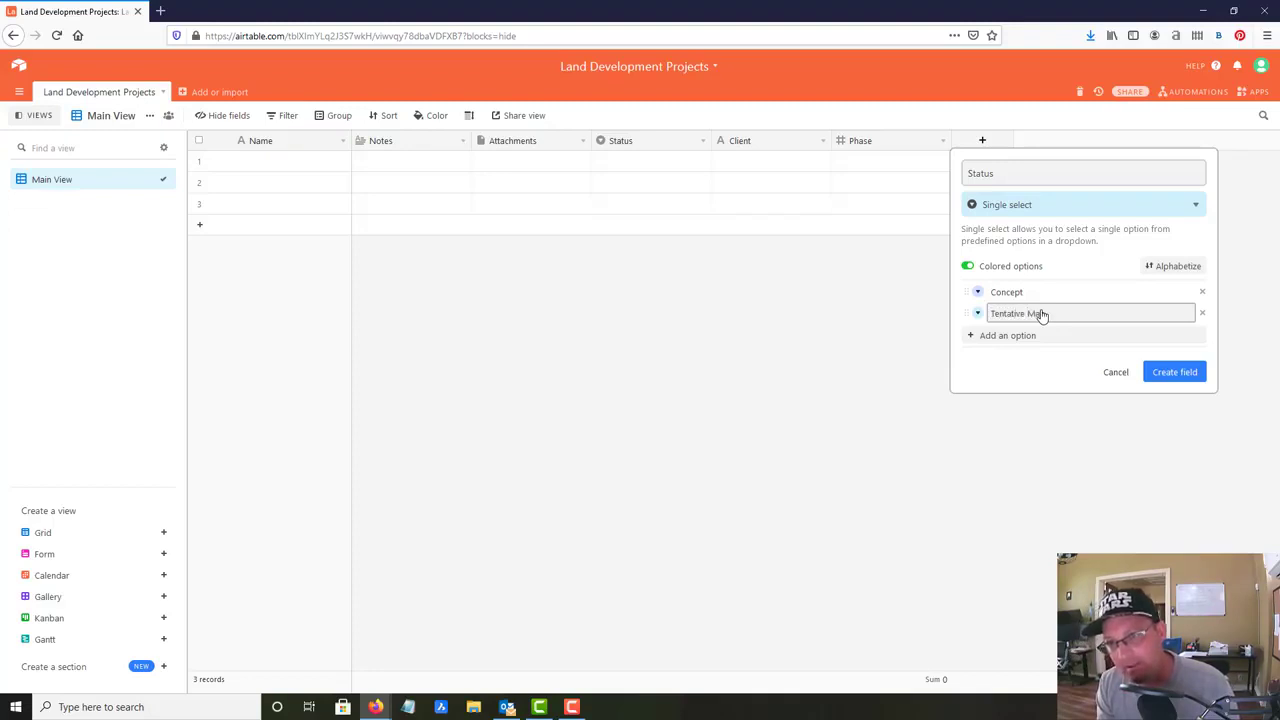
{"action": "key", "text": "Return"}
- Add the options "Boundary Resolution" and "Final Parcel Map" to the new Status field
{"action": "type", "text": "Boundary RE"}
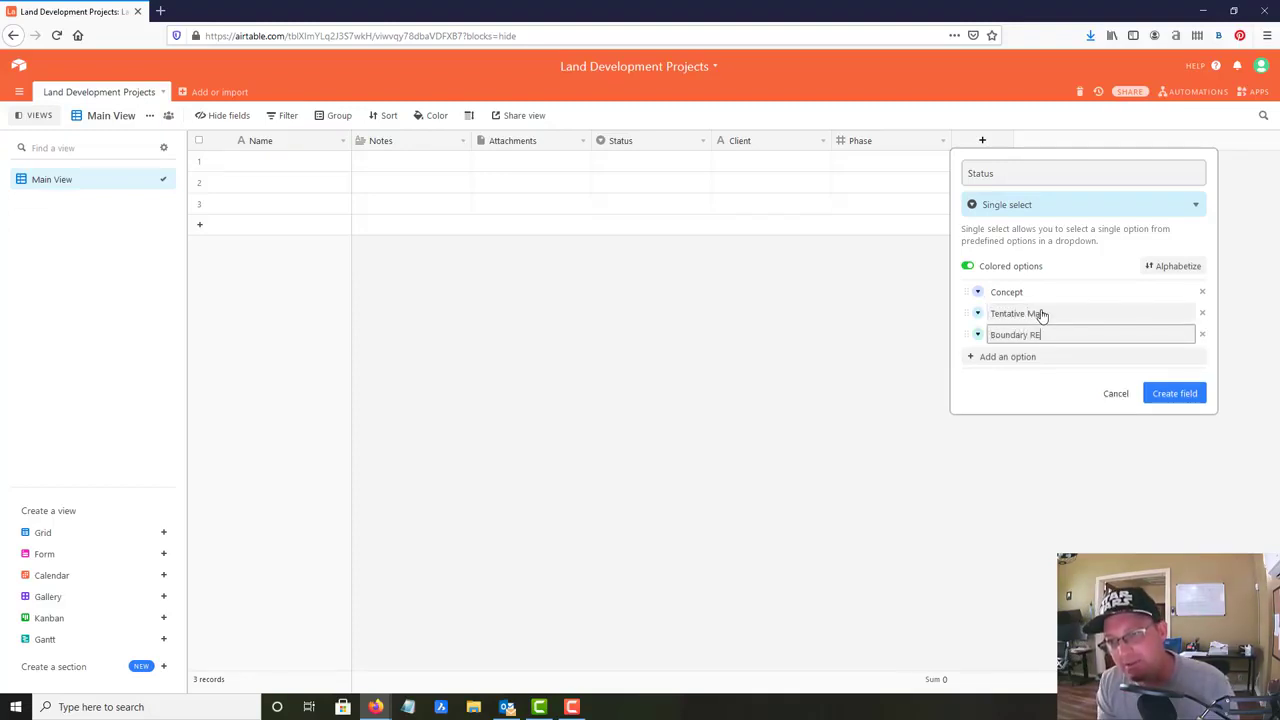
{"action": "type", "text": "s"}
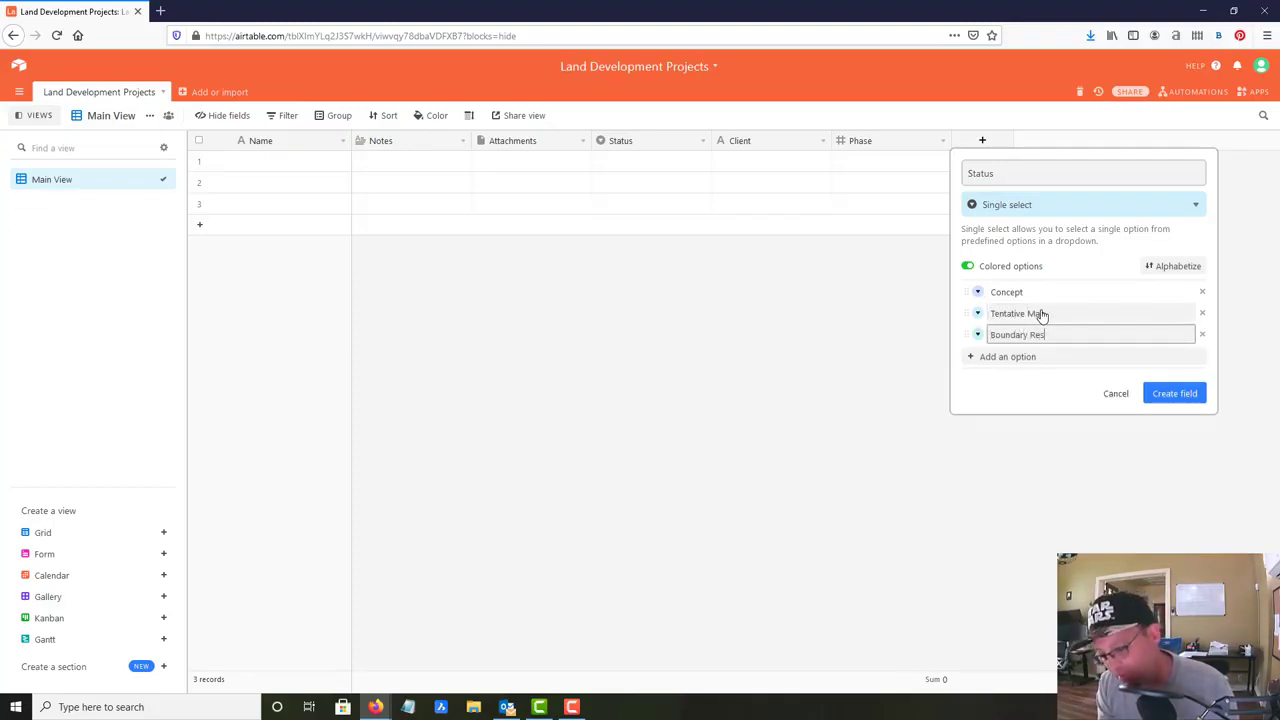
{"action": "type", "text": "olution"}
{"action": "key", "text": "Return"}
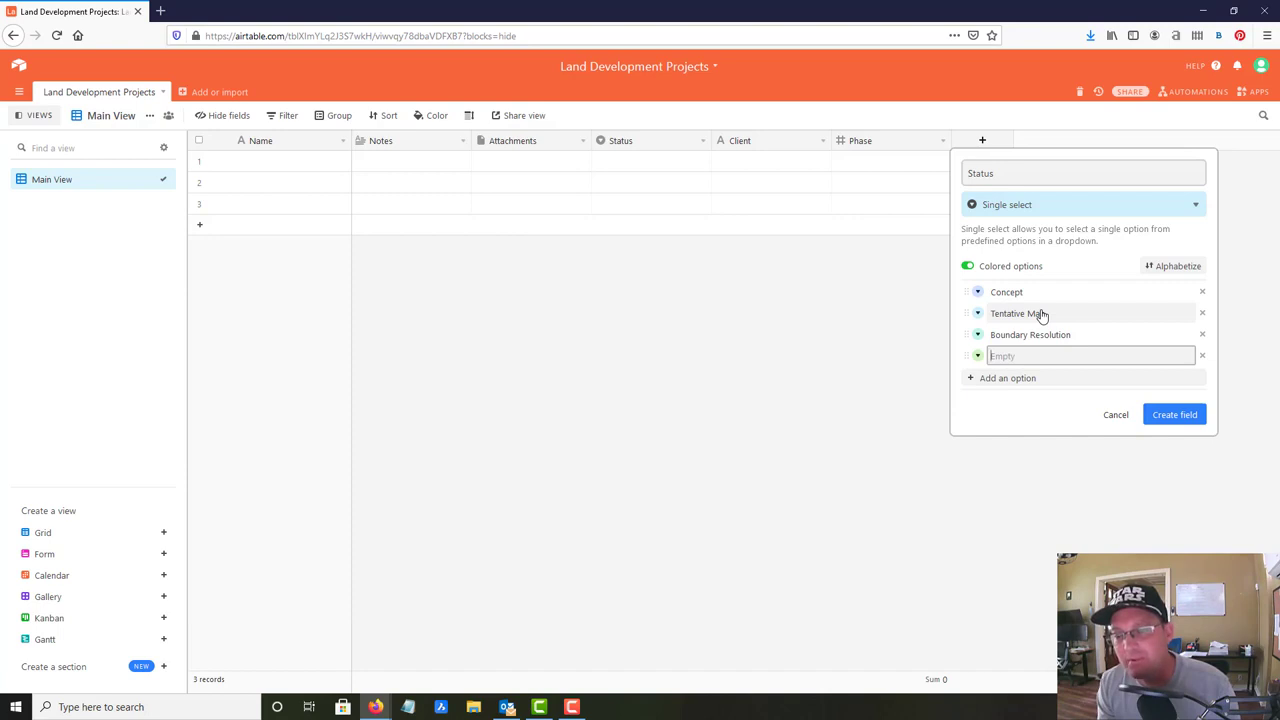
{"action": "type", "text": "Final"}
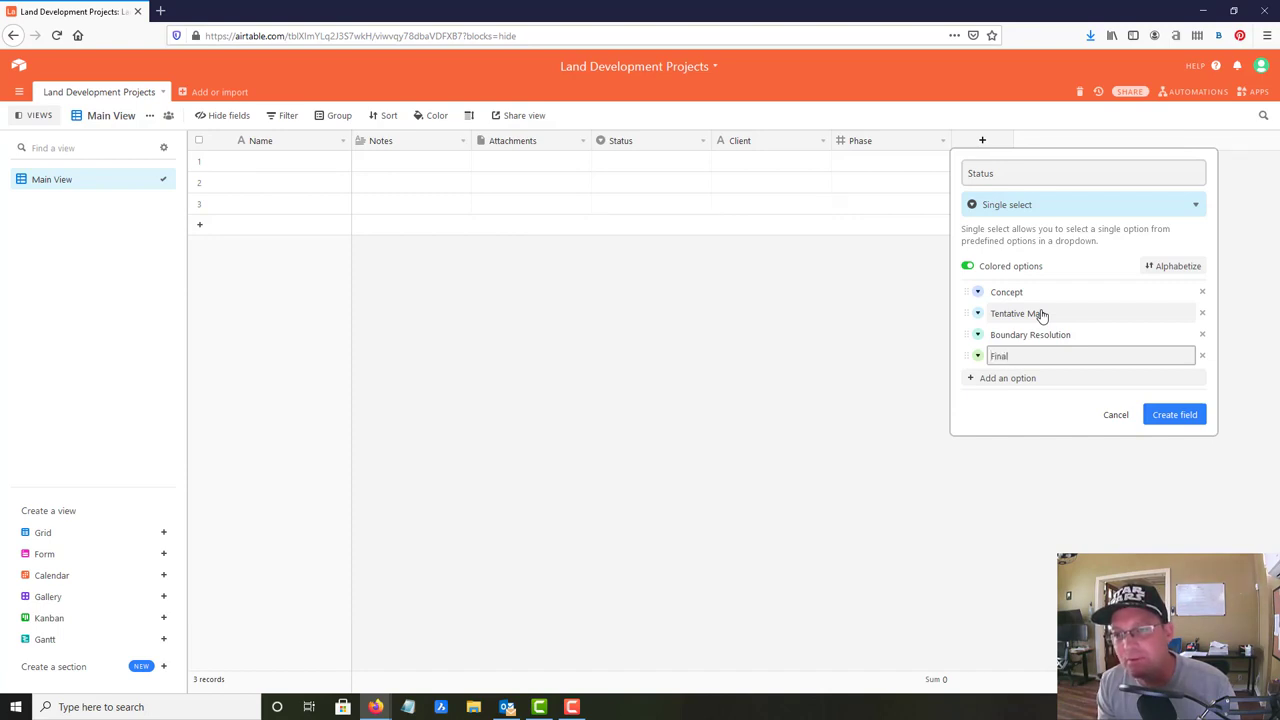
{"action": "type", "text": " Parcel Map"}
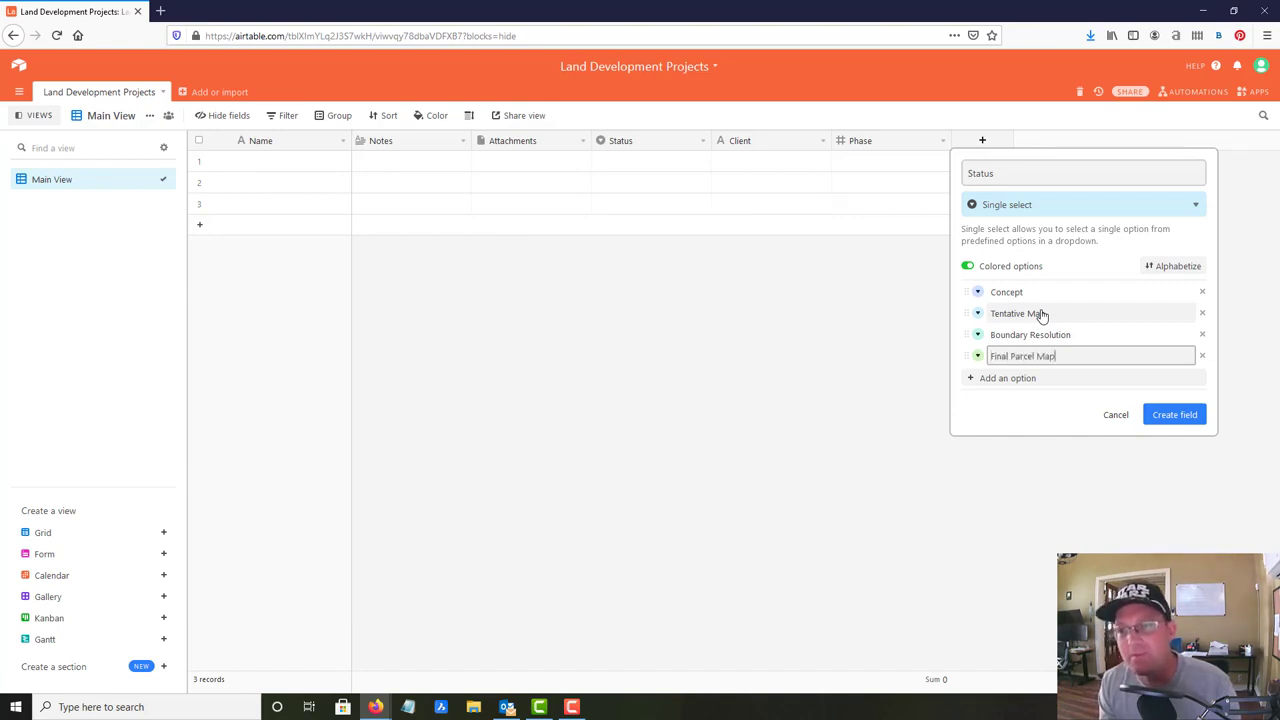
- Add the option "Tentative Map First Submitaal" after Final Parcel Map in the new Status field
{"action": "key", "text": "Return"}
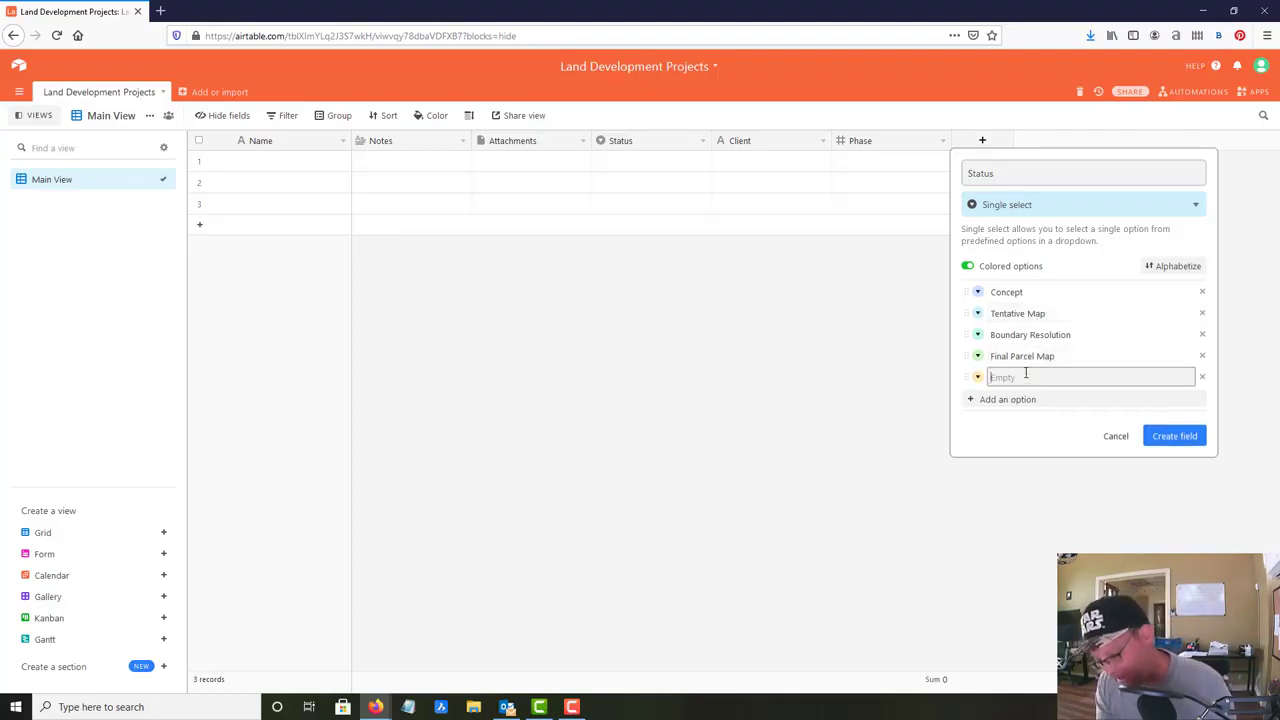
{"action": "type", "text": "Tentative Map"}
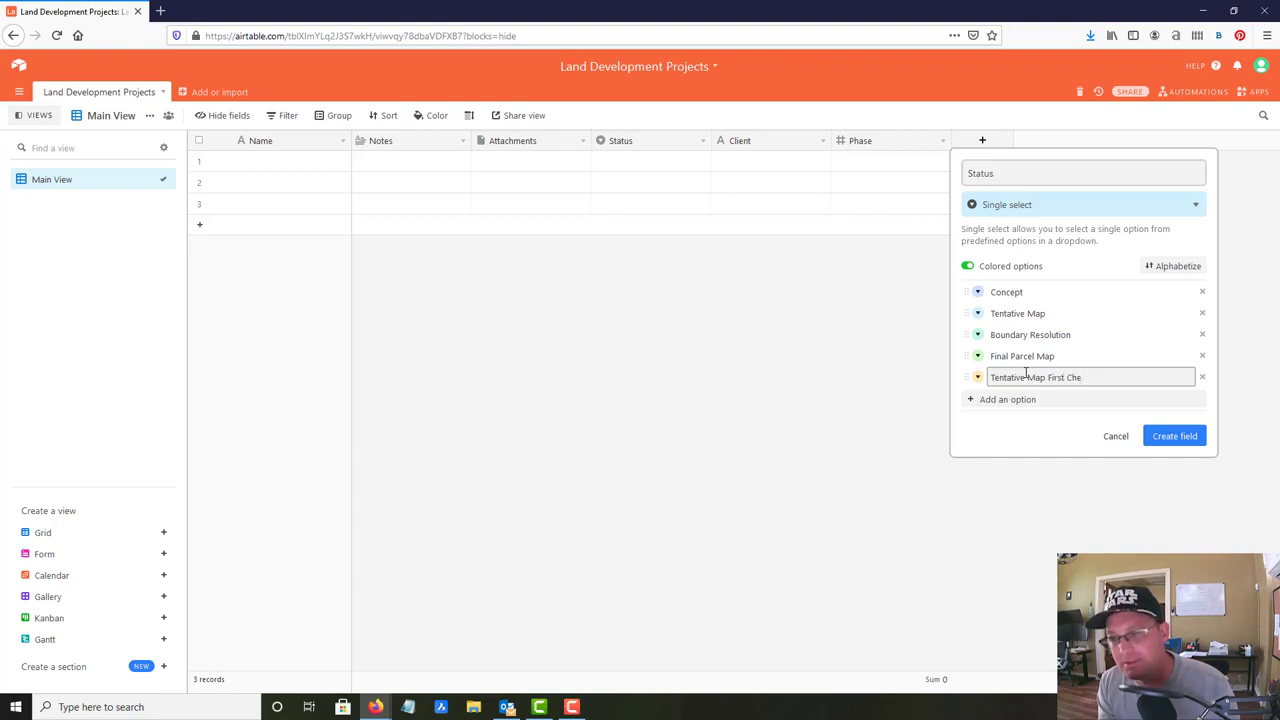
{"action": "type", "text": " First Sub"}
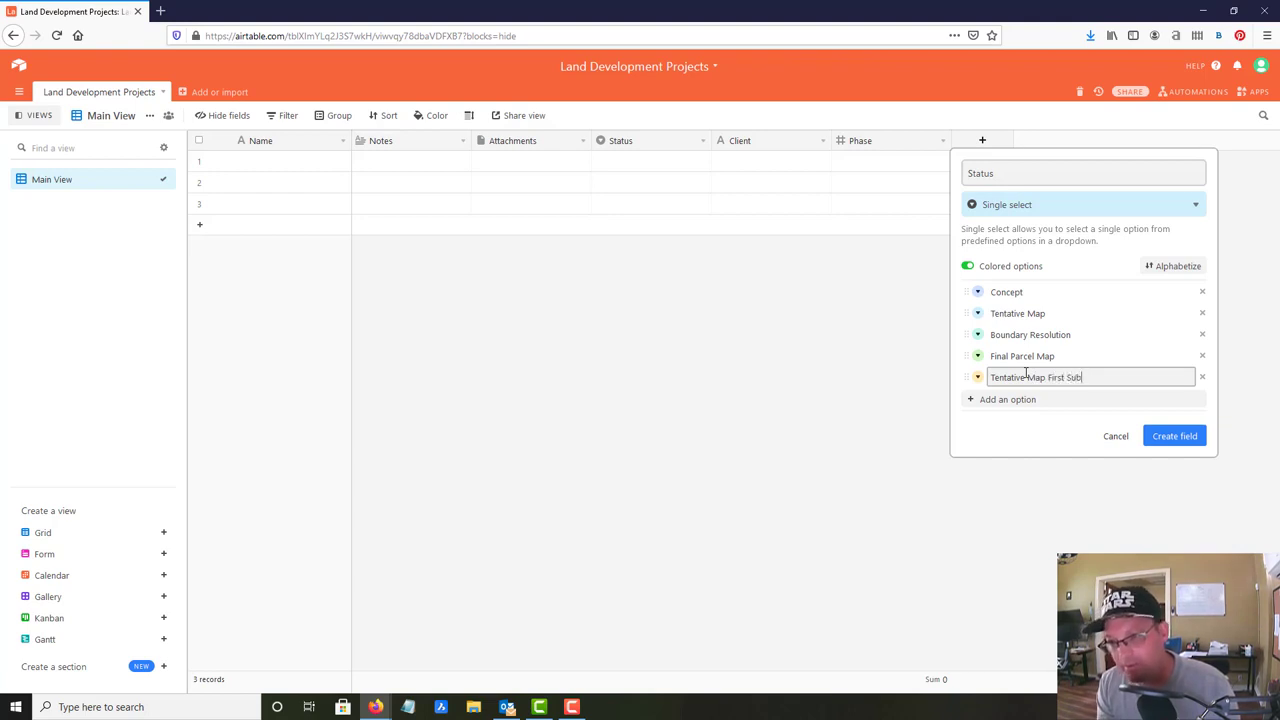
{"action": "type", "text": "mittal"}
{"action": "key", "text": "Return"}
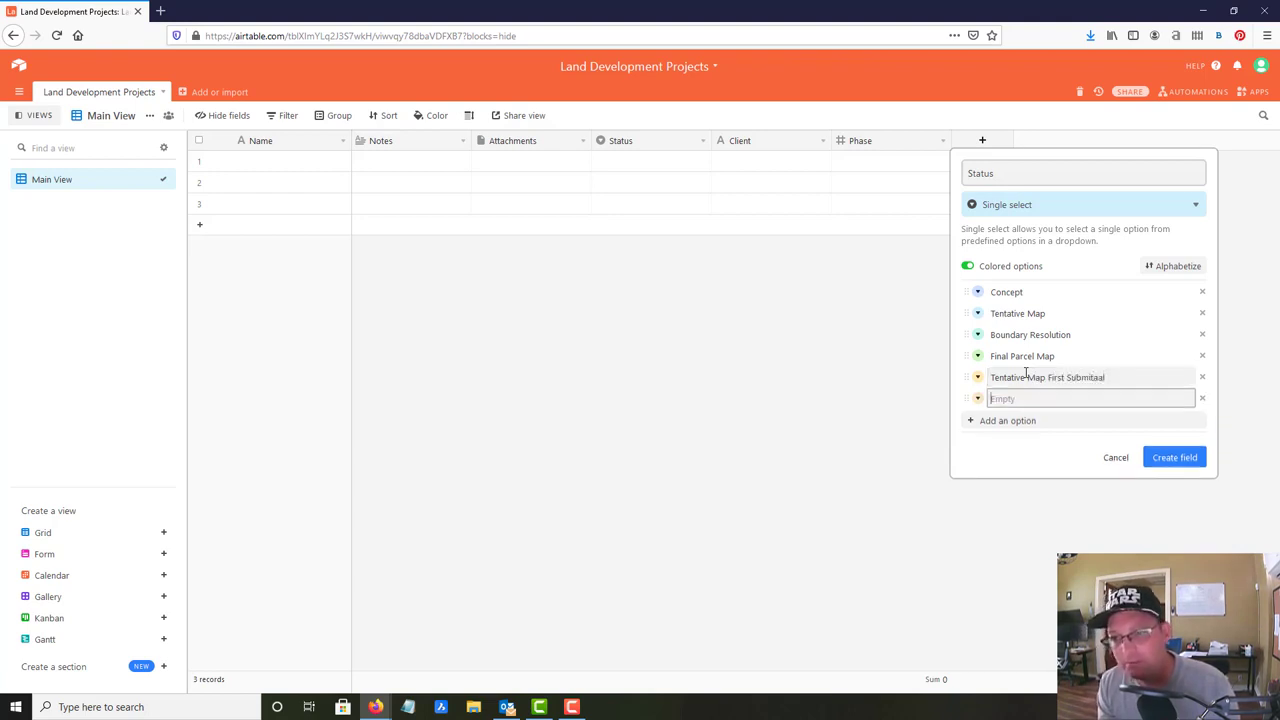
- Add the Status options "Tentative Map Resposne To First Check" and "Tentative Map Respons To Second Check"
{"action": "type", "text": "Tentative Map "}
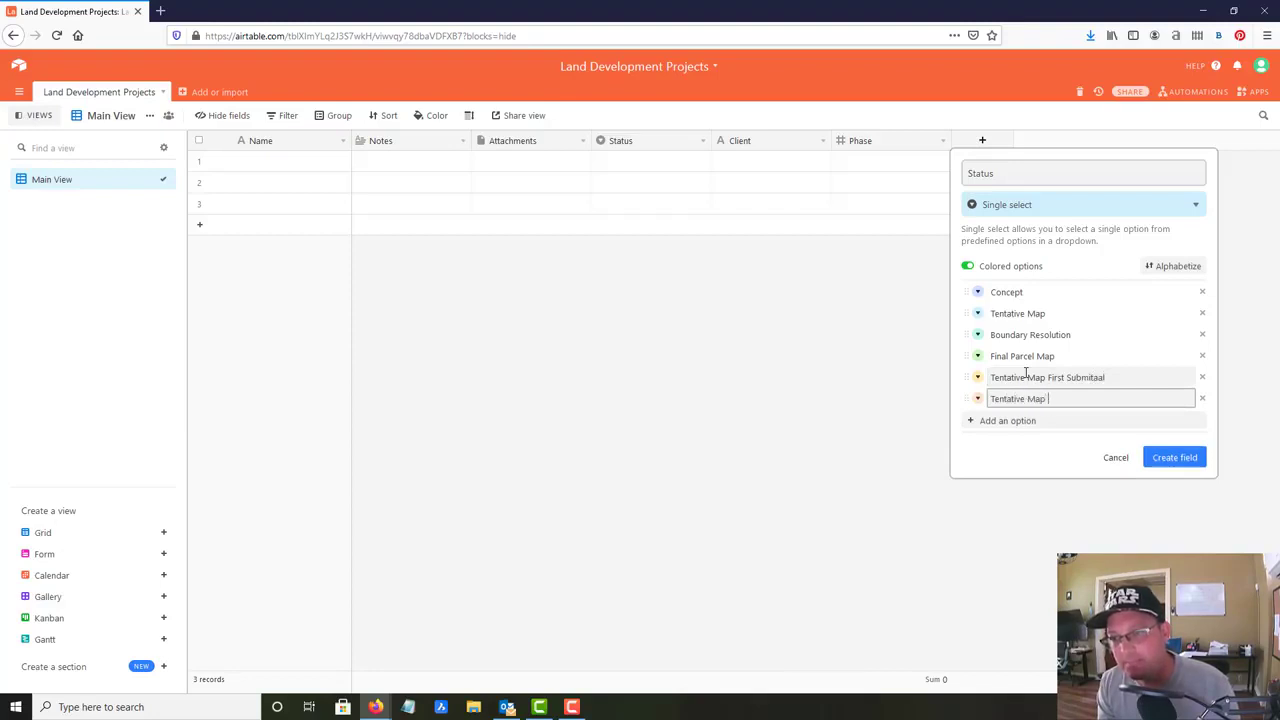
{"action": "type", "text": "Responsne To Fir"}
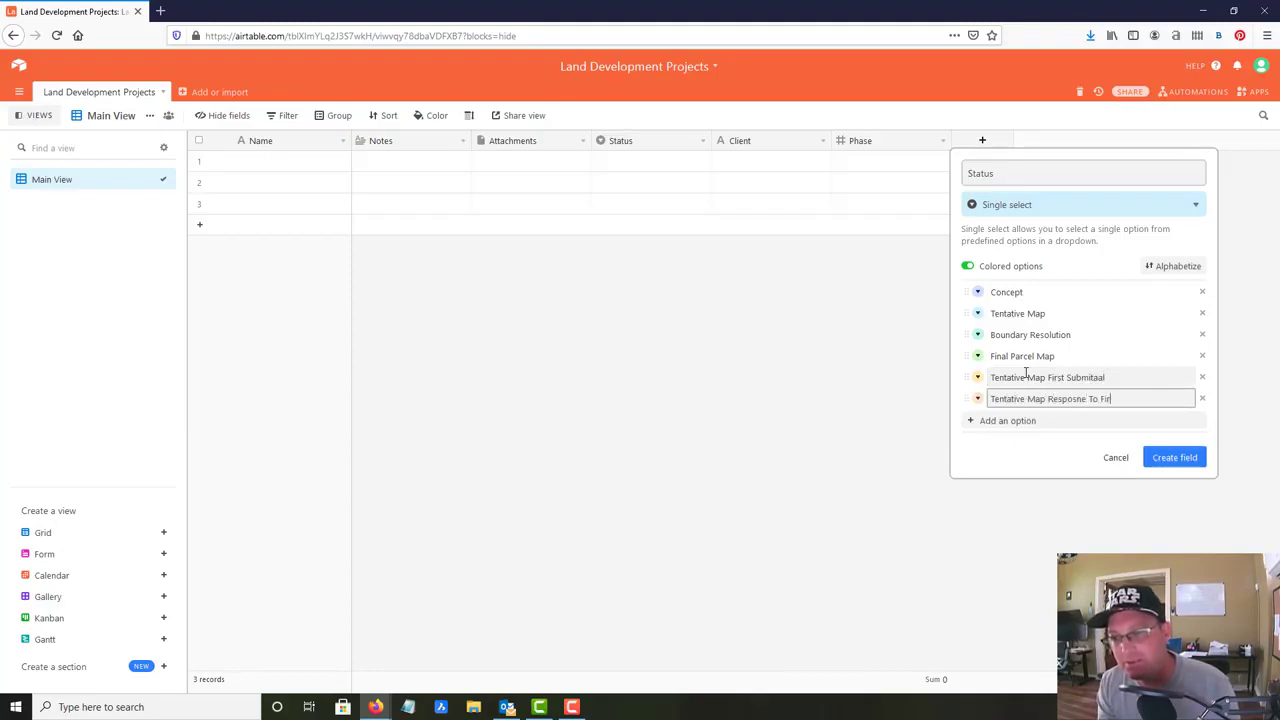
{"action": "type", "text": "st Check"}
{"action": "key", "text": "Return"}
{"action": "type", "text": "Tetn"}
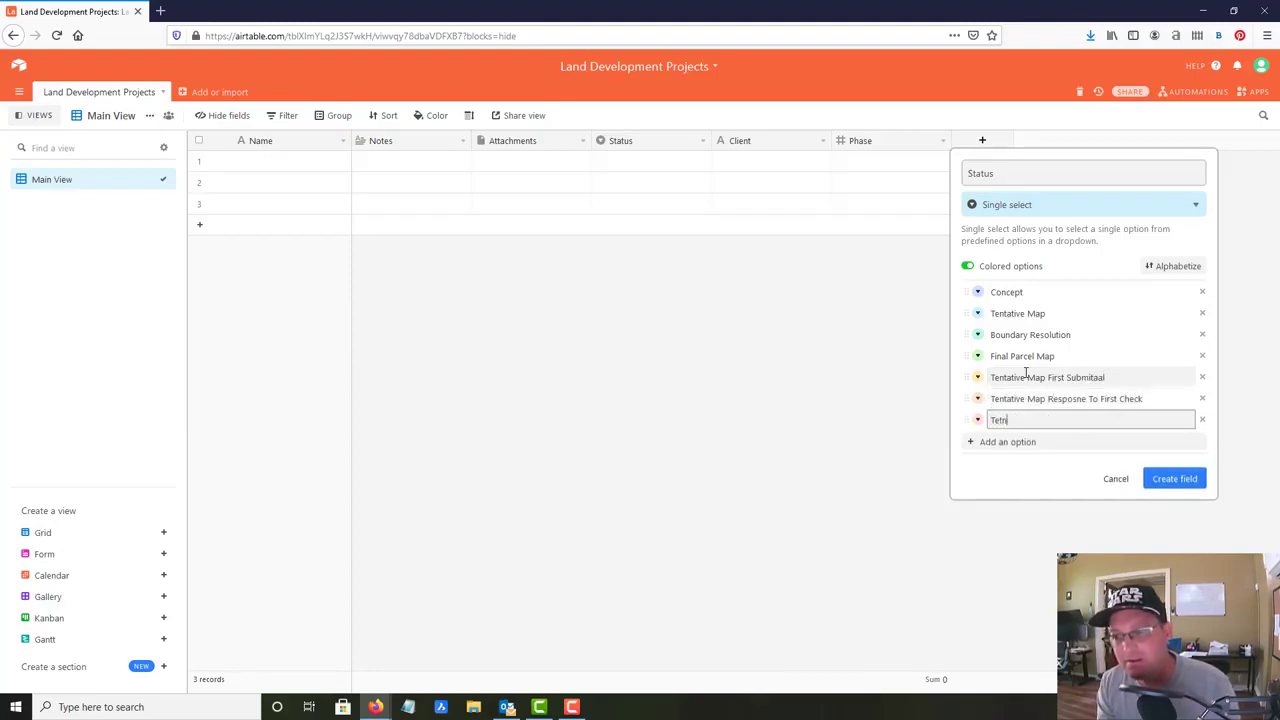
{"action": "type", "text": "ative Map"}
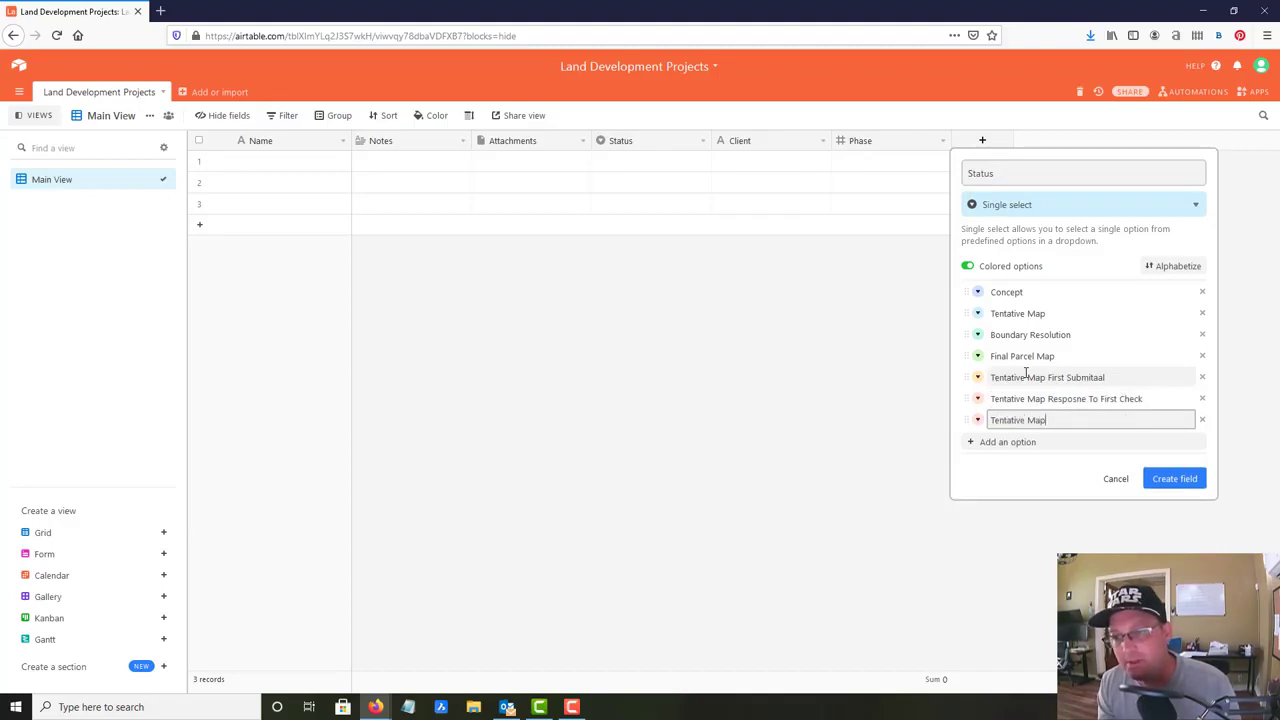
{"action": "type", "text": " Respons To Second Check"}
{"action": "key", "text": "Return"}
- Add the option "Tentative Map Response To Third Check" and correct the second-check option to "Tentative Map Response To Second Check"
{"action": "type", "text": "Tetn"}
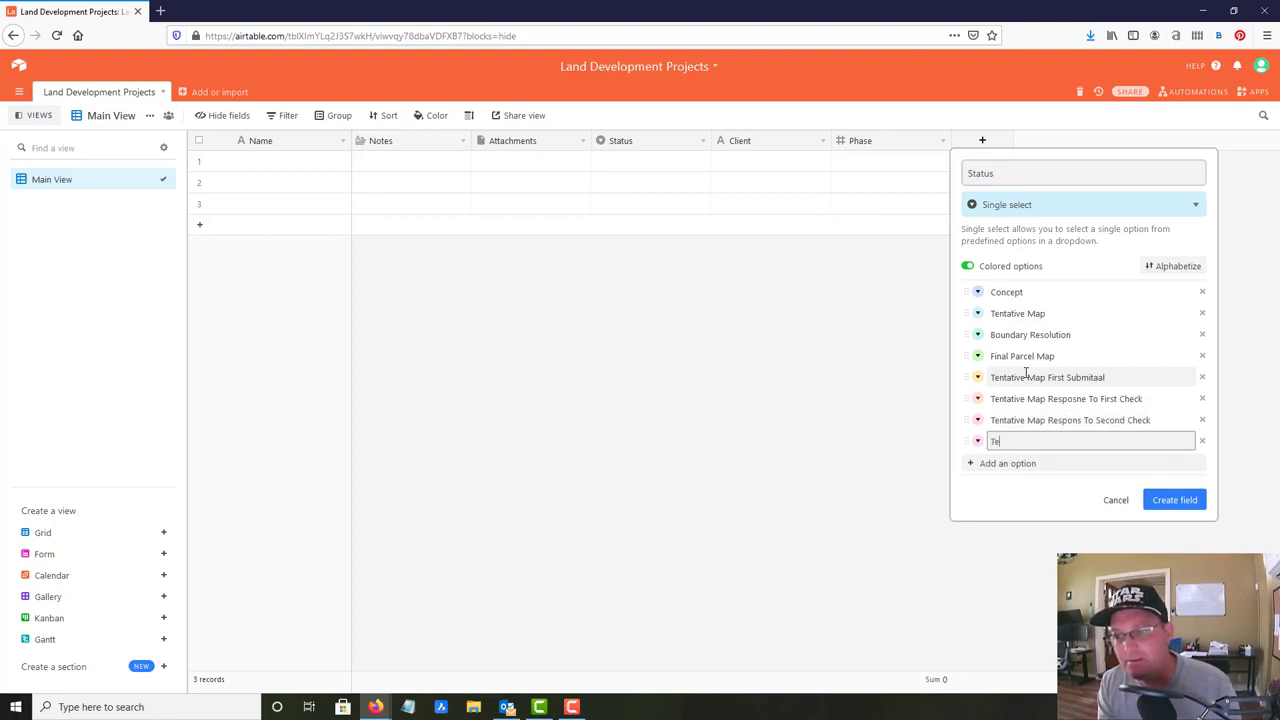
{"action": "key", "text": "BackSpace"}
{"action": "key", "text": "BackSpace"}
{"action": "type", "text": "ntati"}
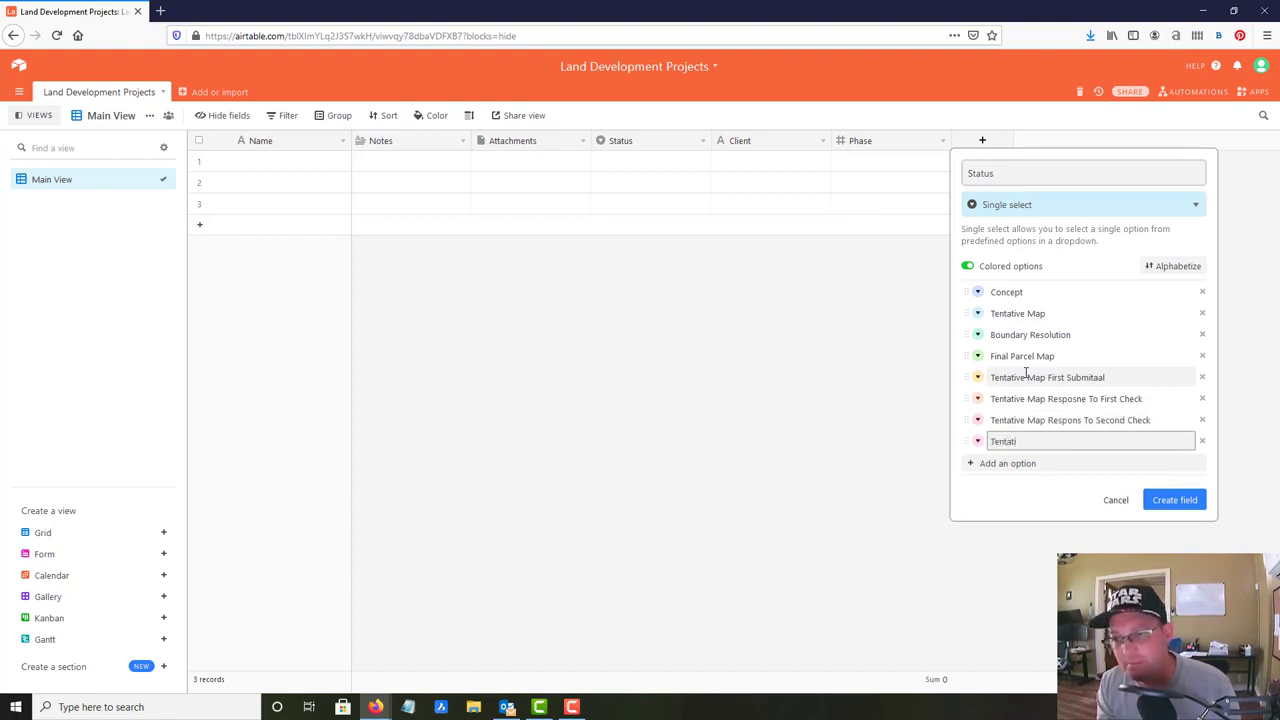
{"action": "type", "text": "ve Map Response"}
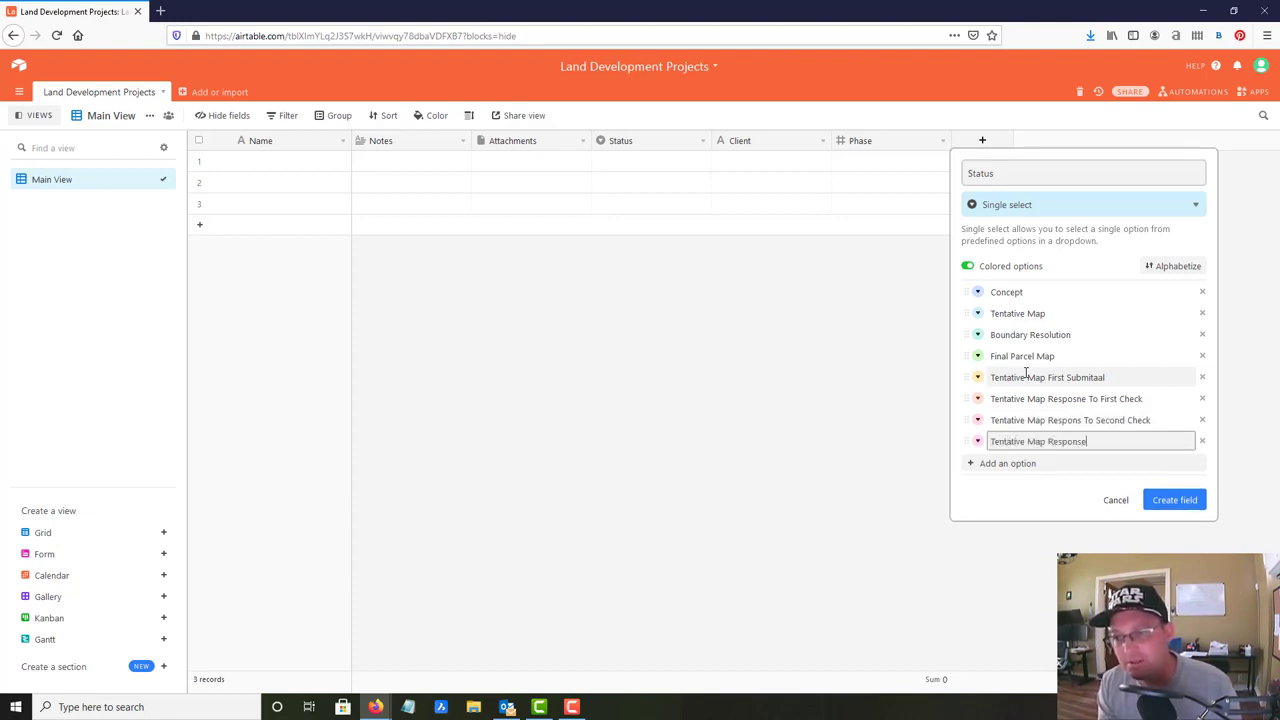
{"action": "type", "text": " To Third Check"}
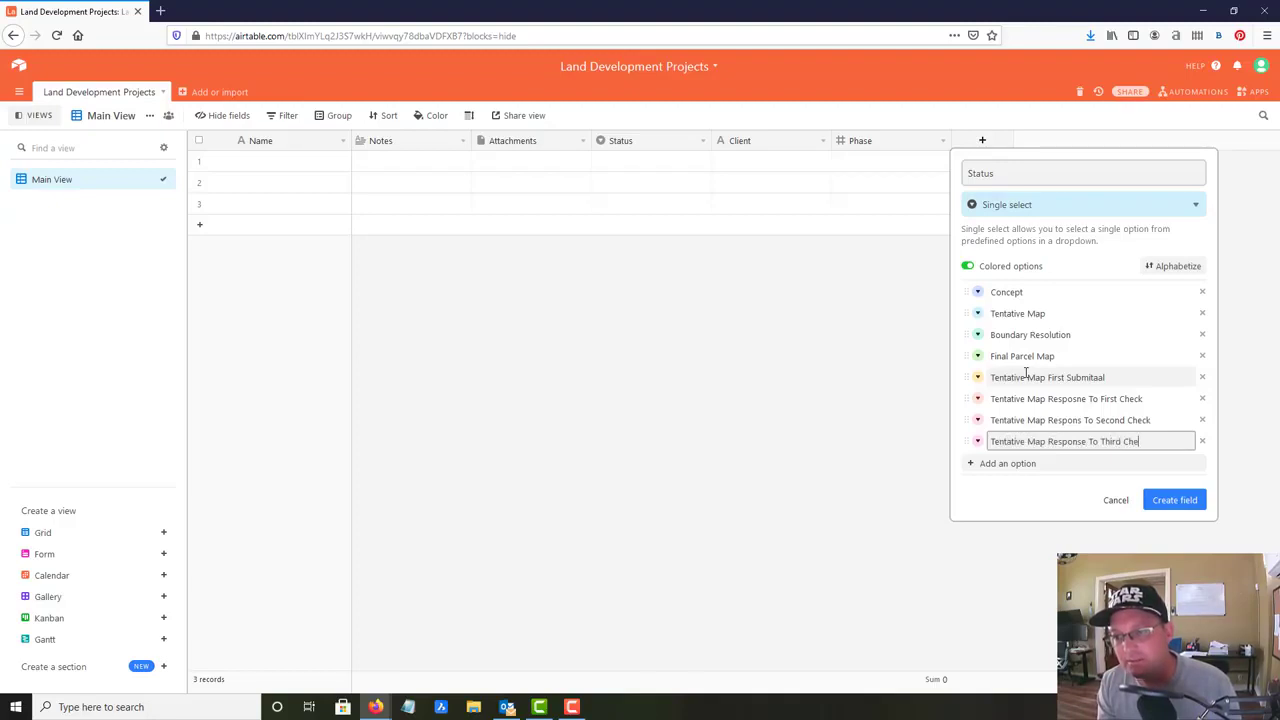
{"action": "left_click", "coordinate": [1088, 421]}
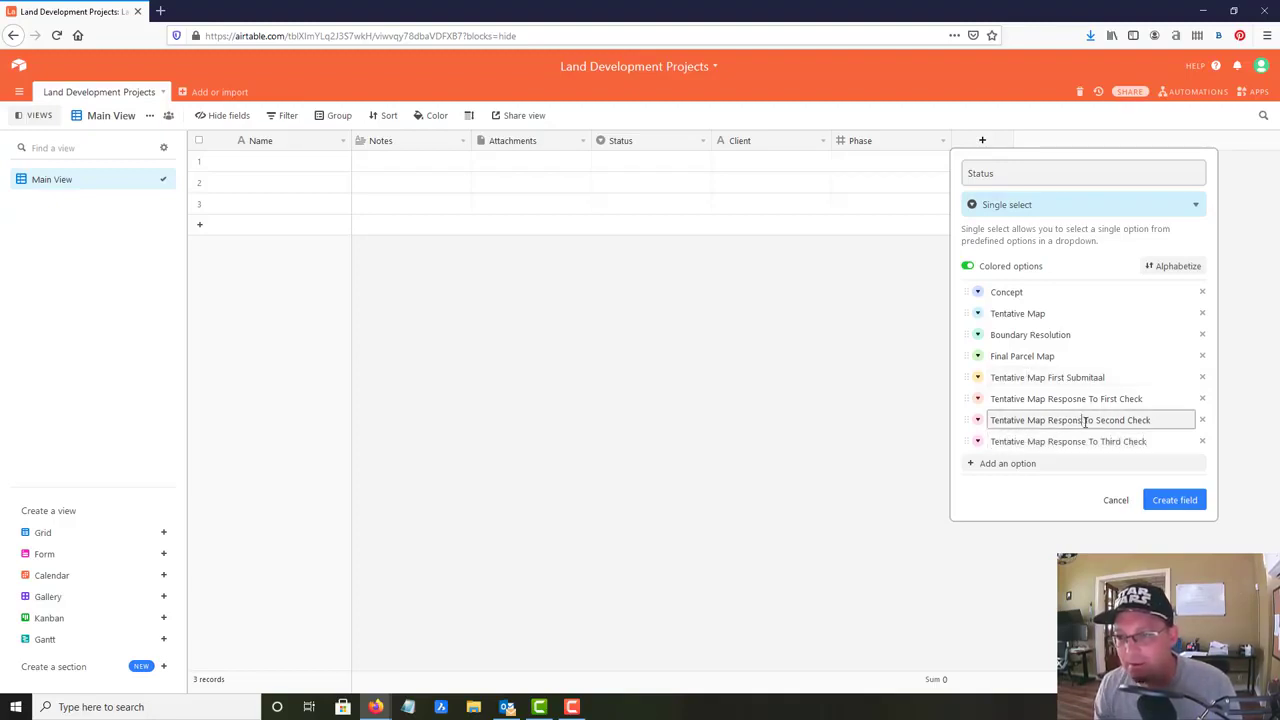
{"action": "type", "text": "e"}
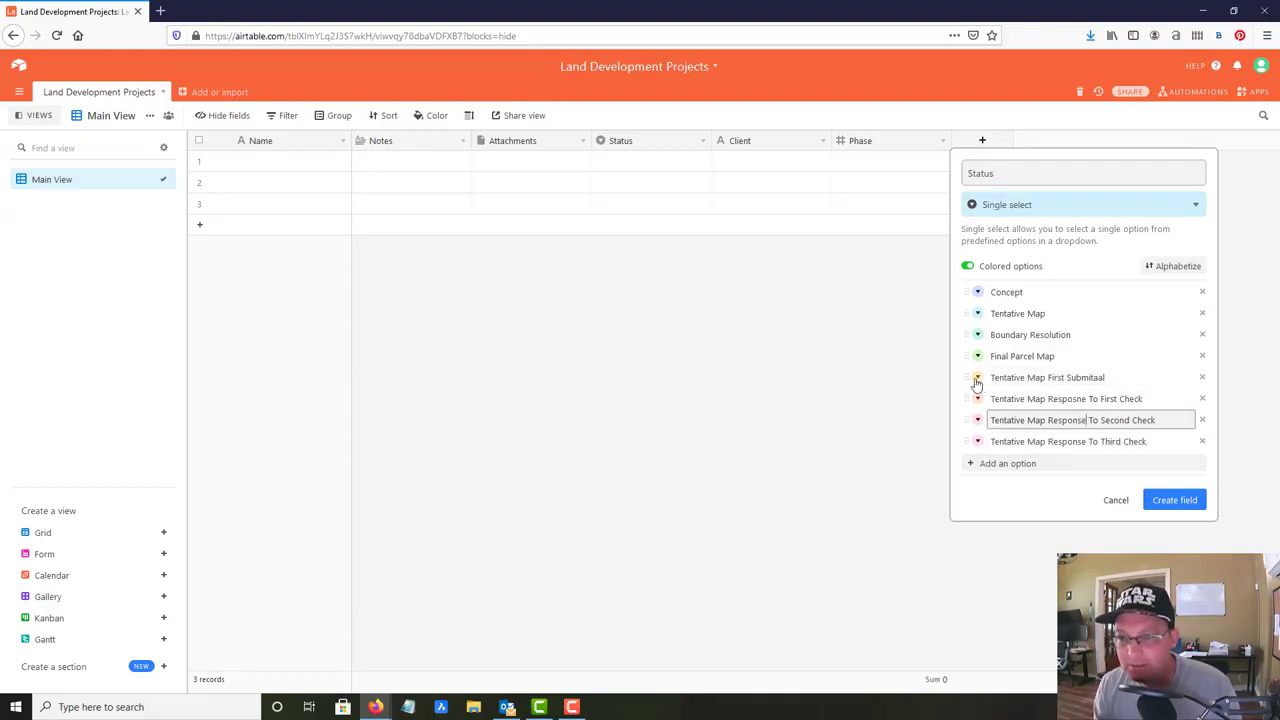
- Move the first submittal and the three check response options directly below Tentative Map, in order, ahead of Boundary Resolution
{"action": "left_click_drag", "start_coordinate": [968, 378], "coordinate": [967, 334]}
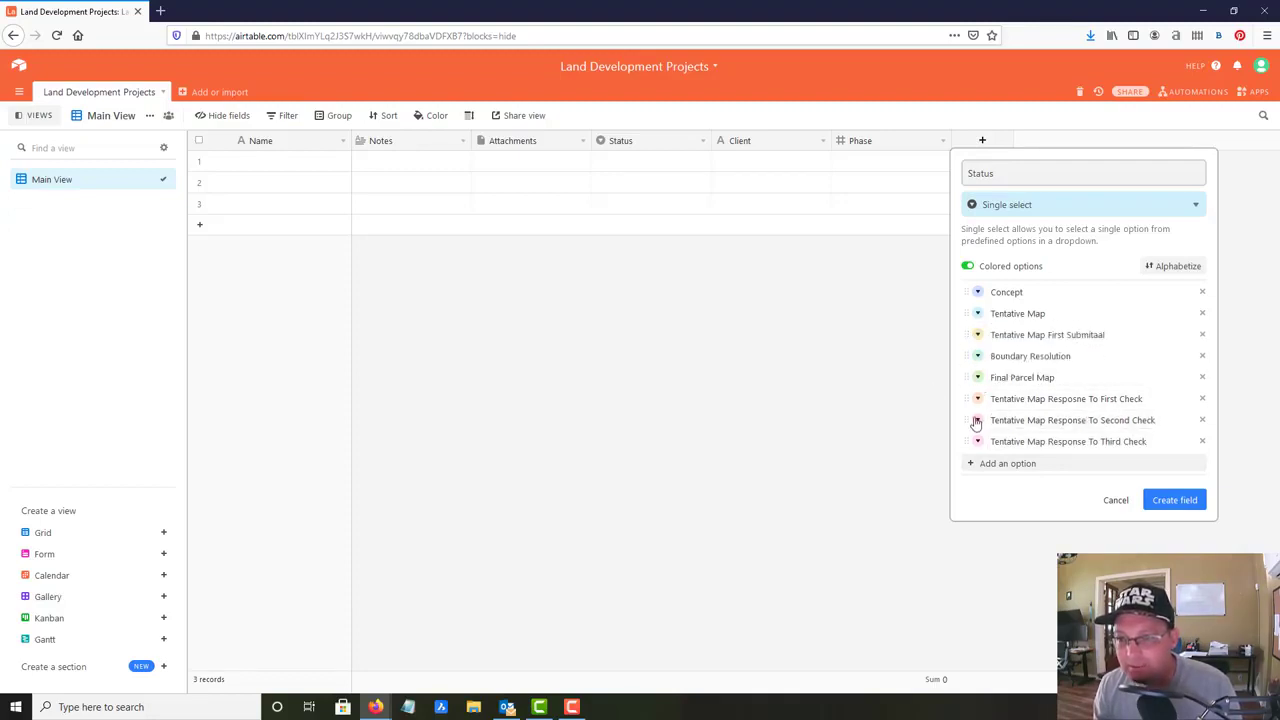
{"action": "left_click_drag", "start_coordinate": [968, 397], "coordinate": [961, 355]}
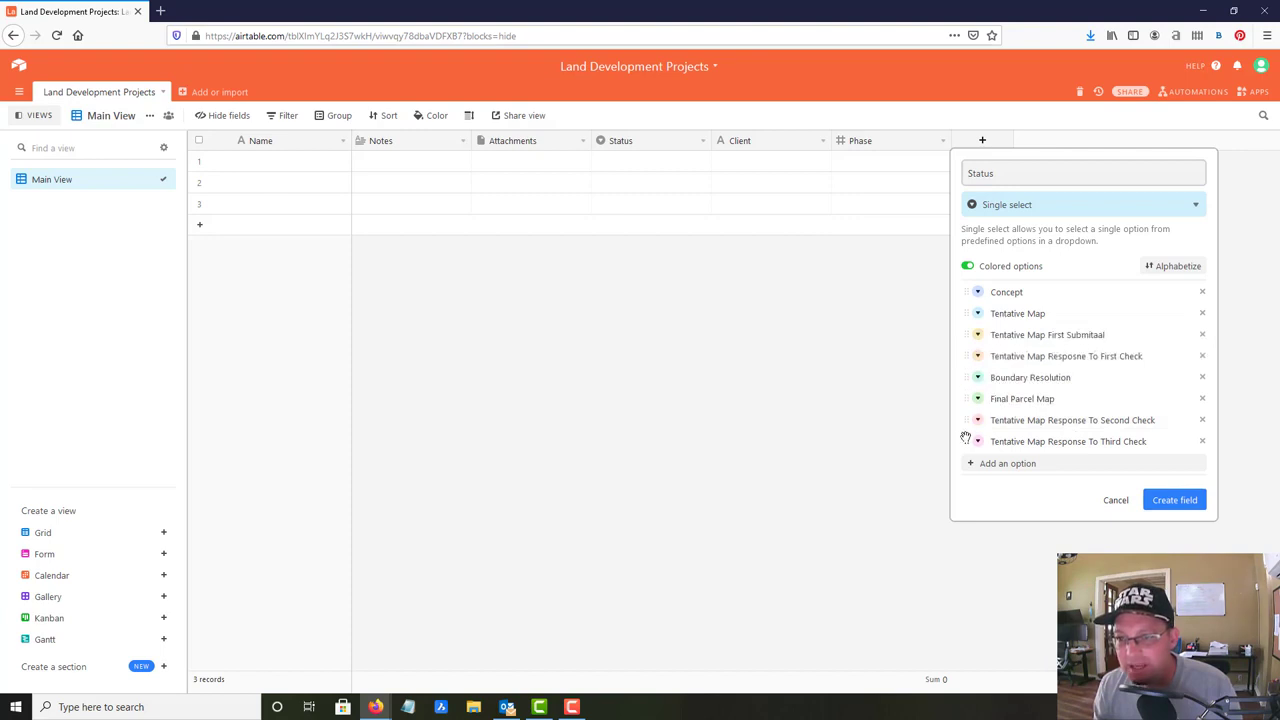
{"action": "left_click_drag", "start_coordinate": [968, 419], "coordinate": [967, 377]}
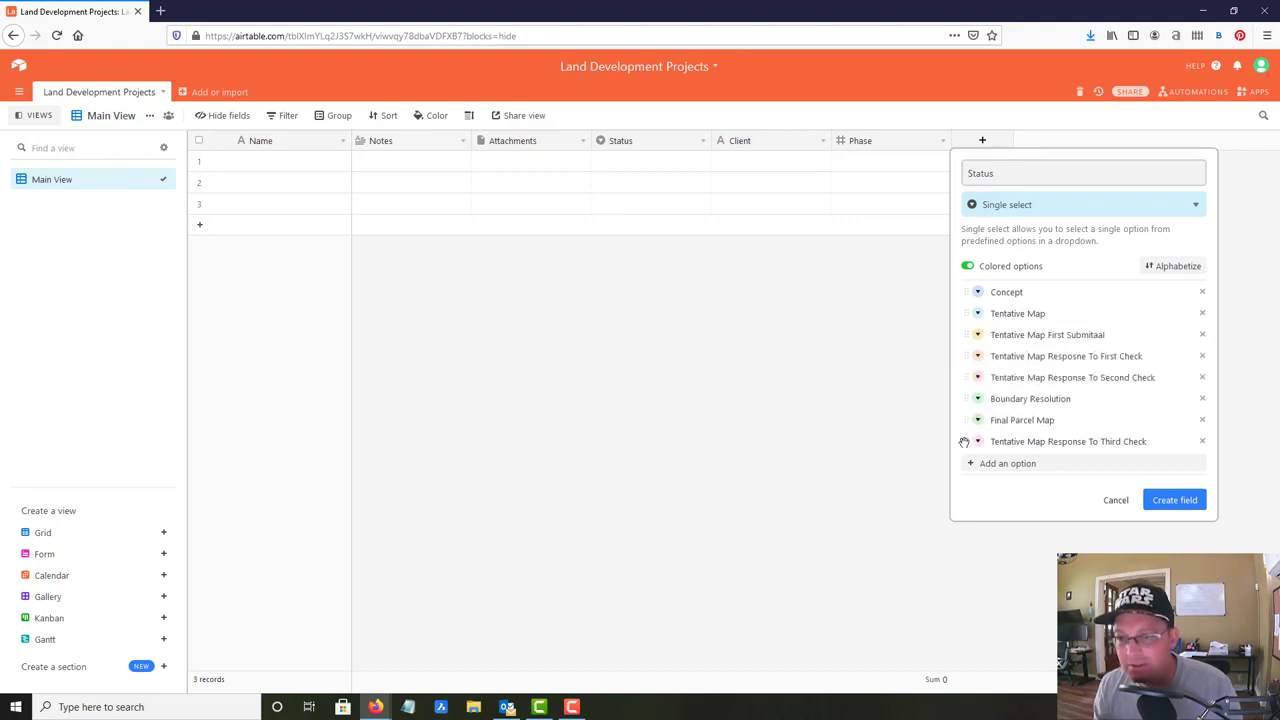
{"action": "left_click_drag", "start_coordinate": [969, 441], "coordinate": [970, 398]}
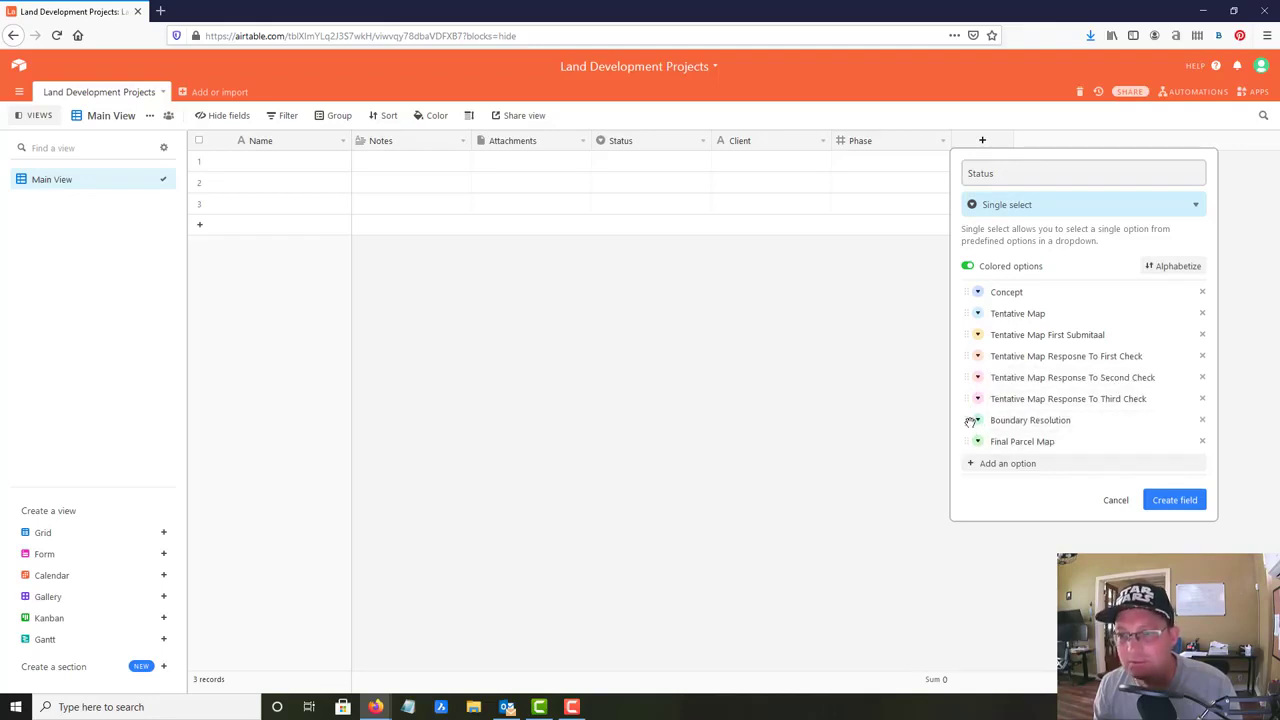
- Add the option "Final Parcel Map First Submittal" at the end of the Status options
{"action": "left_click", "coordinate": [1082, 466]}
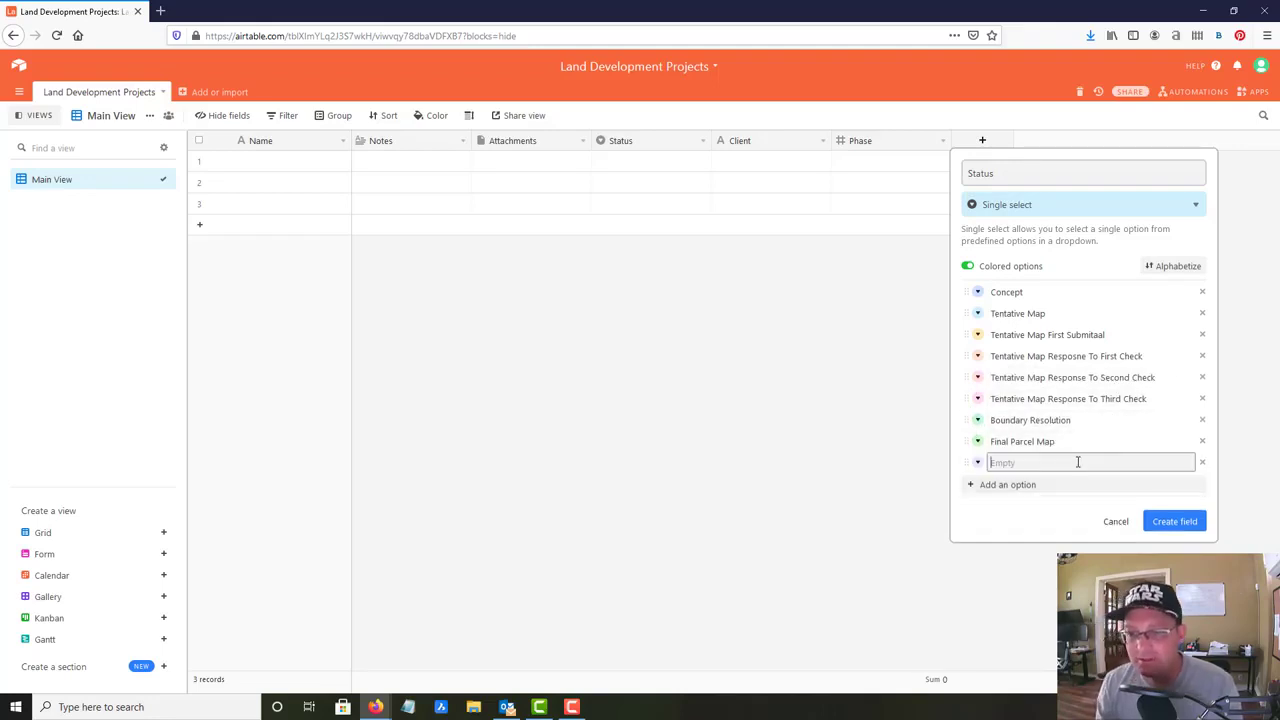
{"action": "type", "text": "Final Parcel Map"}
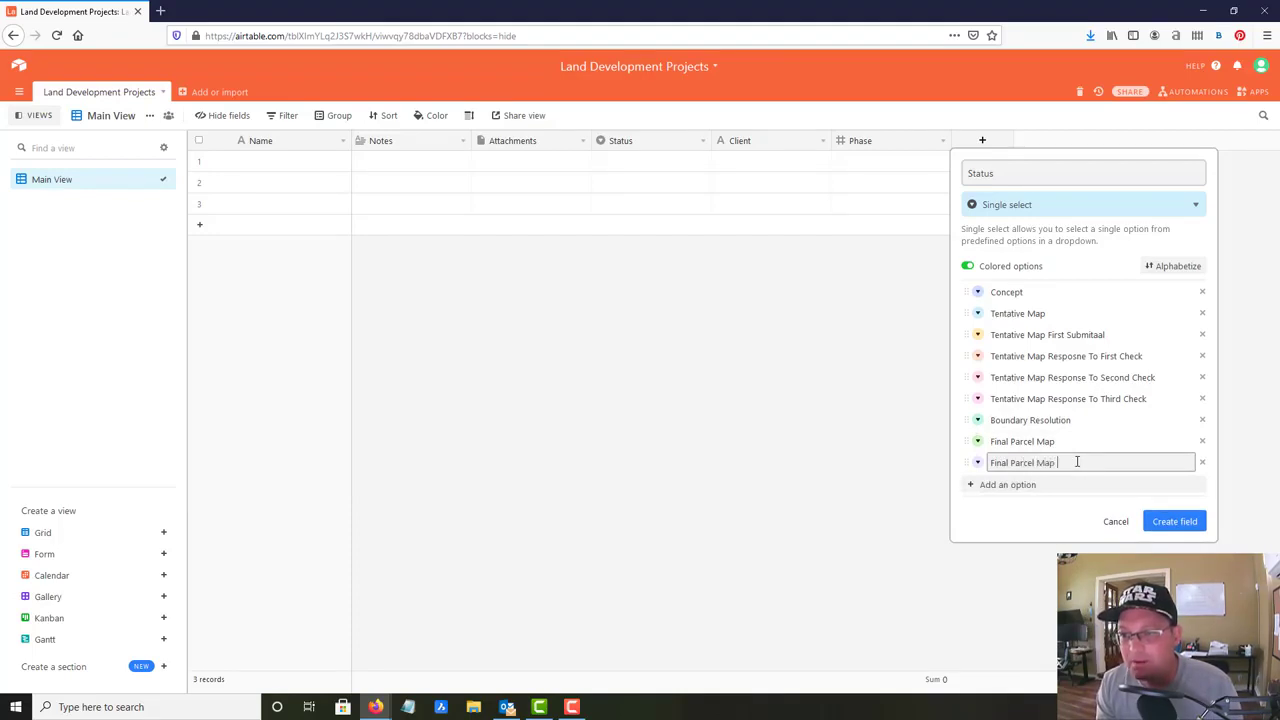
{"action": "type", "text": " First Submittal"}
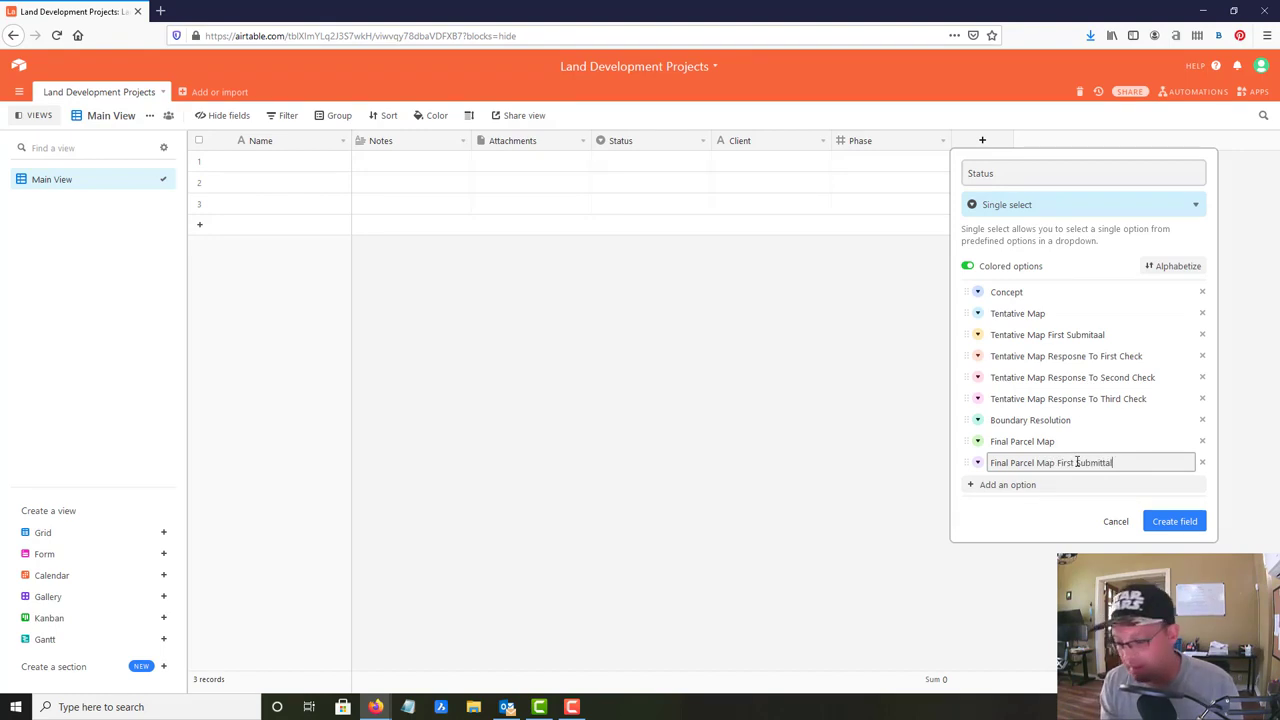
{"action": "key", "text": "Return"}
- Add the option "Final Parcel Map Response To First Check" to the Status field
{"action": "type", "text": "Final Parcel Map"}
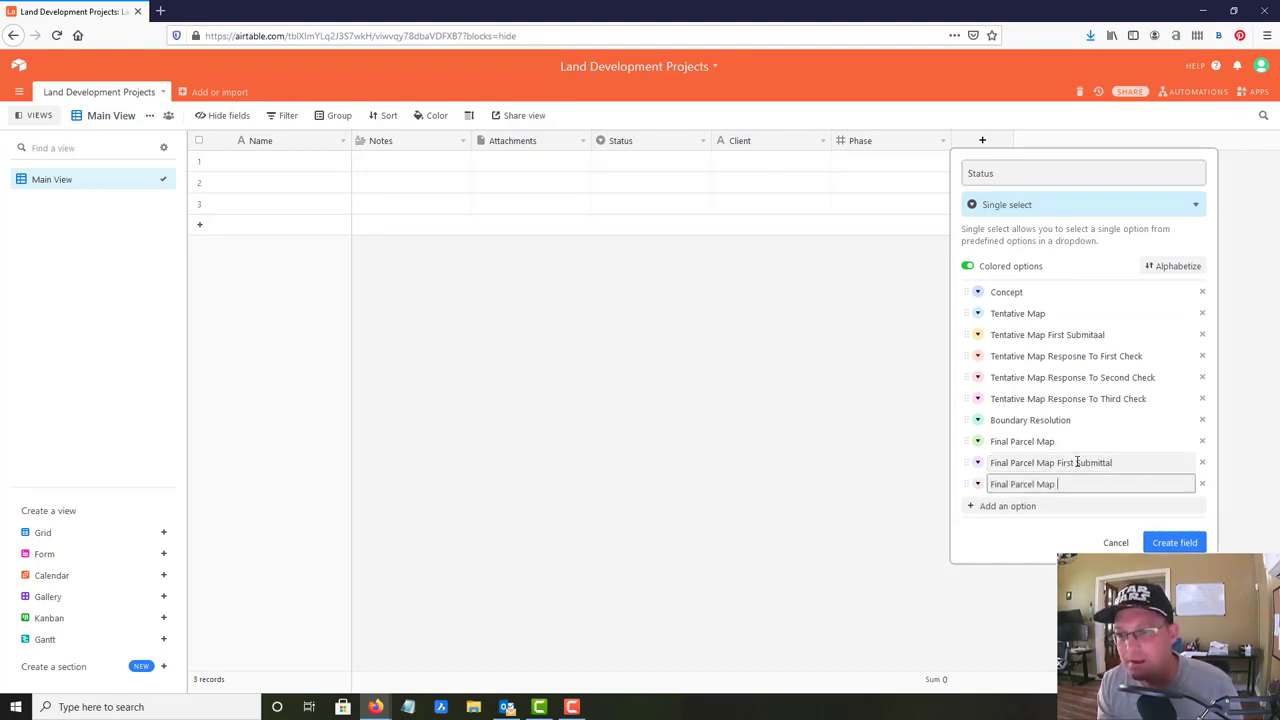
{"action": "type", "text": " Fresp"}
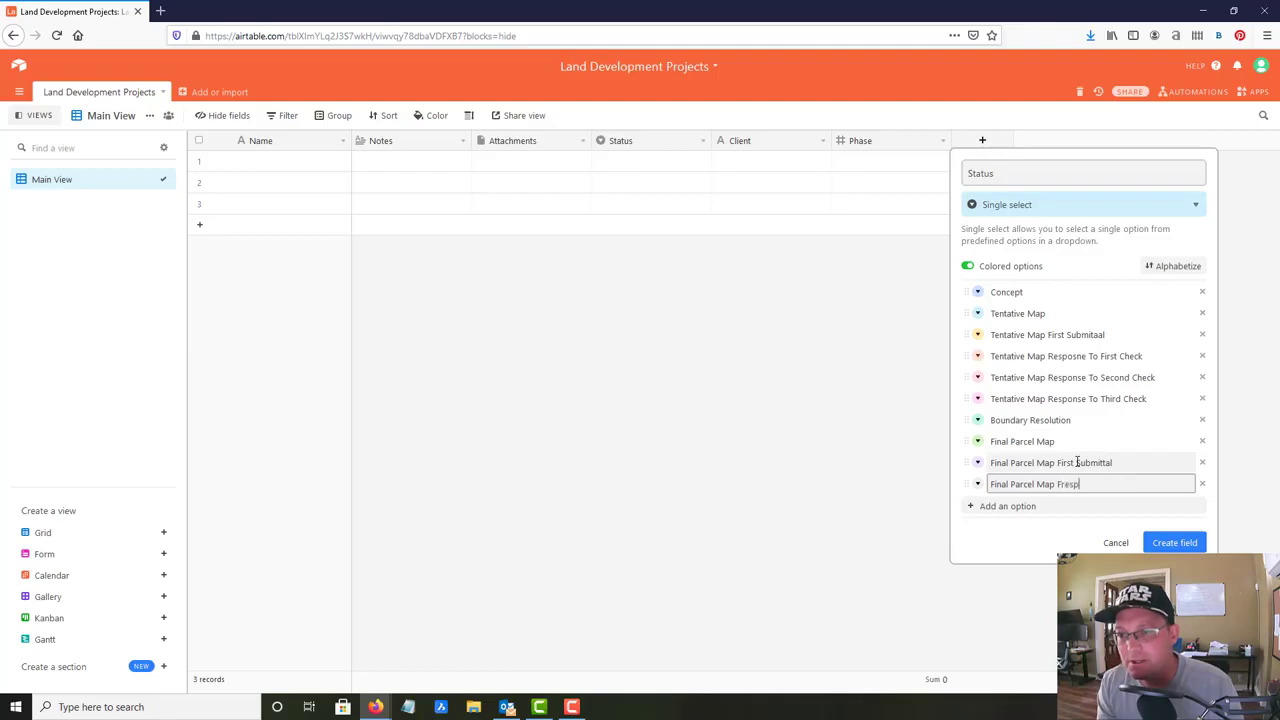
{"action": "key", "text": "BackSpace"}
{"action": "key", "text": "BackSpace"}
{"action": "key", "text": "BackSpace"}
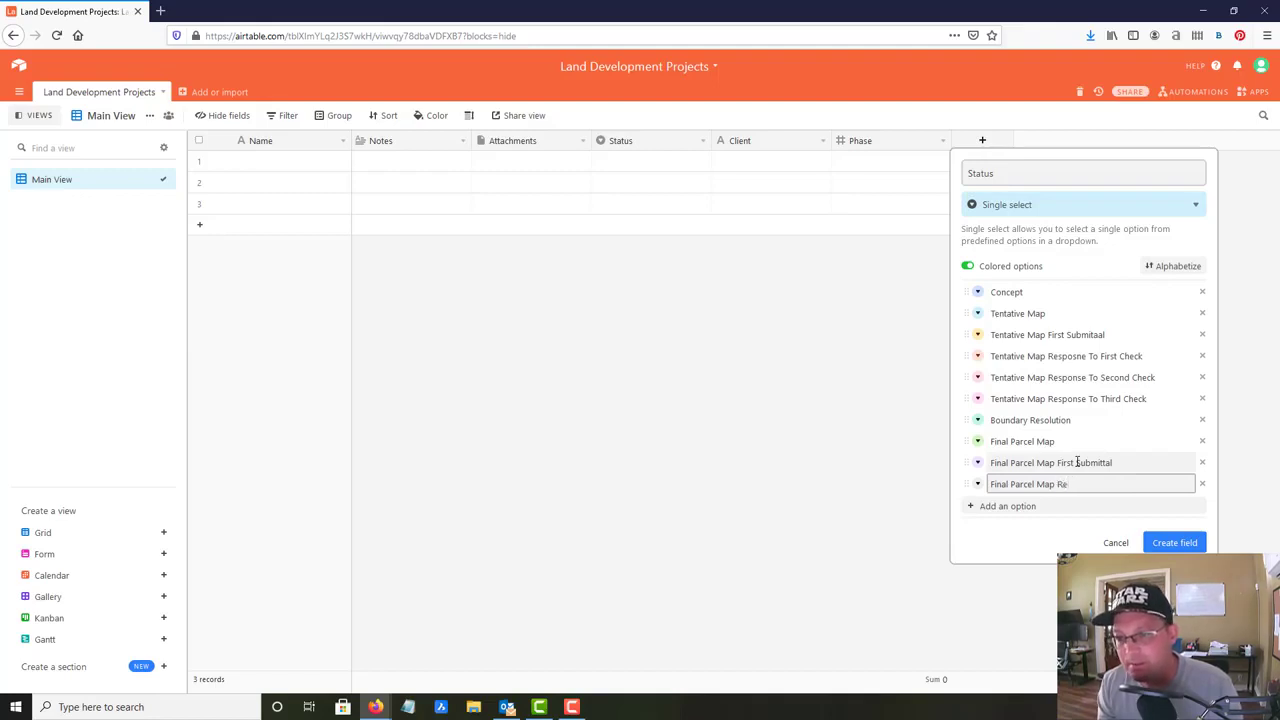
{"action": "type", "text": "To First Check"}
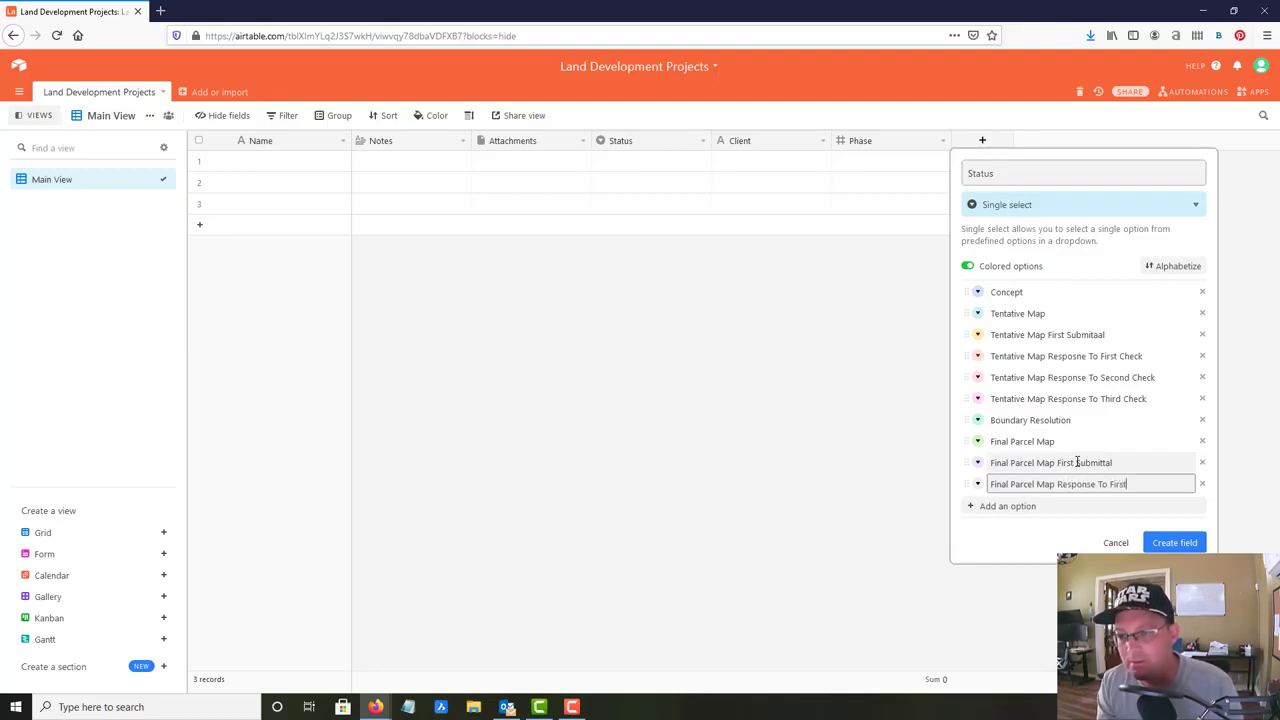
{"action": "key", "text": "Return"}
- Add the Status options "Final Parcel Map Resposne To Second Check" and "Final Parcel Map Resposne To Third Check"
{"action": "type", "text": "Final"}
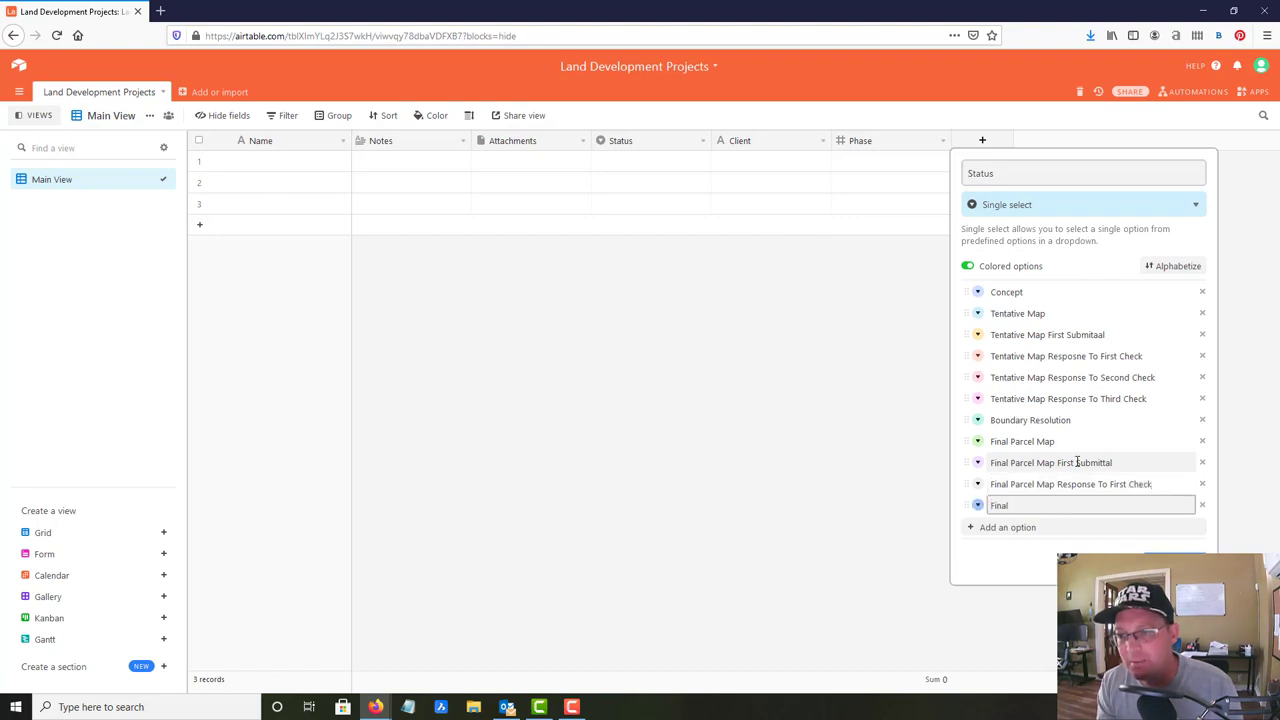
{"action": "type", "text": " Parcel"}
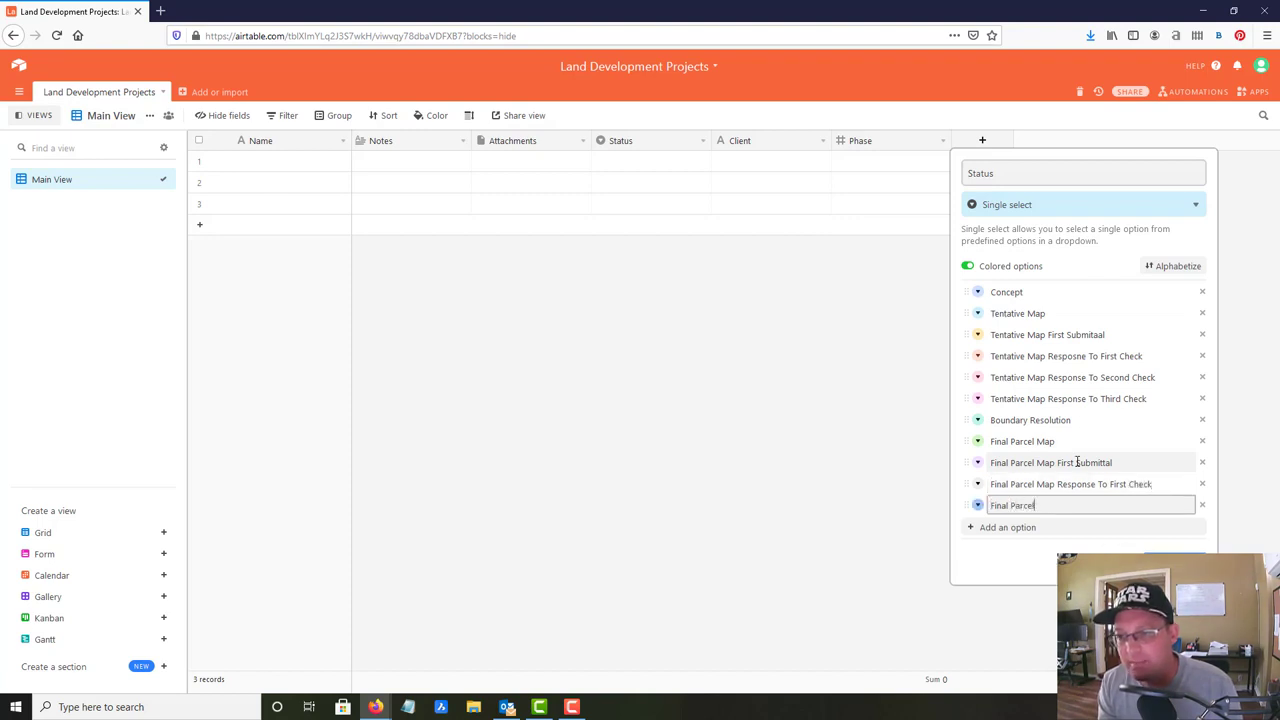
{"action": "type", "text": " Map Response To S"}
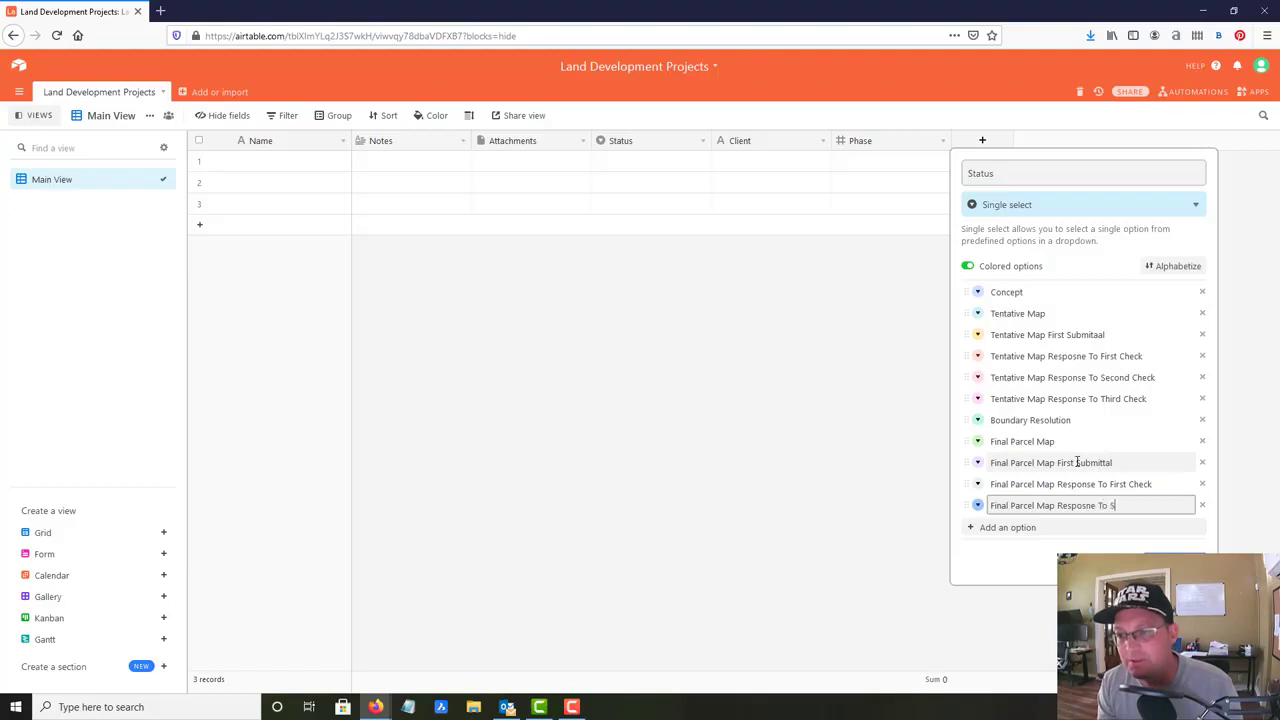
{"action": "type", "text": "econd Check"}
{"action": "key", "text": "Return"}
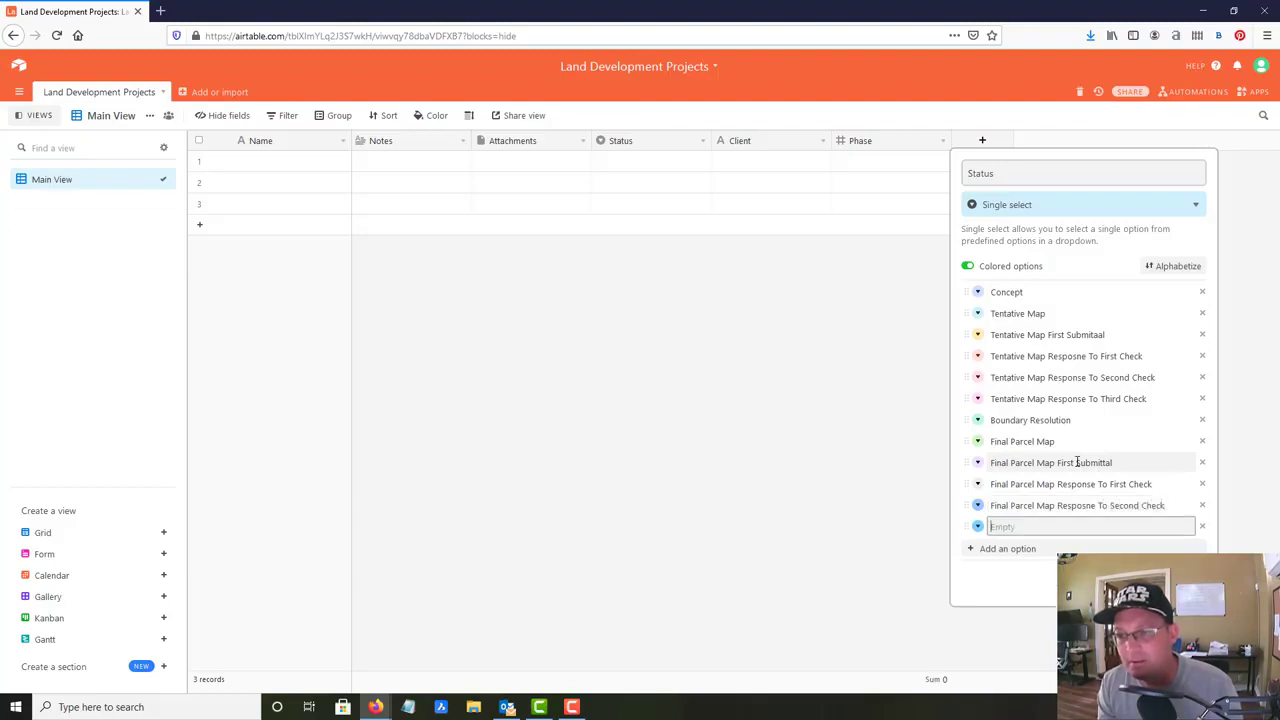
{"action": "type", "text": "Final Parcel M"}
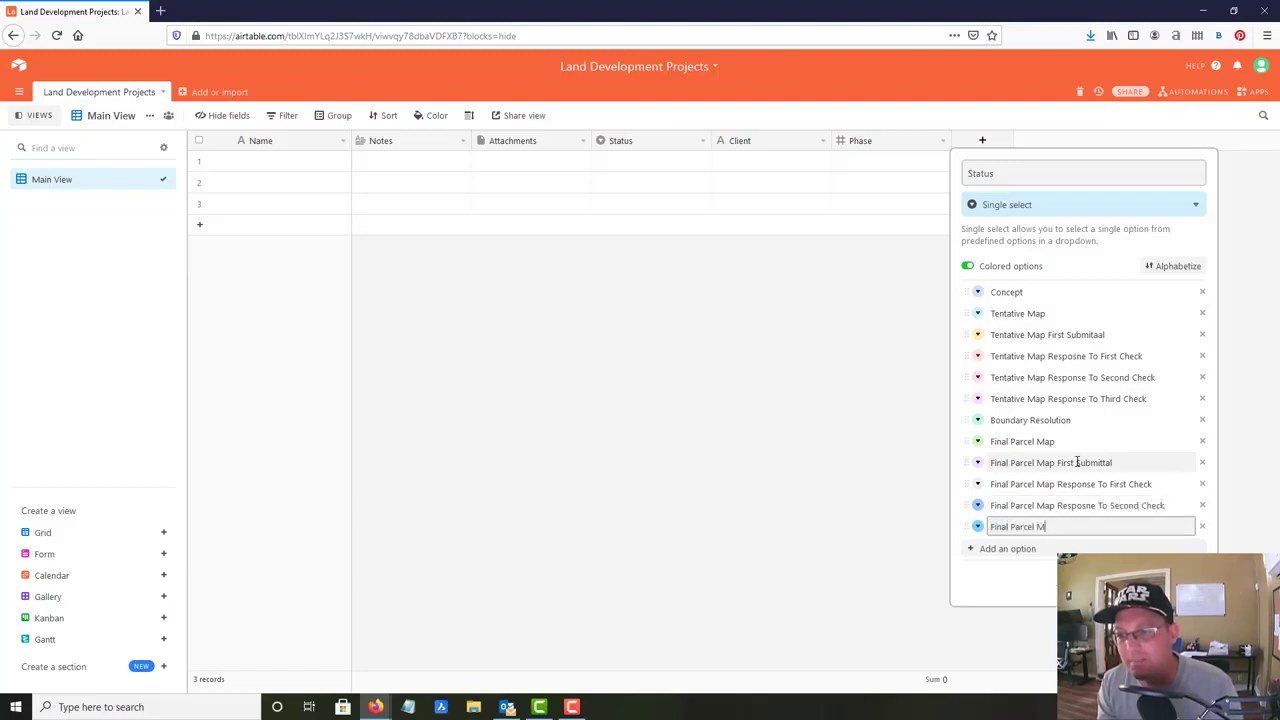
{"action": "type", "text": "ap Resposne To Thi"}
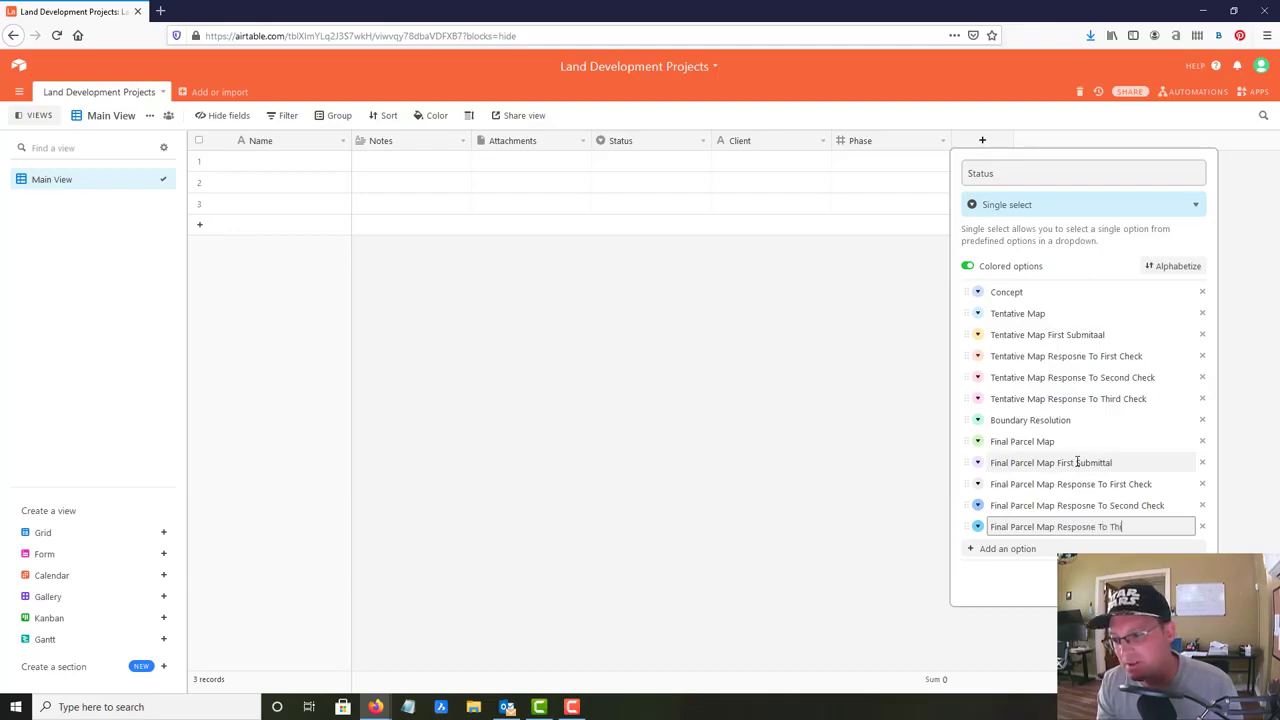
{"action": "type", "text": "rd Check"}
{"action": "key", "text": "Return"}
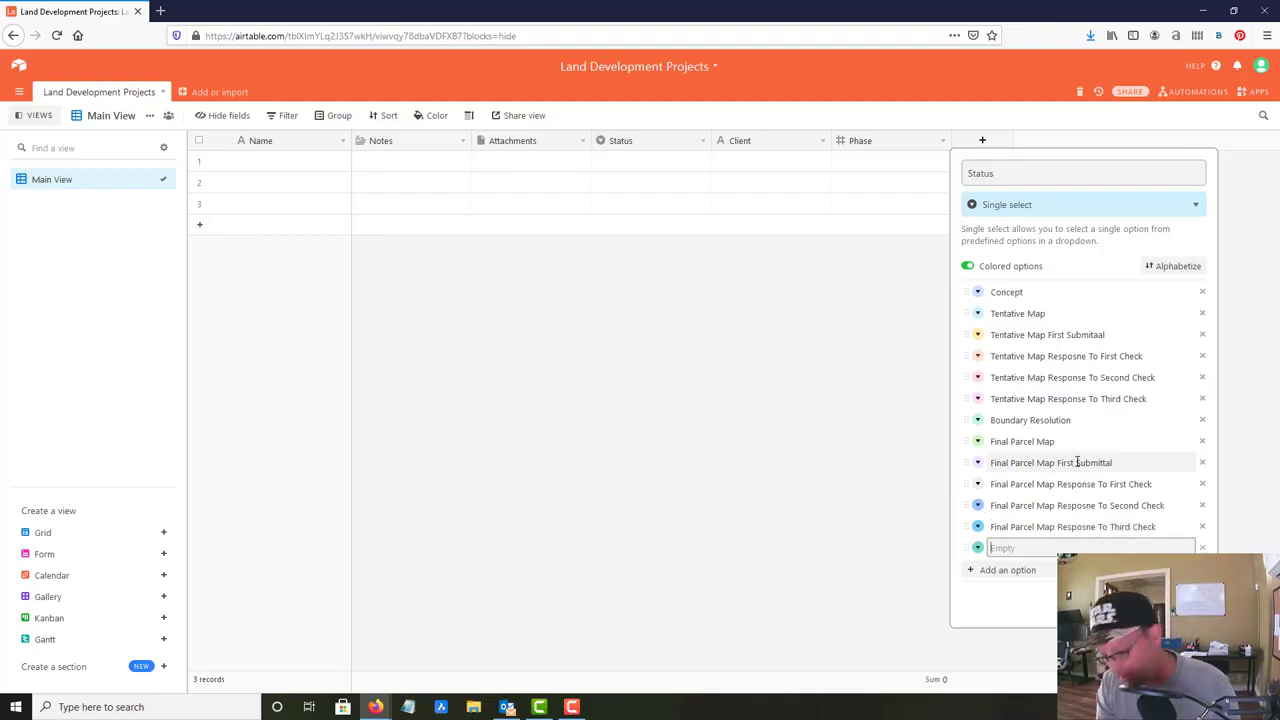
- Add the Status options "Tentative Map In For First Check", "Tentative Map In For Second Check" and "Tentative Map In For Third Check"
{"action": "type", "text": "Tentative Map In For First Check"}
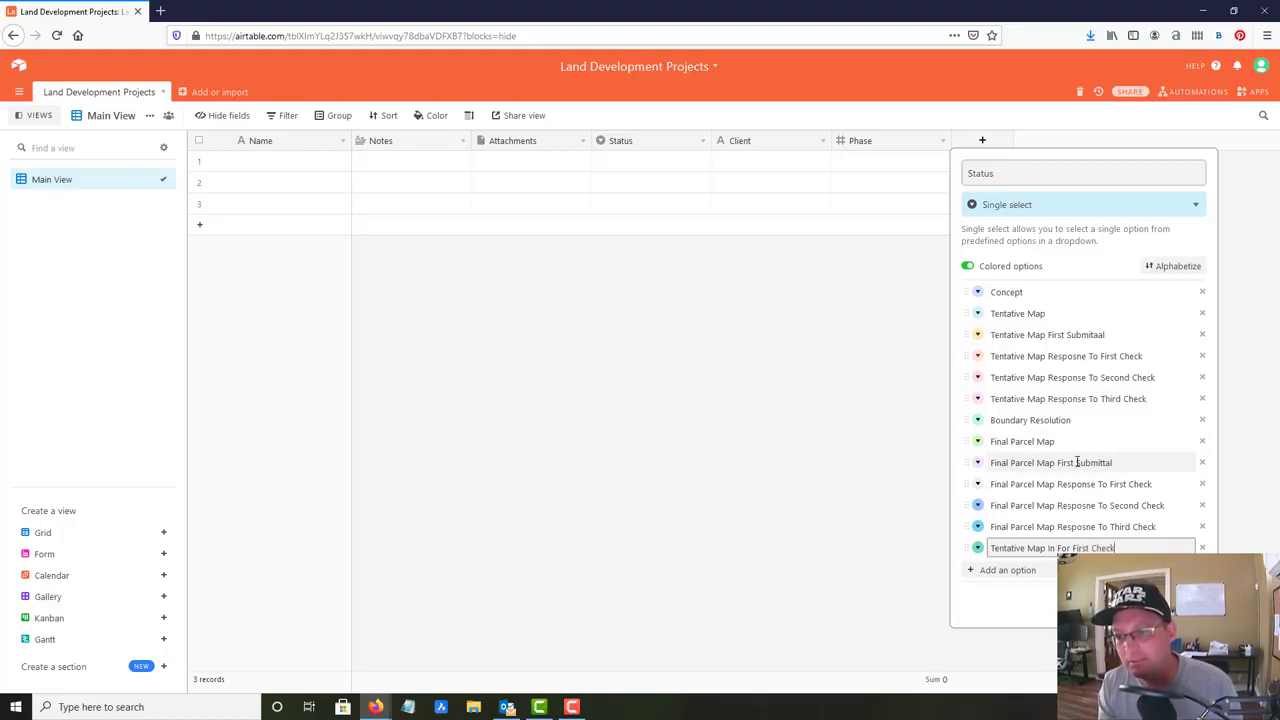
{"action": "key", "text": "Return"}
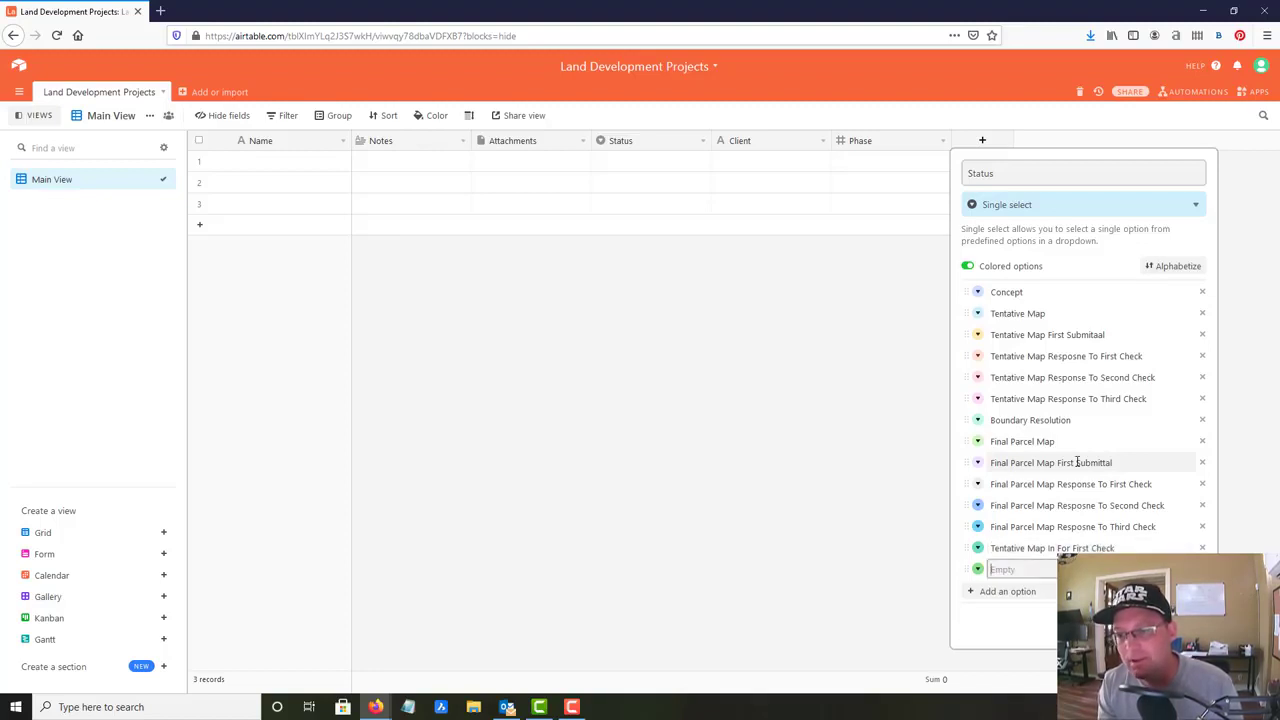
{"action": "type", "text": "Tentative Map in"}
{"action": "key", "text": "Return"}
{"action": "type", "text": "Tentative M"}
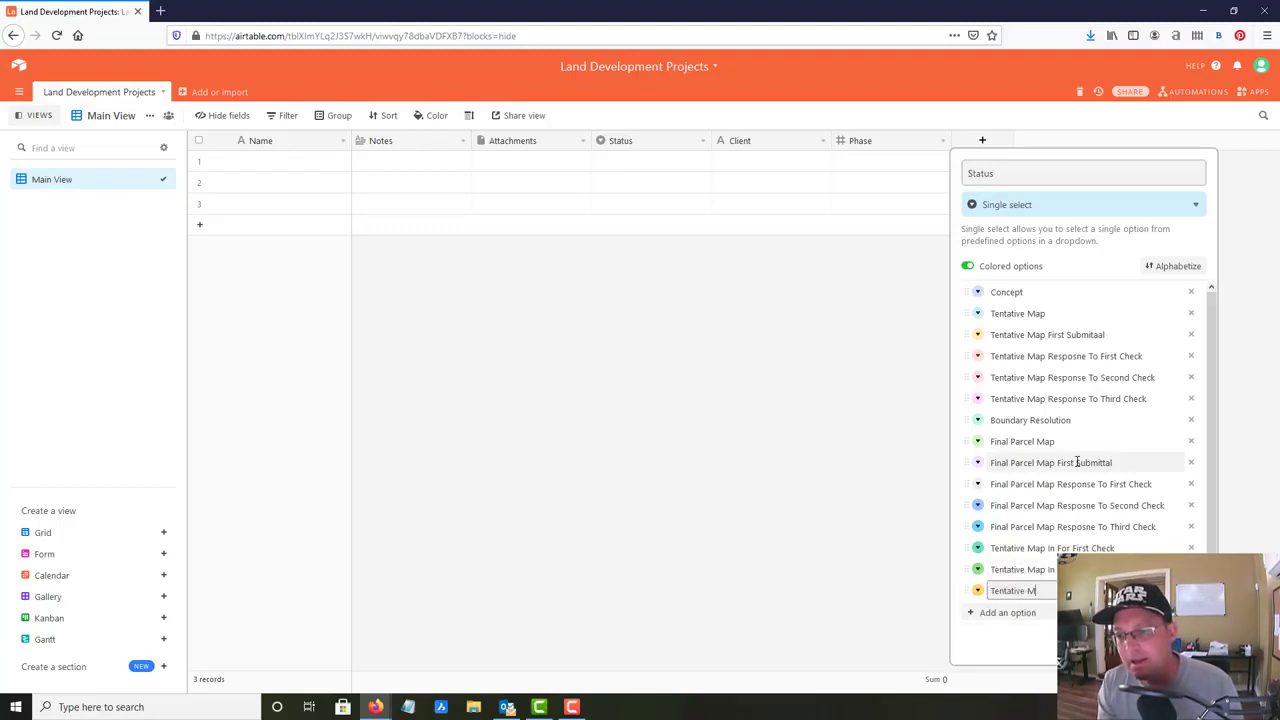
{"action": "type", "text": "ap"}
{"action": "key", "text": "Return"}
- Add the Status options "Final Map In For First Check", "Final Map In For Second Check" and "Final Map In For Third Check"
{"action": "type", "text": "Fin"}
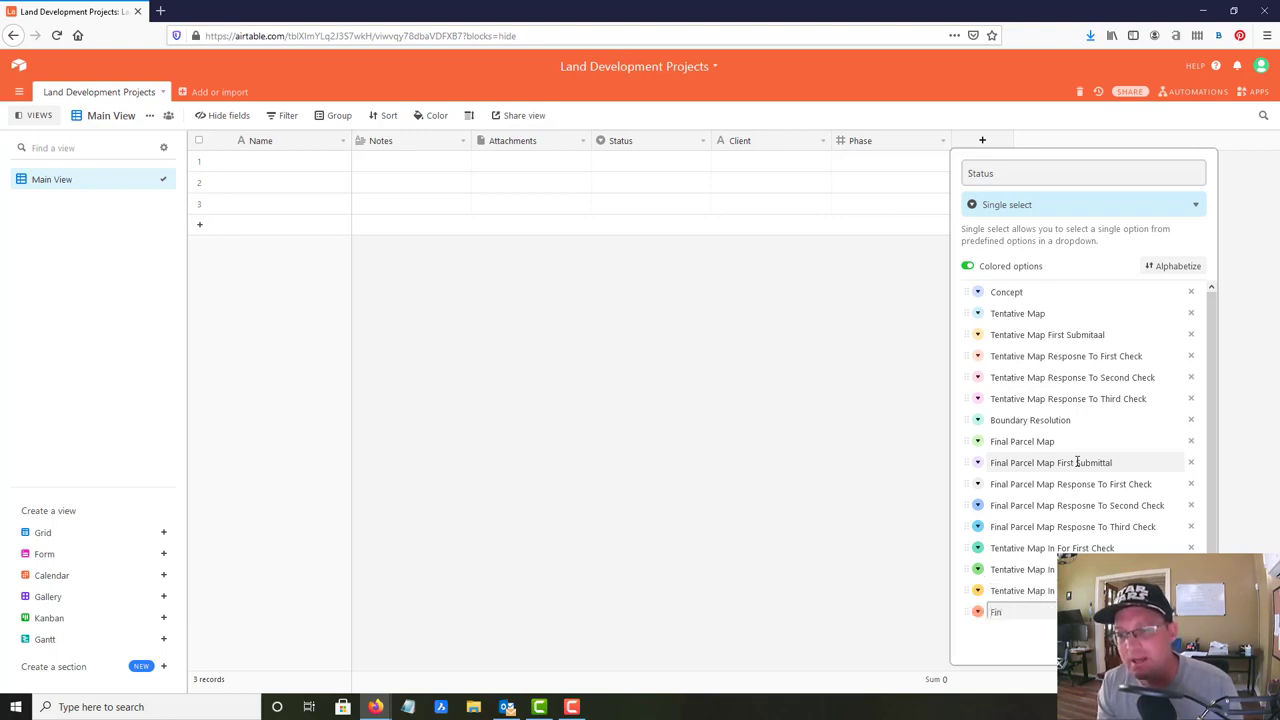
{"action": "type", "text": "al Map In For"}
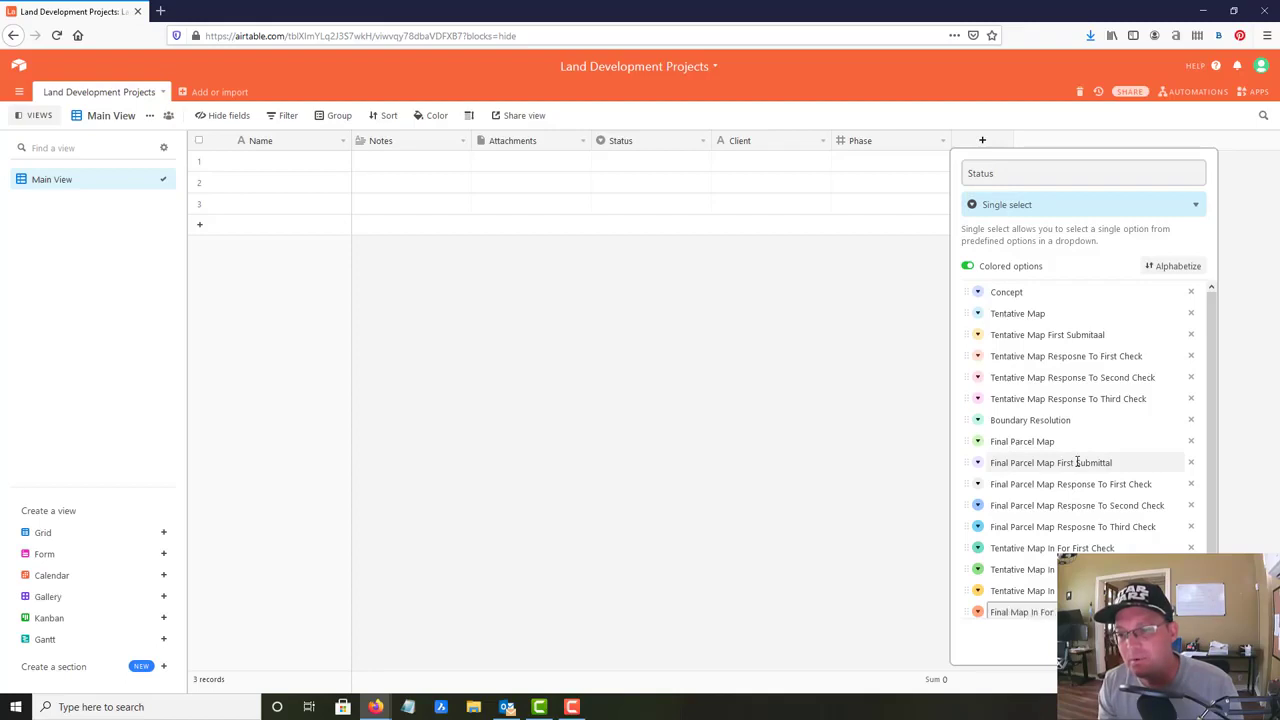
{"action": "key", "text": "Return"}
{"action": "type", "text": "Final Map"}
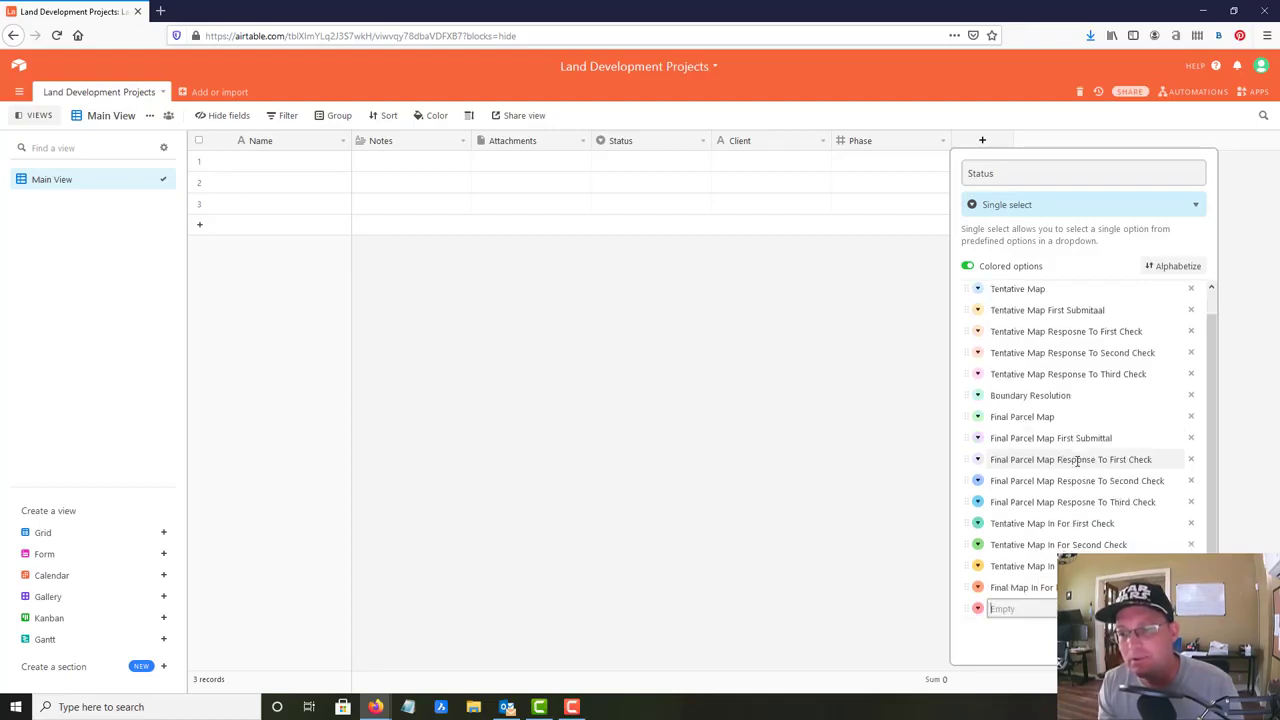
{"action": "type", "text": " In For"}
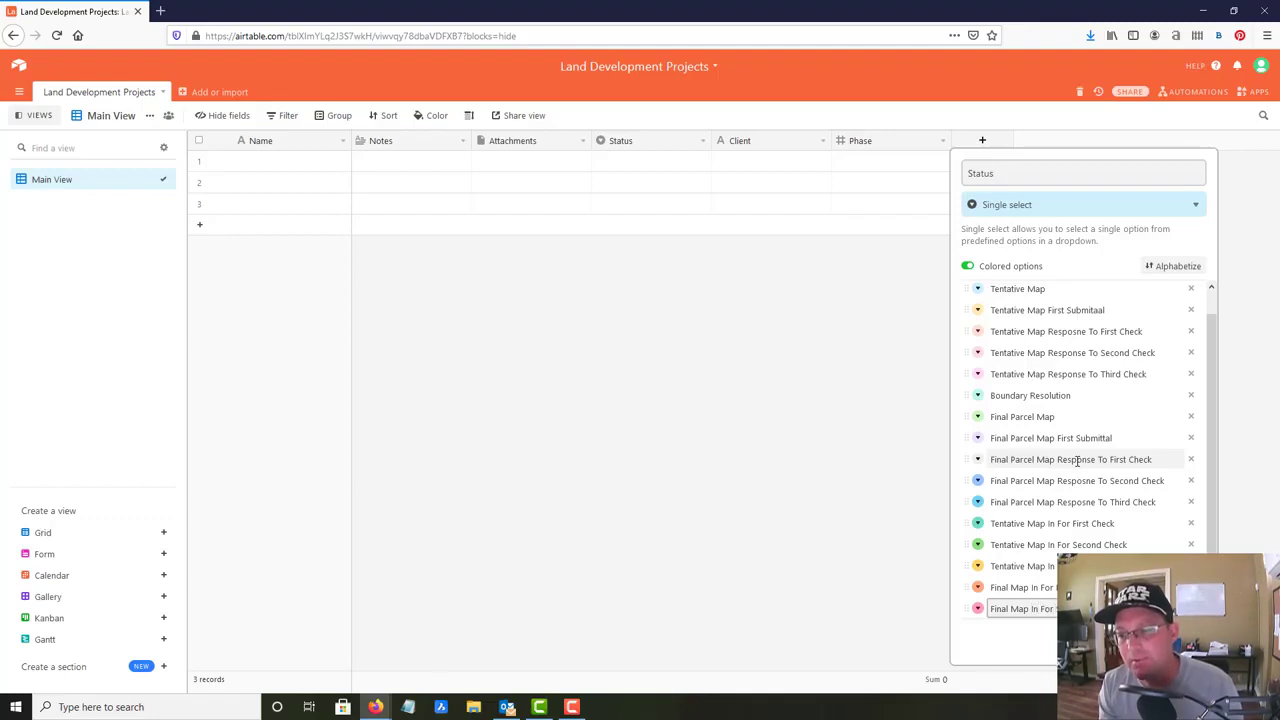
{"action": "key", "text": "Return"}
{"action": "type", "text": "Final Map In For"}
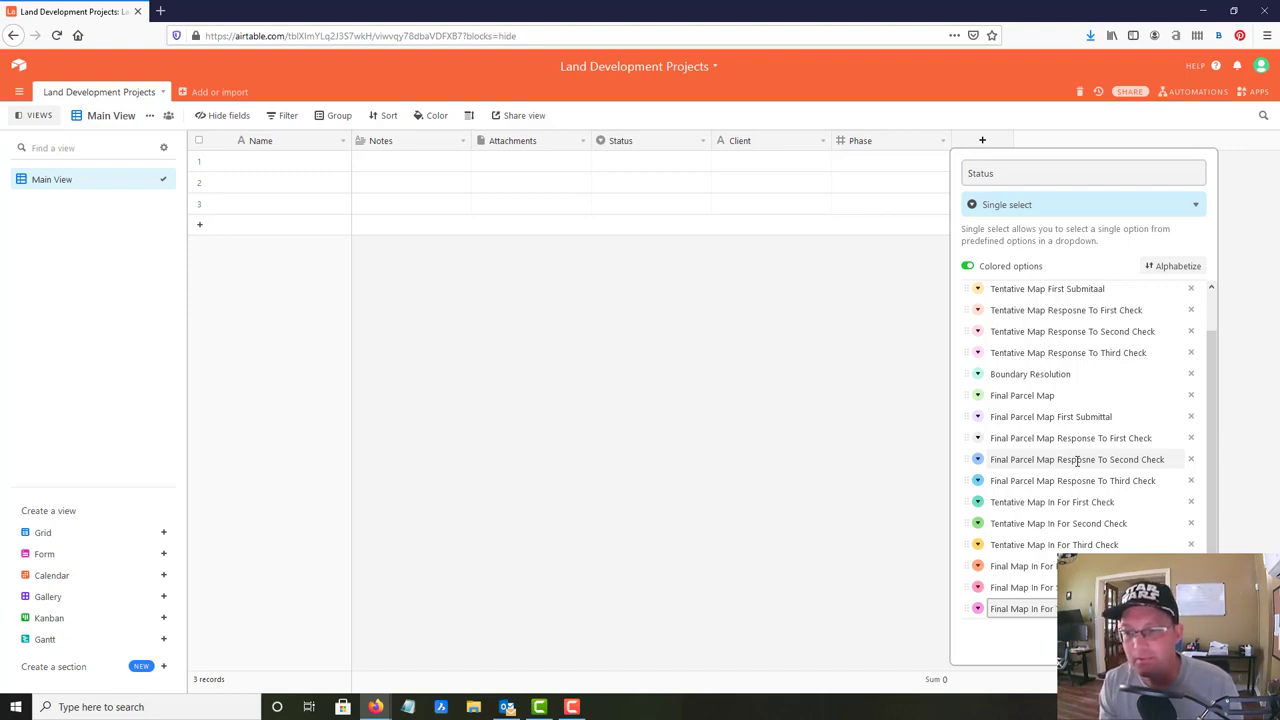
{"action": "key", "text": "Return"}
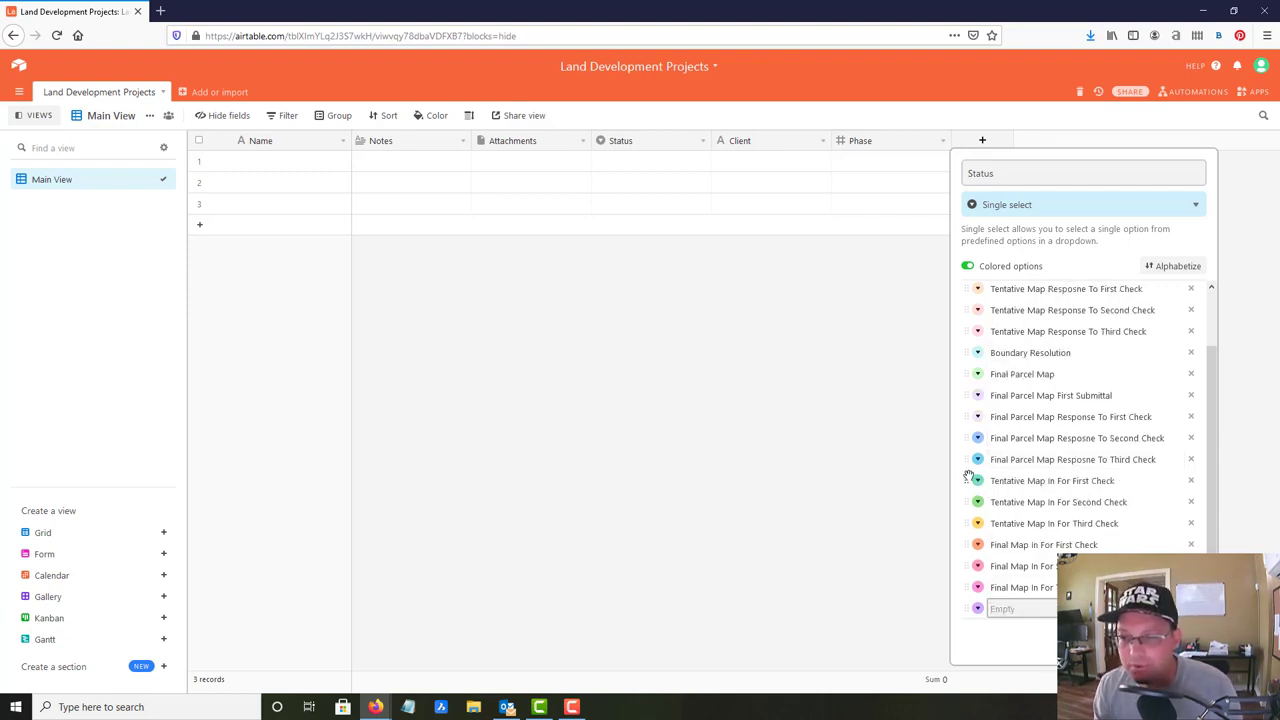
- Try placing each Tentative Map In For Check option directly above the Final Parcel Map response option for the same check
{"action": "left_click_drag", "start_coordinate": [969, 477], "coordinate": [978, 416]}
{"action": "left_click_drag", "start_coordinate": [969, 544], "coordinate": [979, 462]}
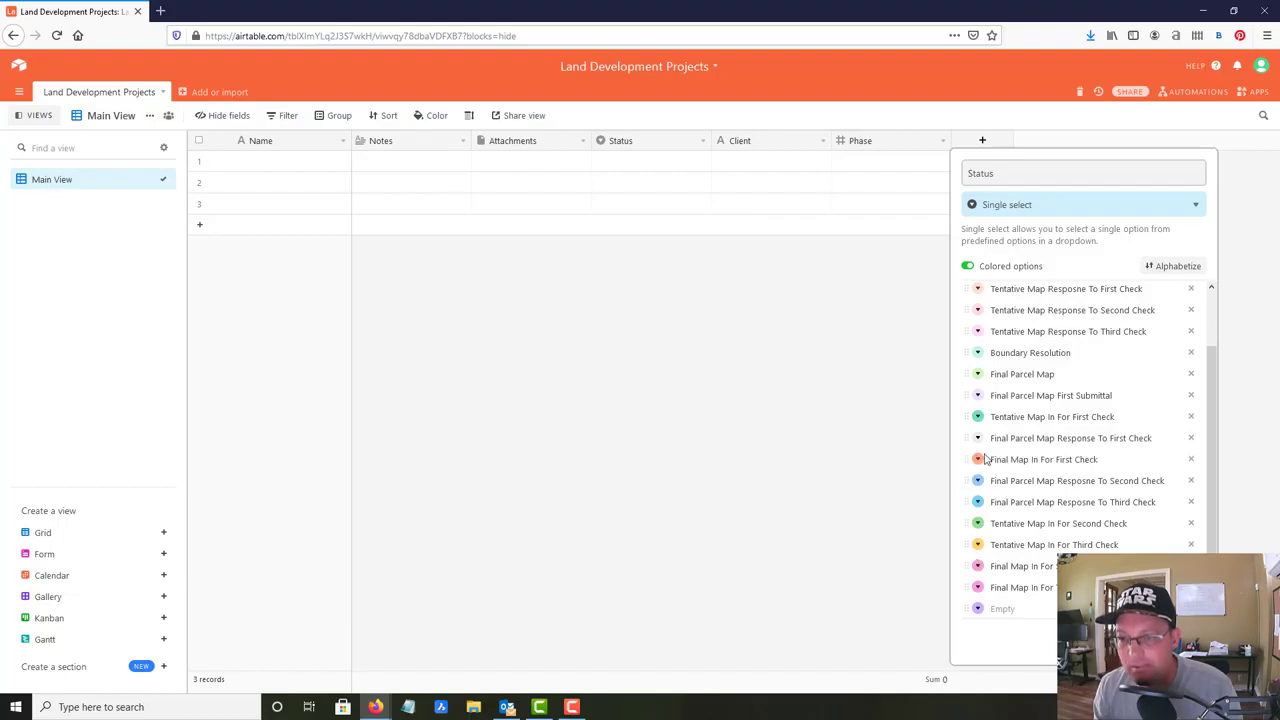
{"action": "mouse_move", "coordinate": [963, 458]}
{"action": "left_mouse_down"}
{"action": "mouse_move", "coordinate": [965, 552]}
{"action": "mouse_move", "coordinate": [972, 466]}
{"action": "left_mouse_up"}
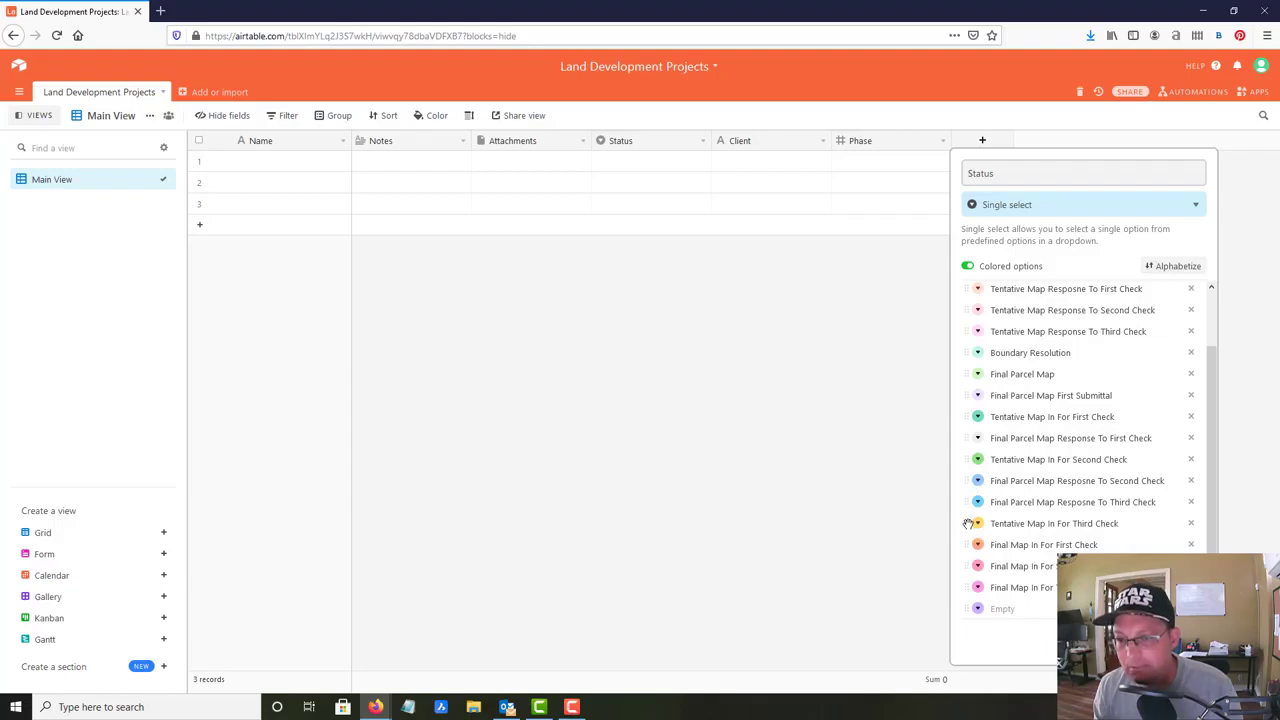
{"action": "left_click_drag", "start_coordinate": [968, 523], "coordinate": [972, 503]}
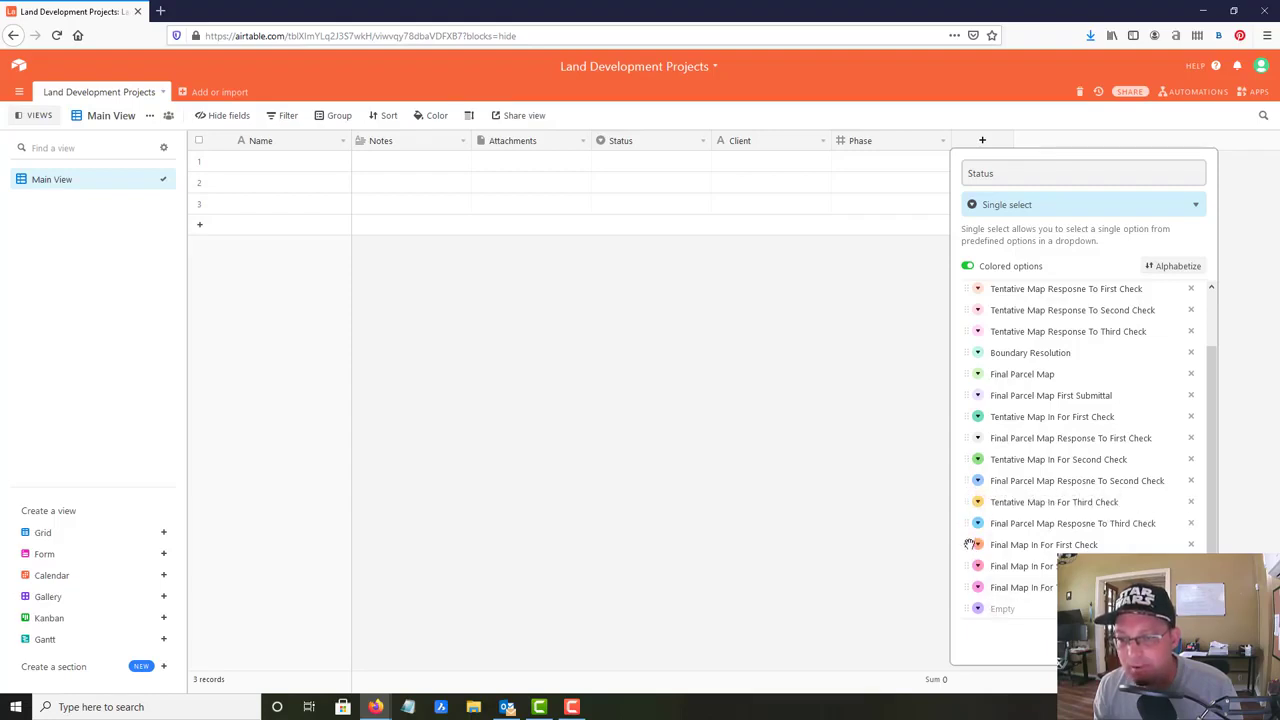
- Move each Tentative Map In For Check option directly above the Tentative Map response option for the same check
{"action": "scroll", "coordinate": [1051, 525], "scroll_direction": "up", "scroll_amount": 2}
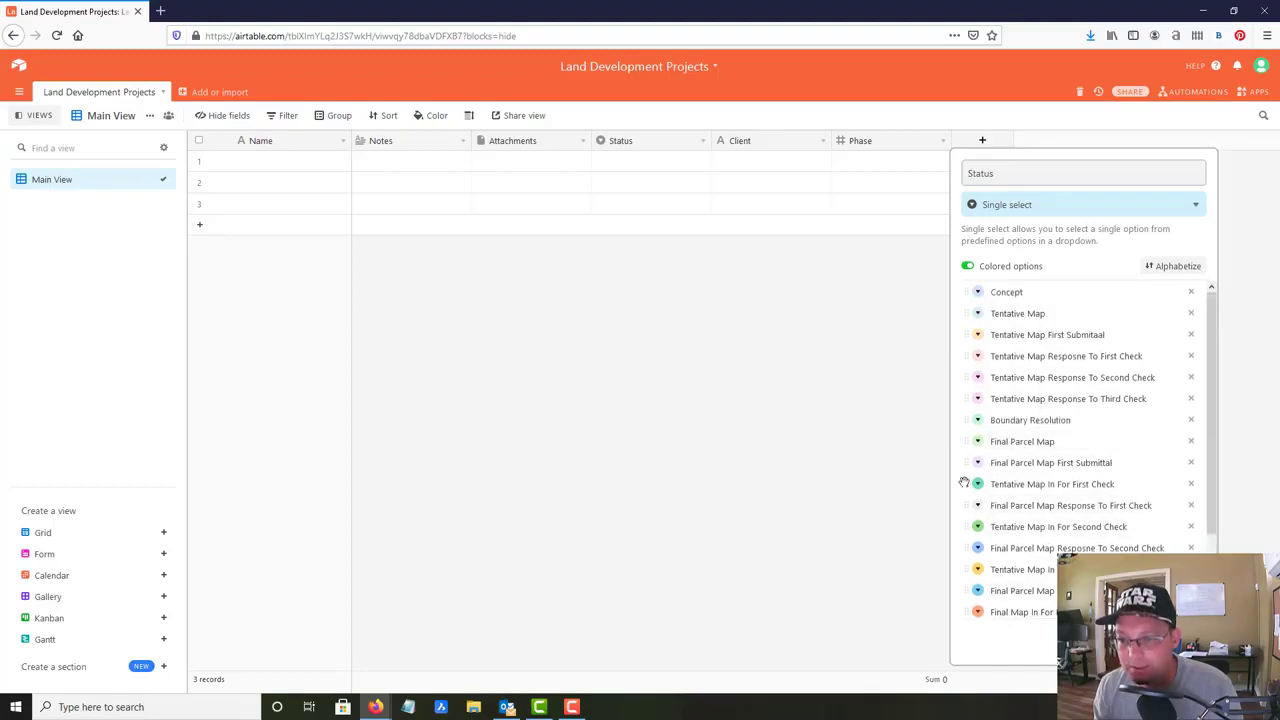
{"action": "left_click_drag", "start_coordinate": [967, 484], "coordinate": [976, 356]}
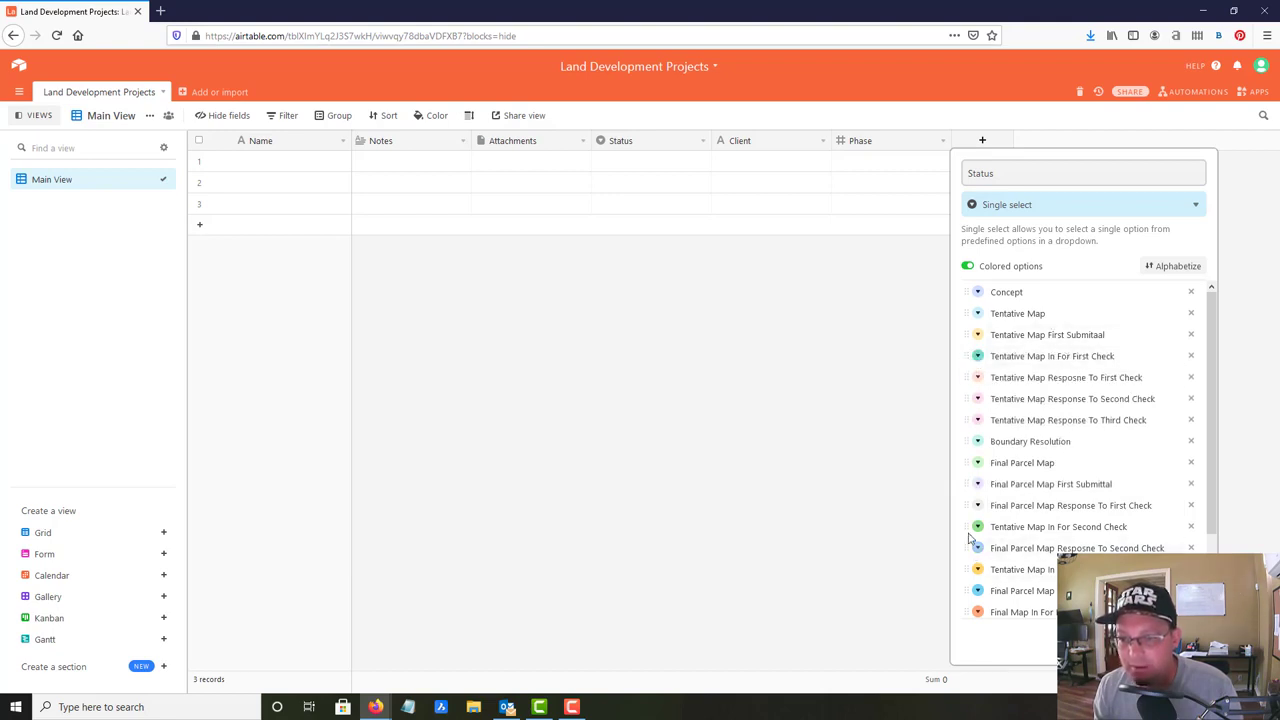
{"action": "left_click_drag", "start_coordinate": [968, 527], "coordinate": [983, 400]}
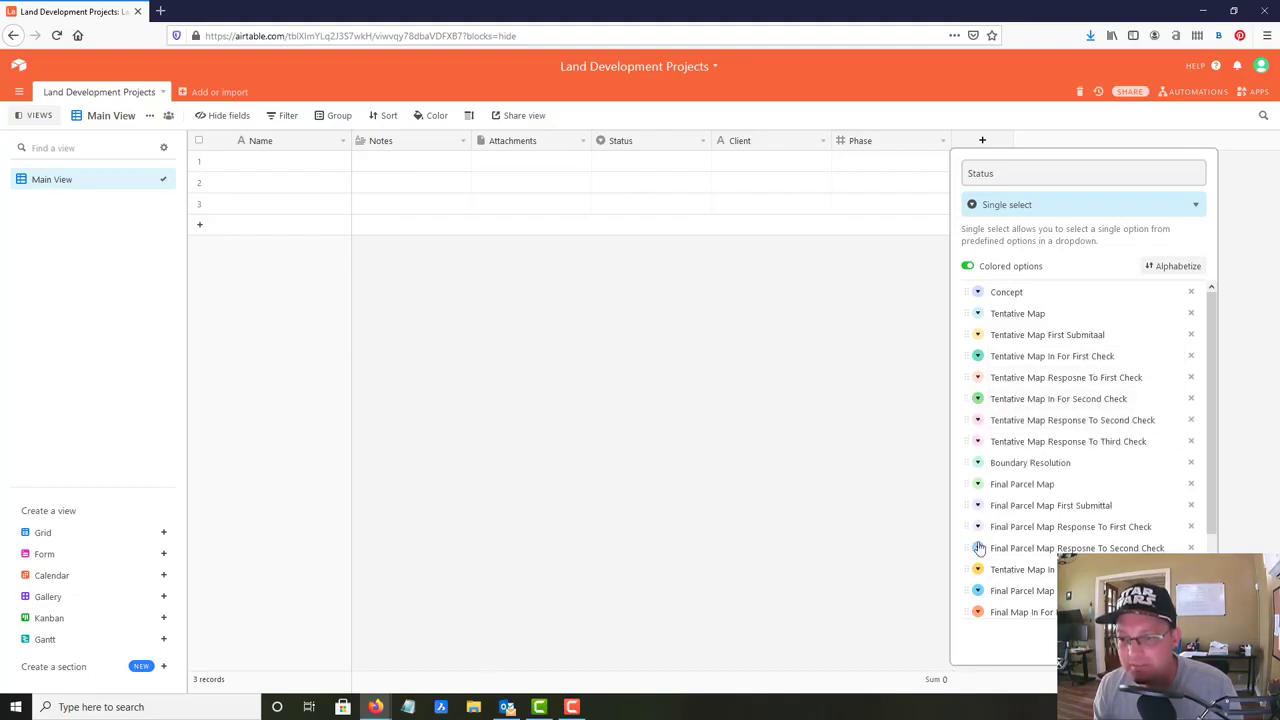
{"action": "scroll", "coordinate": [980, 540], "scroll_direction": "down", "scroll_amount": 2}
{"action": "scroll", "coordinate": [982, 534], "scroll_direction": "up", "scroll_amount": 2}
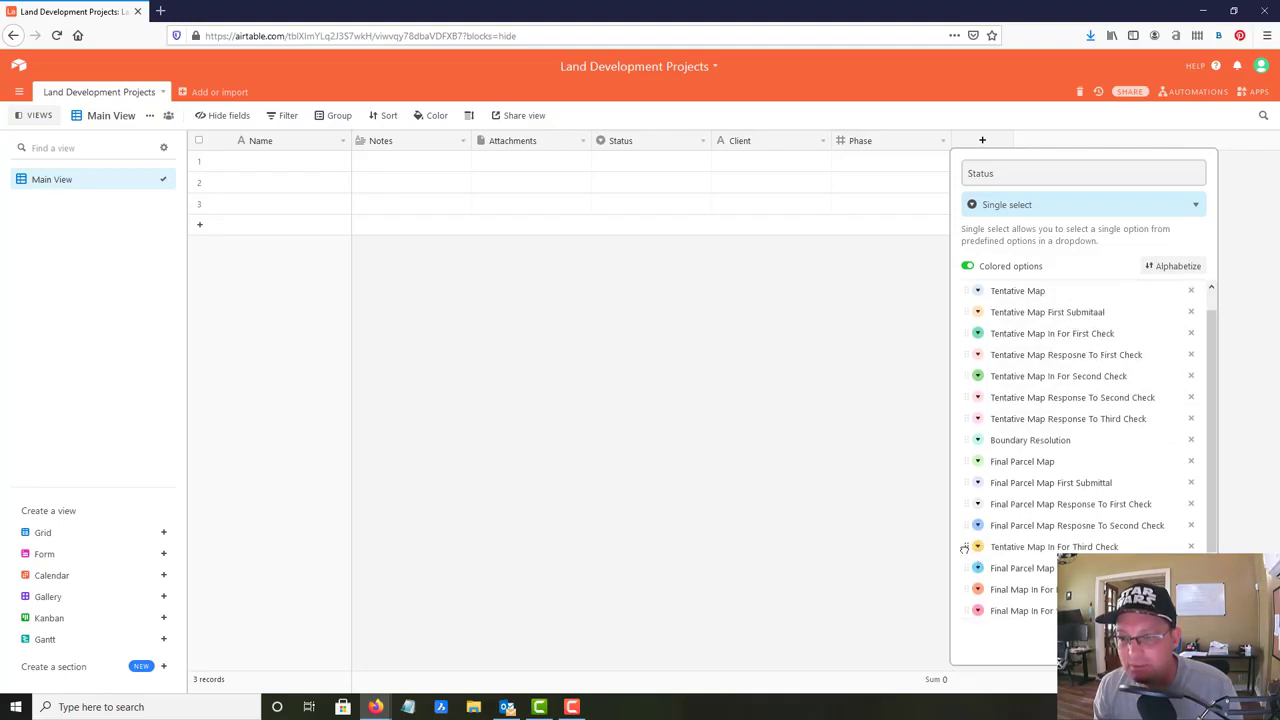
{"action": "left_click_drag", "start_coordinate": [970, 547], "coordinate": [982, 418]}
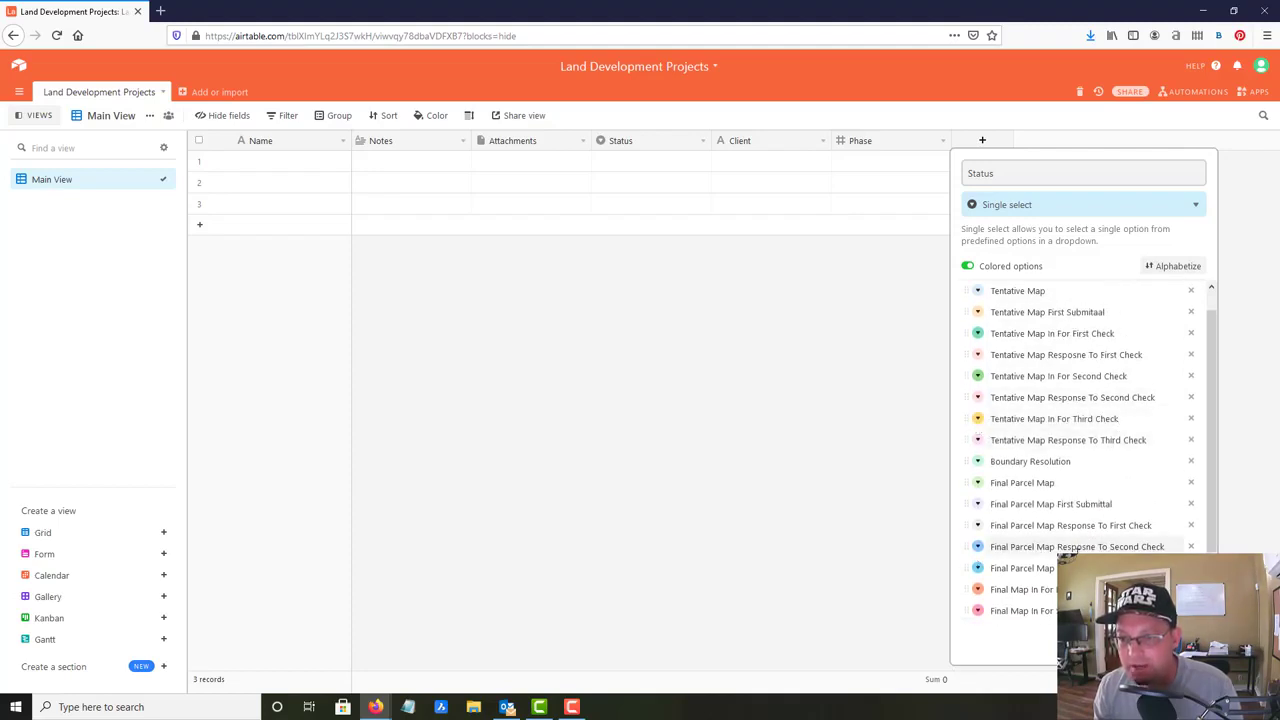
{"action": "scroll", "coordinate": [1108, 543], "scroll_direction": "down", "scroll_amount": 1}
{"action": "scroll", "coordinate": [1040, 620], "scroll_direction": "down", "scroll_amount": 1}
{"action": "left_click", "coordinate": [1038, 607]}
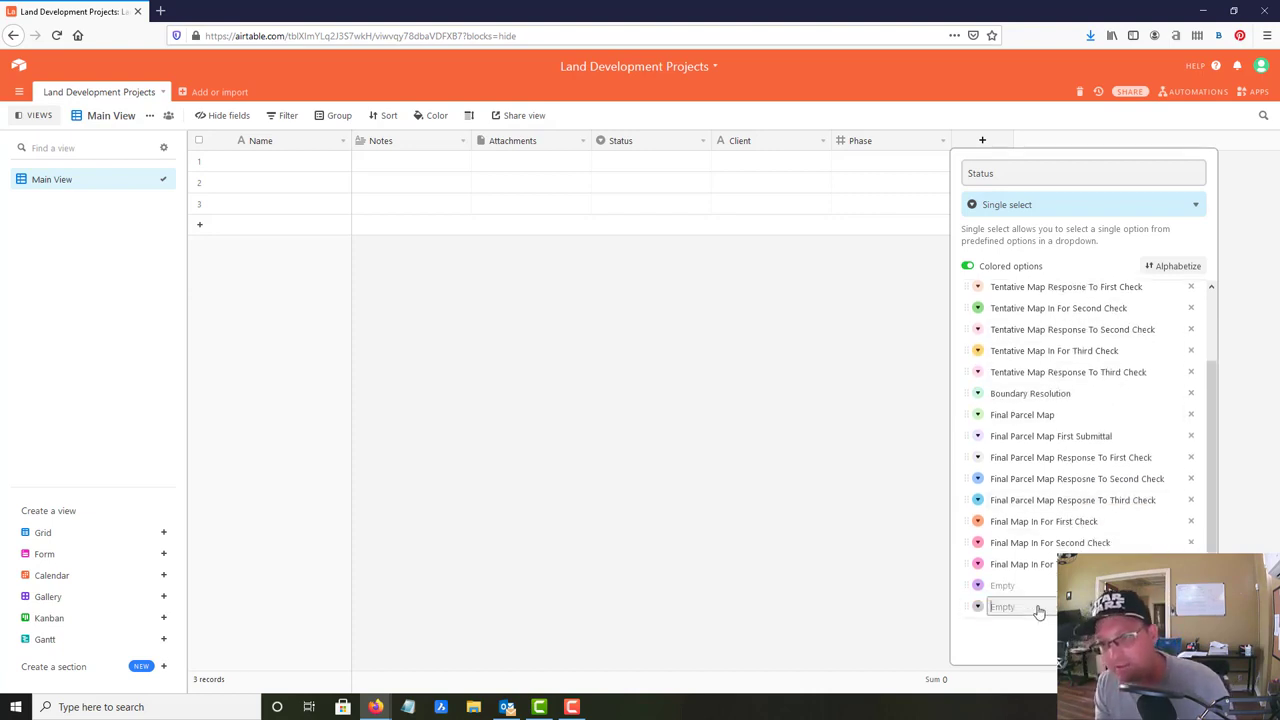
{"action": "key", "text": "BackSpace"}
{"action": "key", "text": "BackSpace"}
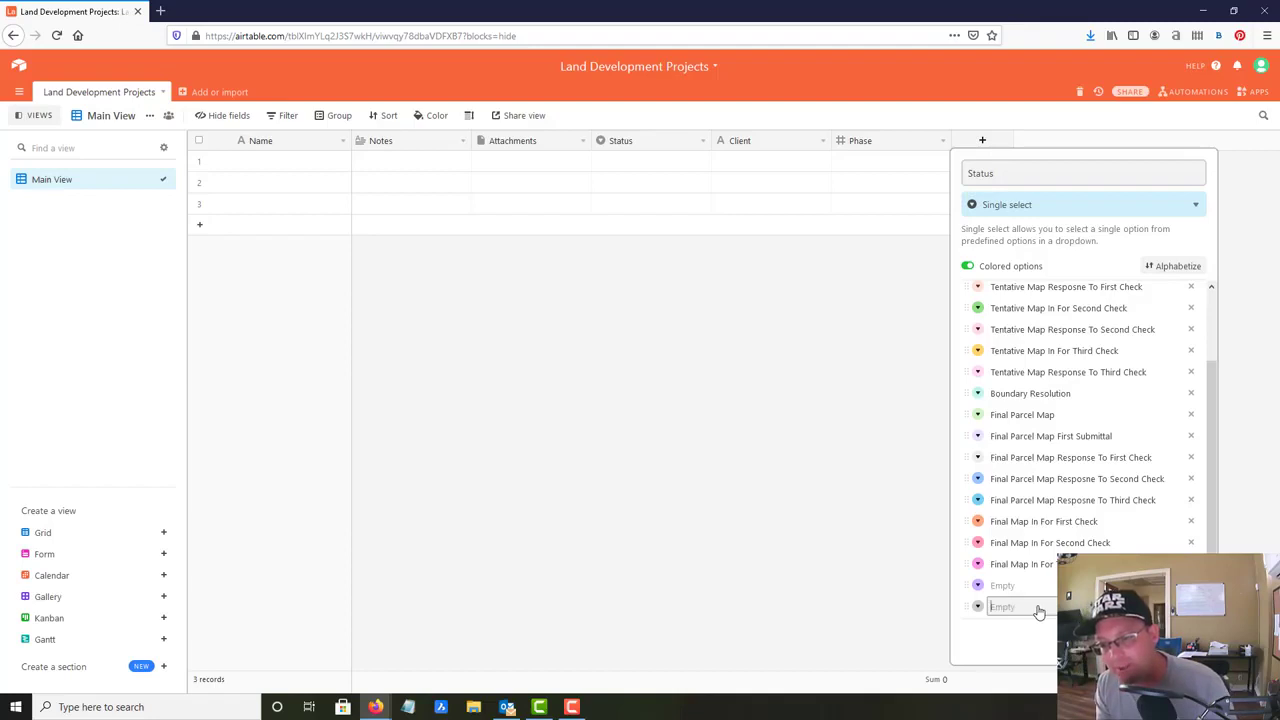
{"action": "type", "text": "Map Appro"}
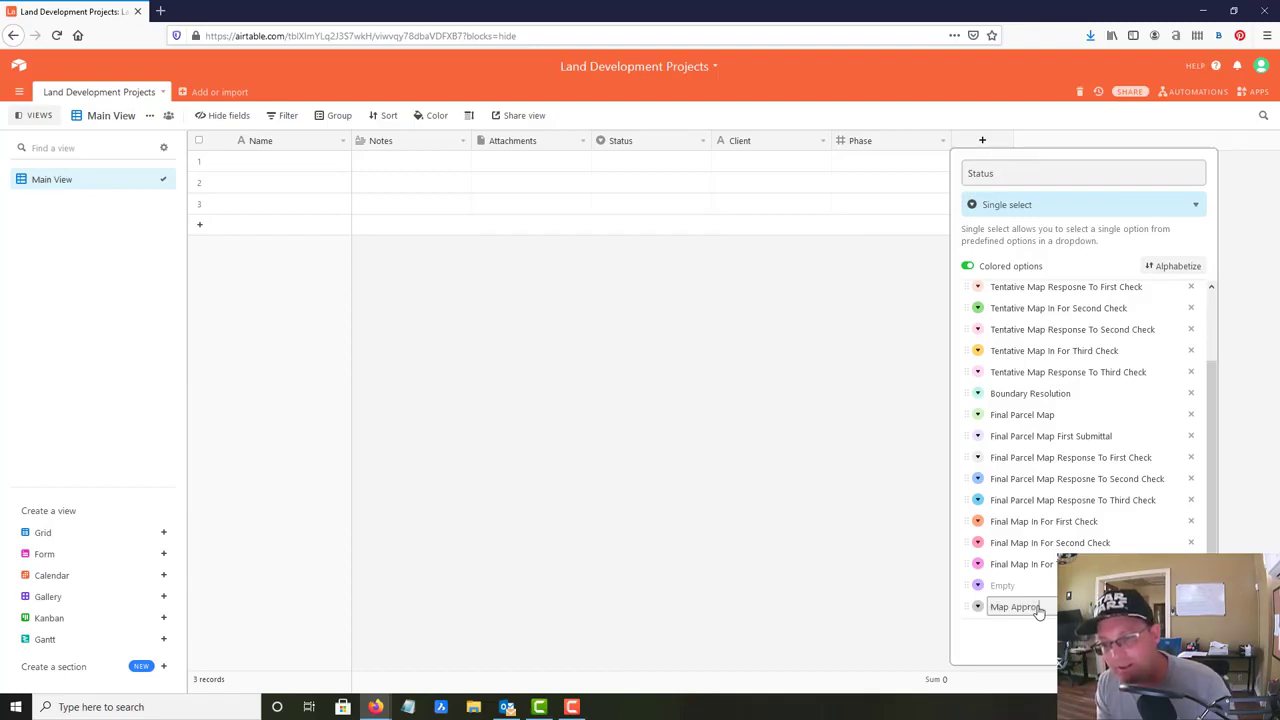
{"action": "key", "text": "BackSpace"}
{"action": "key", "text": "BackSpace"}
{"action": "key", "text": "BackSpace"}
{"action": "key", "text": "BackSpace"}
{"action": "key", "text": "BackSpace"}
{"action": "key", "text": "BackSpace"}
{"action": "key", "text": "BackSpace"}
{"action": "key", "text": "BackSpace"}
{"action": "key", "text": "BackSpace"}
{"action": "key", "text": "BackSpace"}
{"action": "key", "text": "BackSpace"}
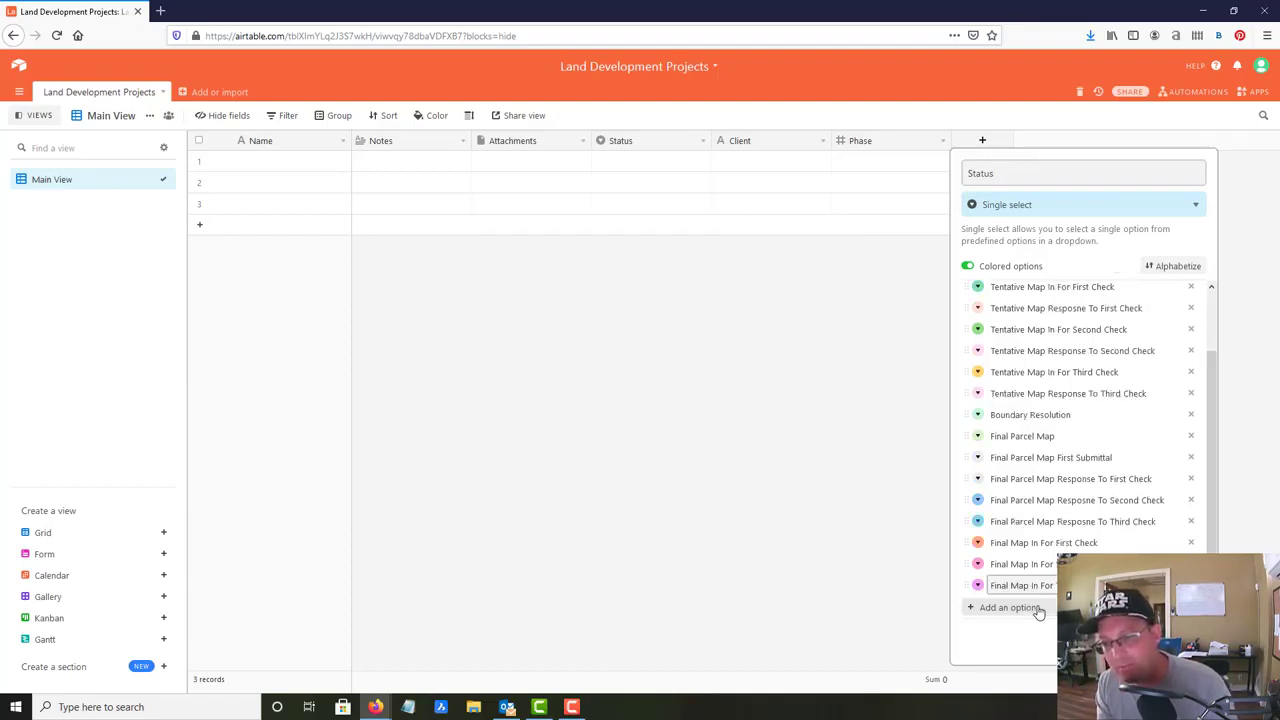
- Add the option "Tentative Map Approved" and move it directly below the Tentative Map response to the third check, above Boundary Resolution
{"action": "left_click", "coordinate": [1039, 610]}
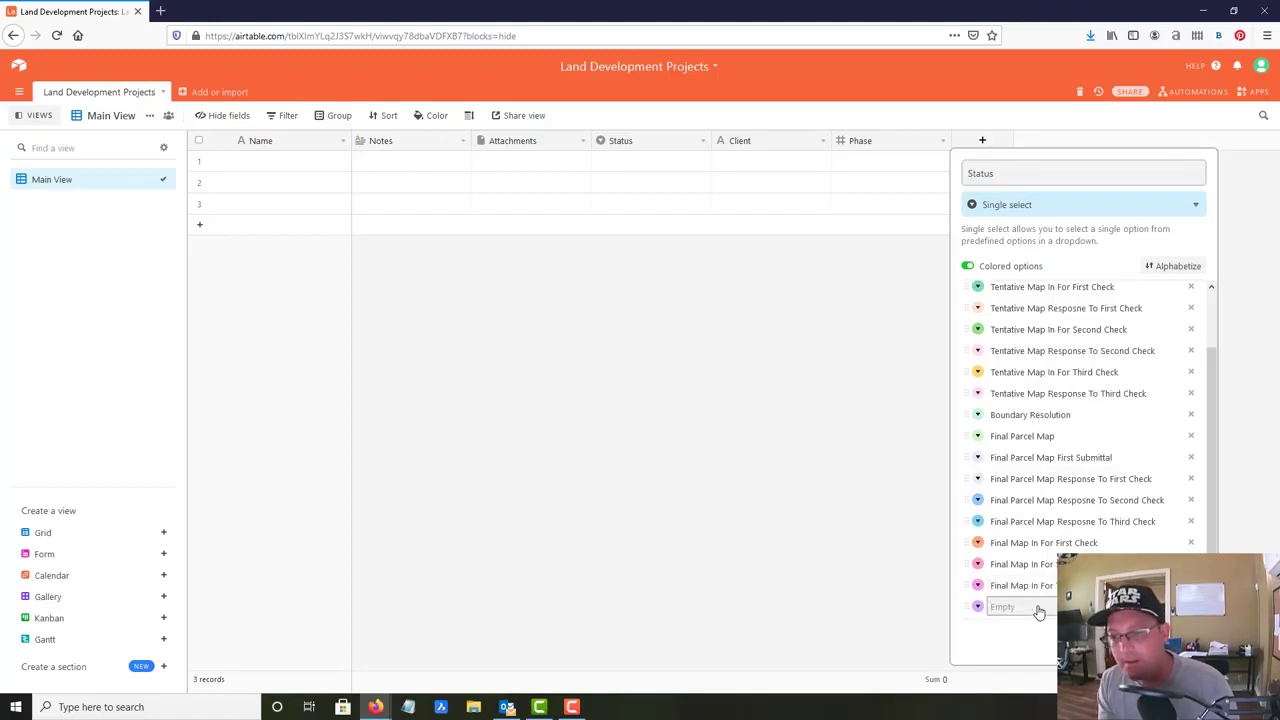
{"action": "type", "text": "Tentative Map Ap"}
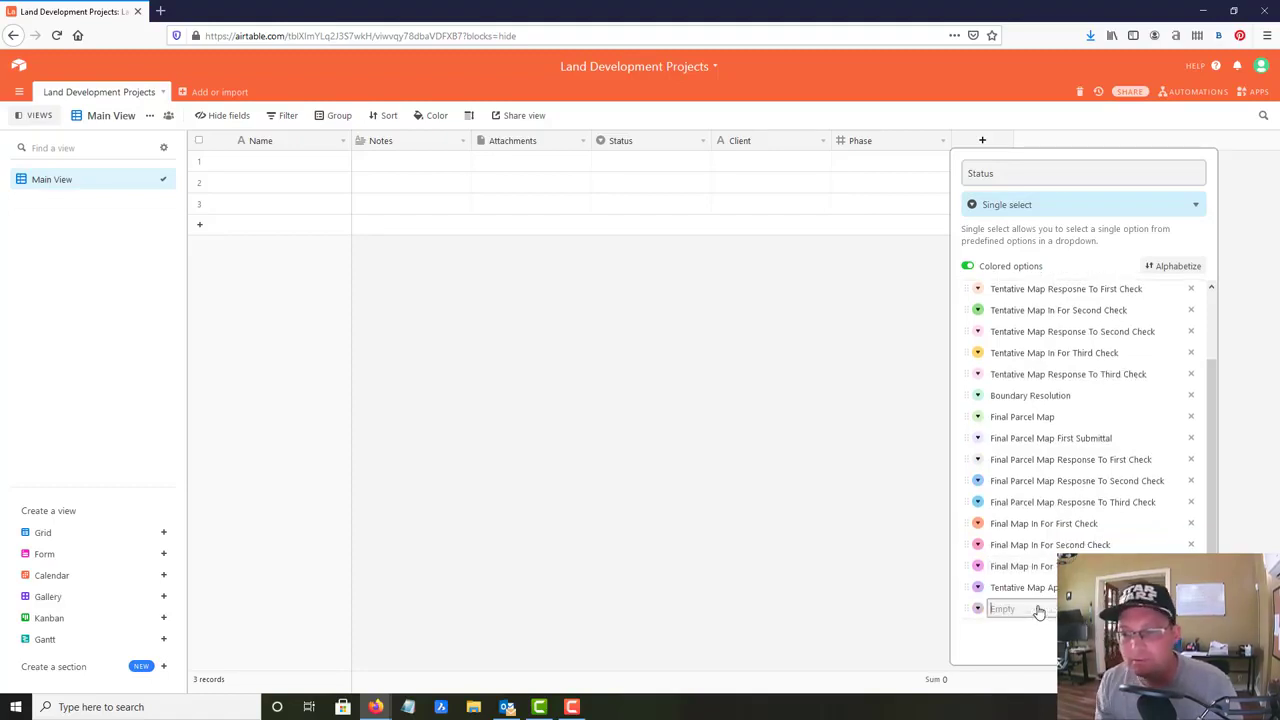
{"action": "left_click_drag", "start_coordinate": [968, 596], "coordinate": [988, 395]}
- Add the options "Final Map Approved" and "Final Map Filed" at the end of the list, leaving no blank option
{"action": "left_click", "coordinate": [1033, 607]}
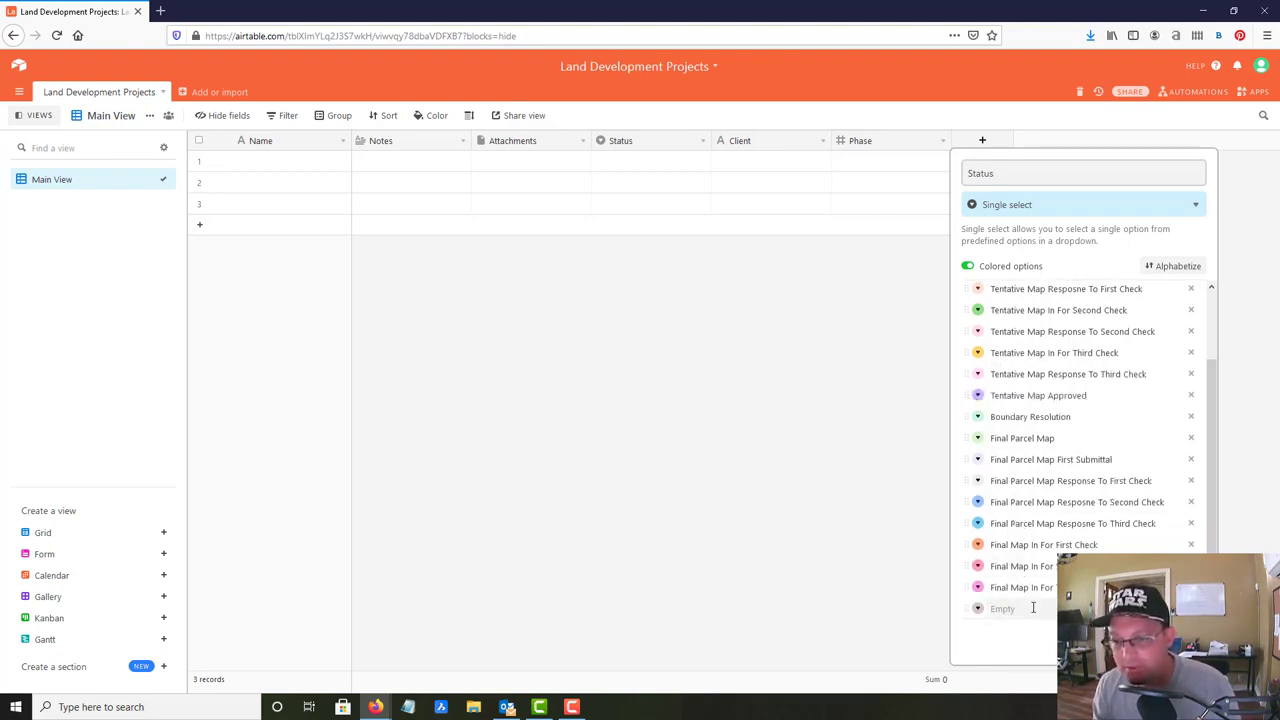
{"action": "type", "text": "Final"}
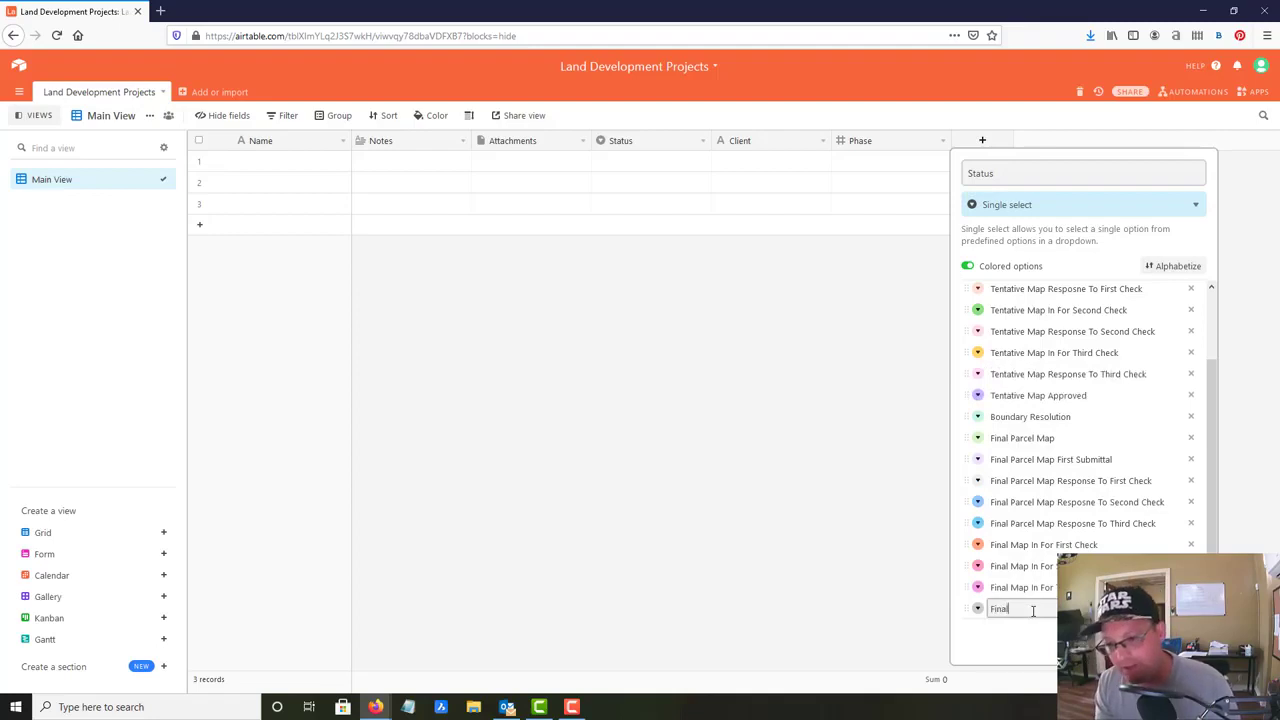
{"action": "type", "text": " Map Approved"}
{"action": "key", "text": "Return"}
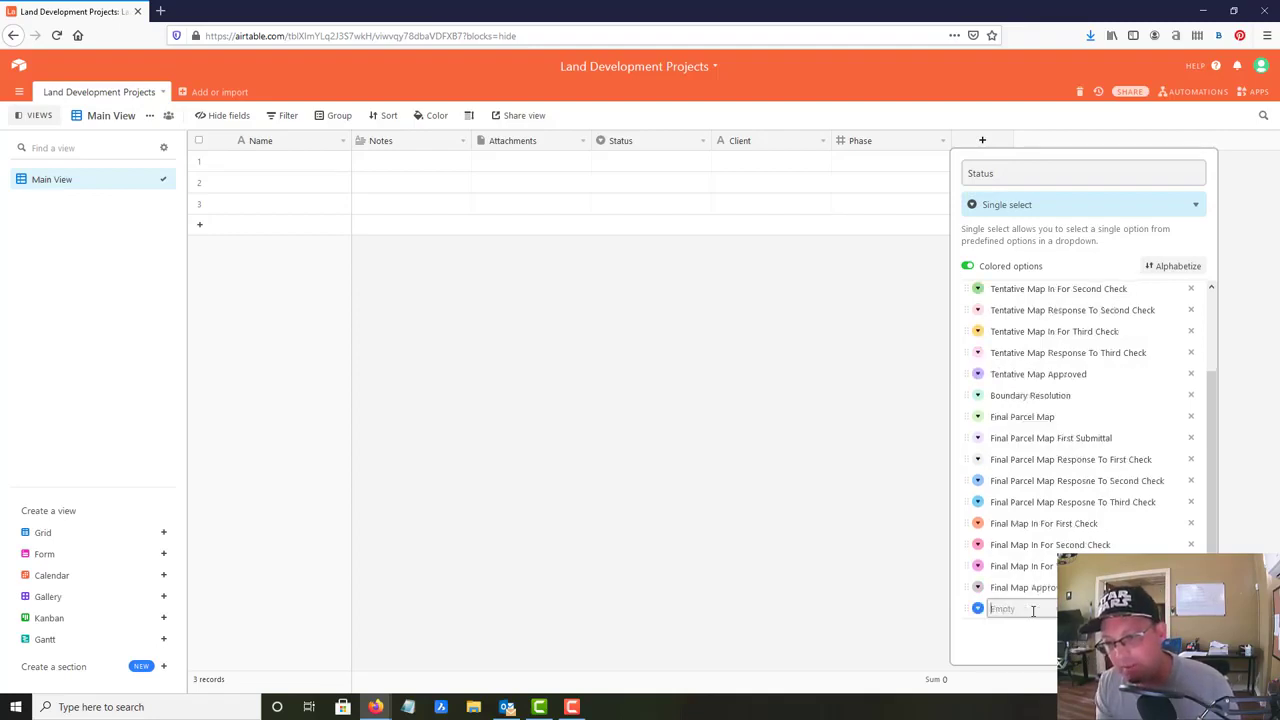
{"action": "type", "text": "Final Map"}
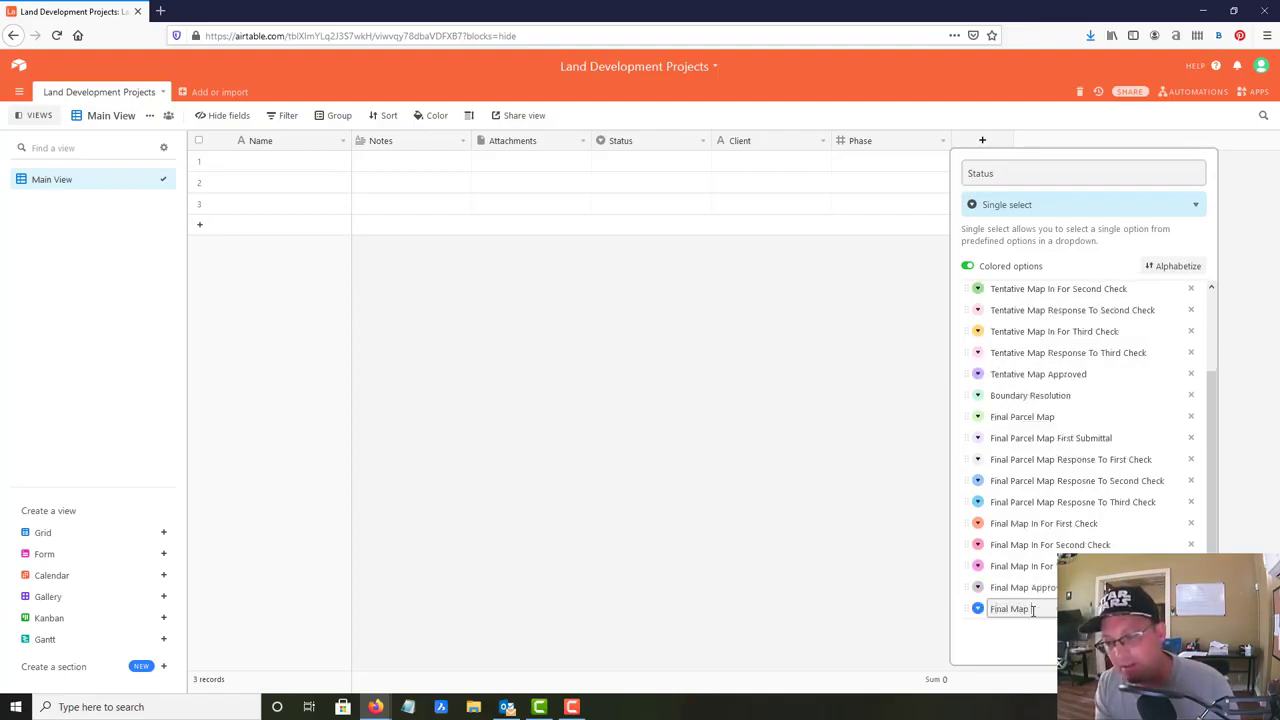
{"action": "type", "text": " Filed"}
{"action": "key", "text": "Return"}
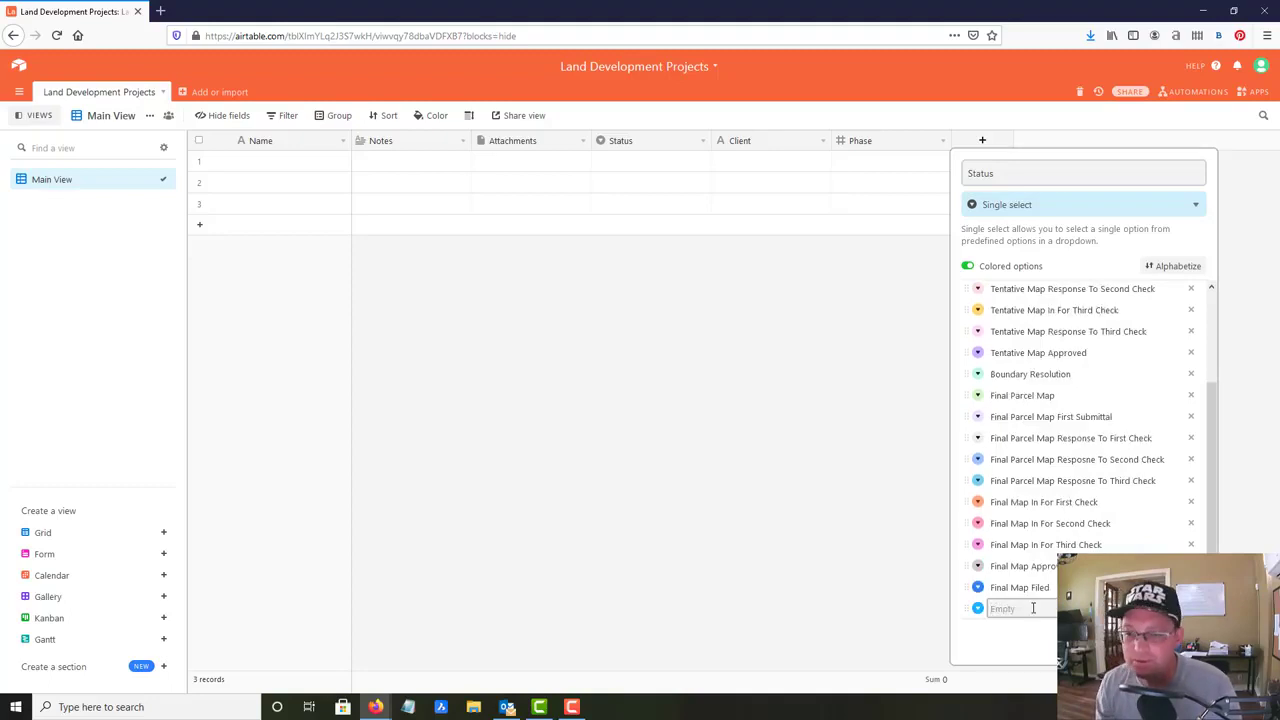
{"action": "left_click", "coordinate": [1072, 625]}
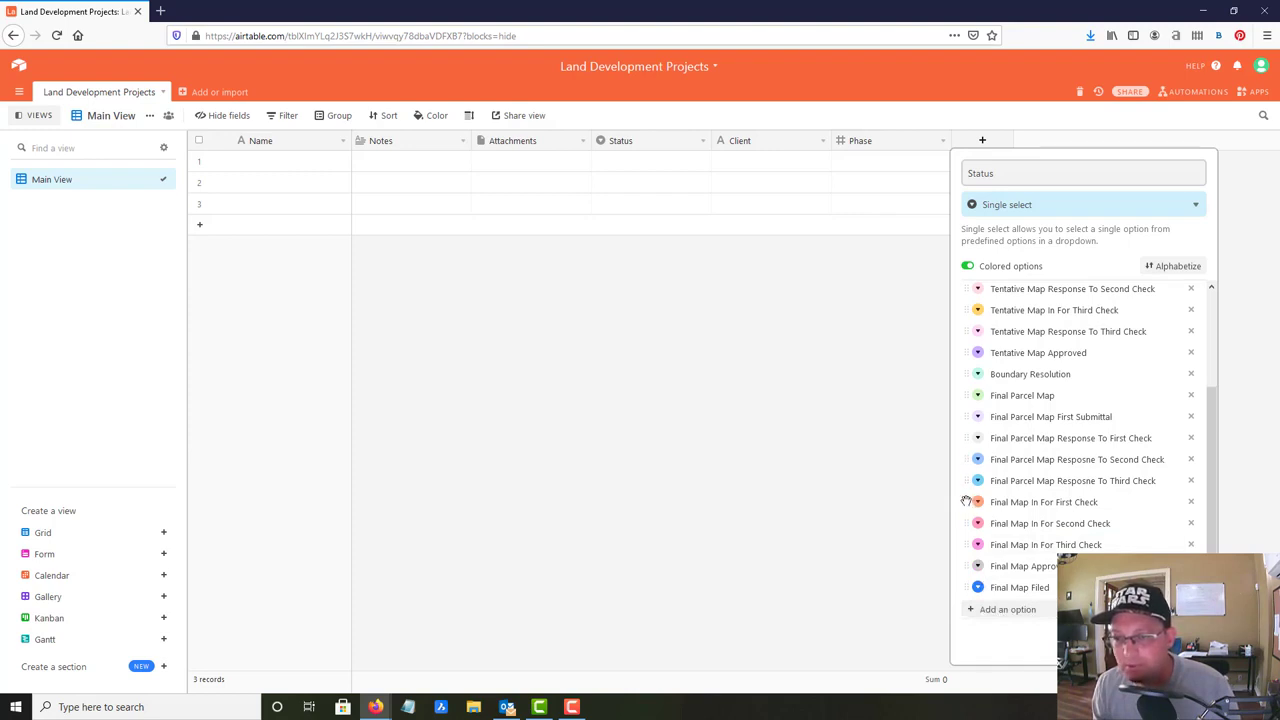
- Move each Final Map In For Check option directly above the Final Parcel Map response option for the same check
{"action": "left_click_drag", "start_coordinate": [966, 500], "coordinate": [963, 445]}
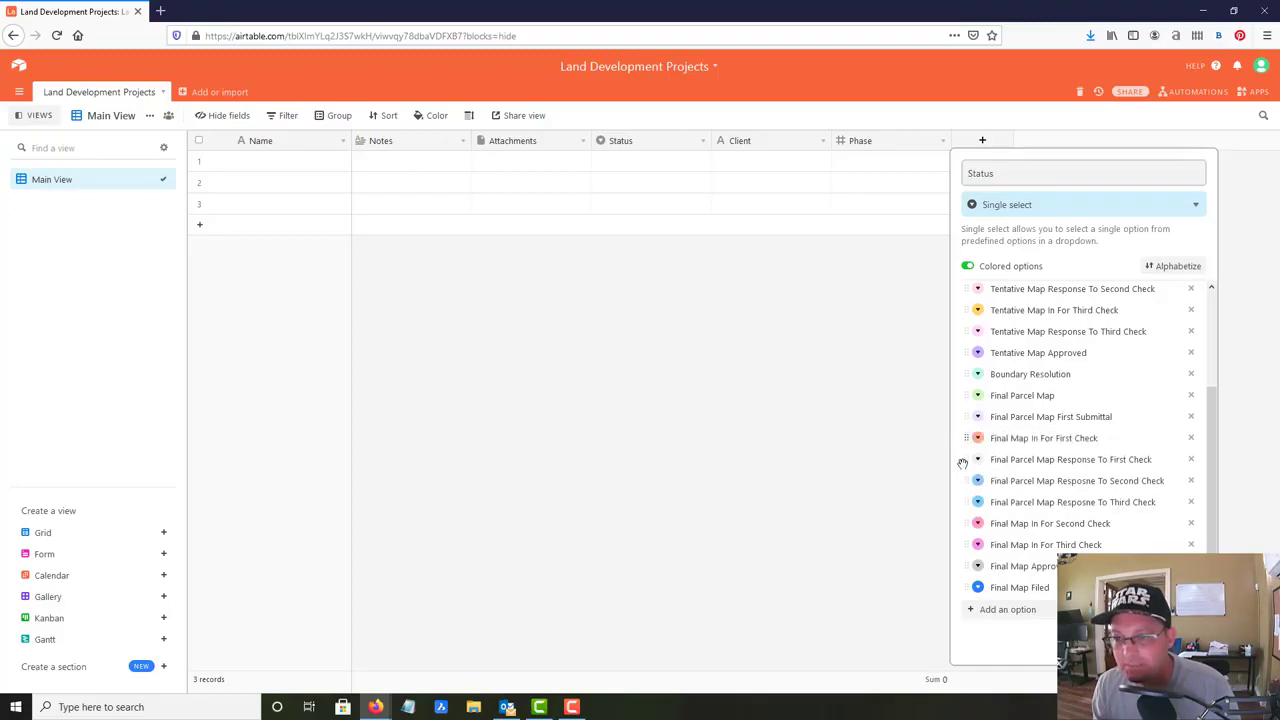
{"action": "left_click_drag", "start_coordinate": [966, 523], "coordinate": [970, 482]}
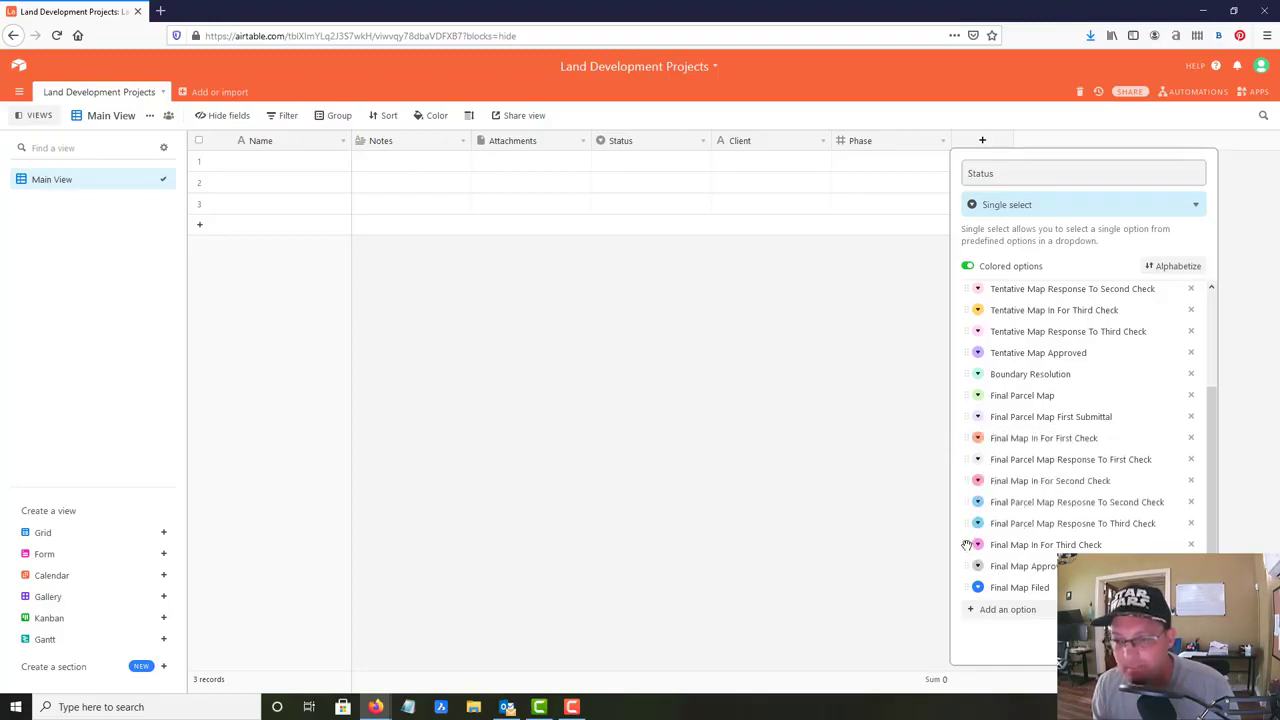
{"action": "left_click_drag", "start_coordinate": [967, 545], "coordinate": [968, 524]}
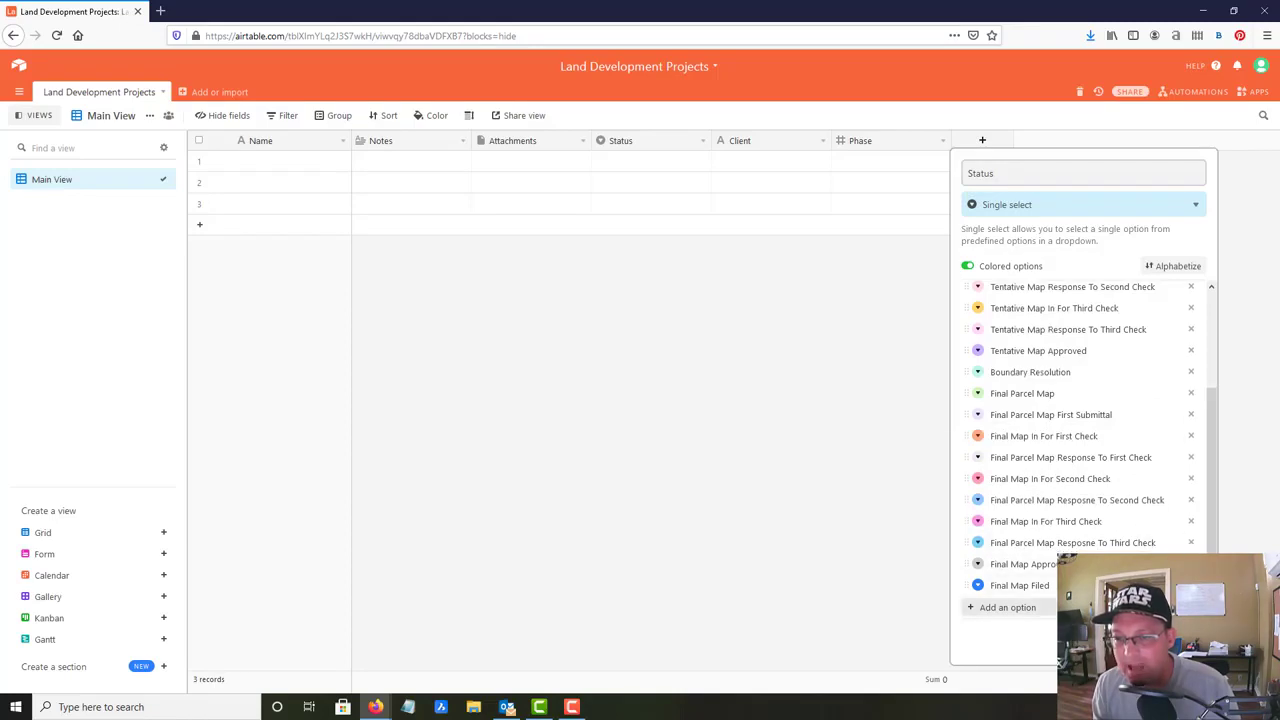
- Create the new single select field under the name "Map Status" and delete the original Status field
{"action": "scroll", "coordinate": [1070, 455], "scroll_direction": "up", "scroll_amount": 3}
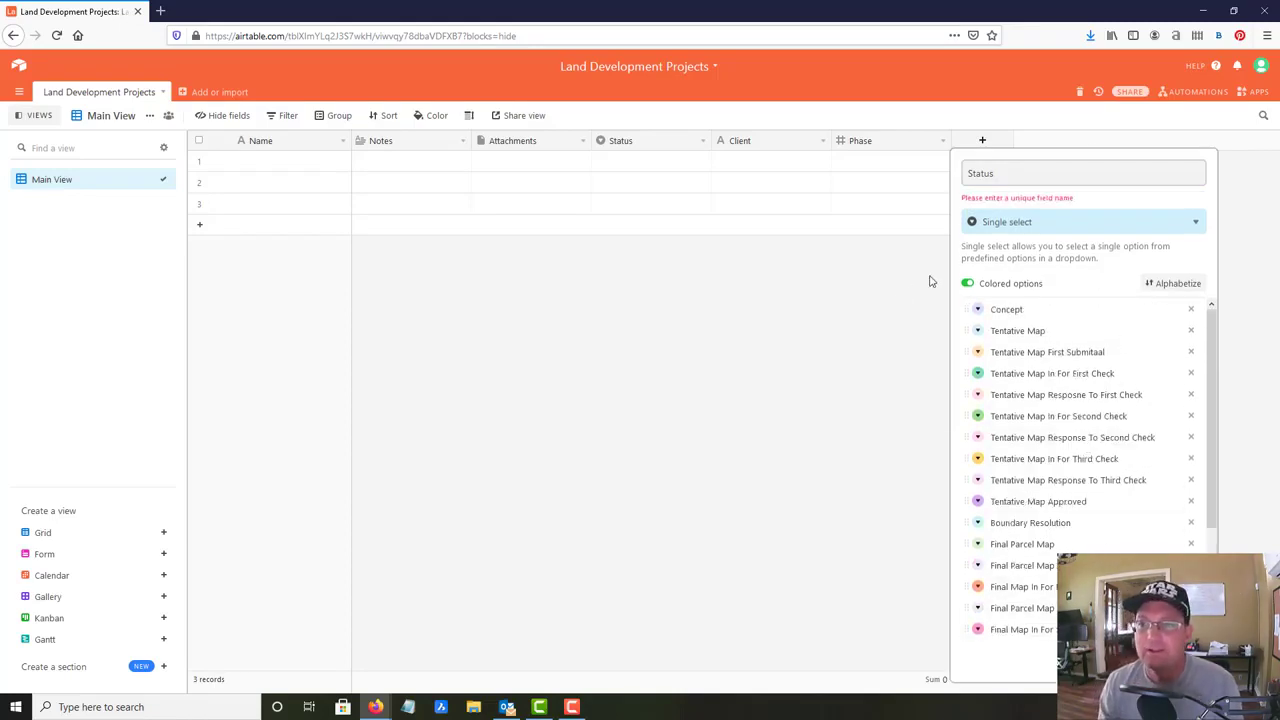
{"action": "left_click", "coordinate": [1098, 172]}
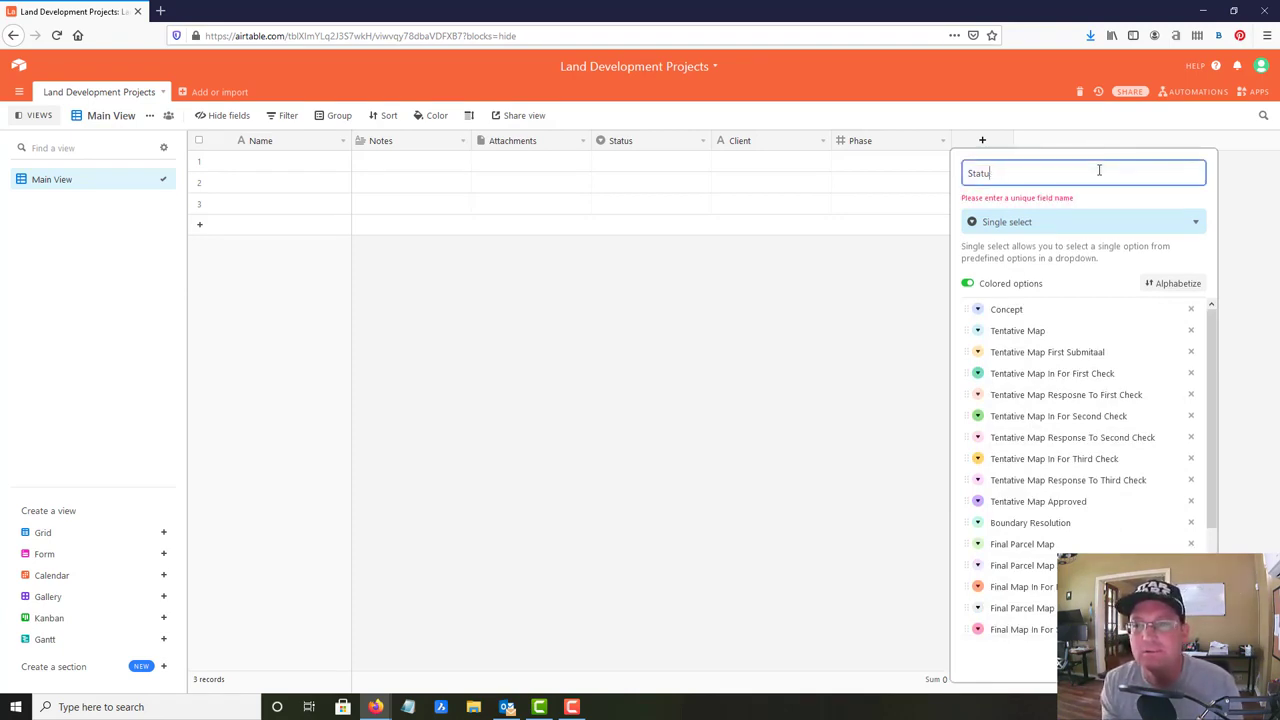
{"action": "type", "text": "SMa"}
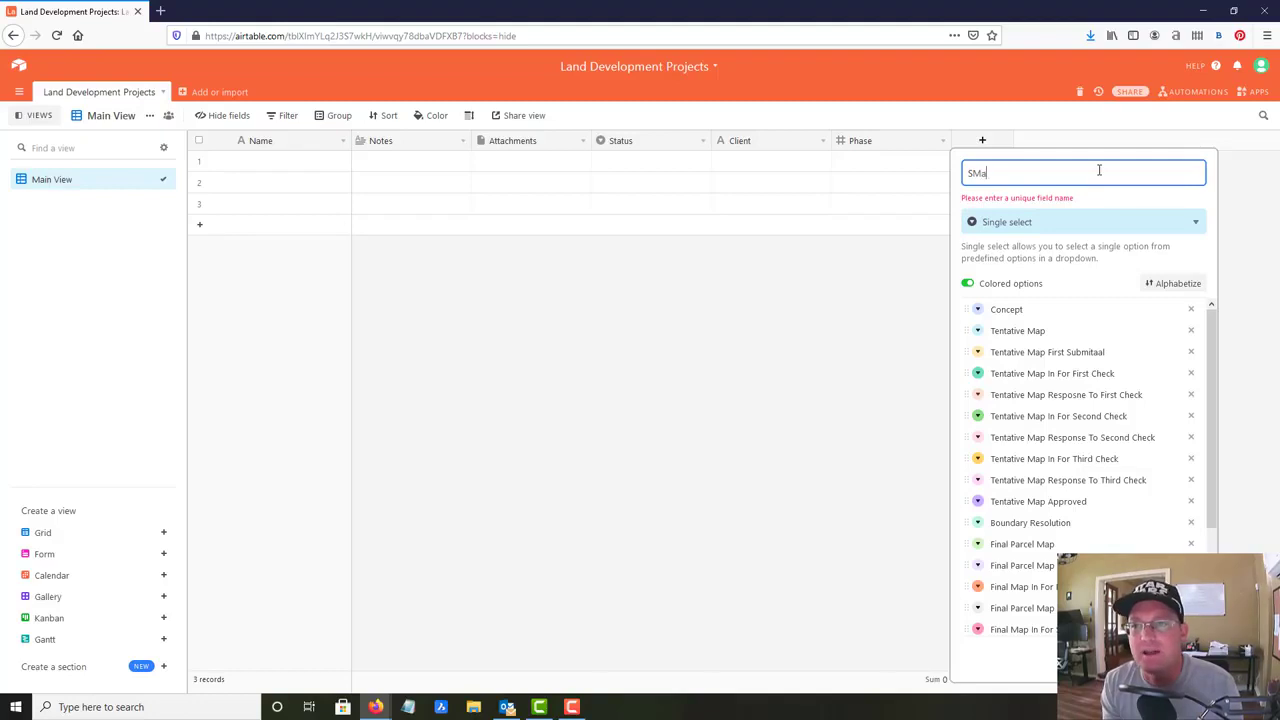
{"action": "key", "text": "BackSpace"}
{"action": "key", "text": "BackSpace"}
{"action": "key", "text": "BackSpace"}
{"action": "type", "text": "Map Status"}
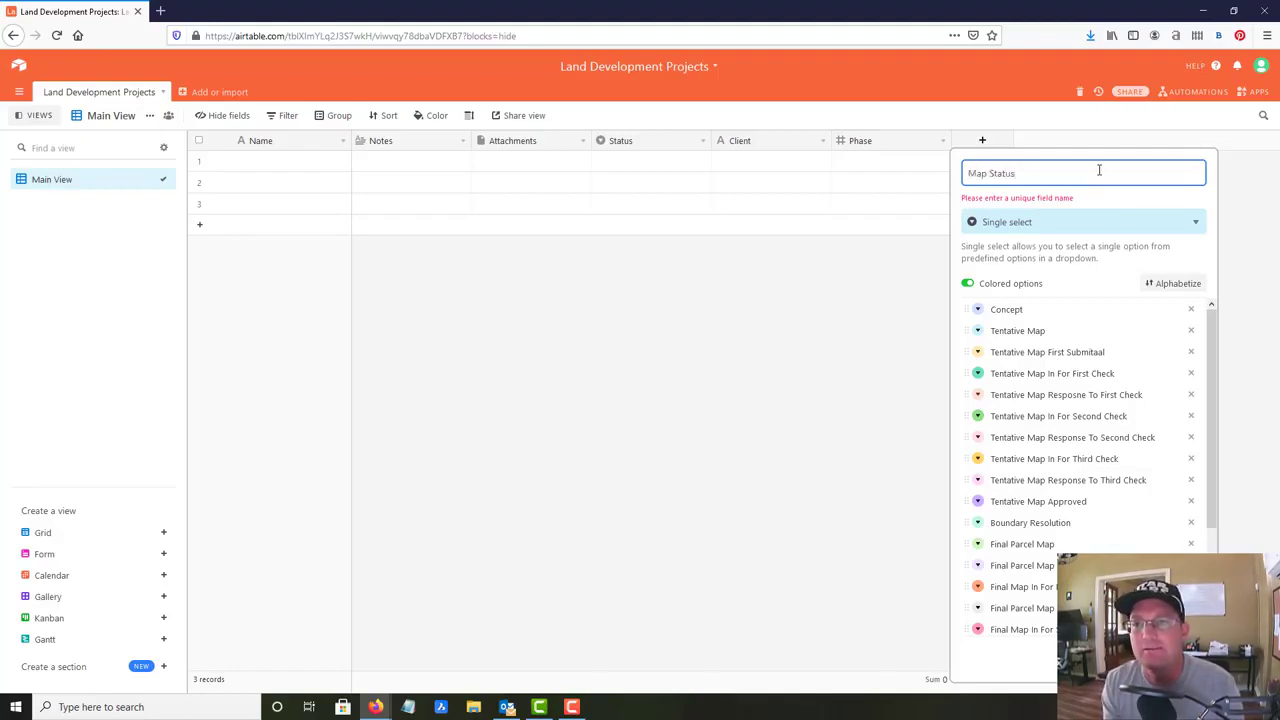
{"action": "key", "text": "Return"}
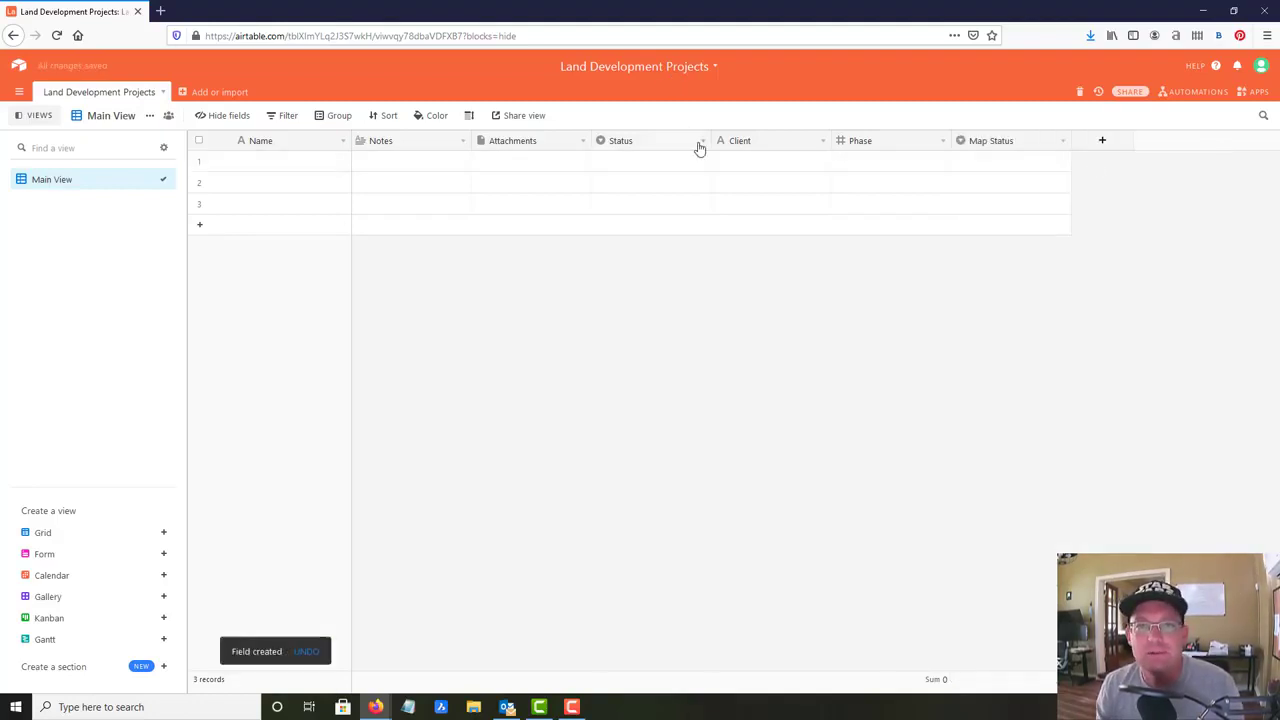
{"action": "left_click", "coordinate": [703, 141]}
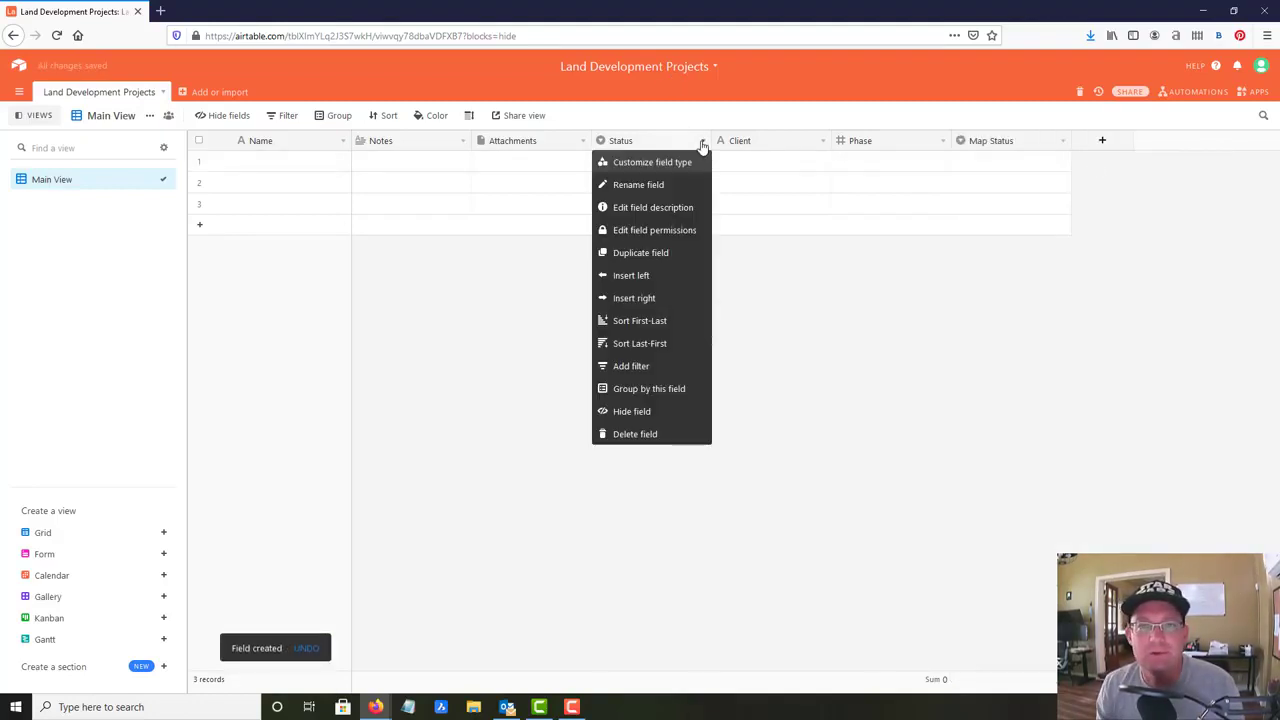
{"action": "left_click", "coordinate": [645, 434]}
- Add a single line text field named "Next Critical Item" after Map Status
{"action": "left_click", "coordinate": [981, 147]}
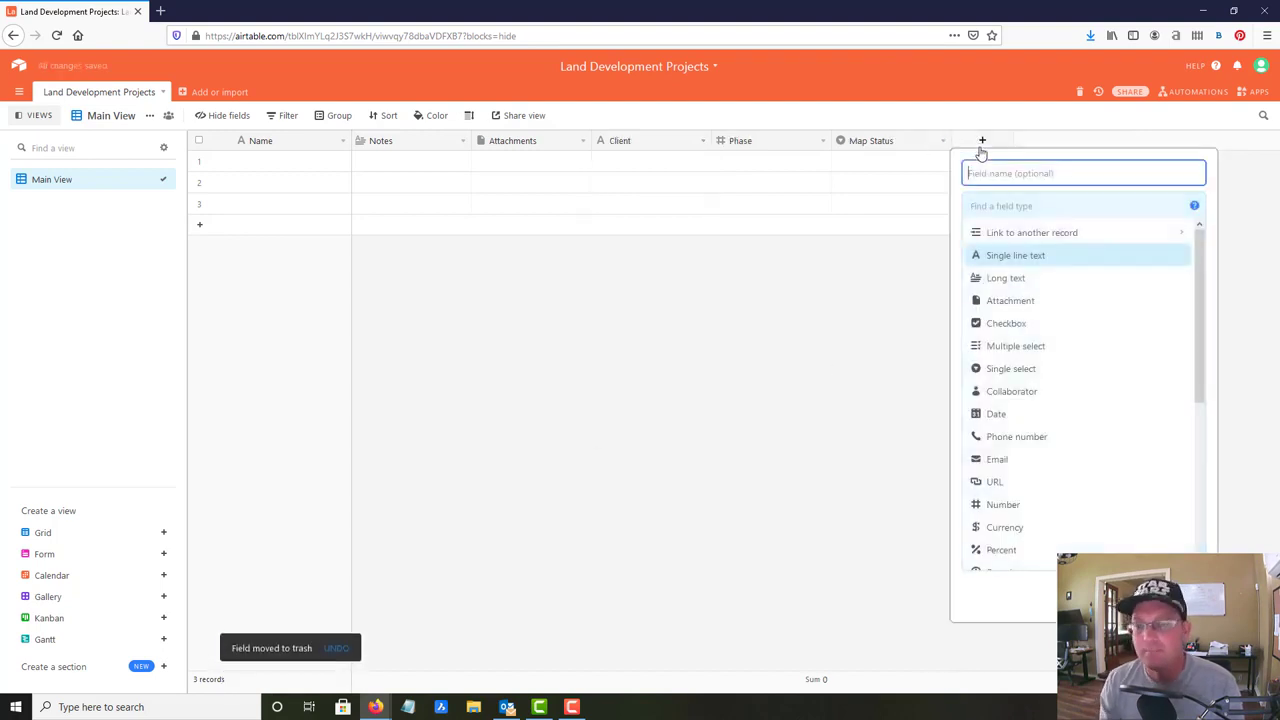
{"action": "type", "text": "A"}
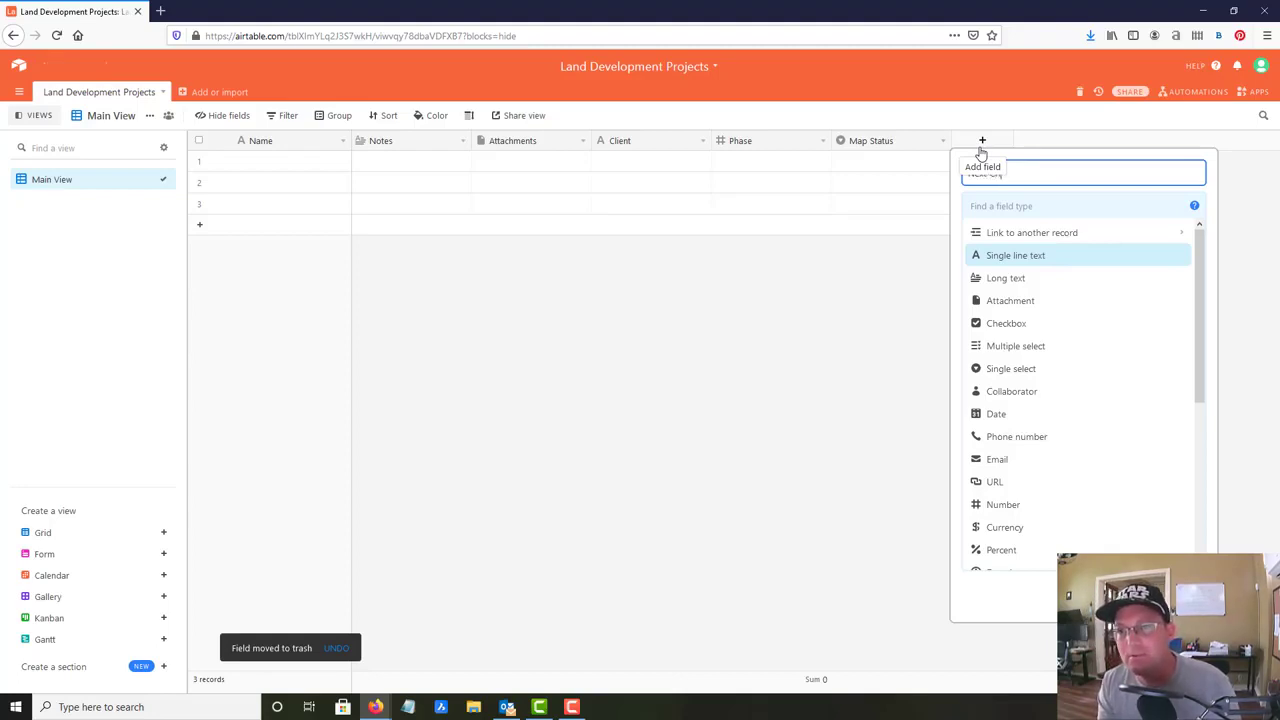
{"action": "type", "text": "ext Critical Item"}
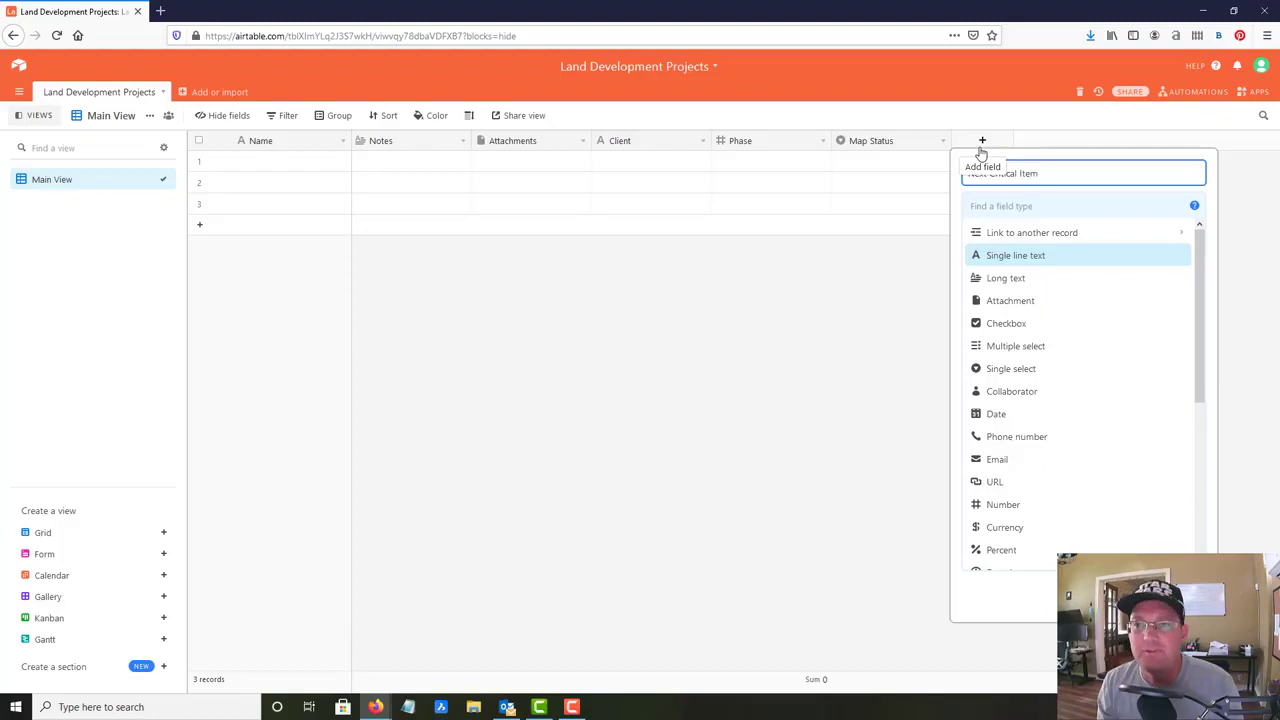
{"action": "left_click", "coordinate": [1028, 256]}
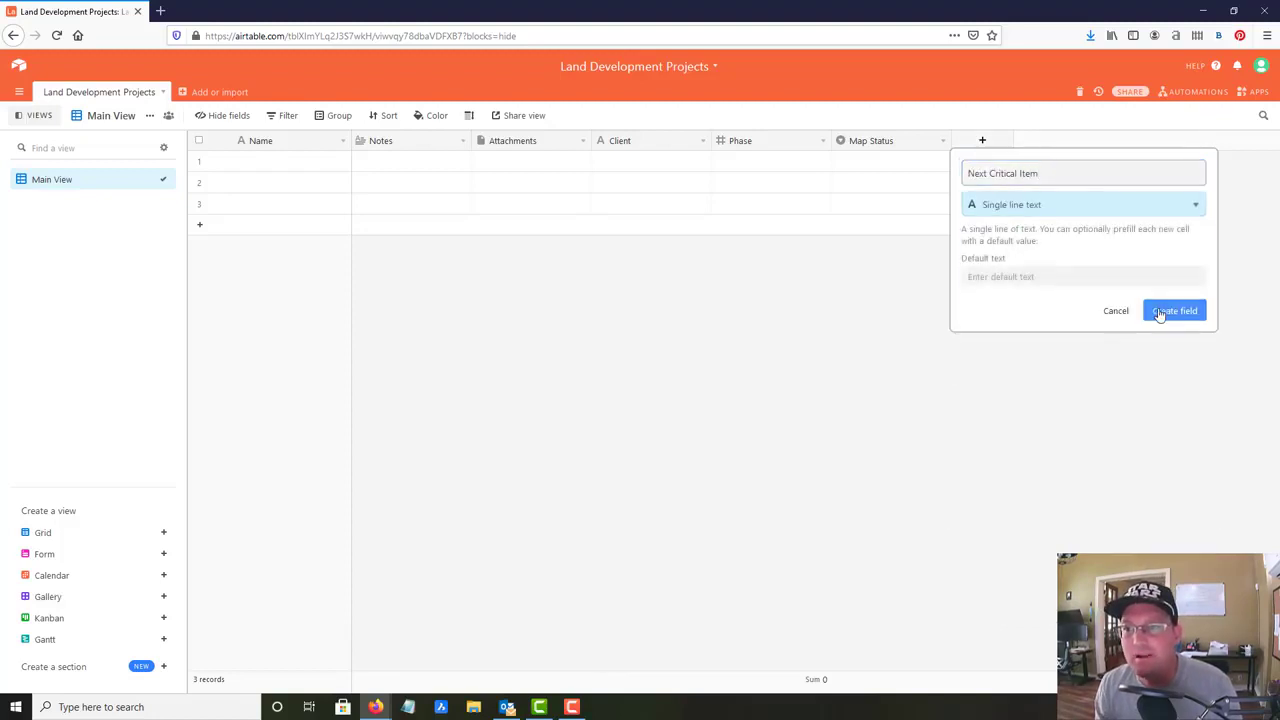
{"action": "left_click", "coordinate": [1158, 310]}
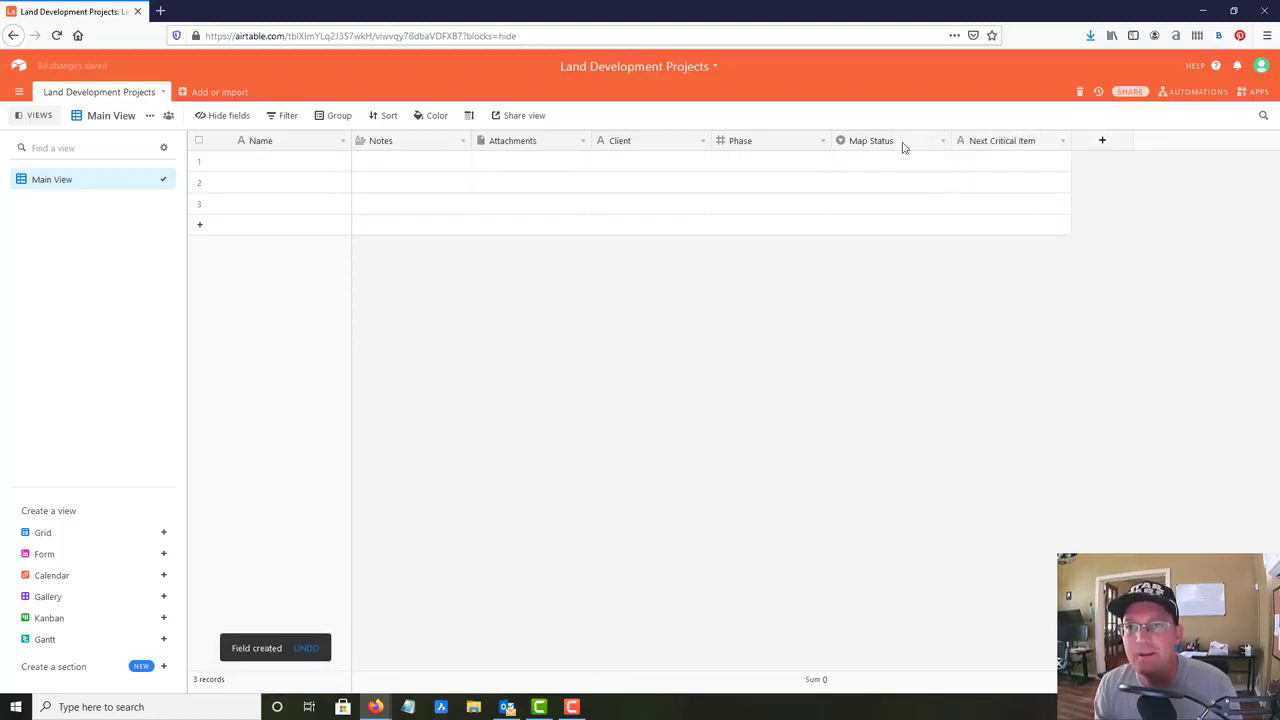
- Duplicate the Map Status field and rename the copy "Next Step"
{"action": "left_click", "coordinate": [943, 143]}
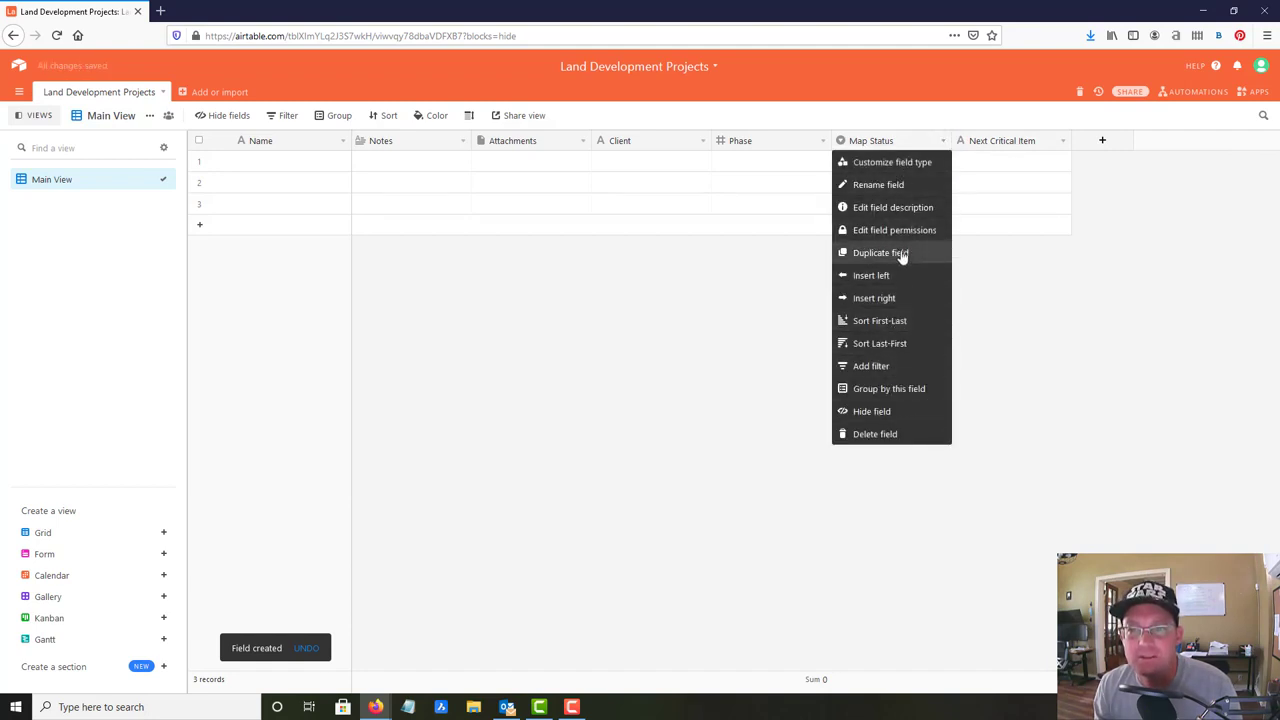
{"action": "left_click", "coordinate": [900, 254]}
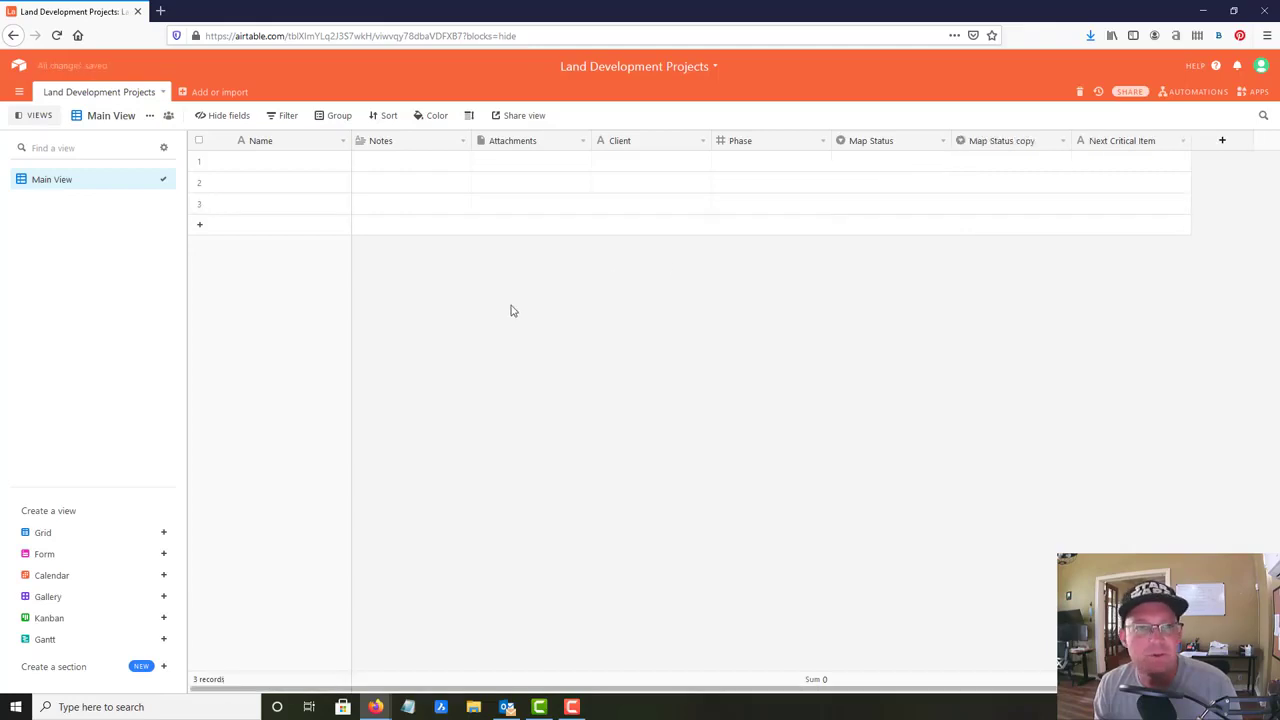
{"action": "double_click", "coordinate": [1031, 143]}
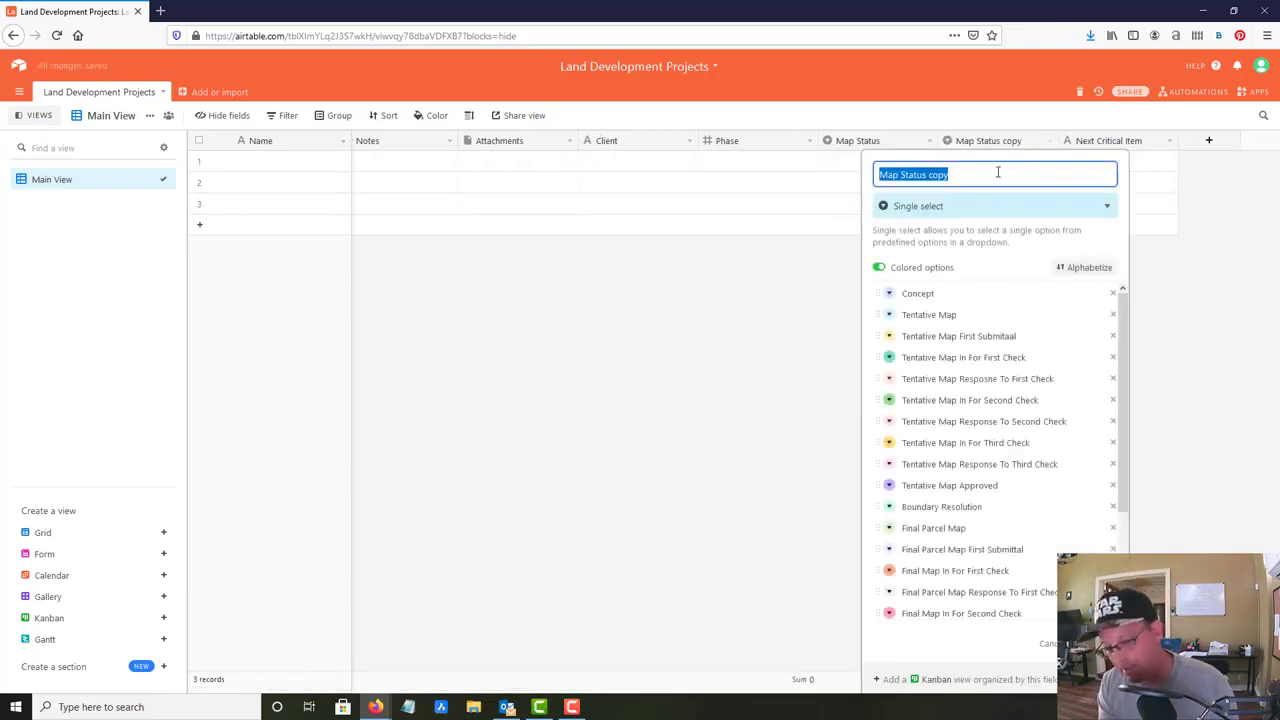
{"action": "type", "text": "Next Step"}
{"action": "key", "text": "Return"}
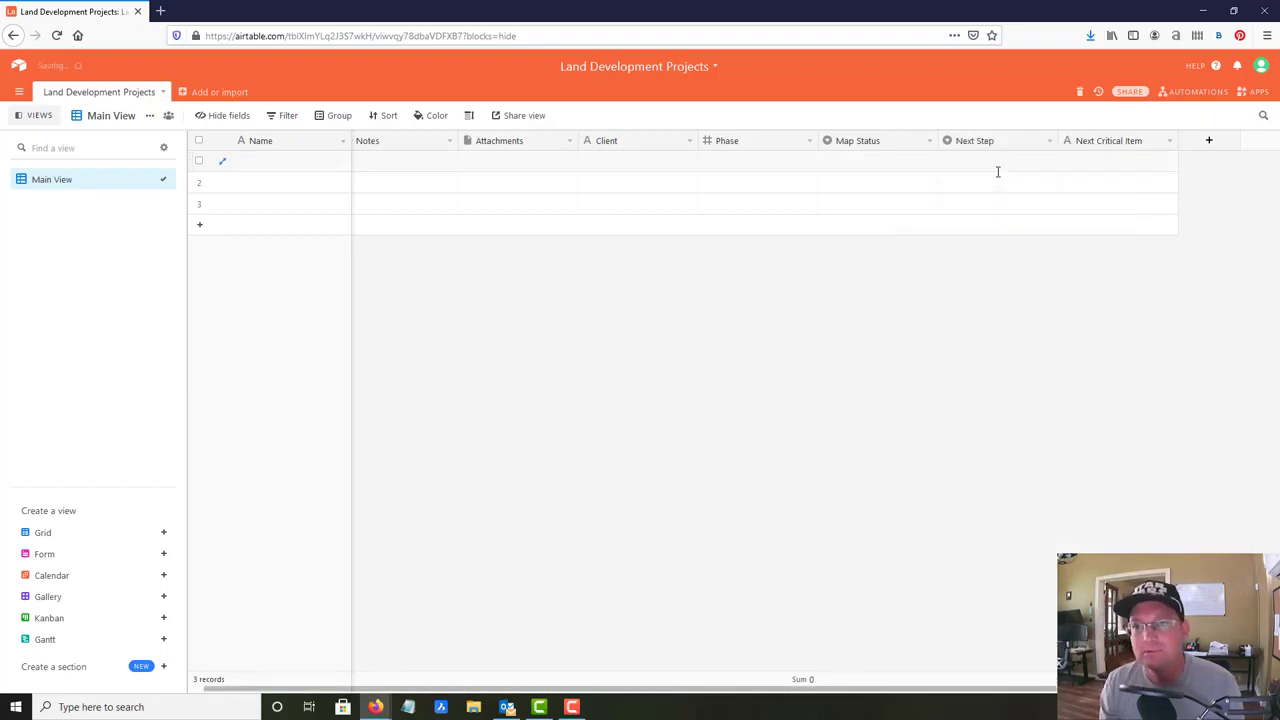
- Add a long text field named "Surveyor Notes" at the end of the table
{"action": "left_click", "coordinate": [1208, 143]}
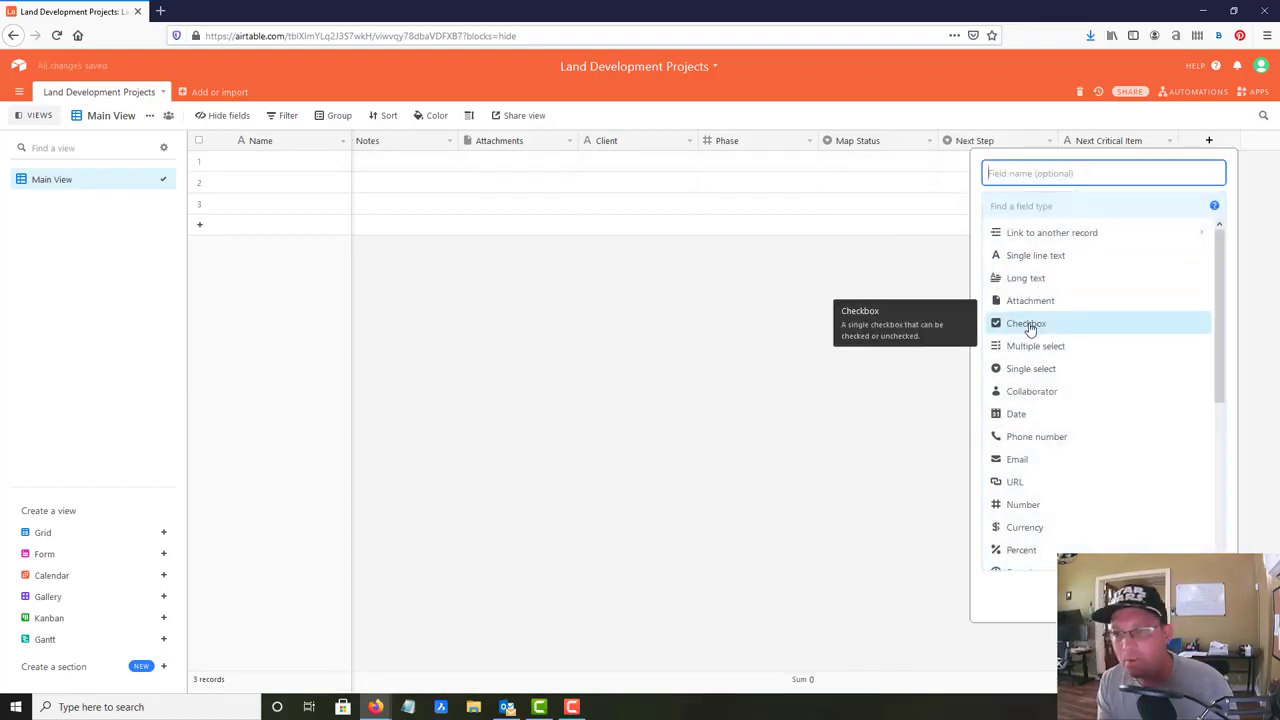
{"action": "type", "text": "Notes"}
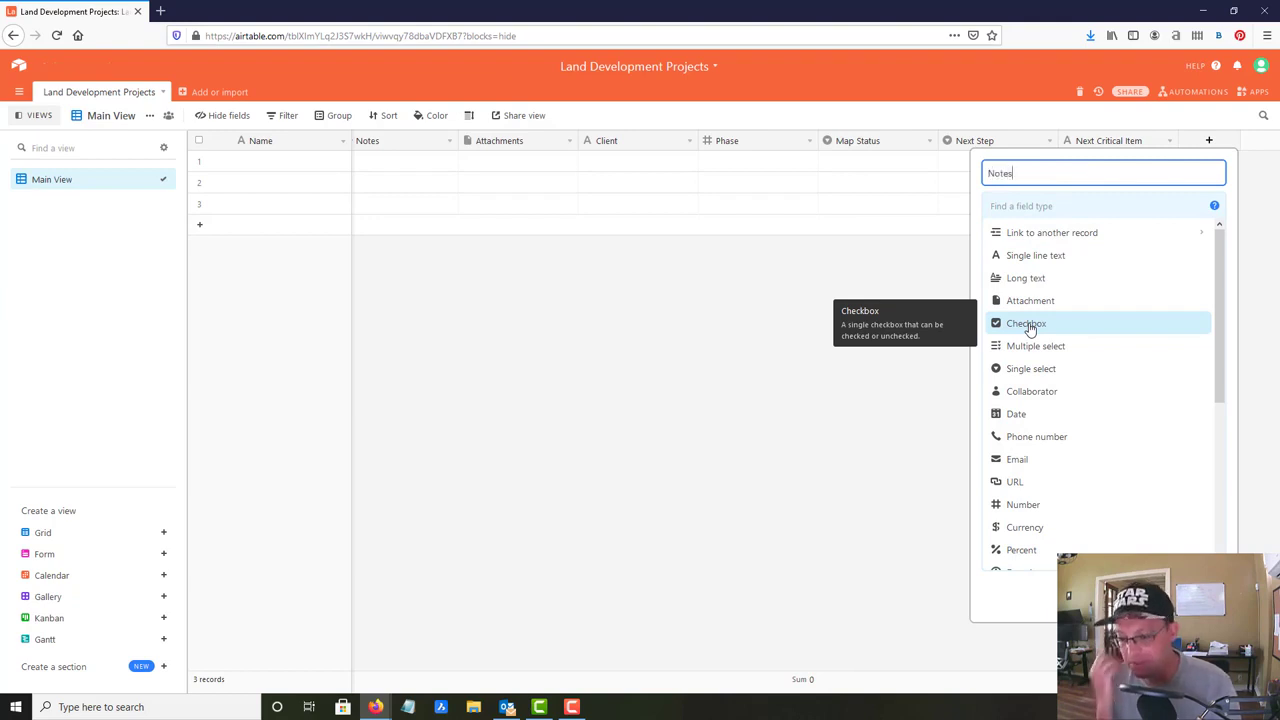
{"action": "key", "text": "BackSpace"}
{"action": "key", "text": "BackSpace"}
{"action": "key", "text": "BackSpace"}
{"action": "key", "text": "BackSpace"}
{"action": "type", "text": "Sum"}
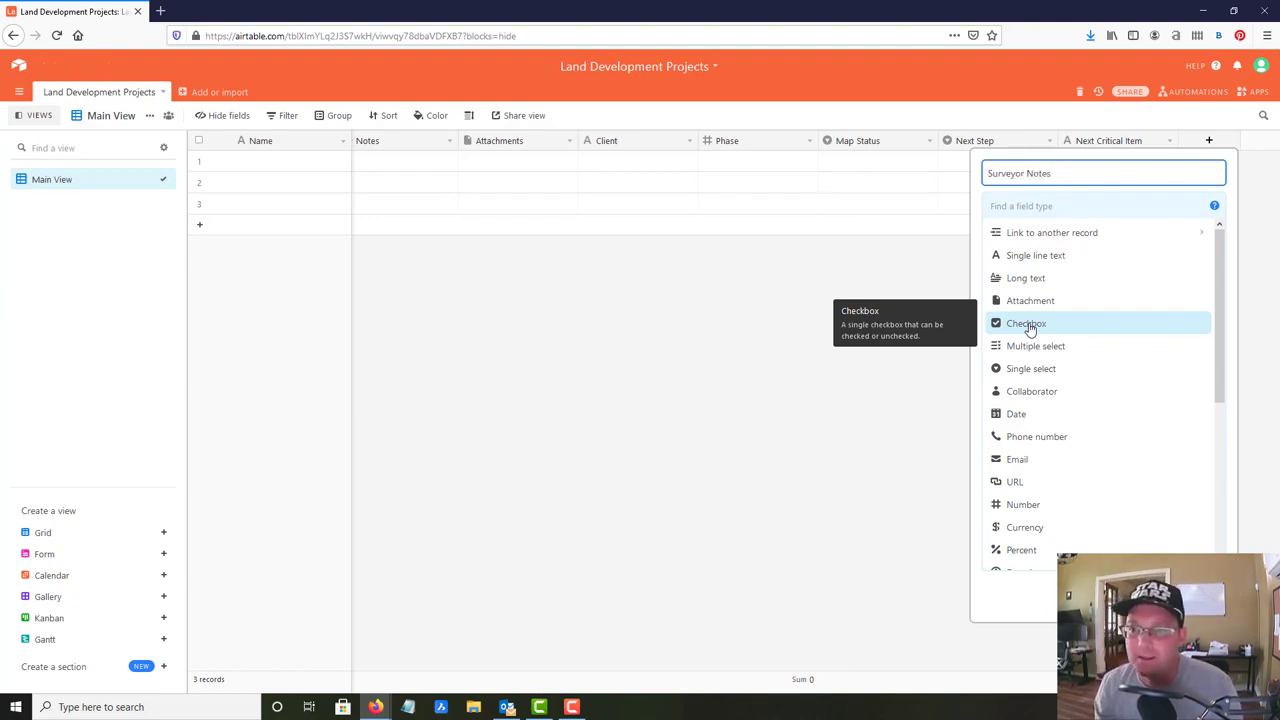
{"action": "left_click", "coordinate": [1038, 287]}
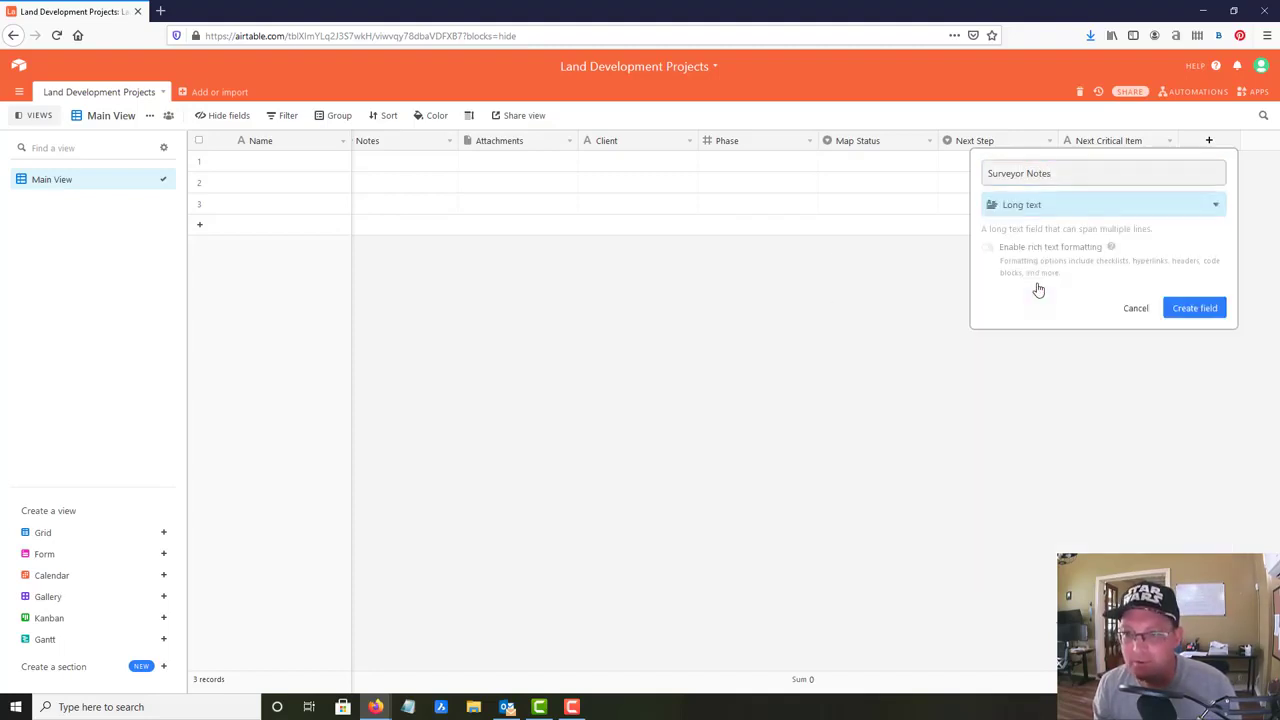
{"action": "left_click", "coordinate": [1196, 309]}
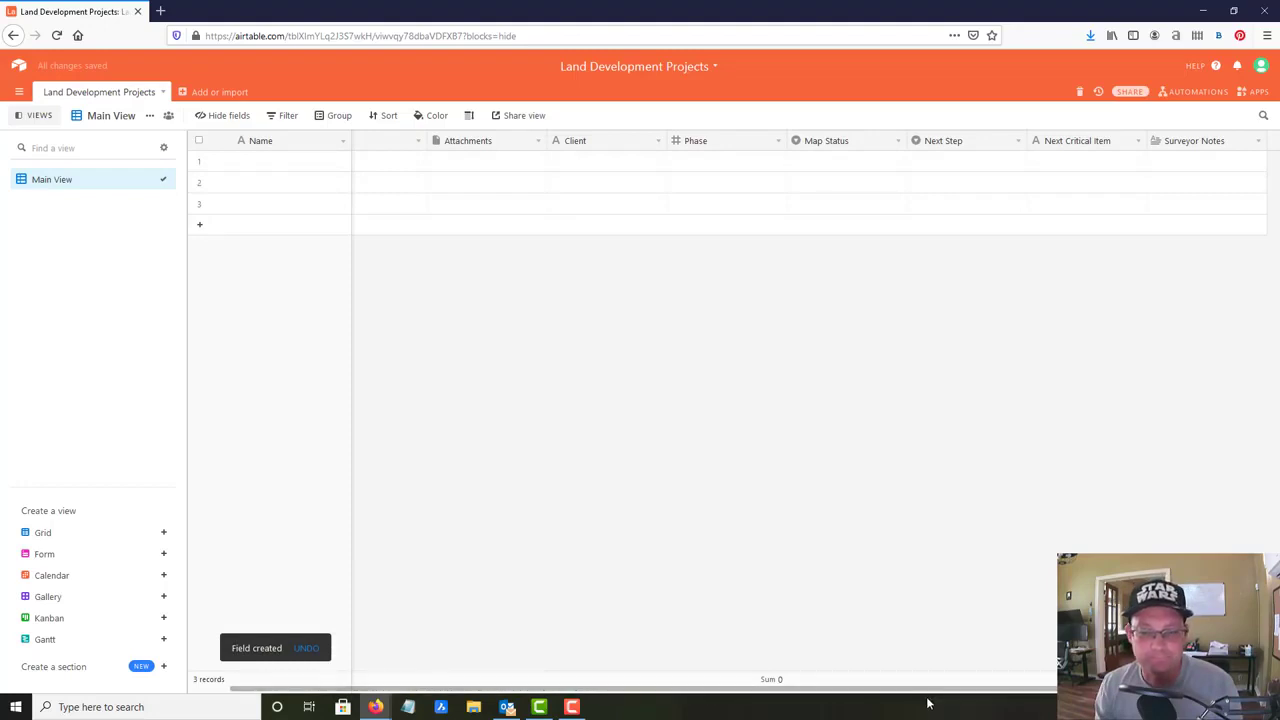
- Move the Attachments field and the original Notes field to the end of the table, after Surveyor Notes
{"action": "left_click_drag", "start_coordinate": [929, 689], "coordinate": [829, 681]}
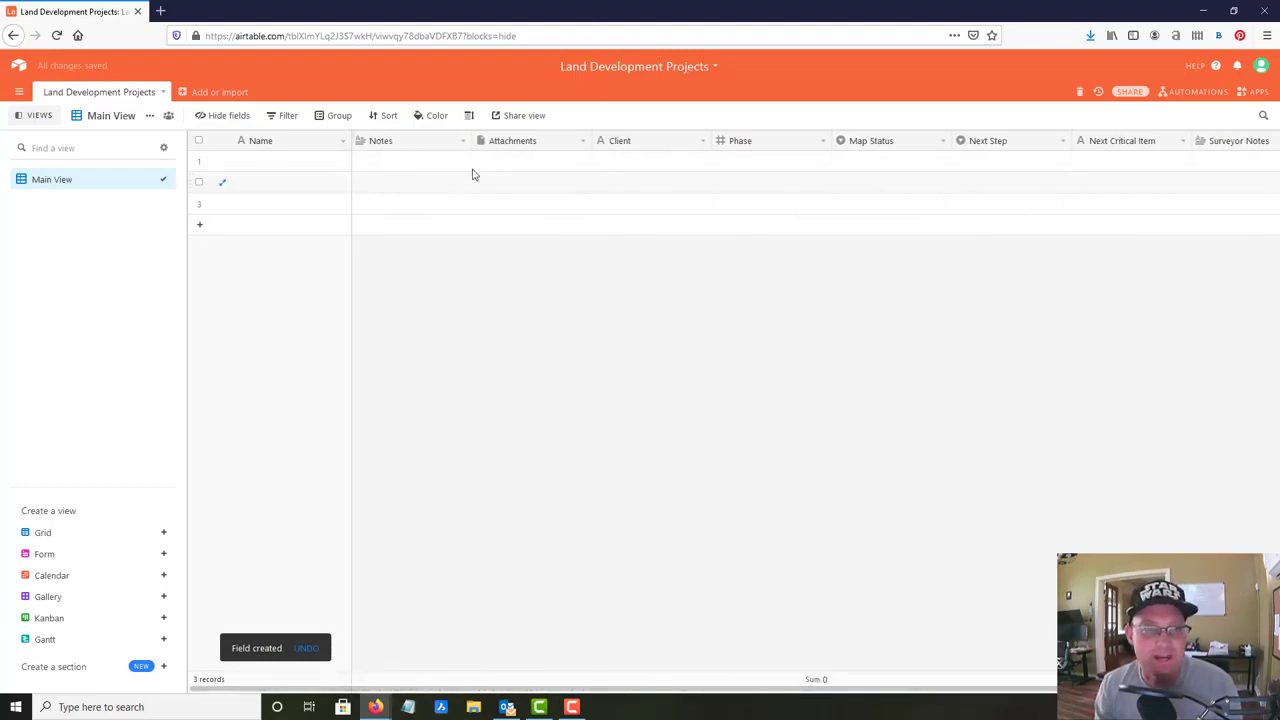
{"action": "left_click_drag", "start_coordinate": [504, 142], "coordinate": [1160, 150]}
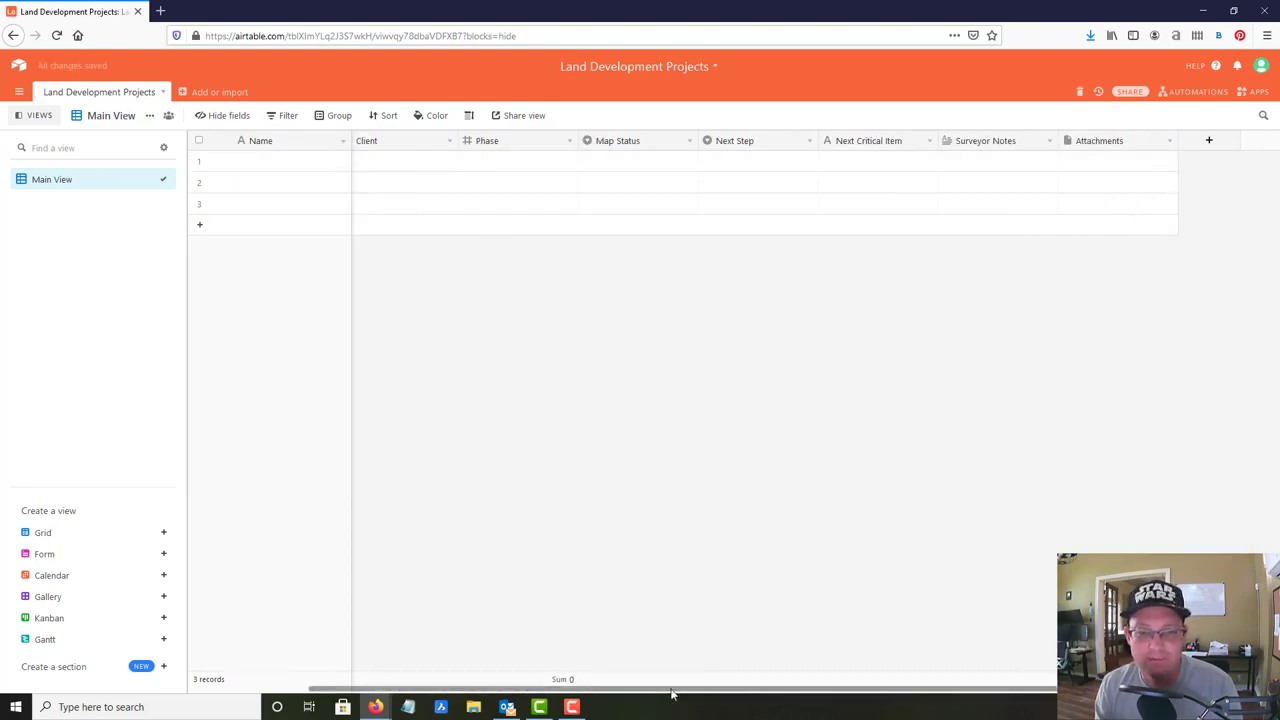
{"action": "left_click_drag", "start_coordinate": [672, 689], "coordinate": [530, 691]}
{"action": "left_click_drag", "start_coordinate": [406, 145], "coordinate": [1230, 164]}
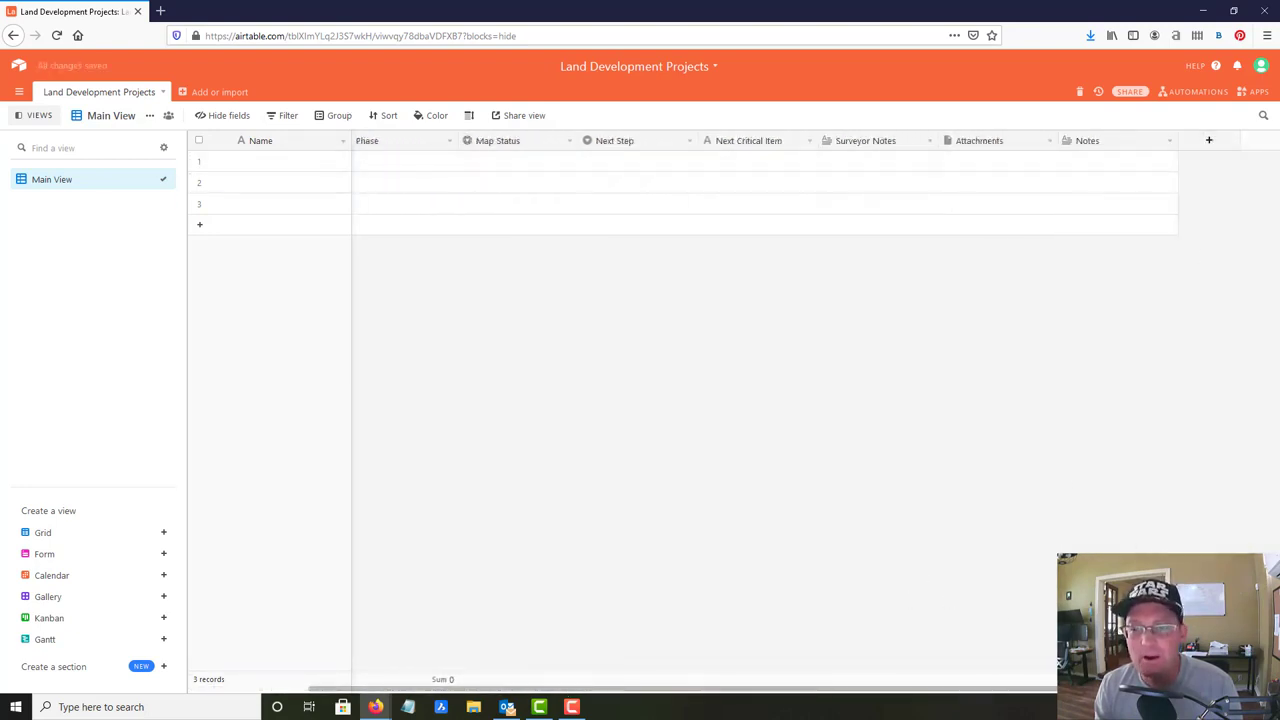
- Fill in the first record with the name "Southpointe - Los Banos" and the client "Stonefield Homes"
{"action": "left_click_drag", "start_coordinate": [916, 692], "coordinate": [620, 680]}
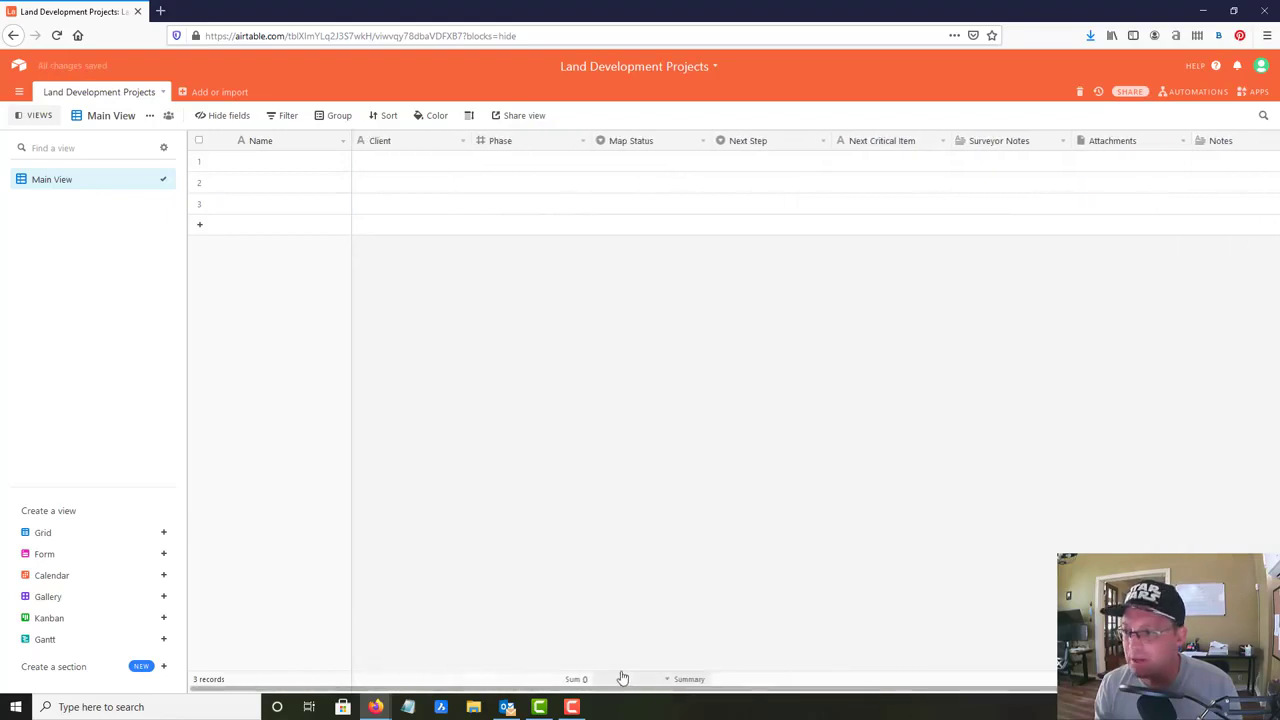
{"action": "left_click", "coordinate": [283, 167]}
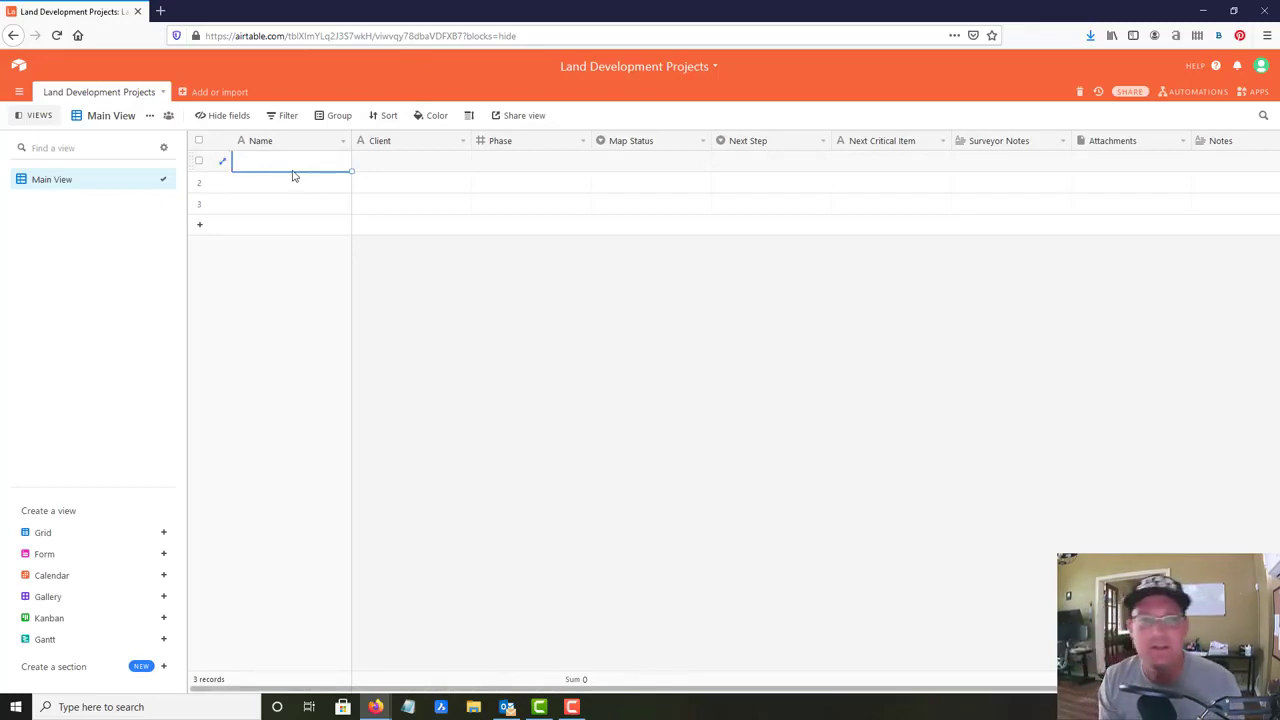
{"action": "type", "text": "Southpointe"}
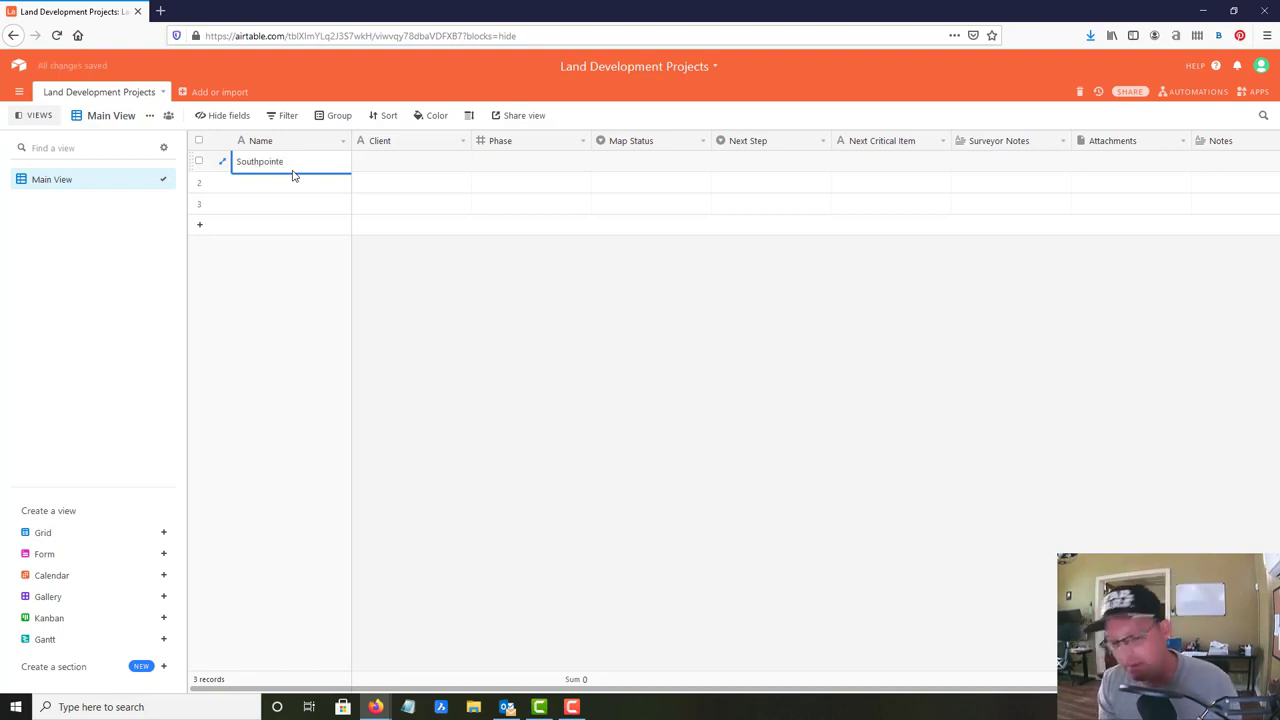
{"action": "type", "text": " - "}
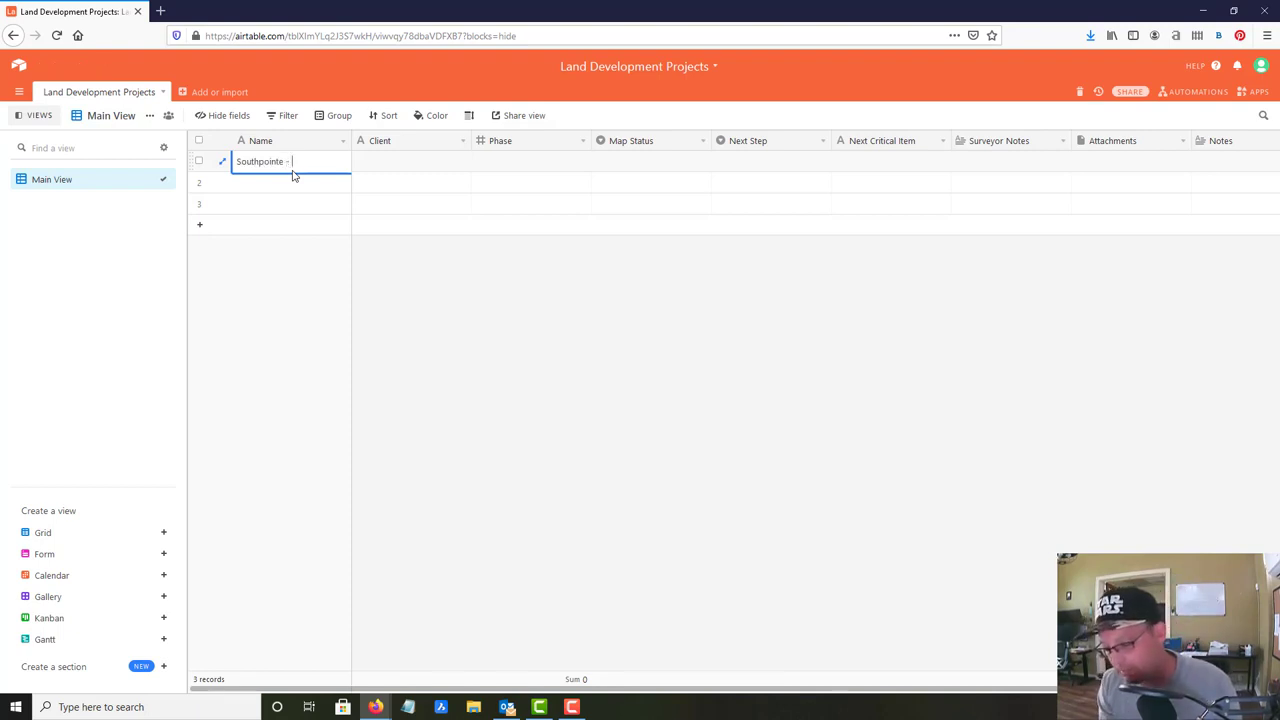
{"action": "type", "text": "Lso Ba"}
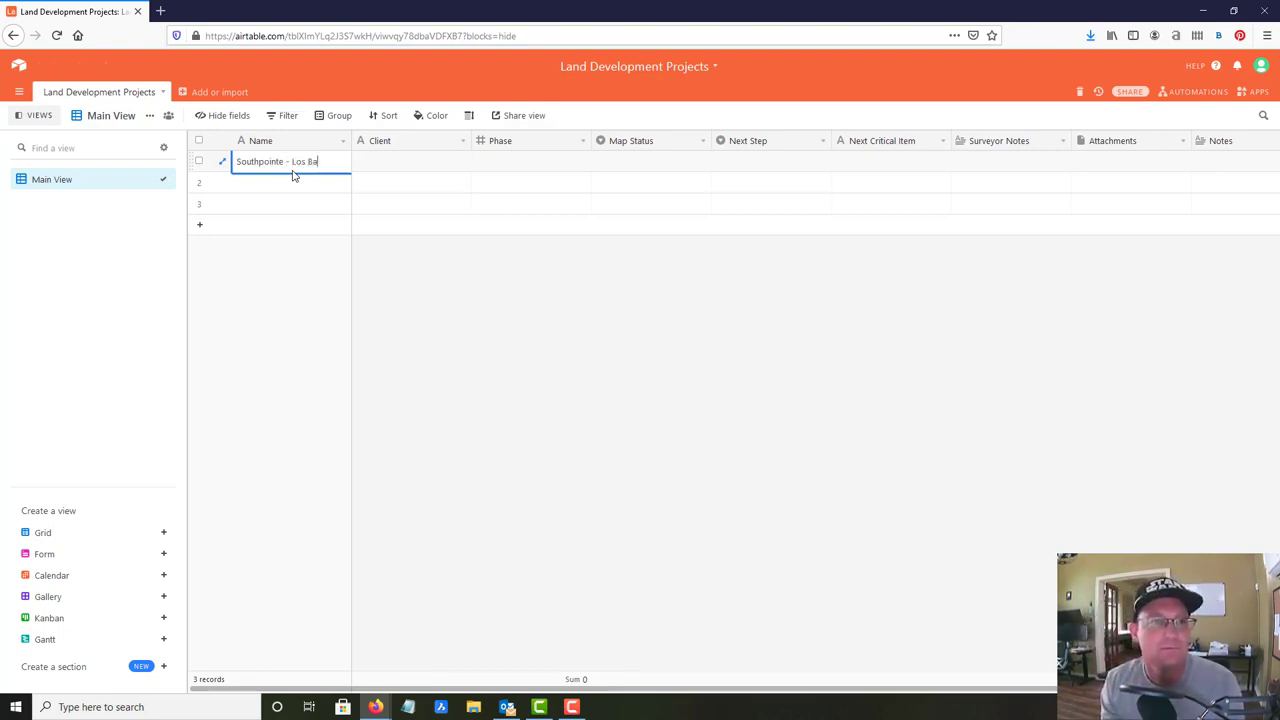
{"action": "type", "text": "nos"}
{"action": "key", "text": "Tab"}
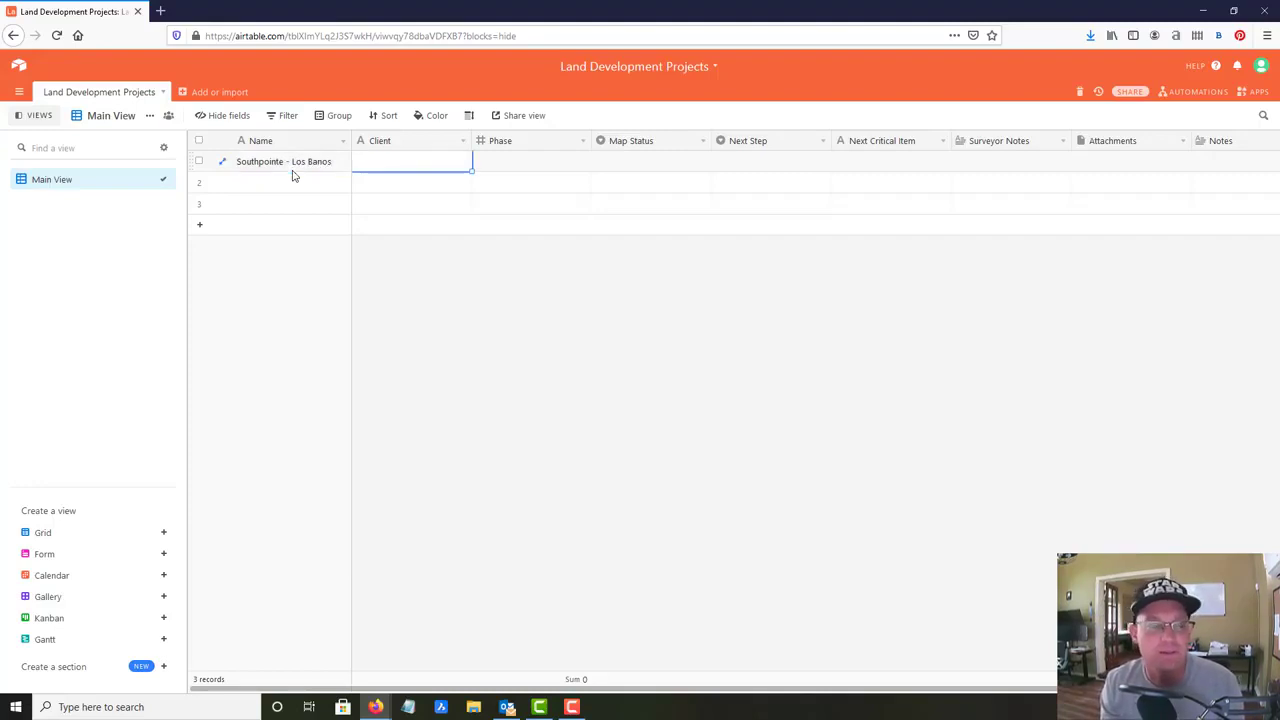
{"action": "type", "text": "Stonefield Homes"}
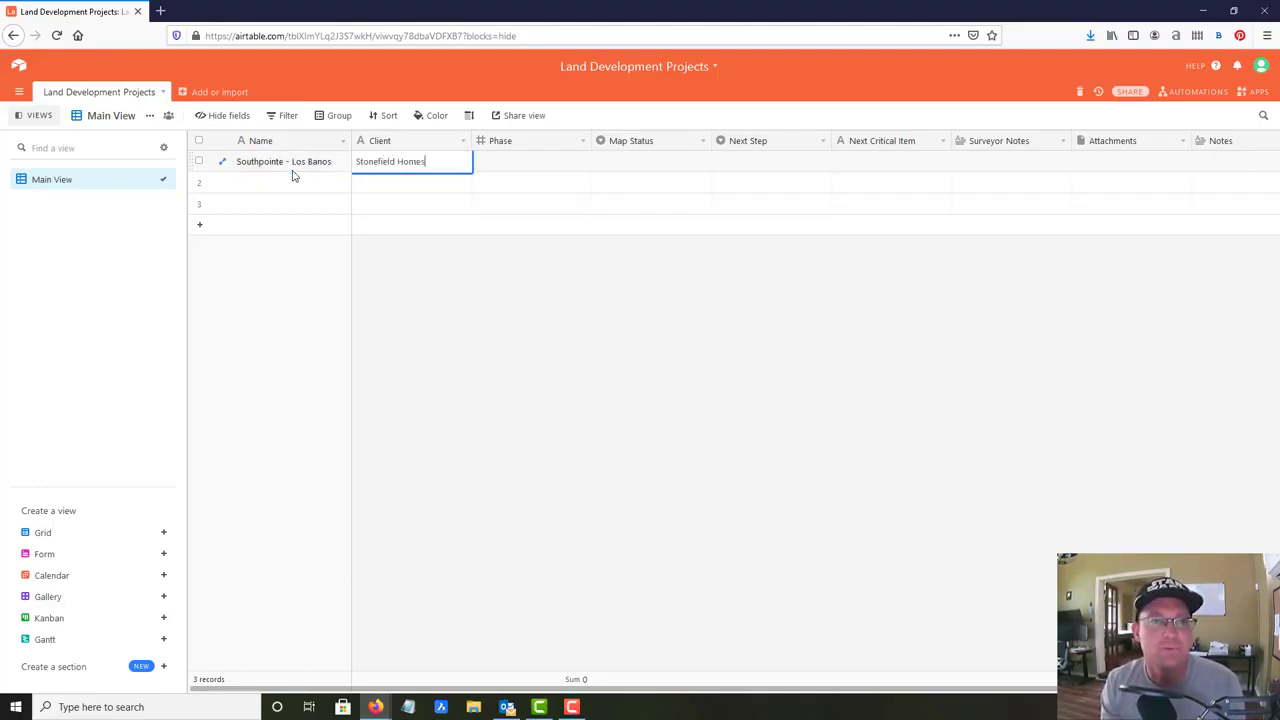
{"action": "key", "text": "Tab"}
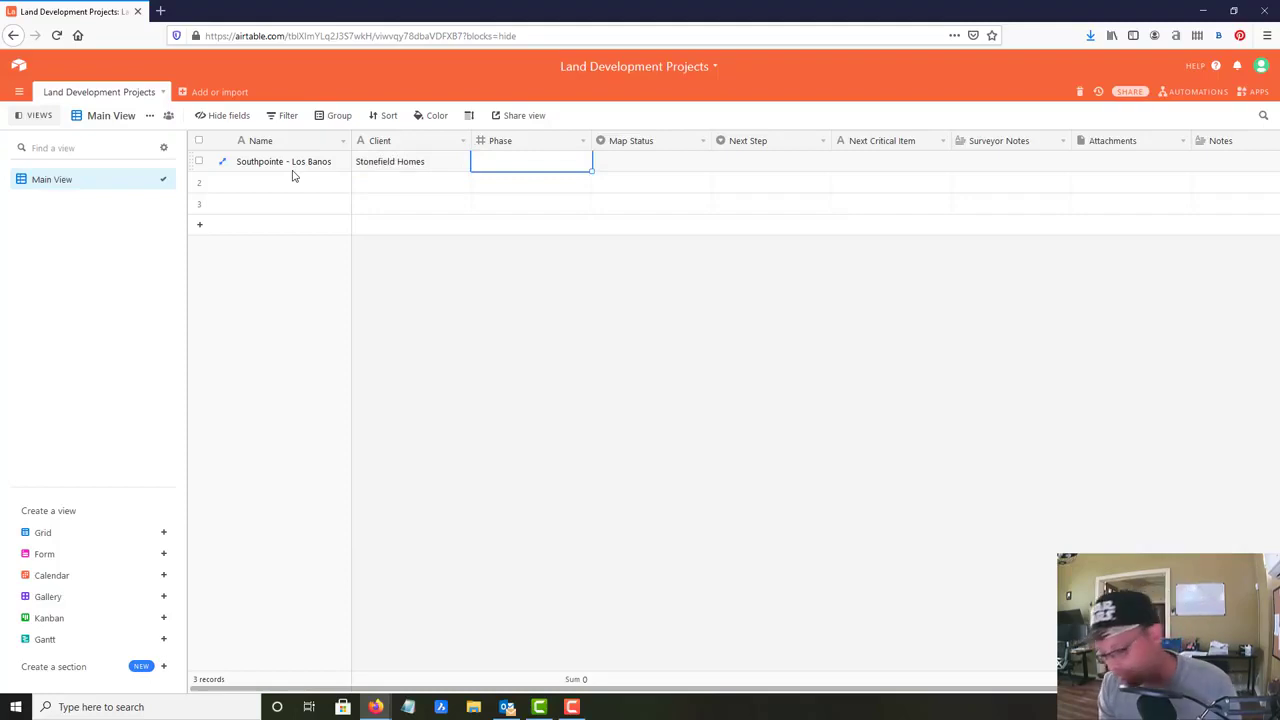
{"action": "type", "text": "P"}
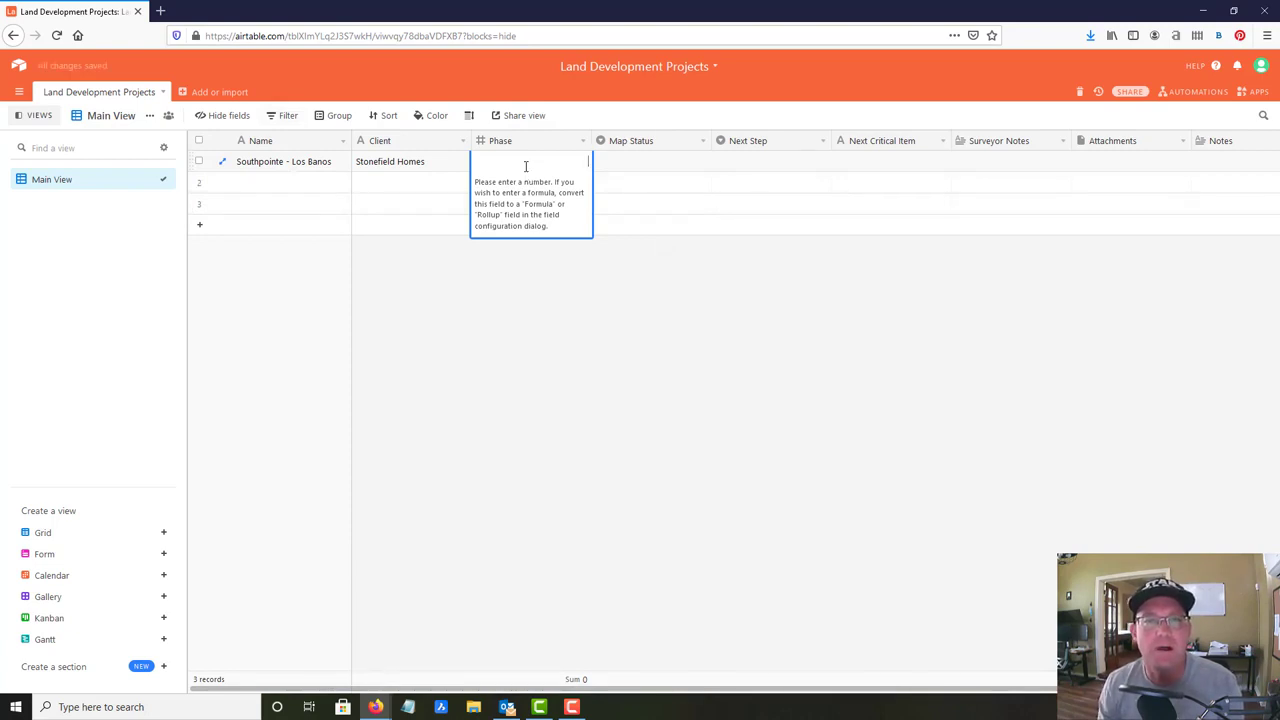
{"action": "left_click", "coordinate": [580, 325]}
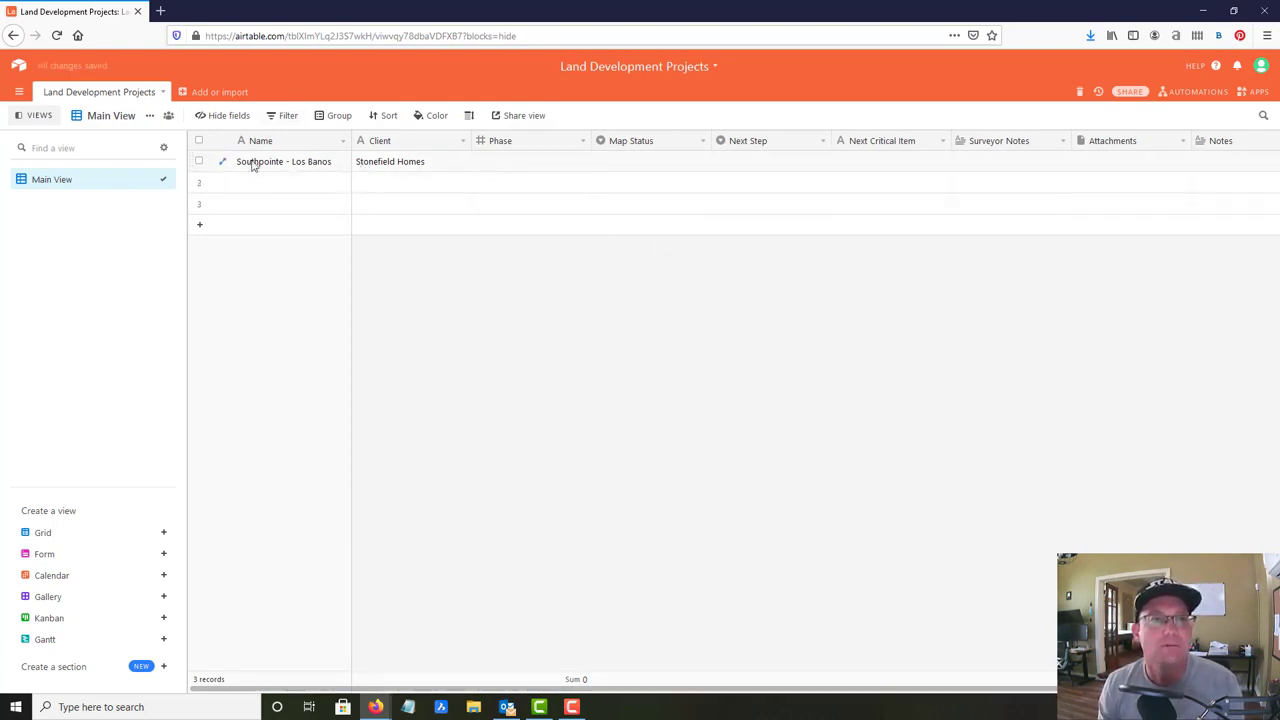
{"action": "double_click", "coordinate": [286, 165]}
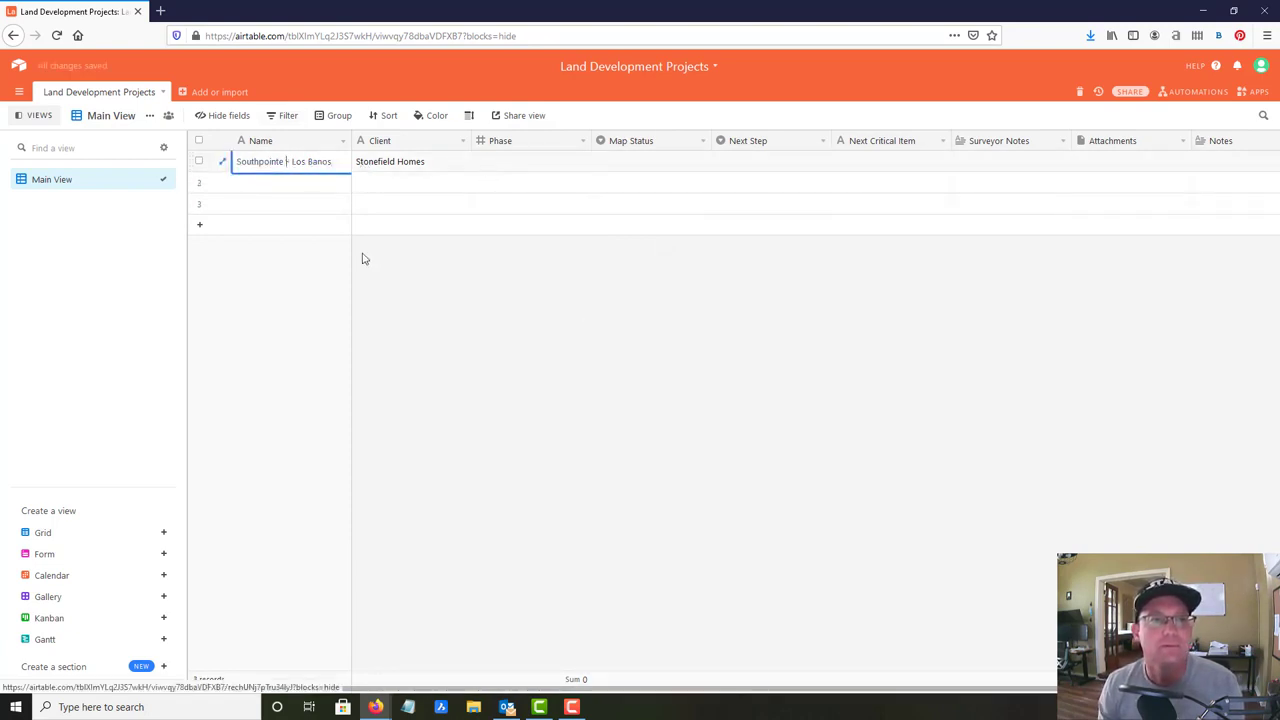
{"action": "left_click", "coordinate": [460, 326]}
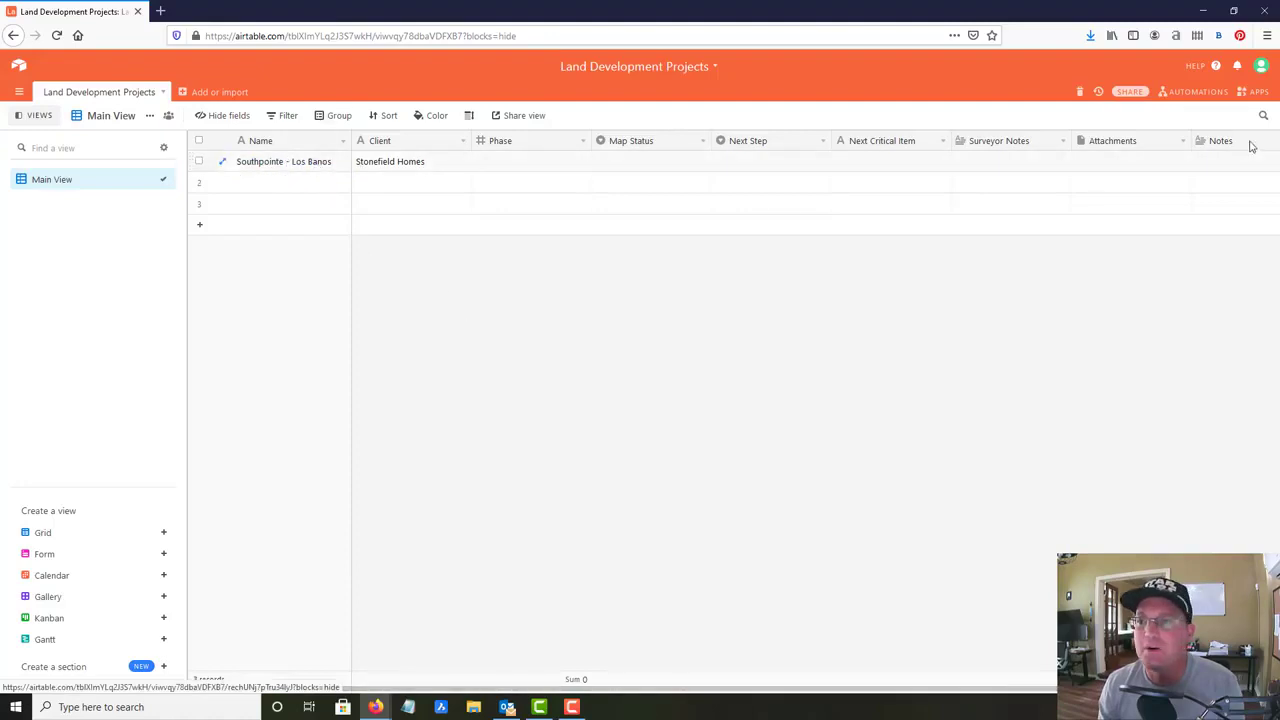
- Add a single line text field named "Master Project Name" and move it between the Name and Client fields
{"action": "left_click_drag", "start_coordinate": [894, 691], "coordinate": [1050, 694]}
{"action": "left_click", "coordinate": [1209, 142]}
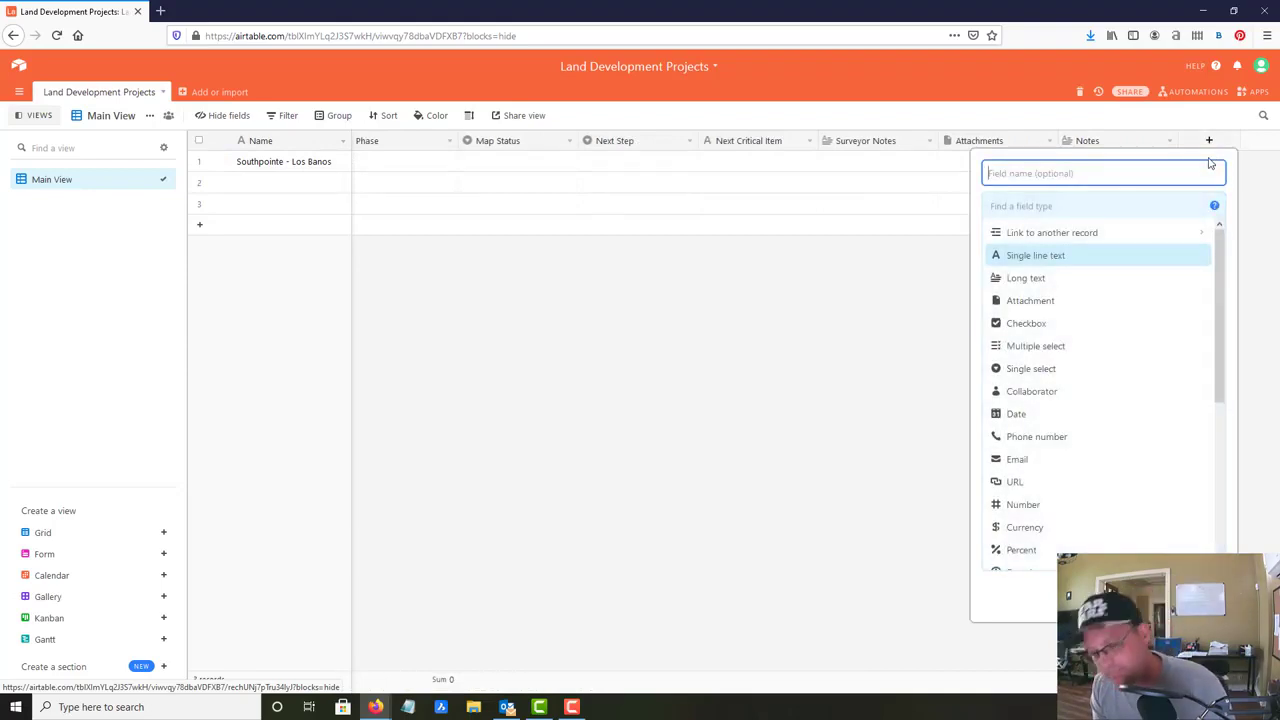
{"action": "type", "text": "Pr"}
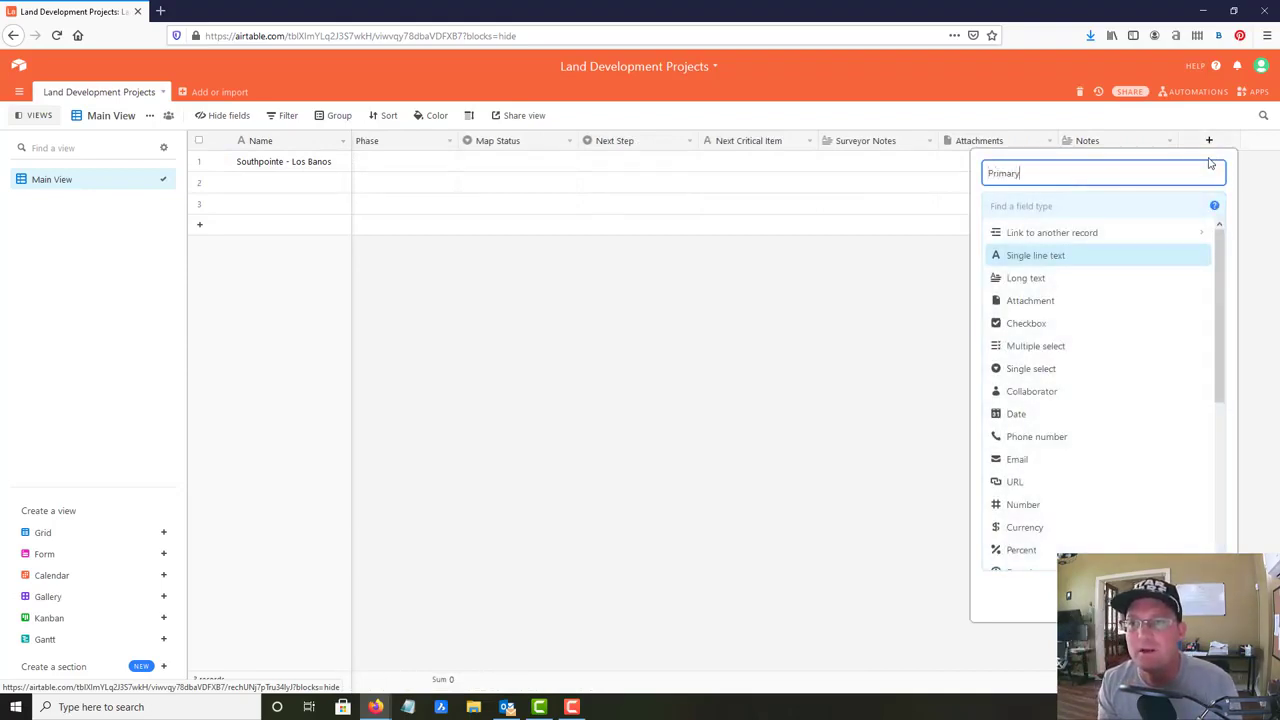
{"action": "type", "text": "imary"}
{"action": "key", "text": "BackSpace"}
{"action": "key", "text": "BackSpace"}
{"action": "key", "text": "BackSpace"}
{"action": "key", "text": "BackSpace"}
{"action": "key", "text": "BackSpace"}
{"action": "key", "text": "BackSpace"}
{"action": "key", "text": "BackSpace"}
{"action": "type", "text": "M"}
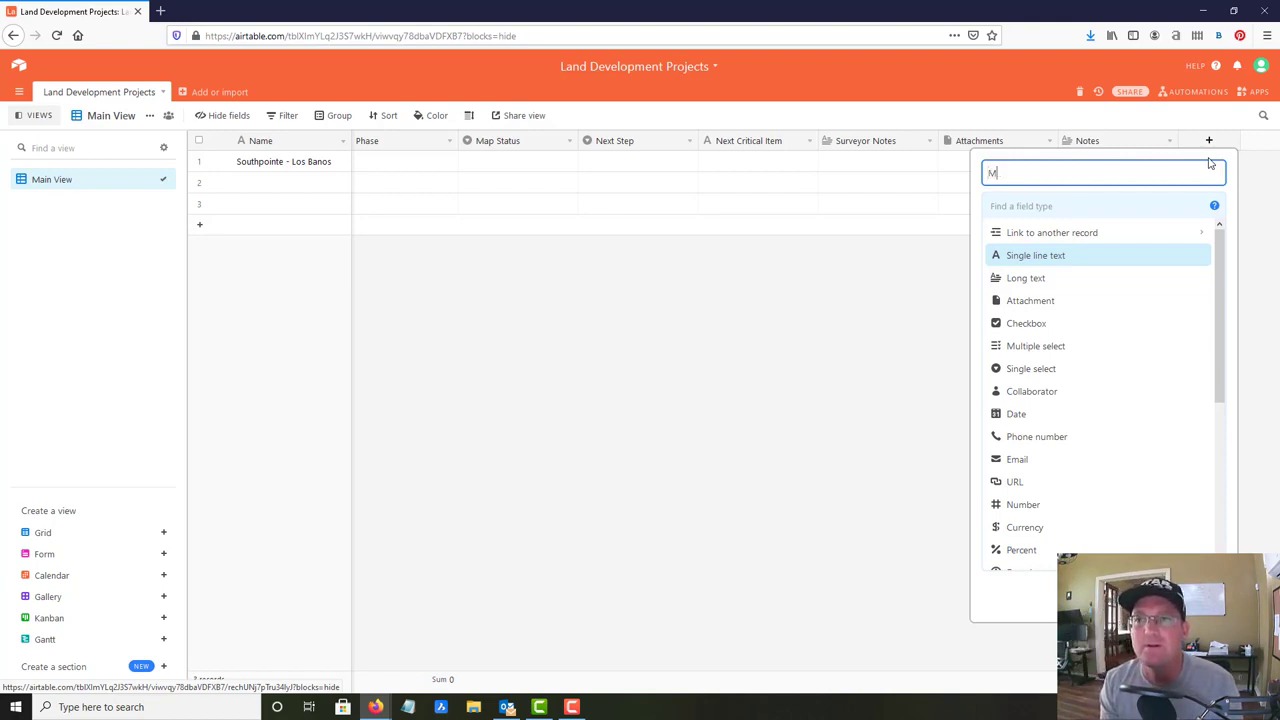
{"action": "type", "text": "aster Com"}
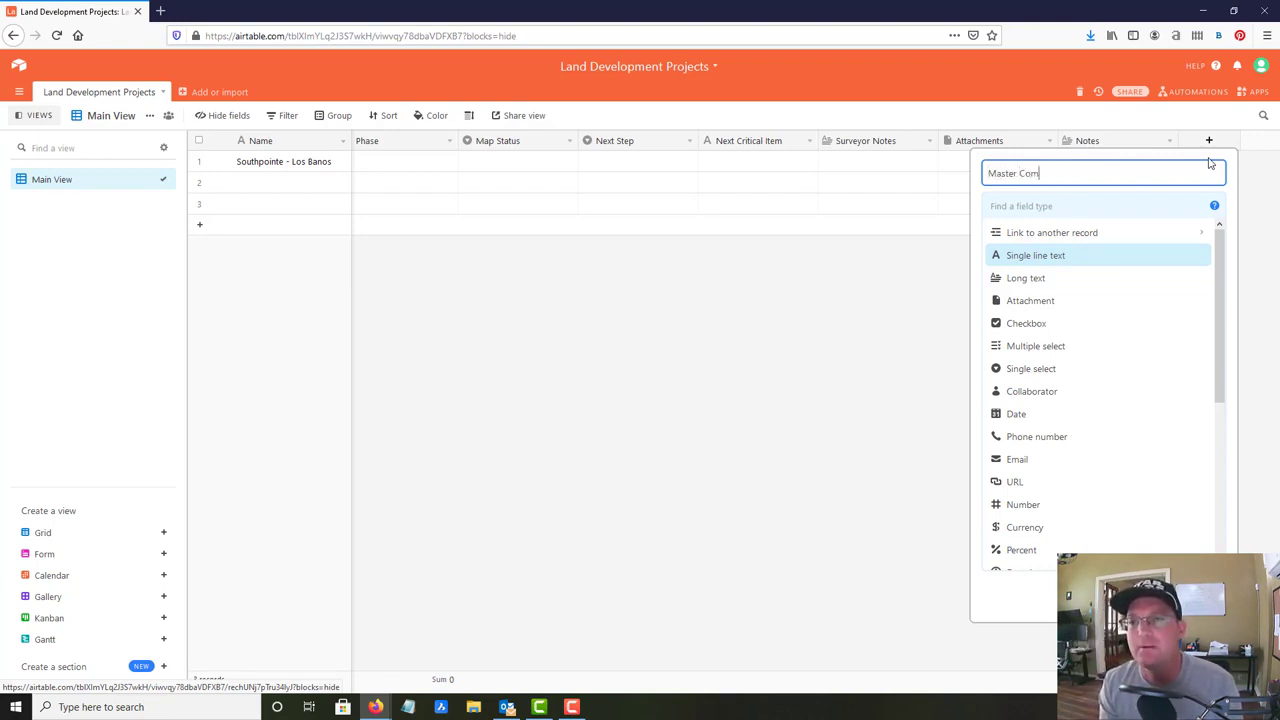
{"action": "key", "text": "BackSpace"}
{"action": "key", "text": "BackSpace"}
{"action": "key", "text": "BackSpace"}
{"action": "key", "text": "BackSpace"}
{"action": "key", "text": "BackSpace"}
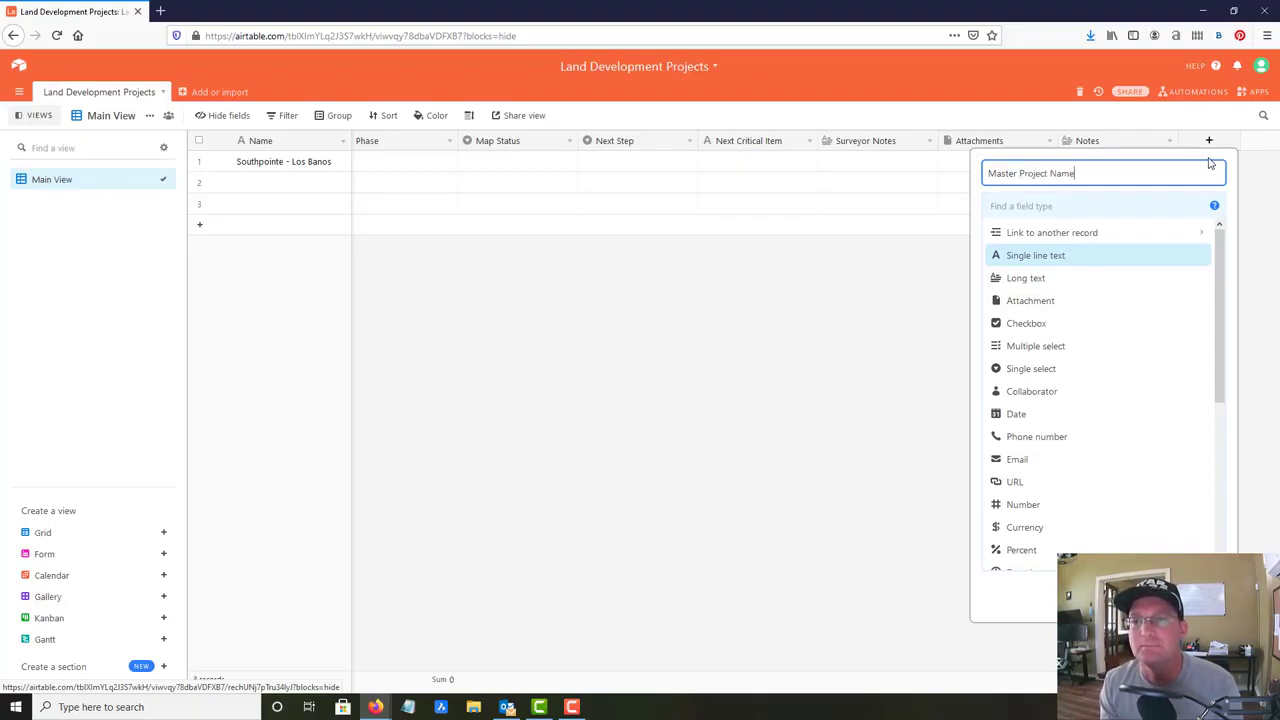
{"action": "key", "text": "Return"}
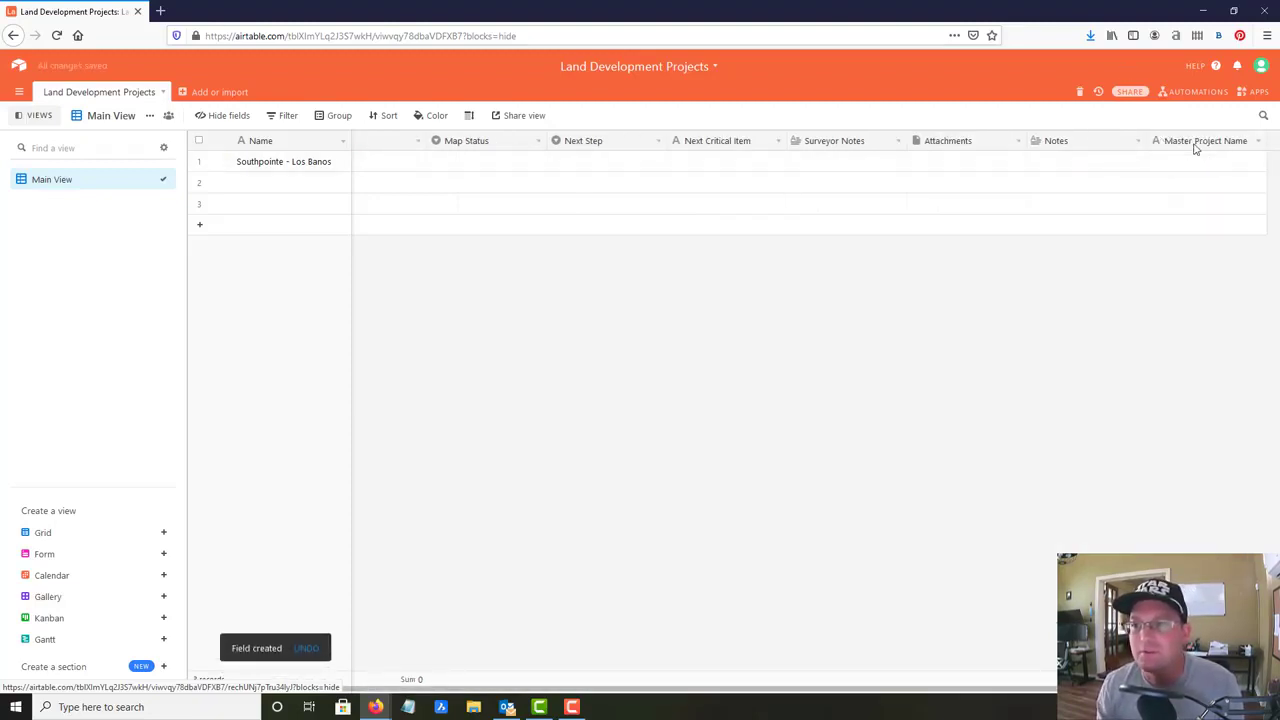
{"action": "left_click_drag", "start_coordinate": [1195, 148], "coordinate": [360, 145]}
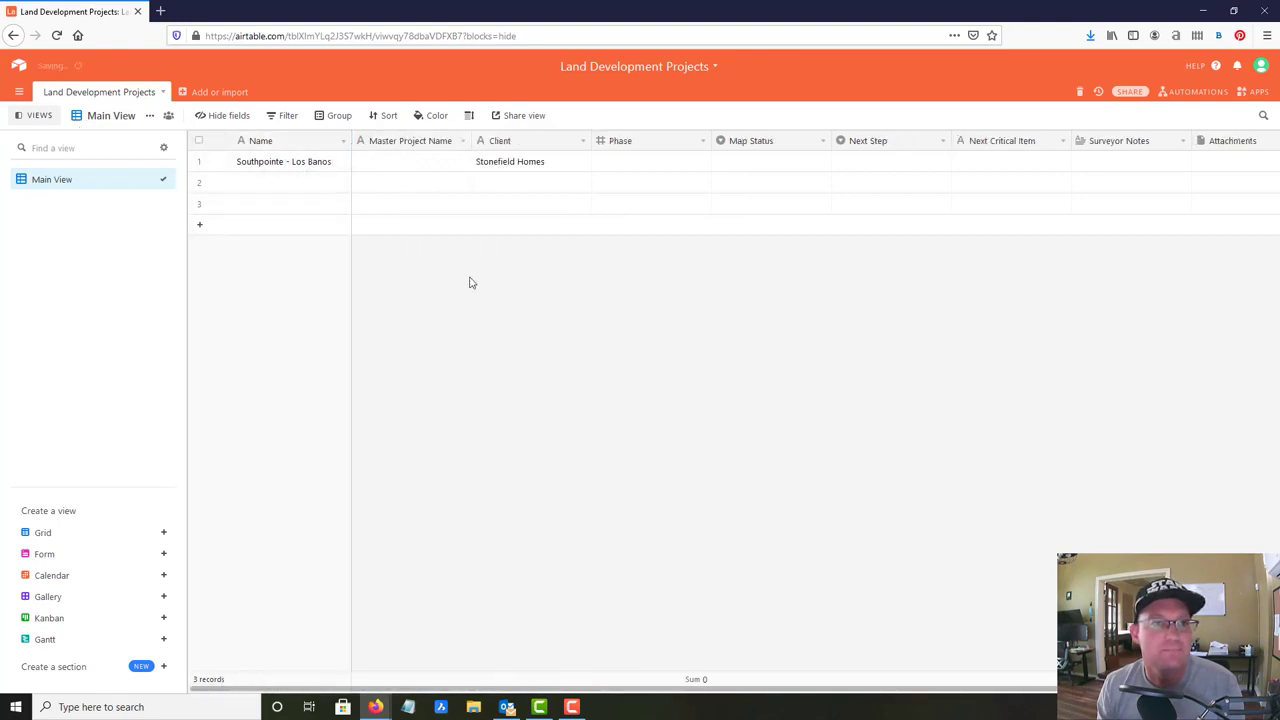
- Rename the first record "Southpointe West - Los Banos" and set its Master Project Name to "Southpointe - Los Banos"
{"action": "left_click", "coordinate": [340, 163]}
{"action": "left_click", "coordinate": [301, 165]}
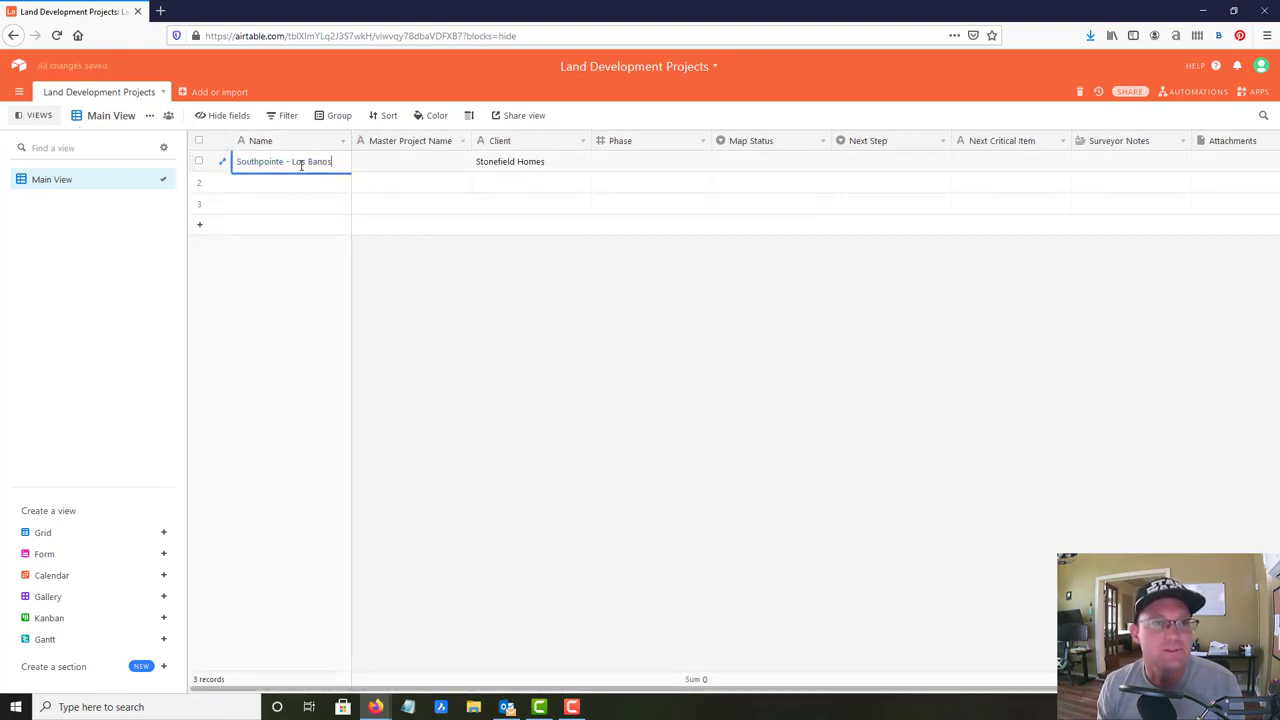
{"action": "type", "text": "West"}
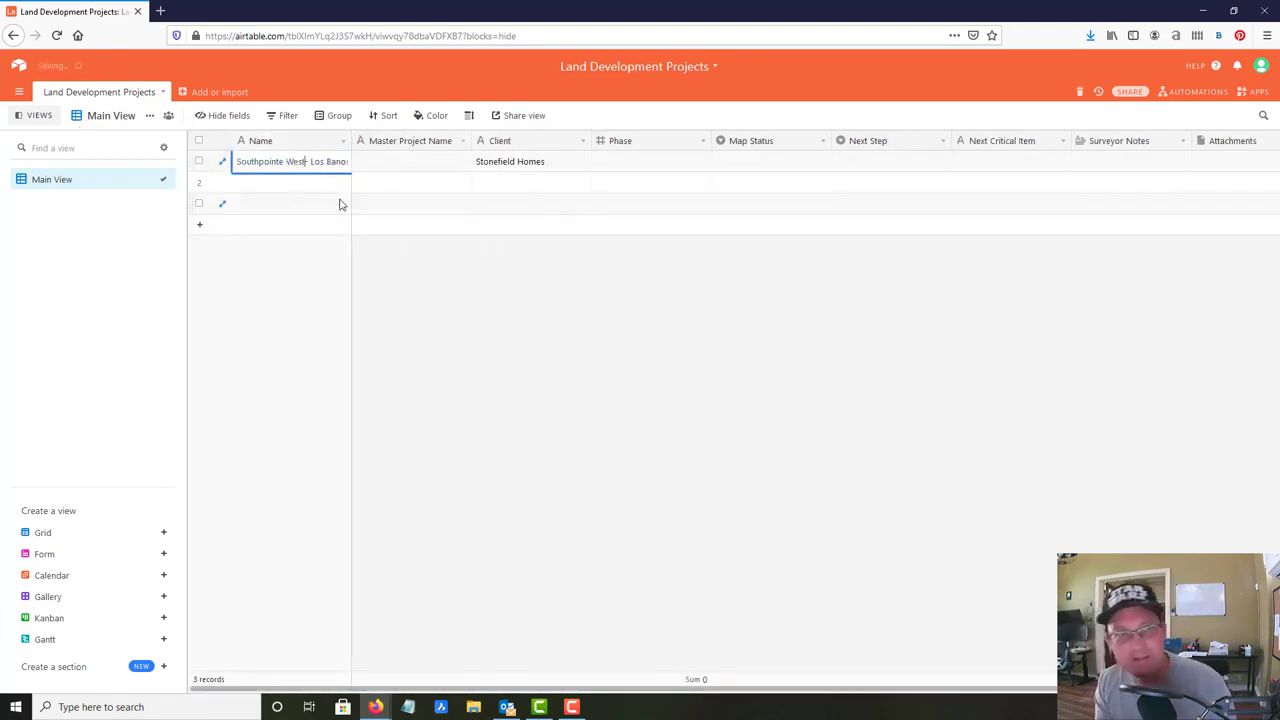
{"action": "key", "text": "Tab"}
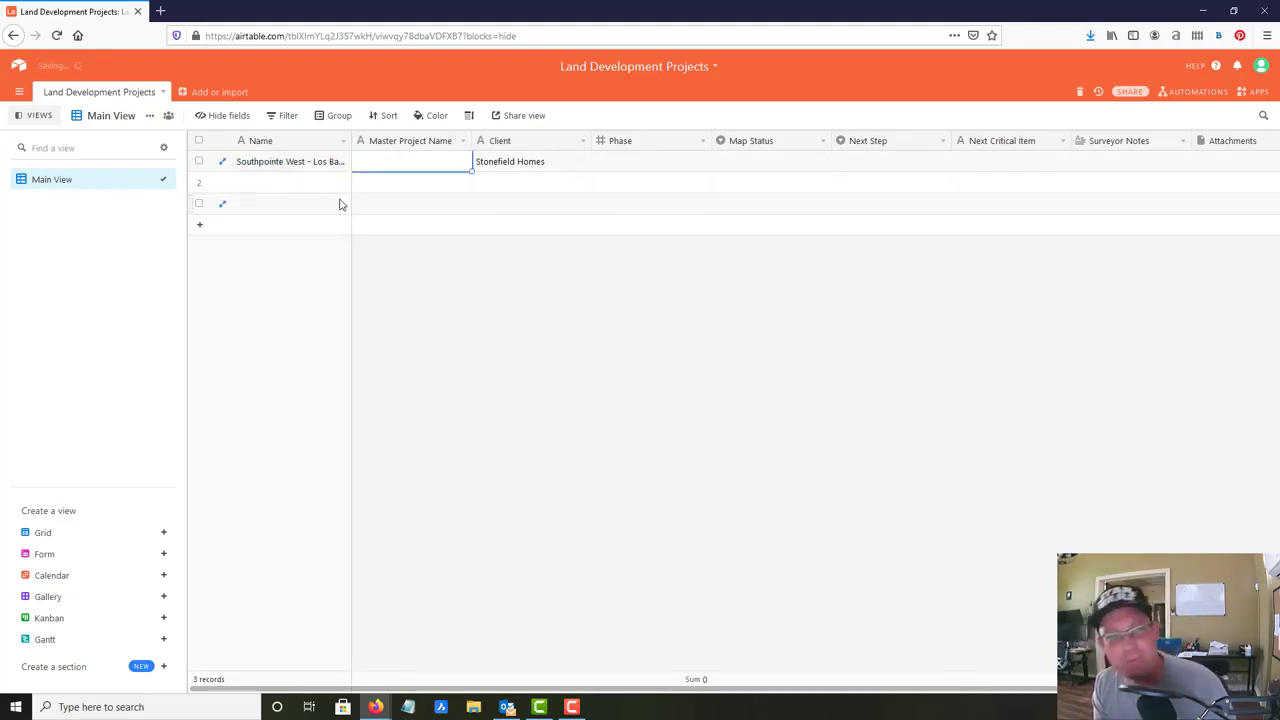
{"action": "type", "text": "So"}
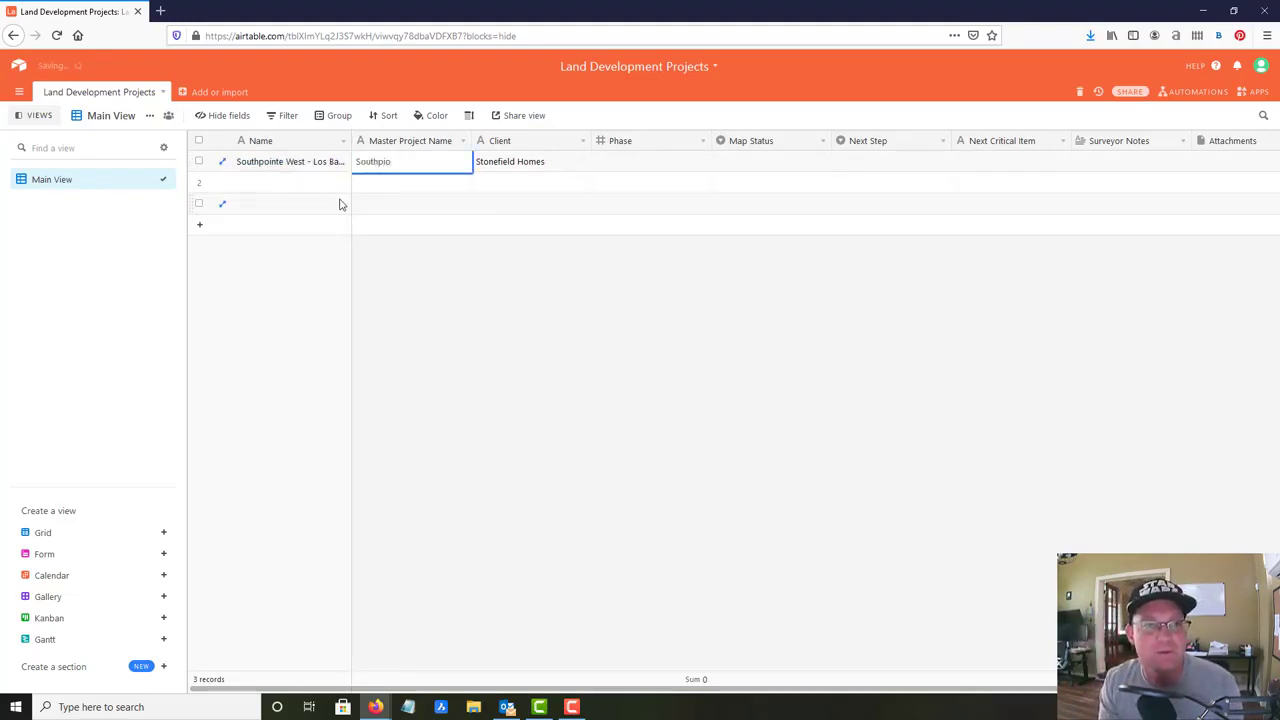
{"action": "type", "text": "uthpp"}
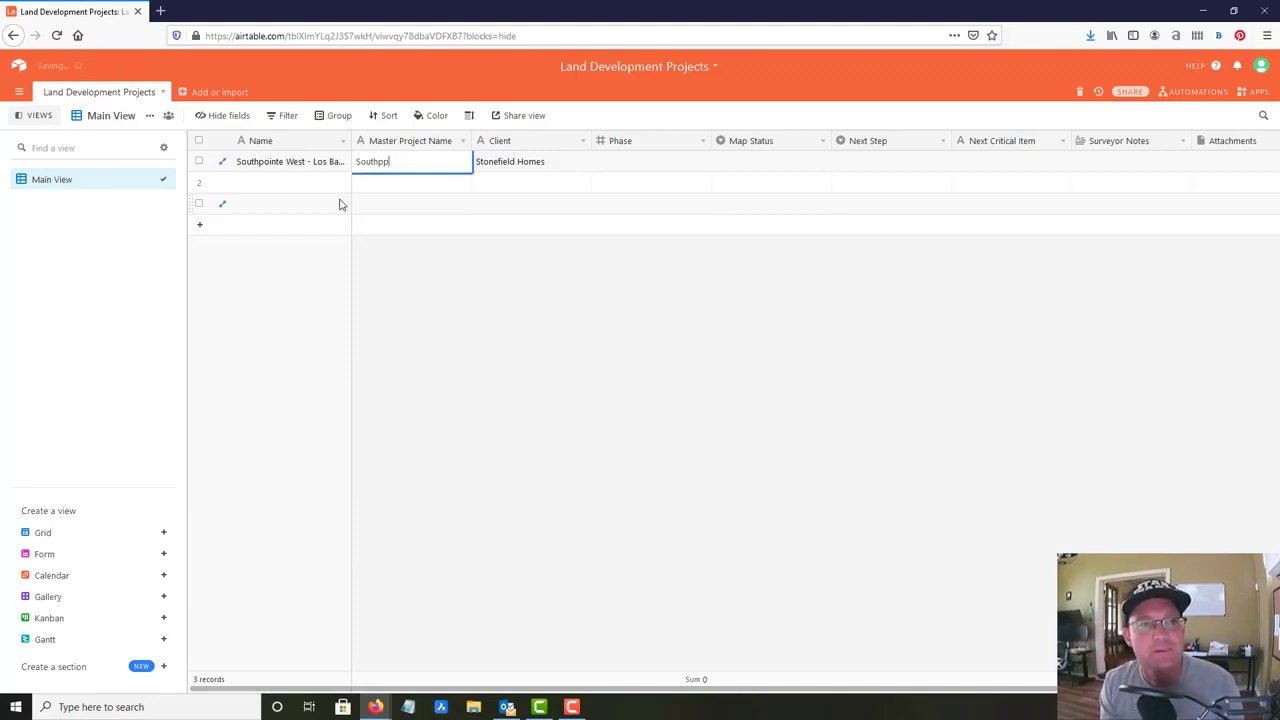
{"action": "type", "text": "ioninte - Los Banos"}
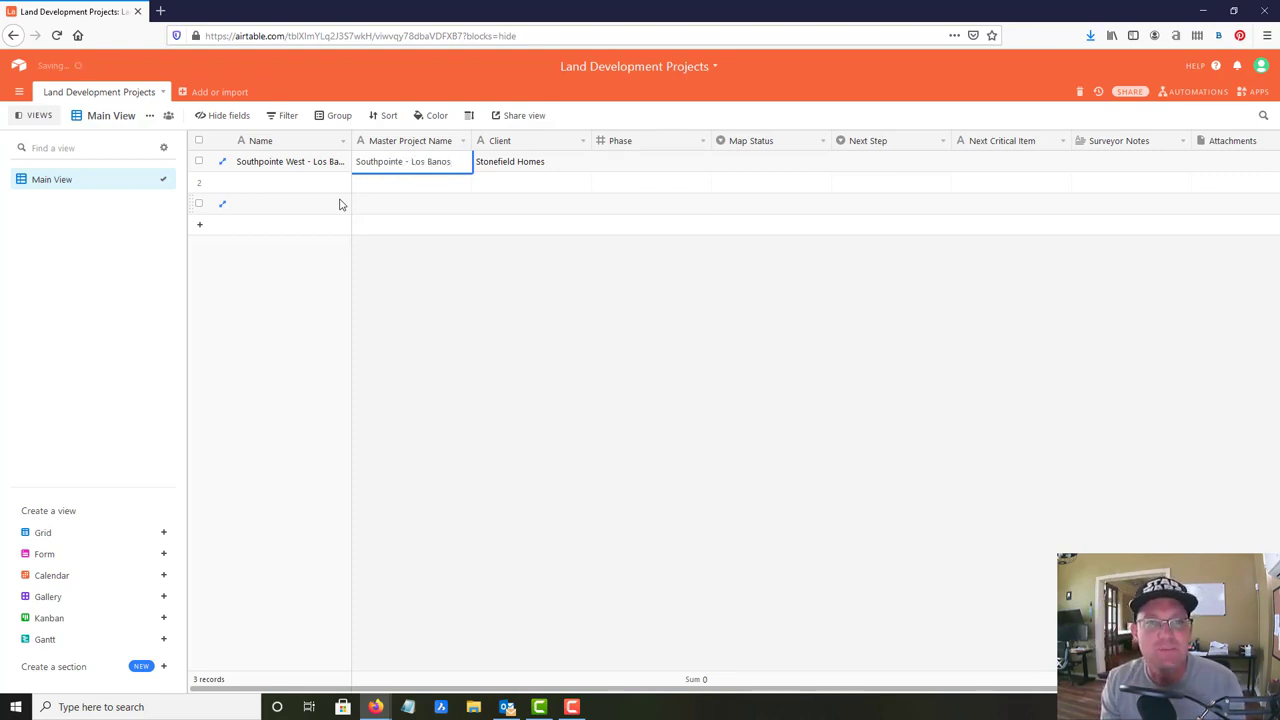
{"action": "key", "text": "Down"}
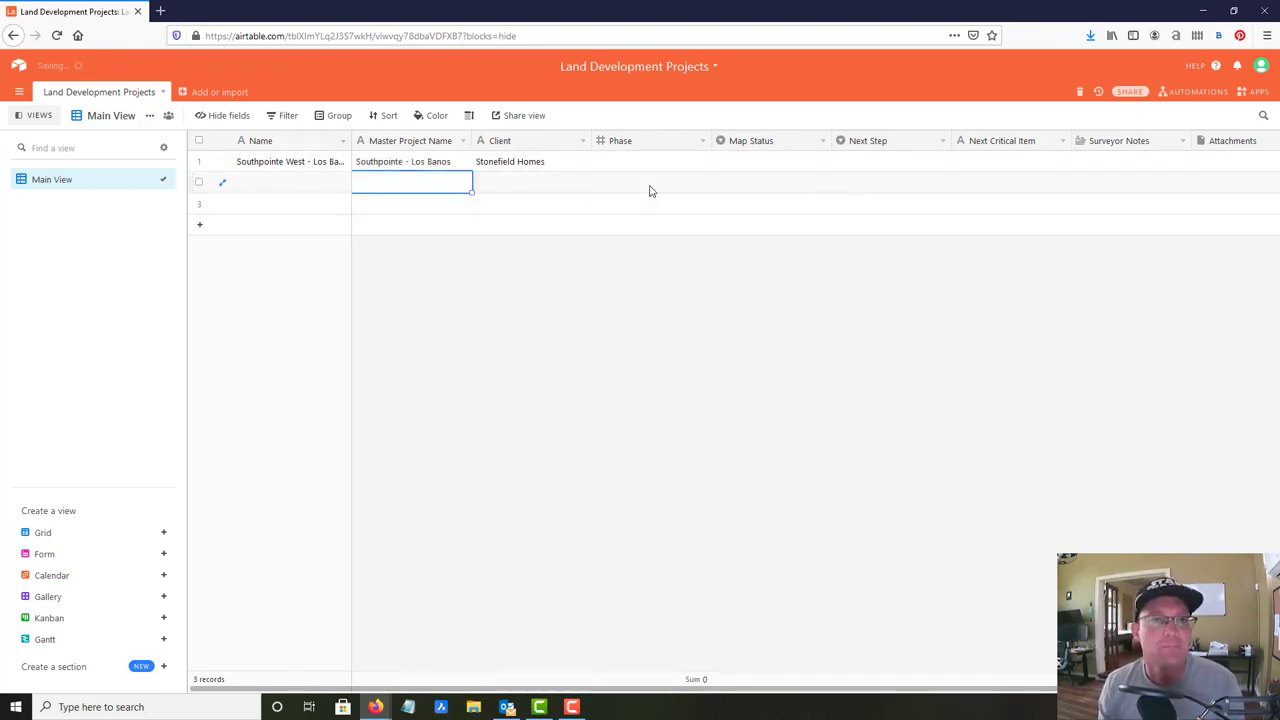
- Set the first record's Map Status to "Tentative Map First Submitaal" and its Next Step to "Tentative Map In For First Check"
{"action": "left_click", "coordinate": [692, 168]}
{"action": "left_click", "coordinate": [749, 169]}
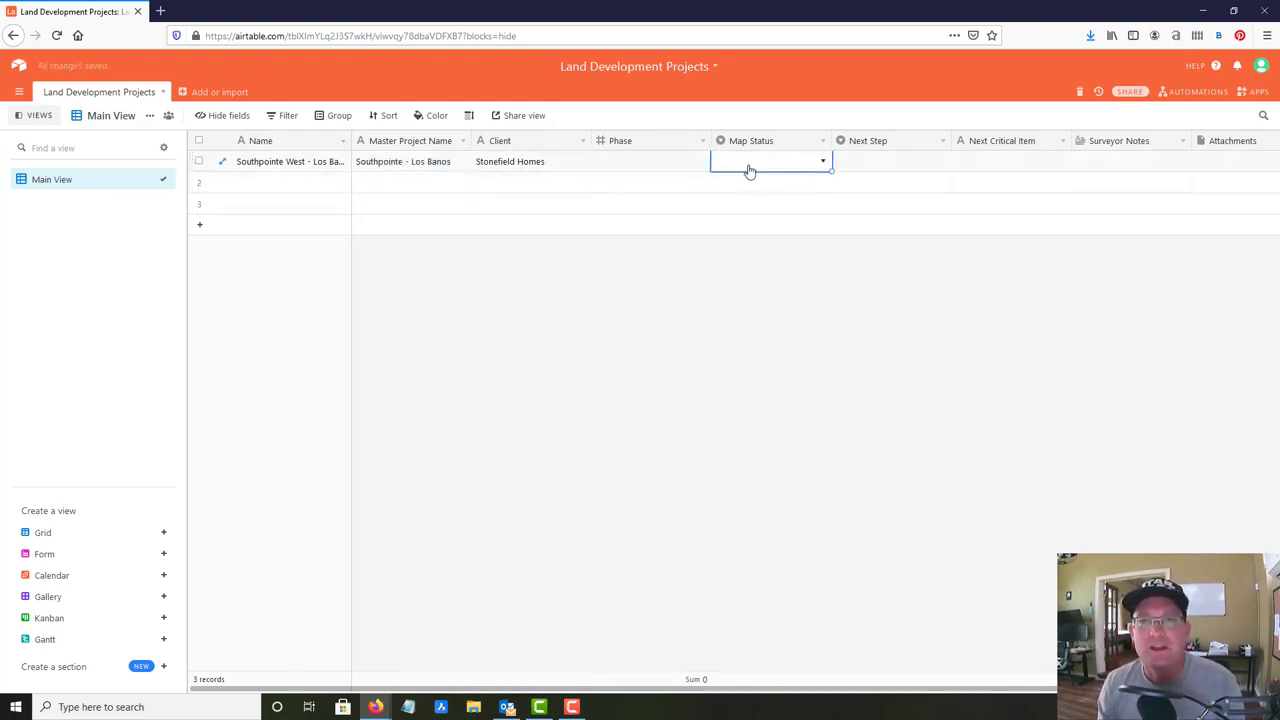
{"action": "left_click", "coordinate": [771, 170]}
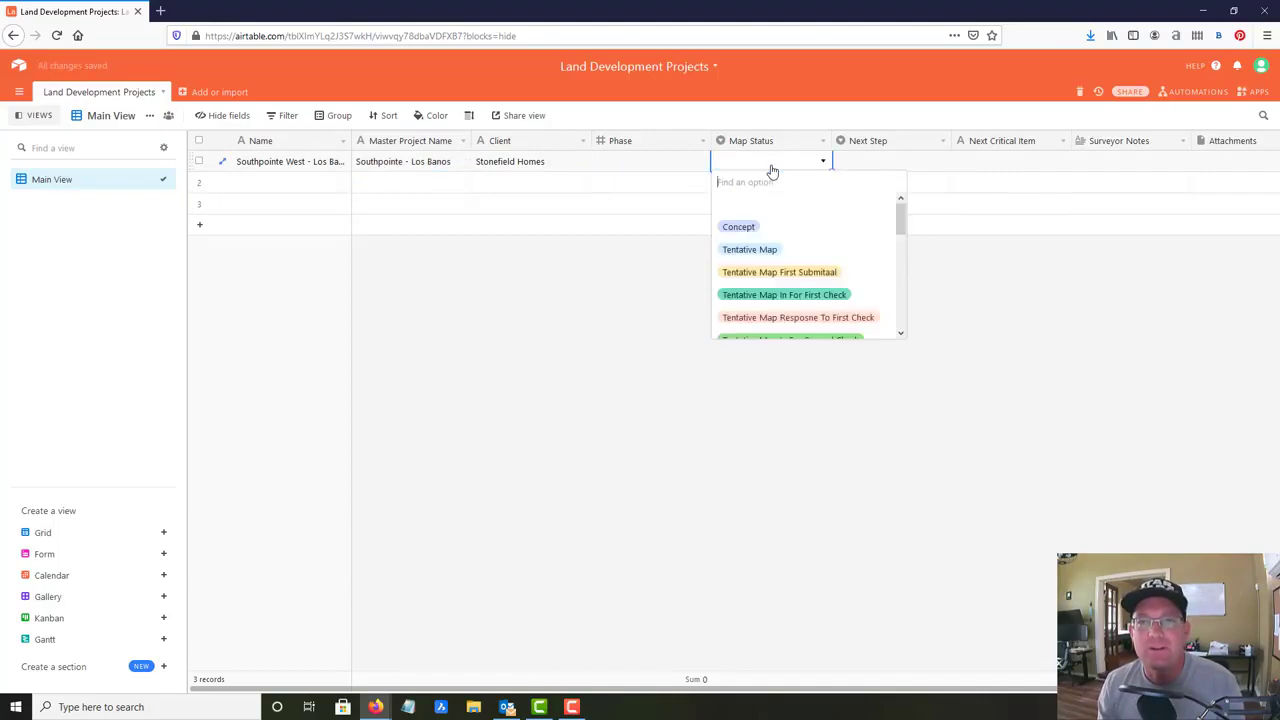
{"action": "left_click", "coordinate": [770, 274]}
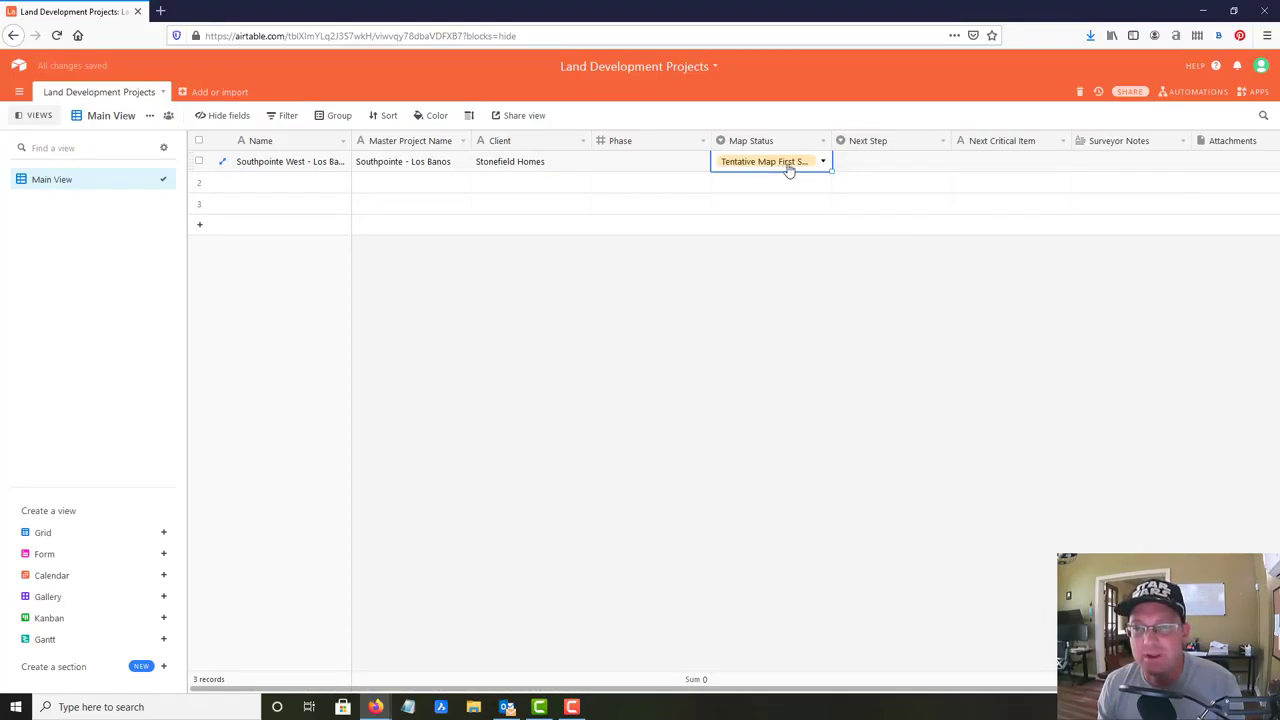
{"action": "left_click", "coordinate": [923, 169]}
{"action": "left_click", "coordinate": [922, 170]}
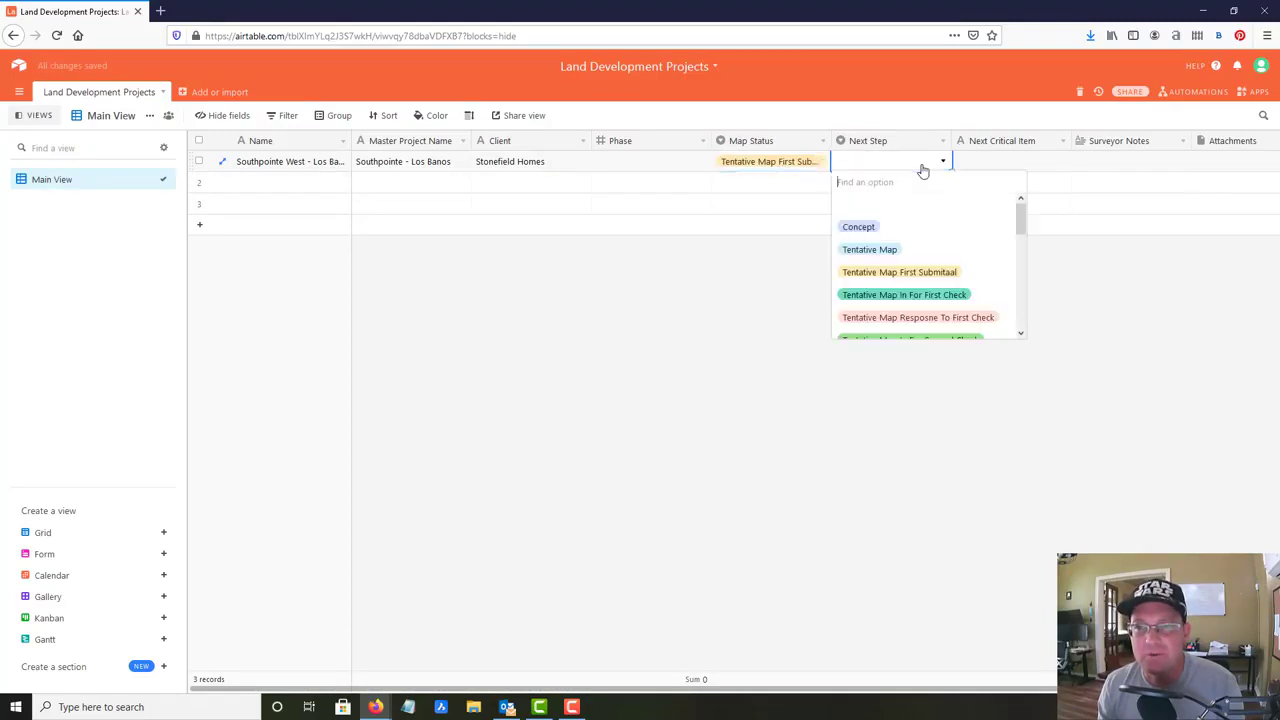
{"action": "left_click", "coordinate": [927, 298]}
- Enter "Need completed development application." as the first record's Next Critical Item
{"action": "left_click", "coordinate": [1006, 163]}
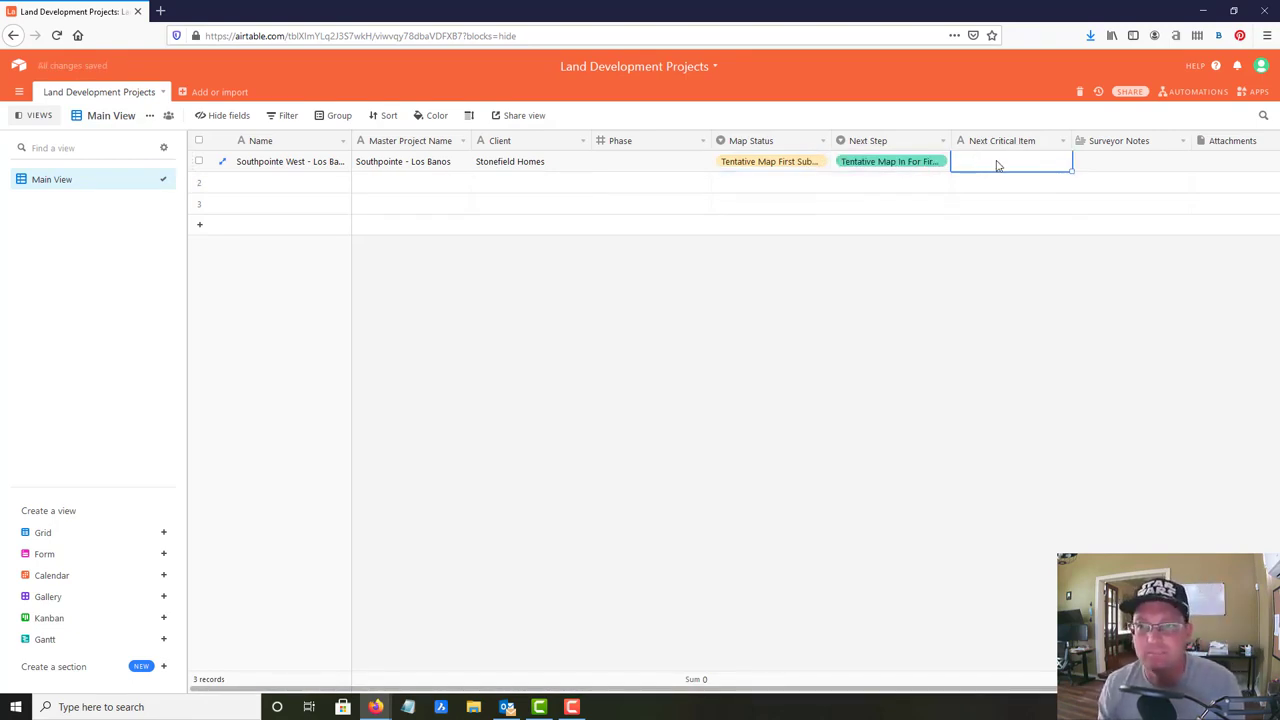
{"action": "left_click", "coordinate": [997, 165]}
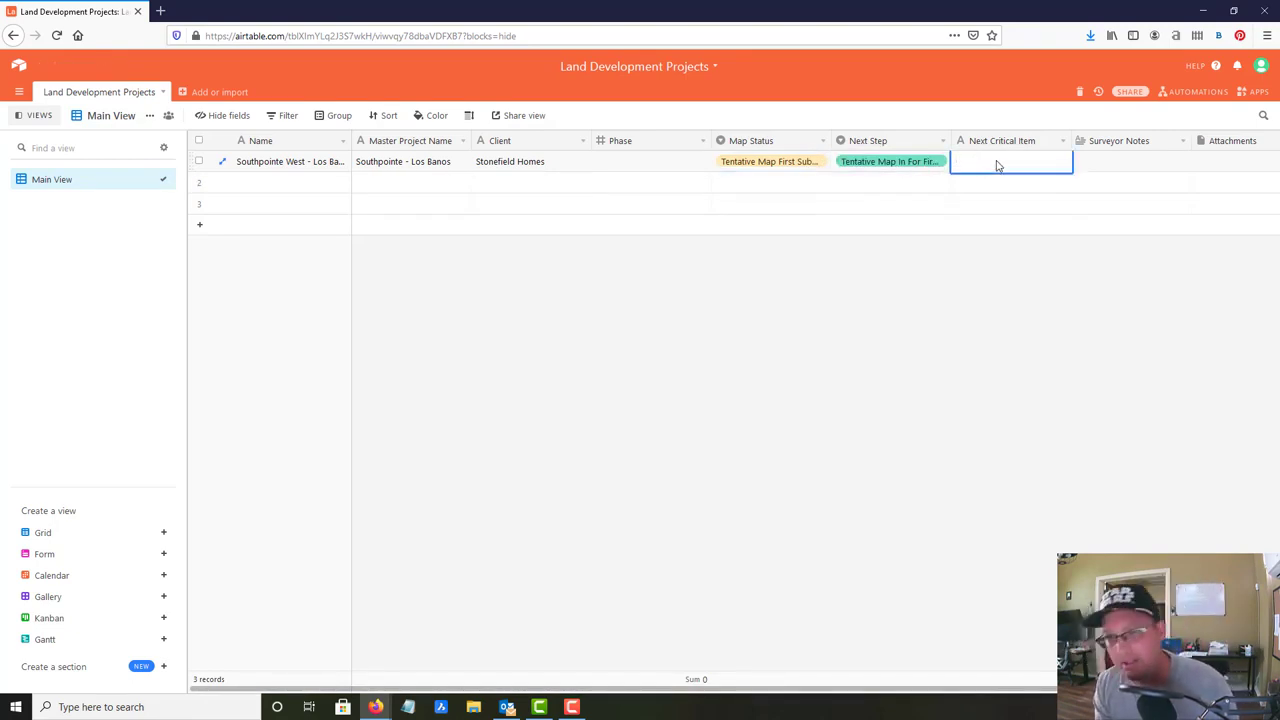
{"action": "type", "text": "Need com"}
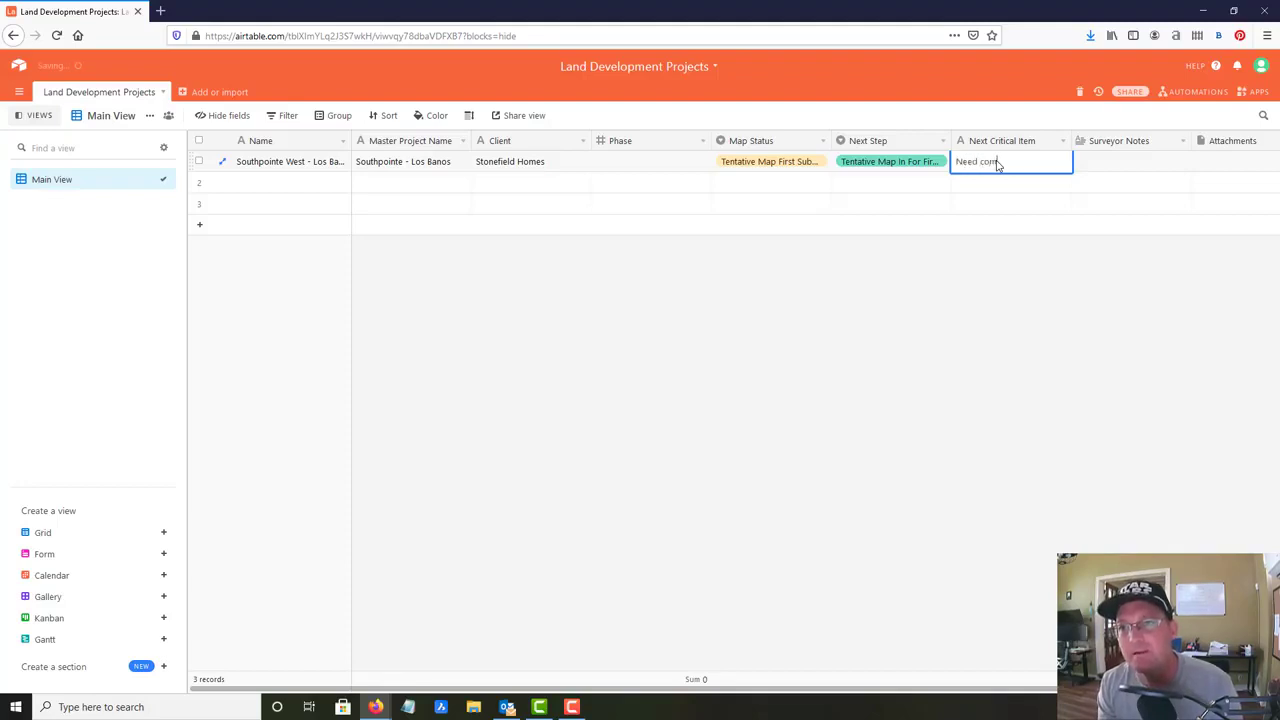
{"action": "type", "text": "pleted developm"}
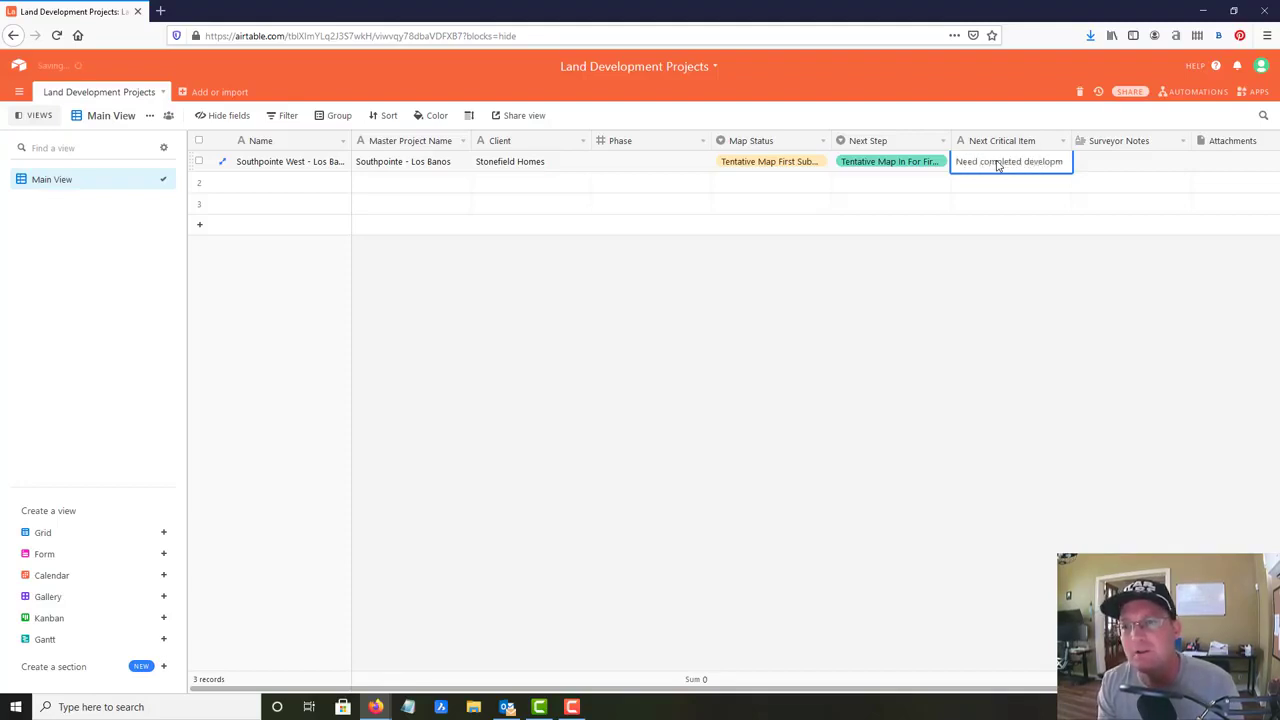
{"action": "type", "text": "ent application."}
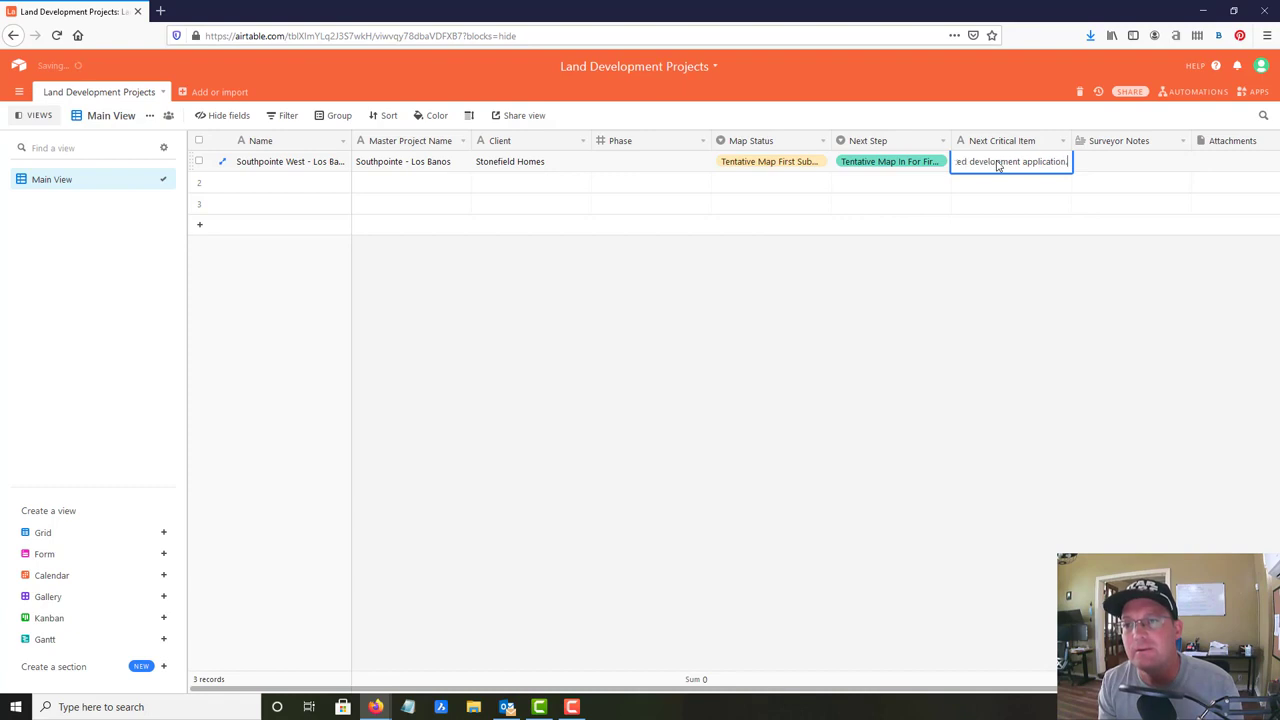
{"action": "key", "text": "Return"}
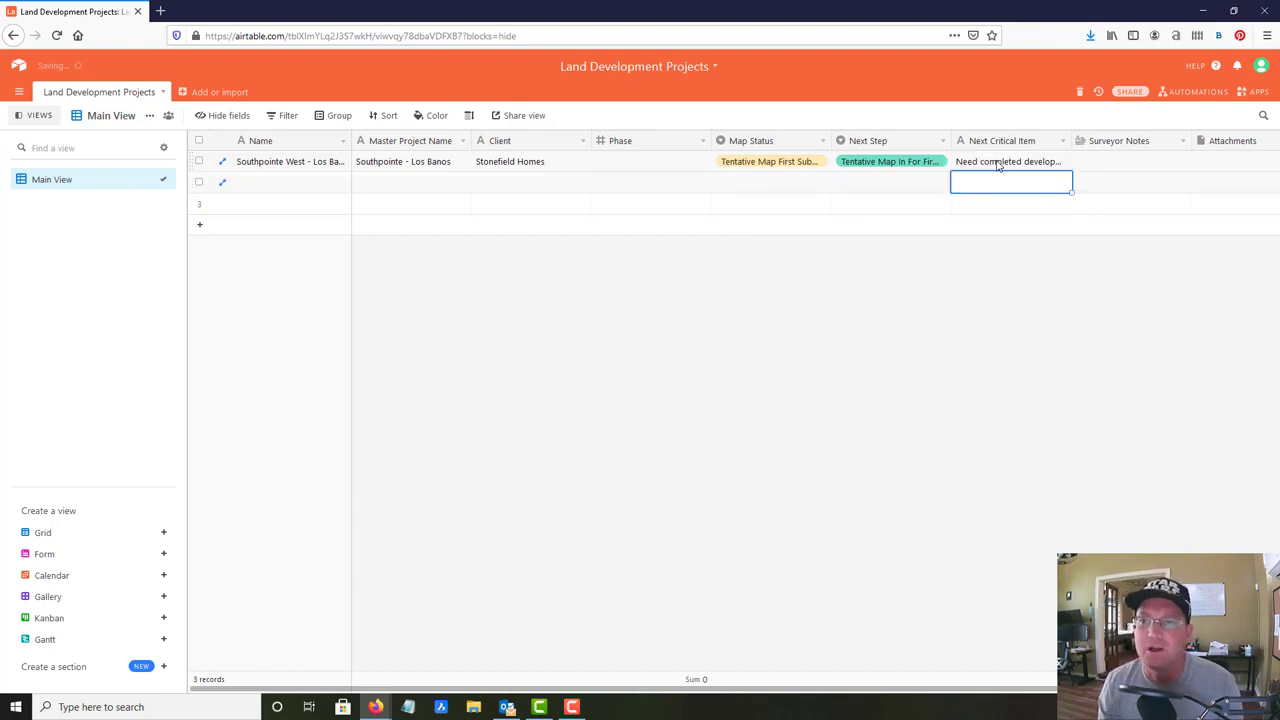
- Name the second record "Southpointe Phase 7 - Los Banos"
{"action": "left_click", "coordinate": [303, 191]}
{"action": "type", "text": "South"}
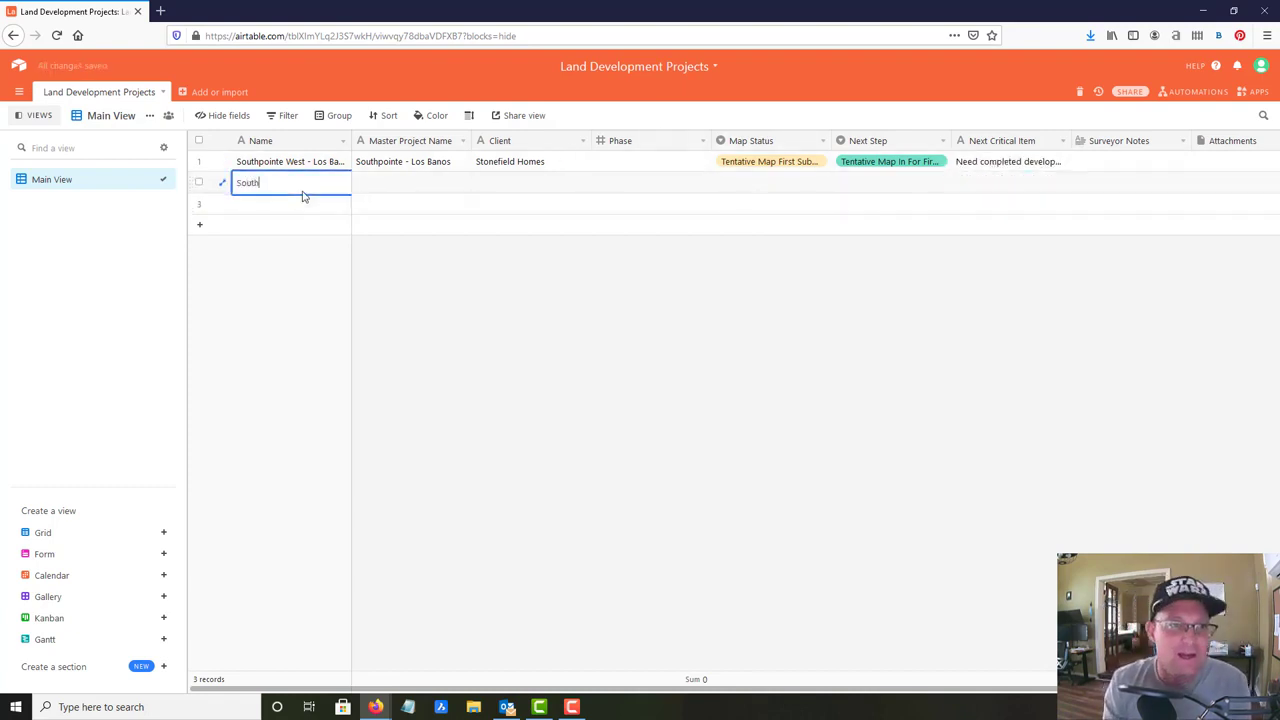
{"action": "type", "text": "pointe"}
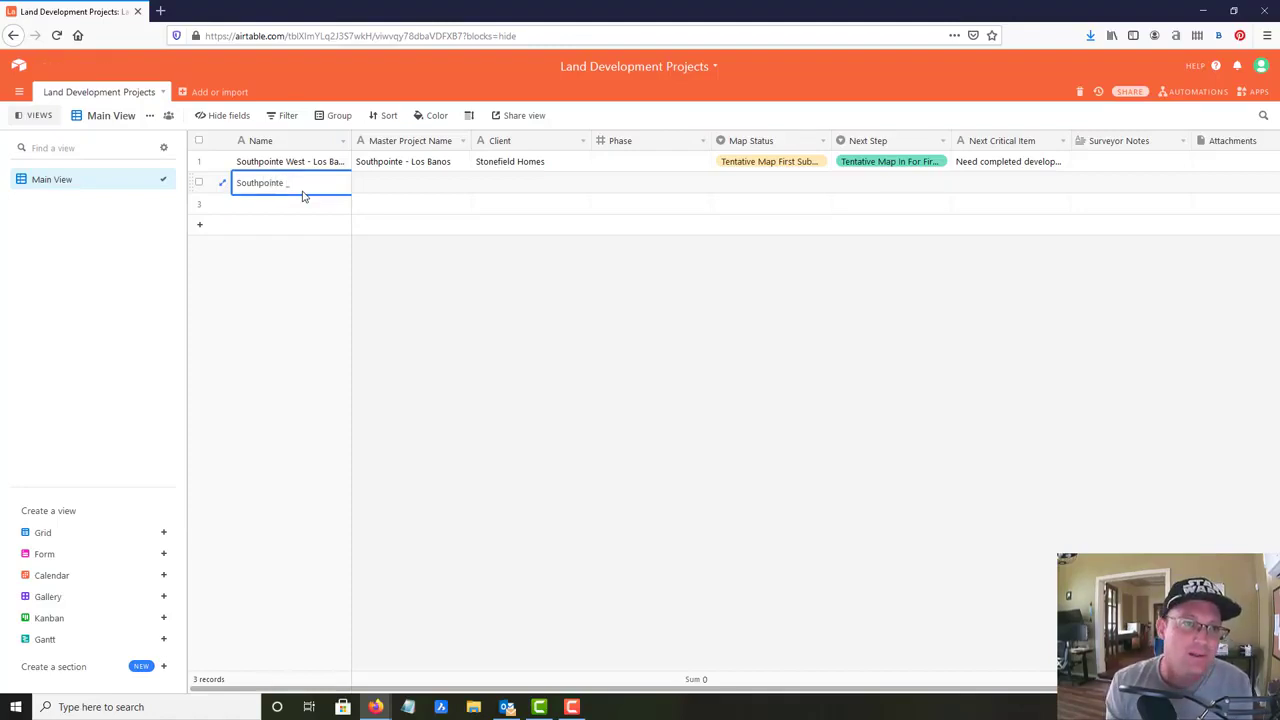
{"action": "type", "text": "P"}
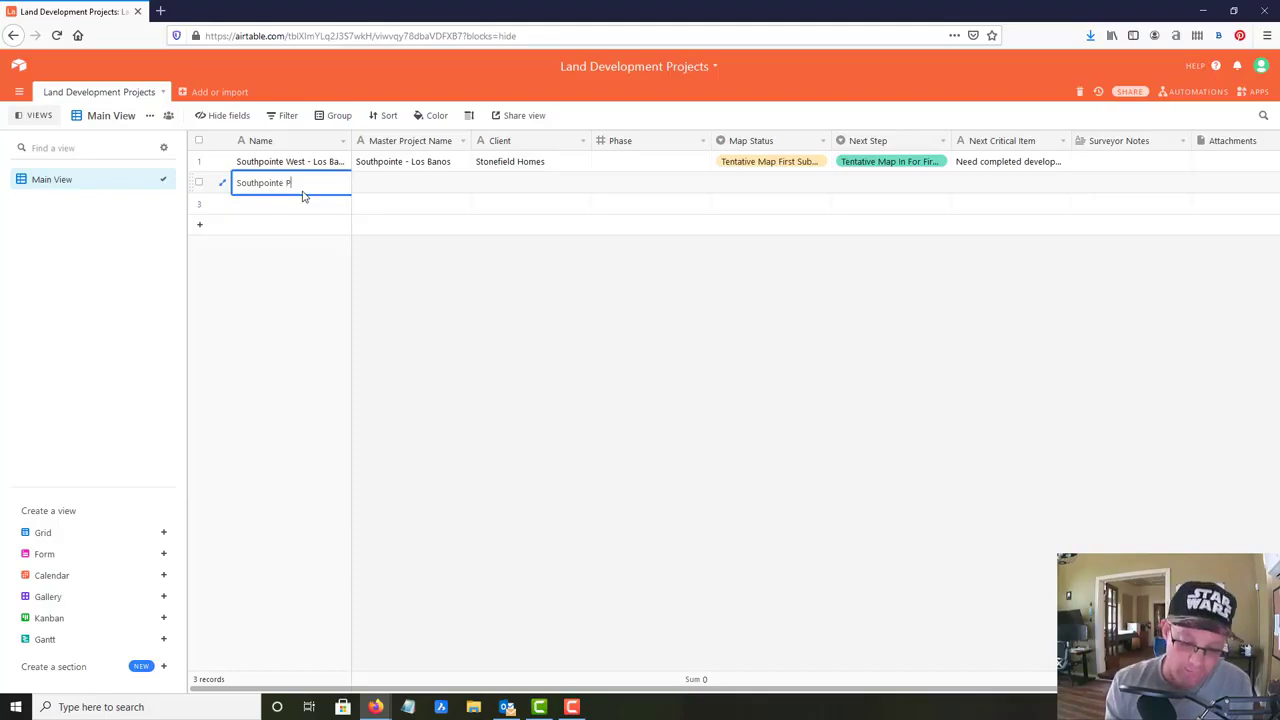
{"action": "type", "text": "hase 7"}
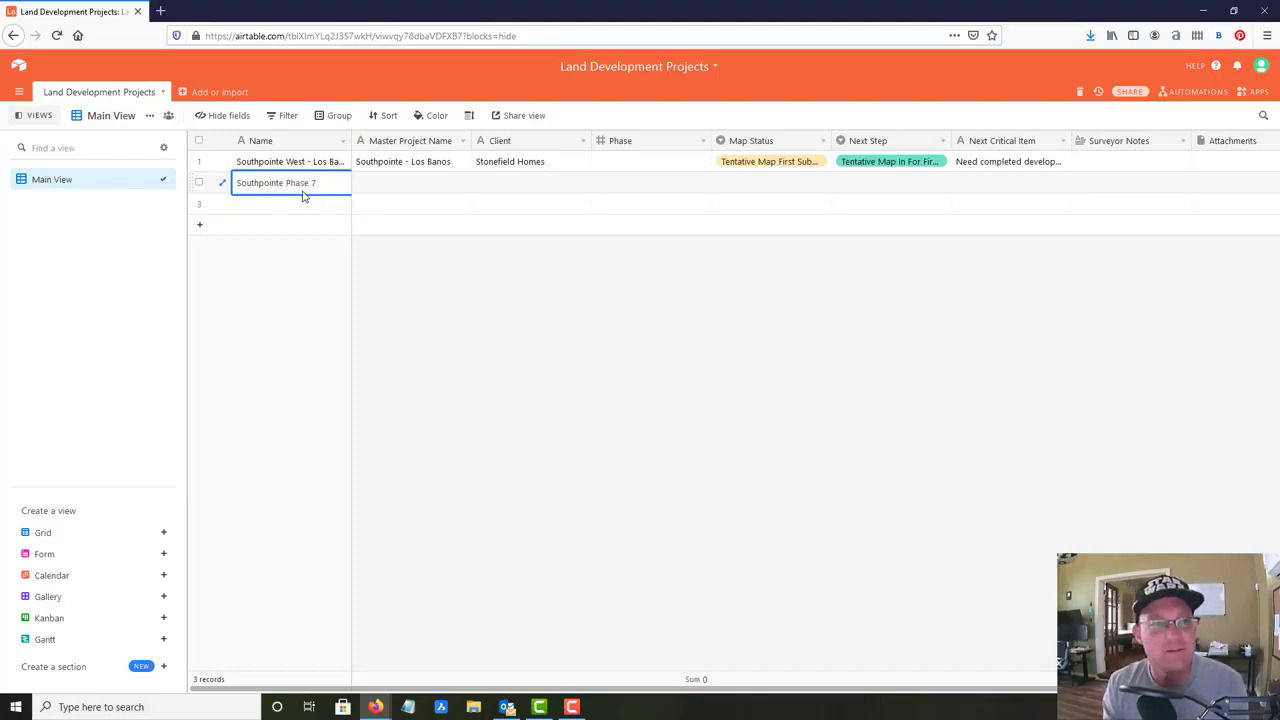
{"action": "type", "text": " - Los "}
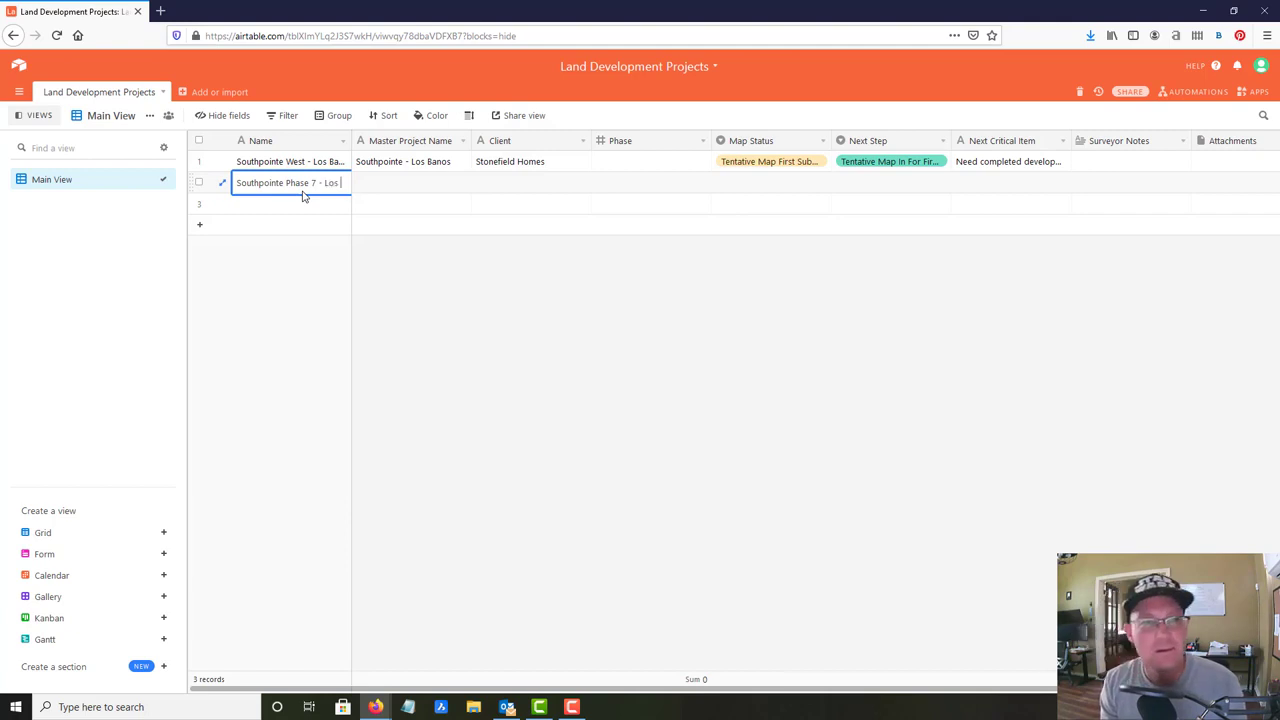
{"action": "type", "text": "Banos"}
{"action": "key", "text": "Tab"}
- Set the second record's Master Project Name to "Southpointe - Los Banos" and its Client to "Stonefield Homes"
{"action": "type", "text": "S"}
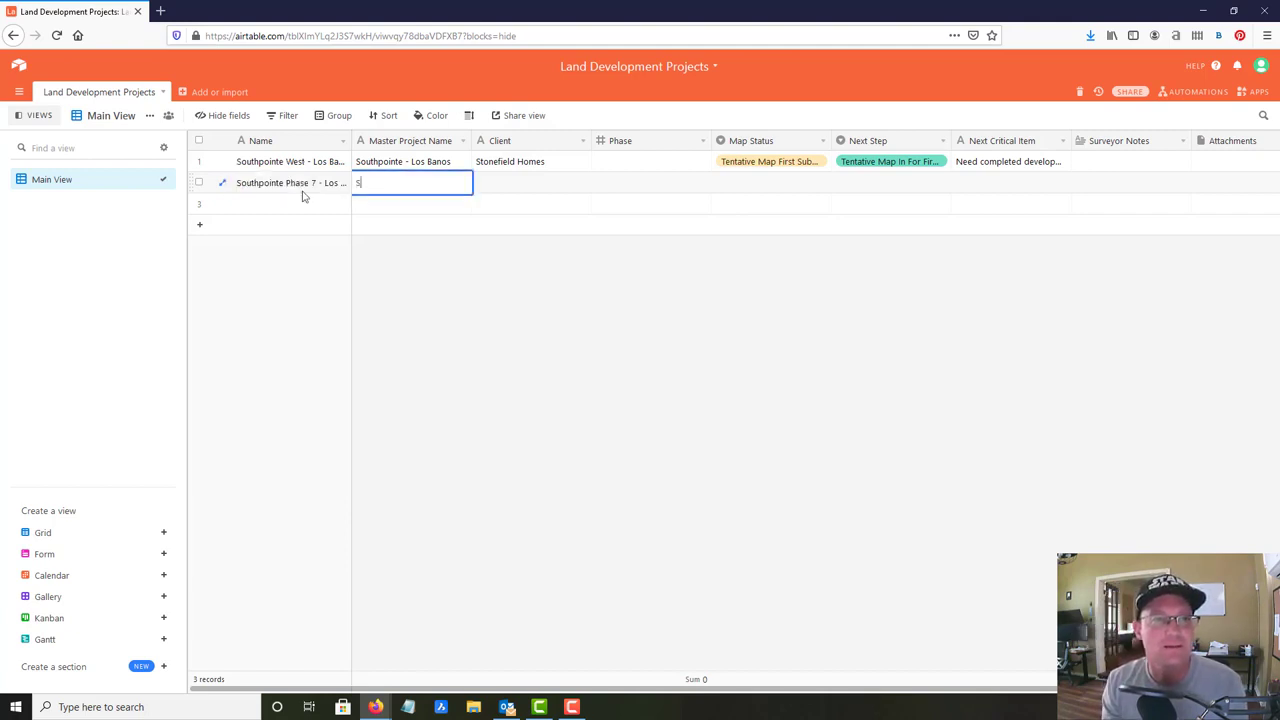
{"action": "type", "text": "outhpoint"}
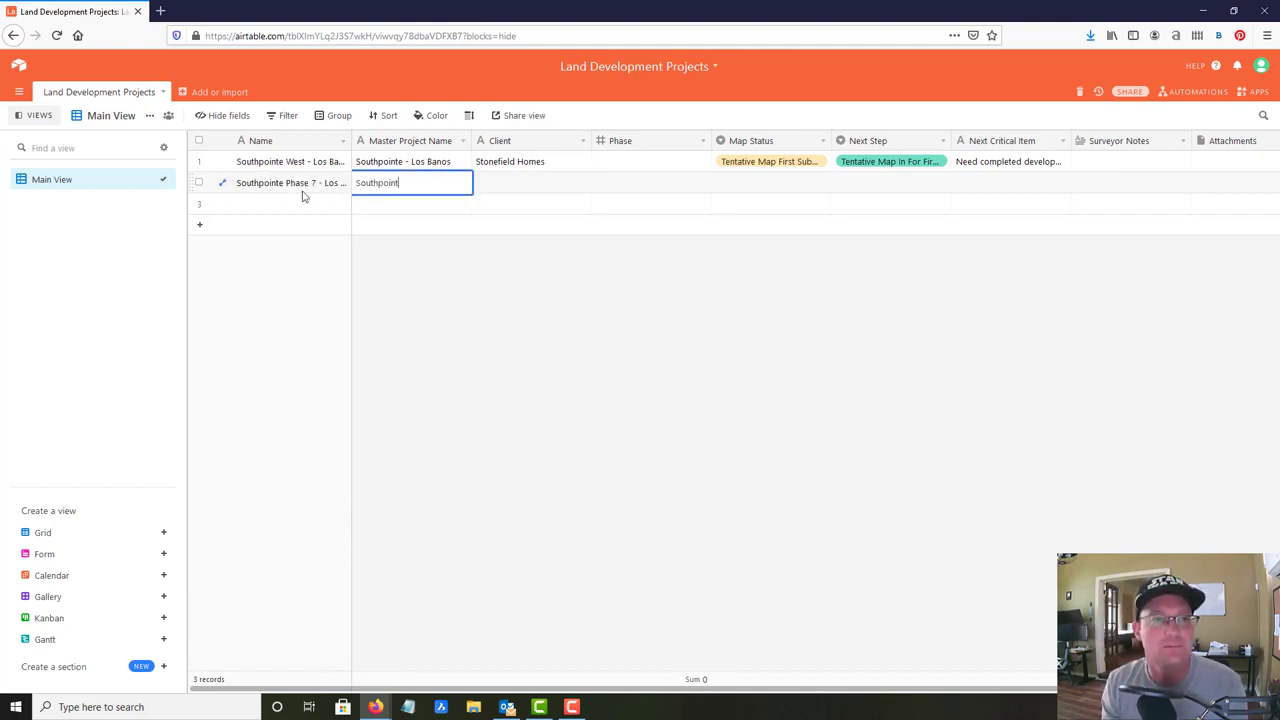
{"action": "type", "text": "e - Los Banos"}
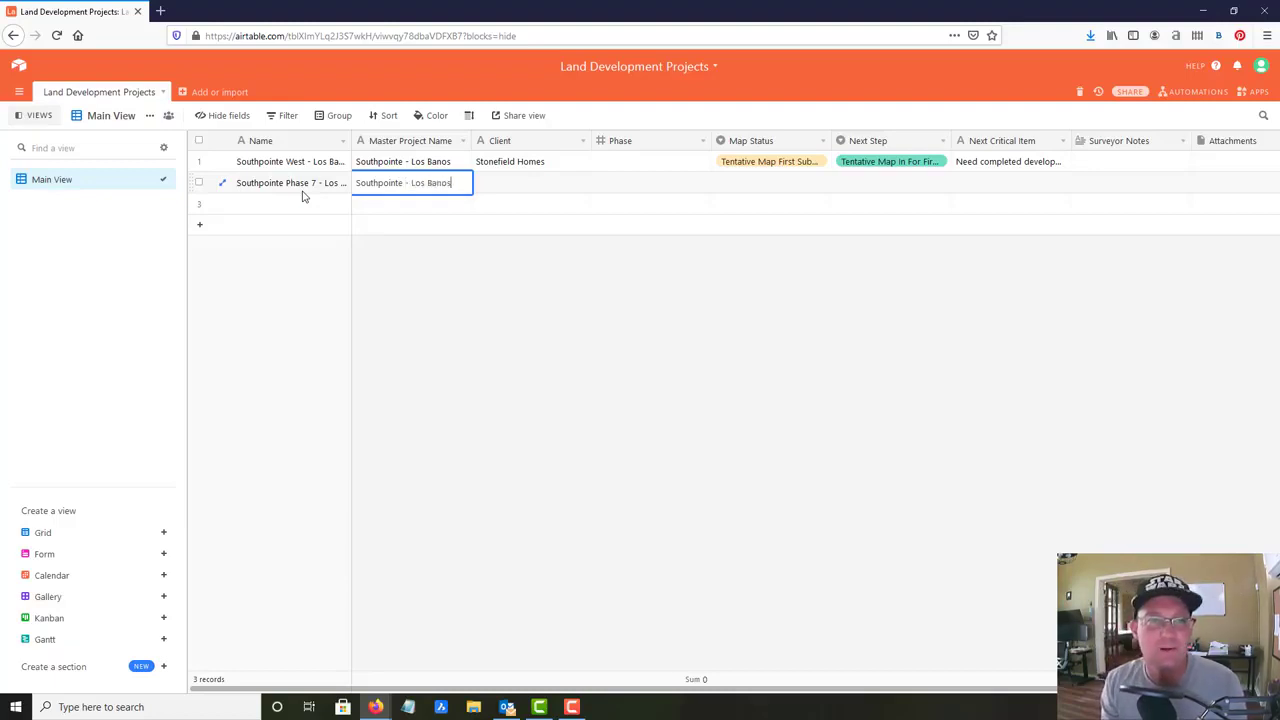
{"action": "key", "text": "Tab"}
{"action": "type", "text": "Ston"}
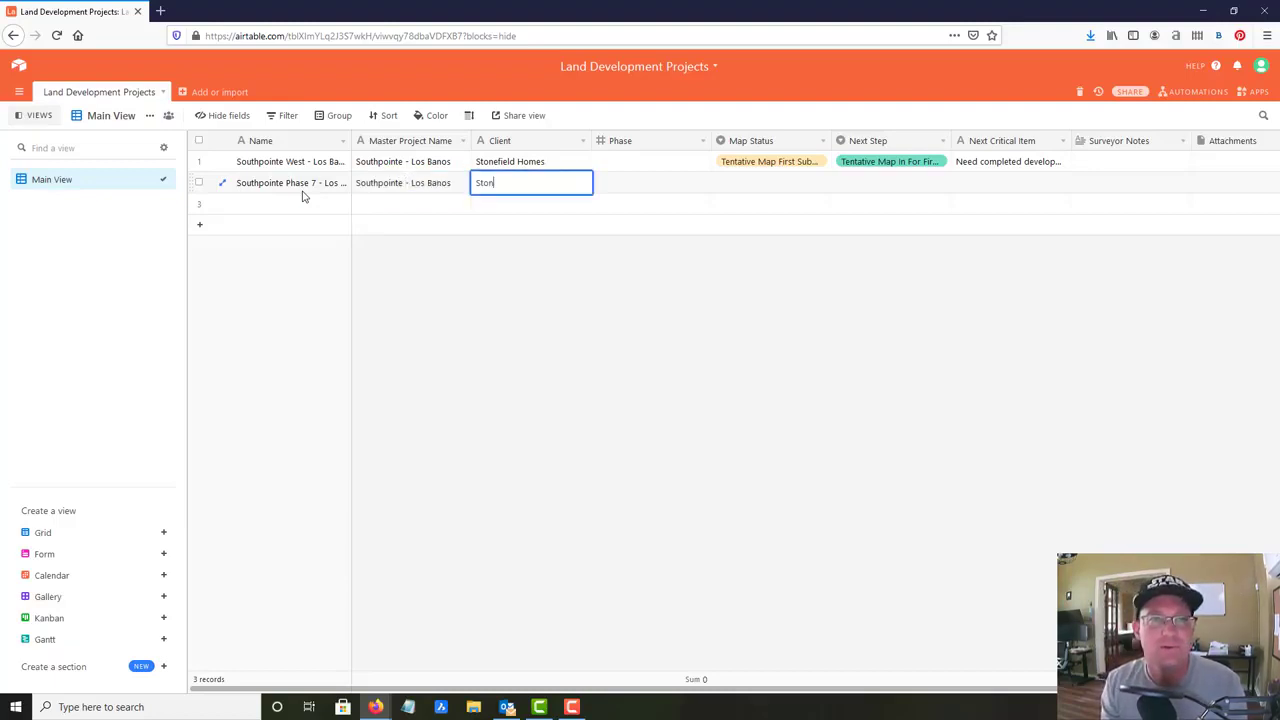
{"action": "type", "text": "efield Ho"}
{"action": "key", "text": "BackSpace"}
{"action": "key", "text": "BackSpace"}
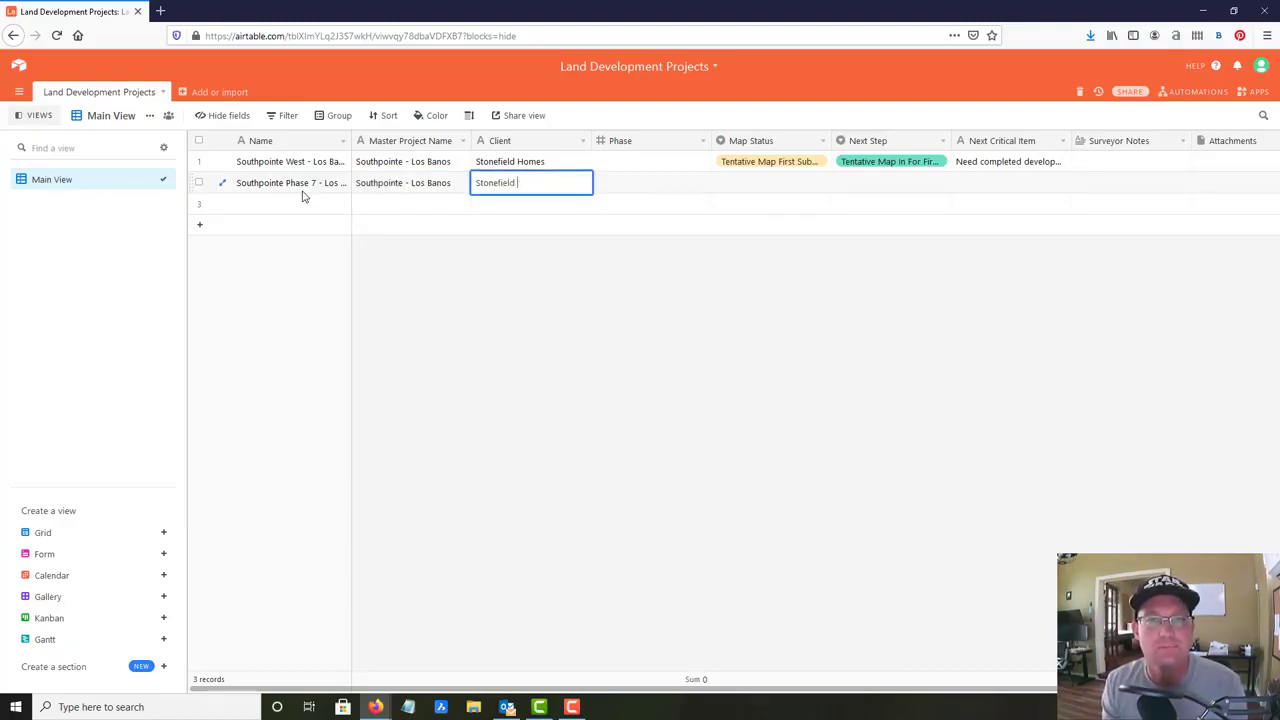
{"action": "type", "text": "Homes"}
{"action": "key", "text": "Tab"}
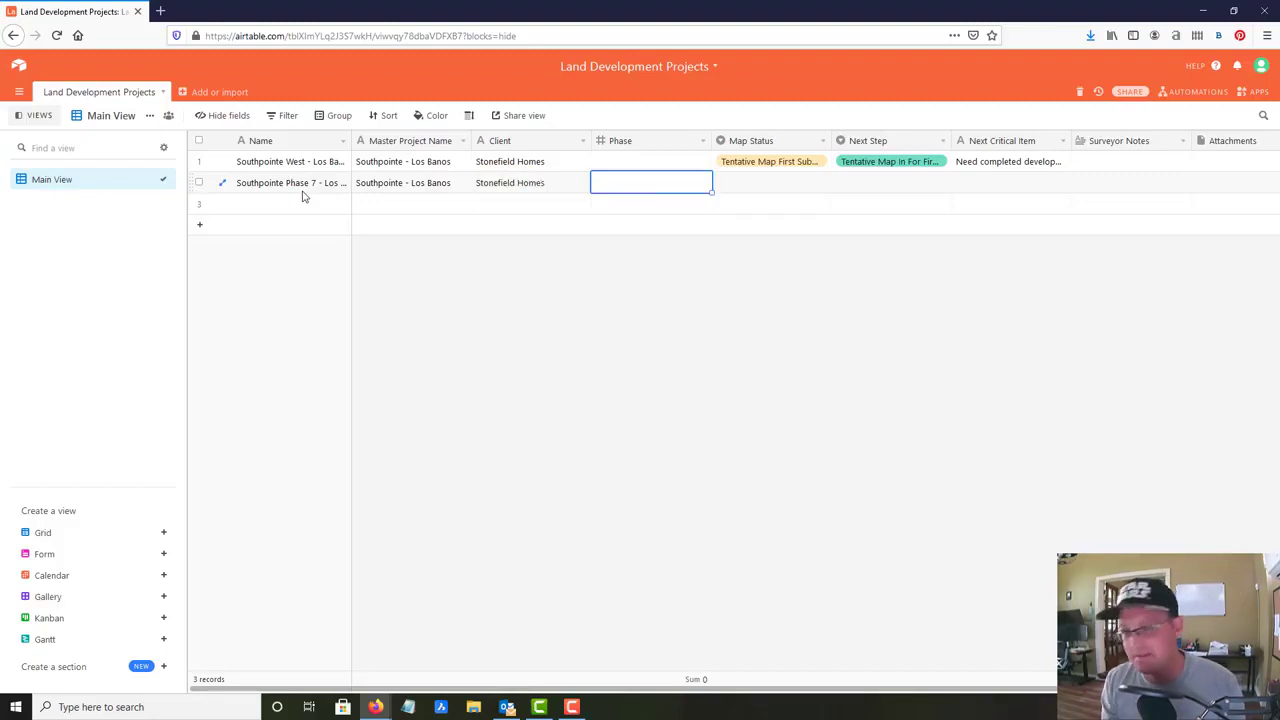
- Set the second record's Phase to 7 and its Map Status to "Final Parcel Map First Submittal"
{"action": "type", "text": "7"}
{"action": "key", "text": "Return"}
{"action": "key", "text": "Up"}
{"action": "key", "text": "Right"}
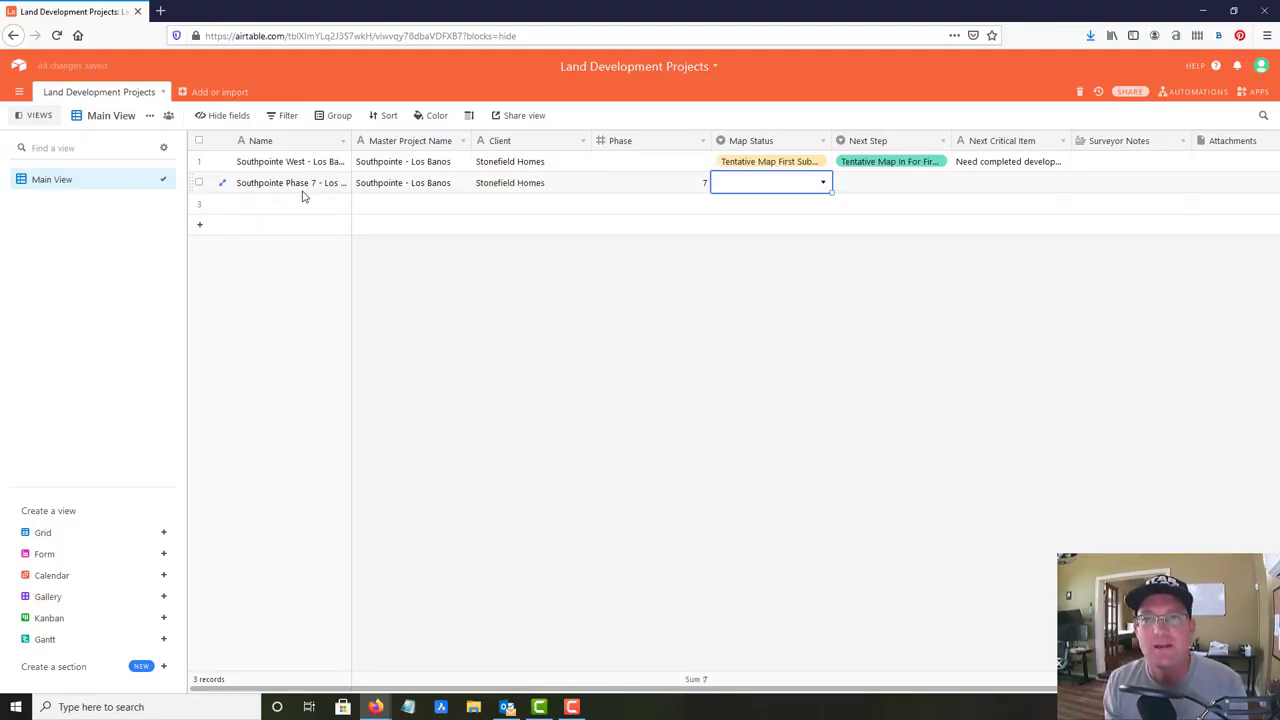
{"action": "key", "text": "Return"}
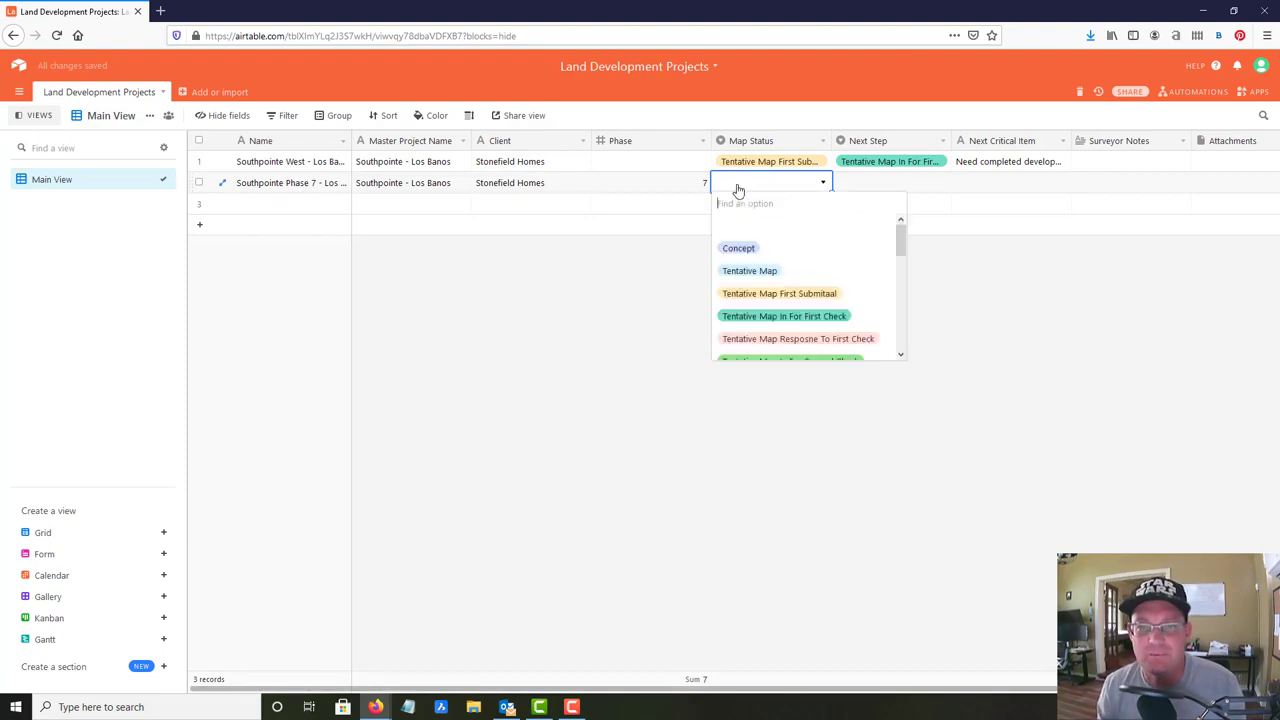
{"action": "scroll", "coordinate": [805, 285], "scroll_direction": "down", "scroll_amount": 5}
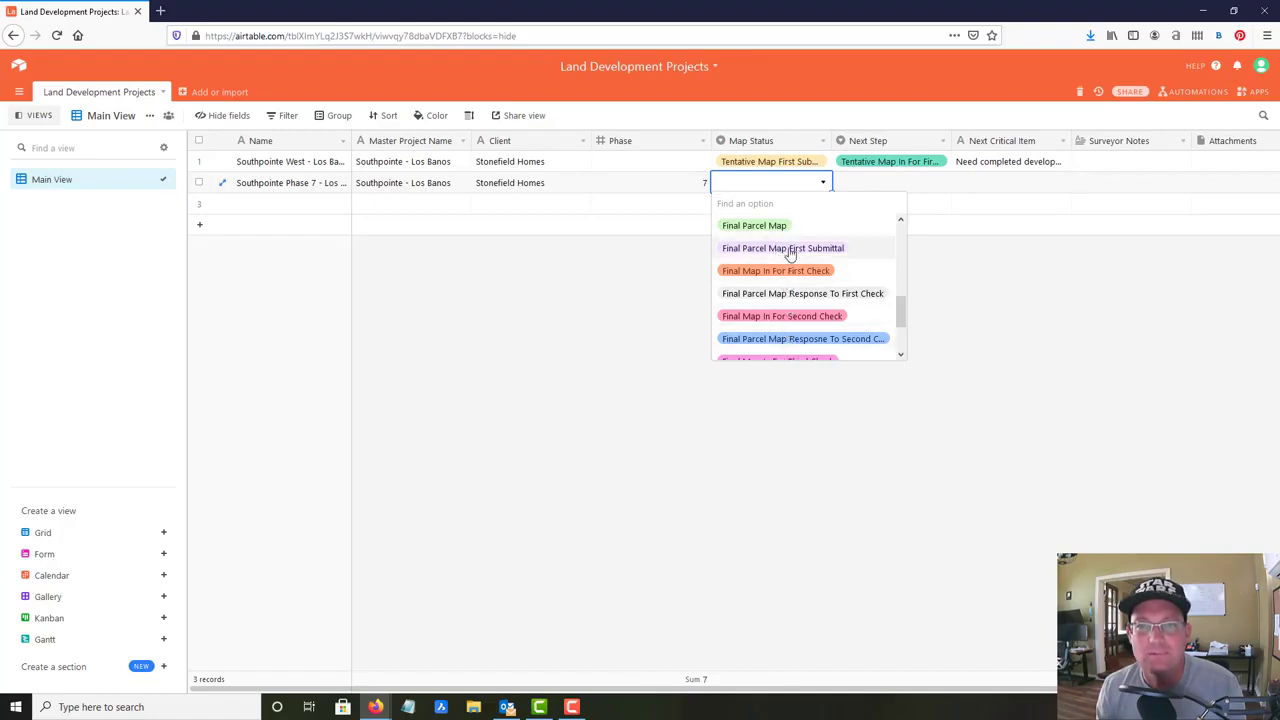
{"action": "scroll", "coordinate": [800, 255], "scroll_direction": "up", "scroll_amount": 2}
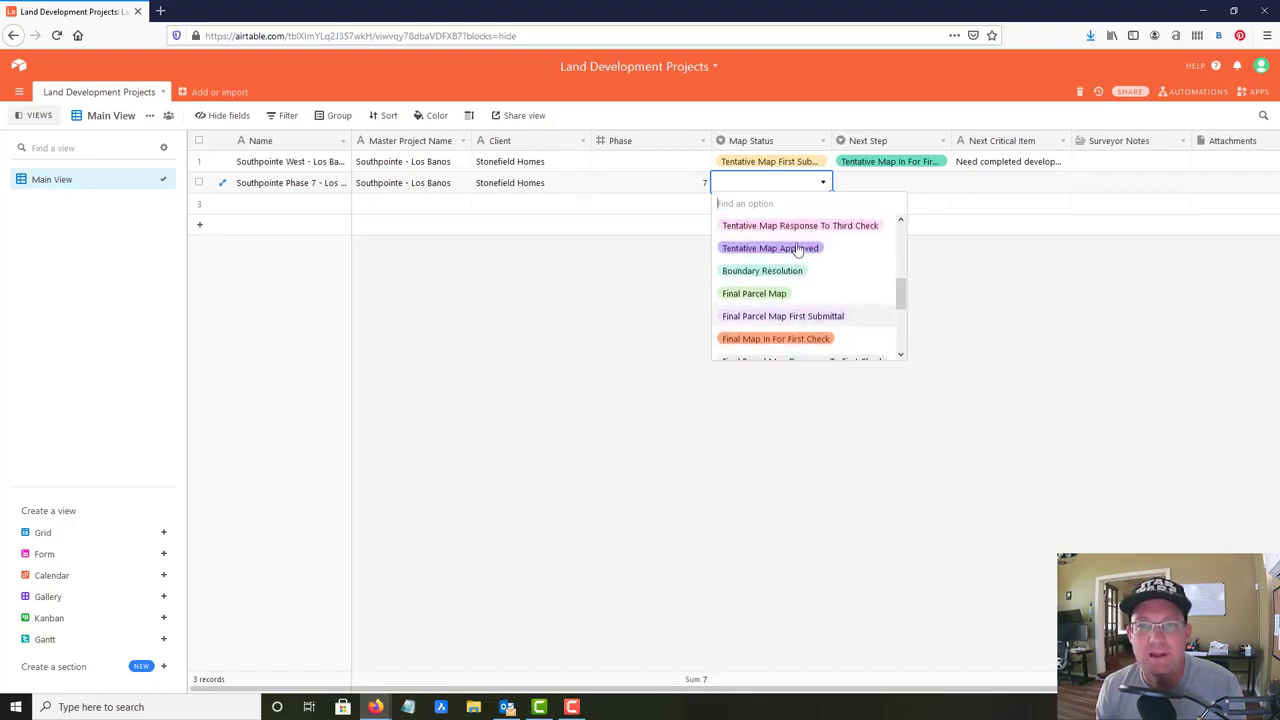
{"action": "left_click", "coordinate": [778, 316]}
{"action": "left_click", "coordinate": [823, 141]}
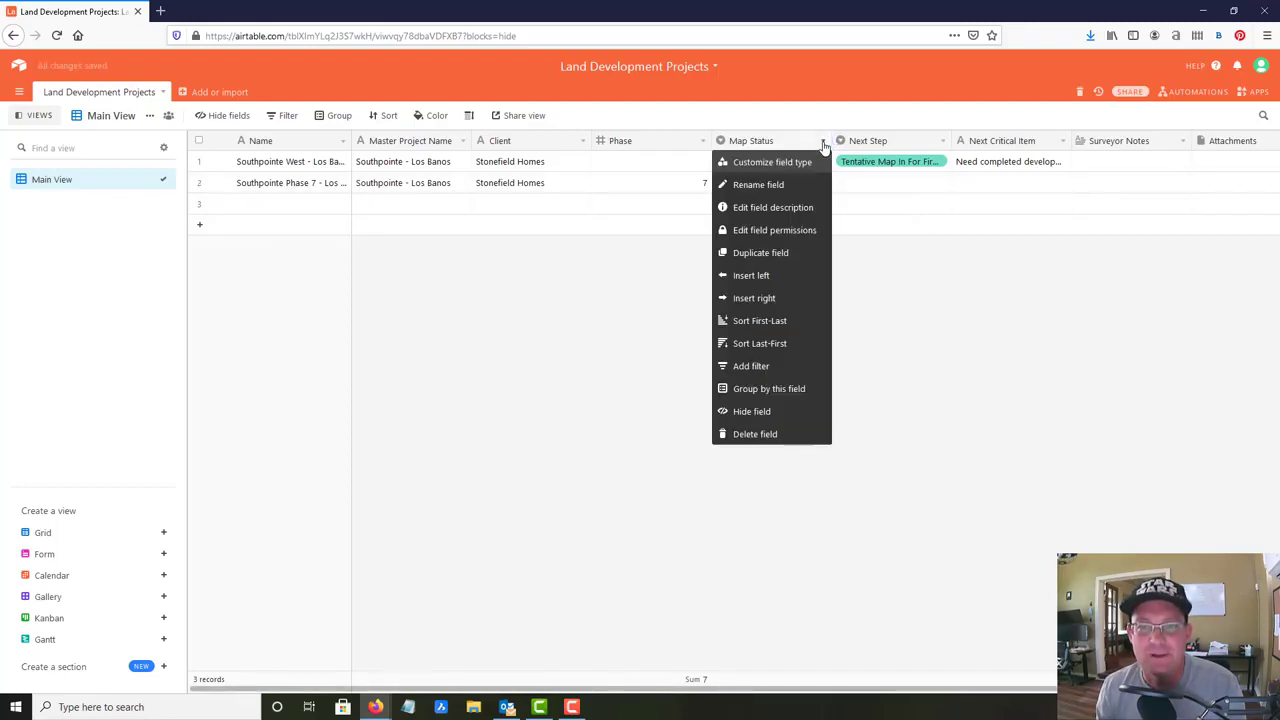
{"action": "left_click", "coordinate": [773, 214]}
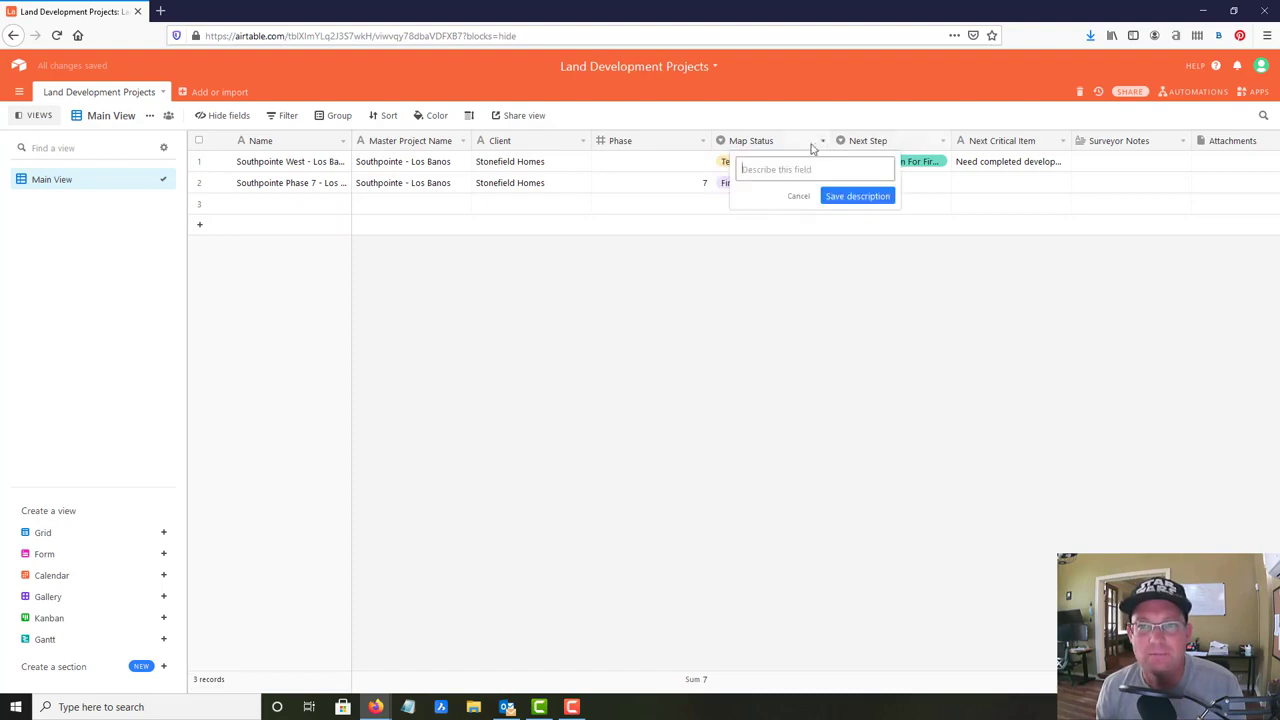
{"action": "left_click", "coordinate": [820, 146]}
- Rename the Map Status options "Final Parcel Map" and "Final Parcel Map First Submittal" to "Final Map" and "Final Map First Submittal", and save the field
{"action": "left_click", "coordinate": [825, 143]}
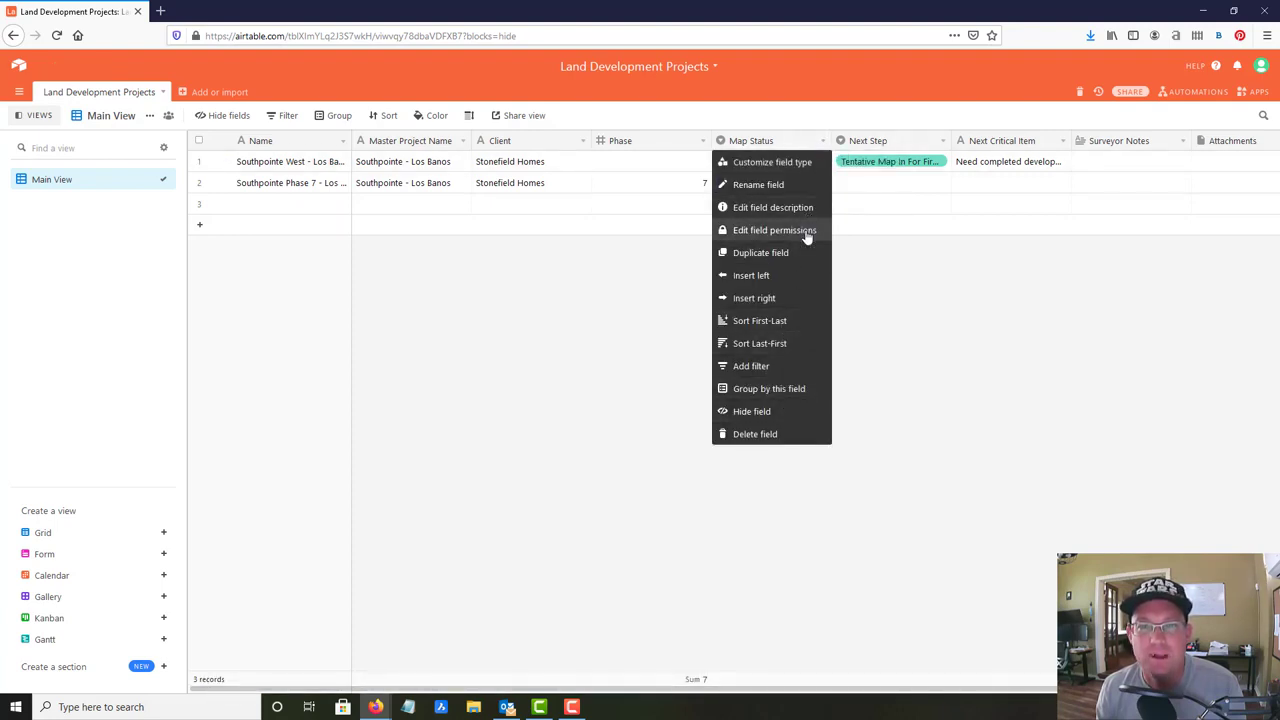
{"action": "left_click", "coordinate": [805, 162]}
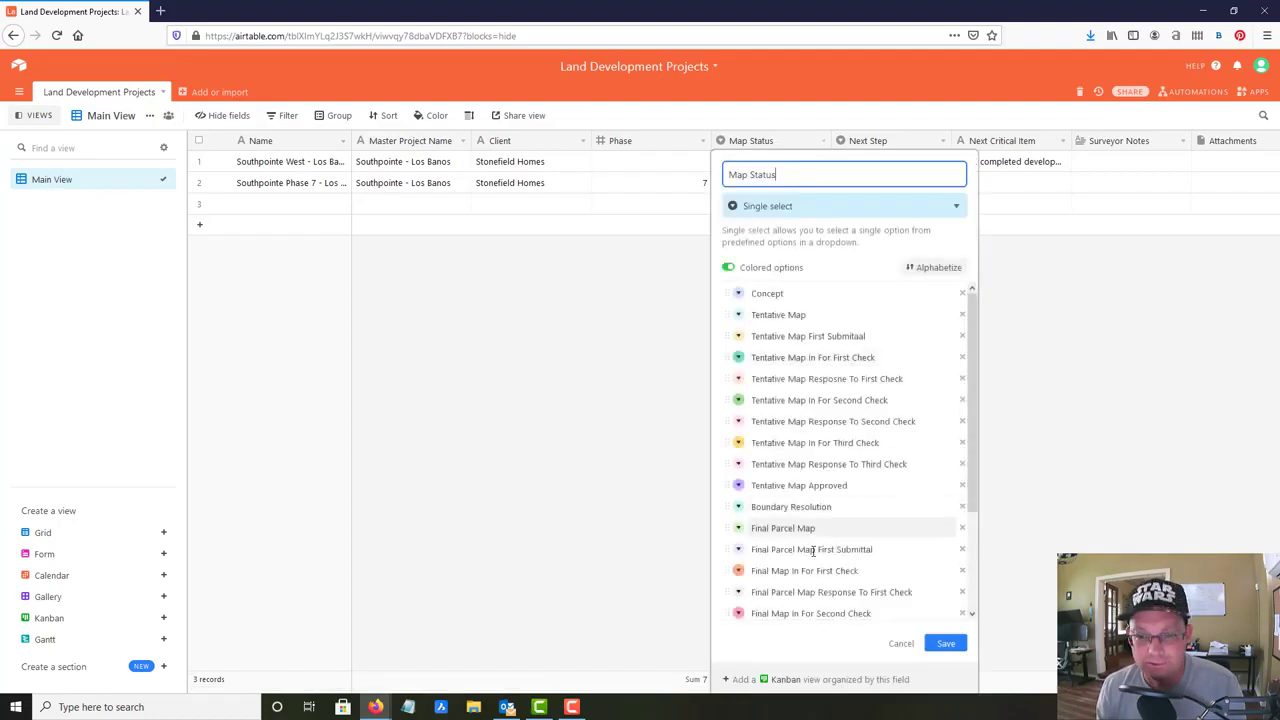
{"action": "scroll", "coordinate": [790, 500], "scroll_direction": "down", "scroll_amount": 1}
{"action": "left_click", "coordinate": [773, 461]}
{"action": "double_click", "coordinate": [783, 461]}
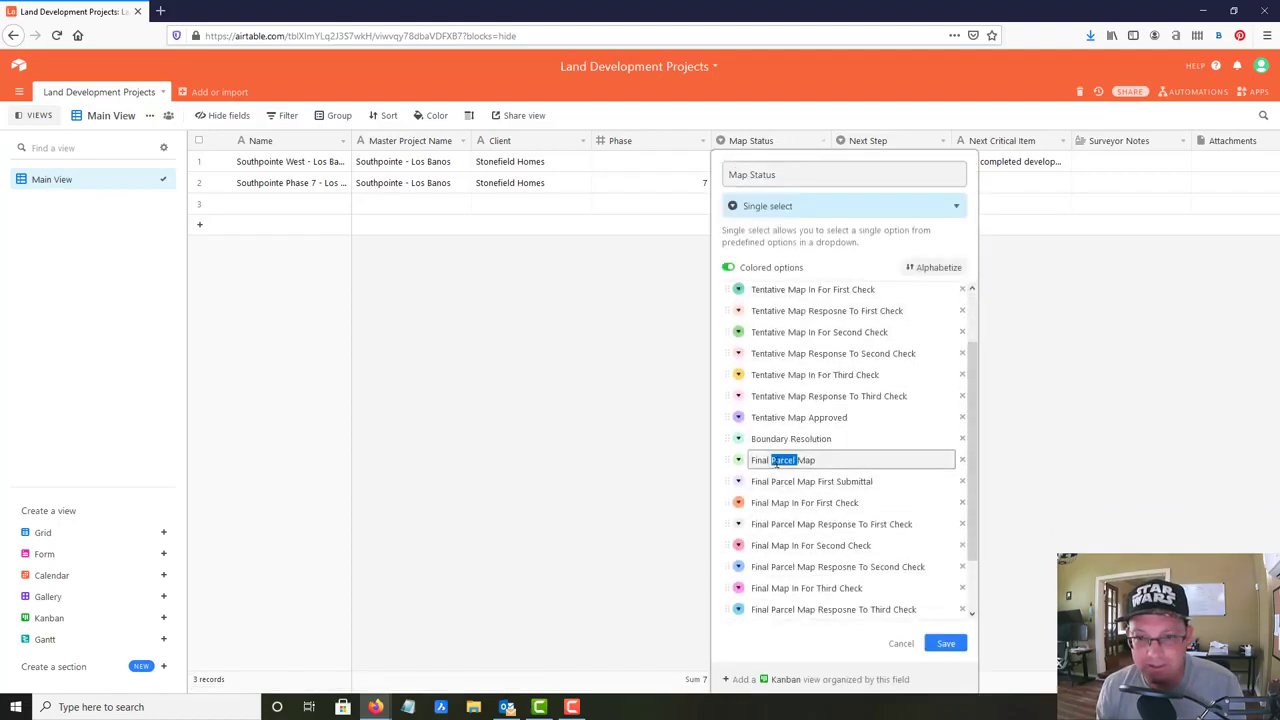
{"action": "key", "text": "BackSpace"}
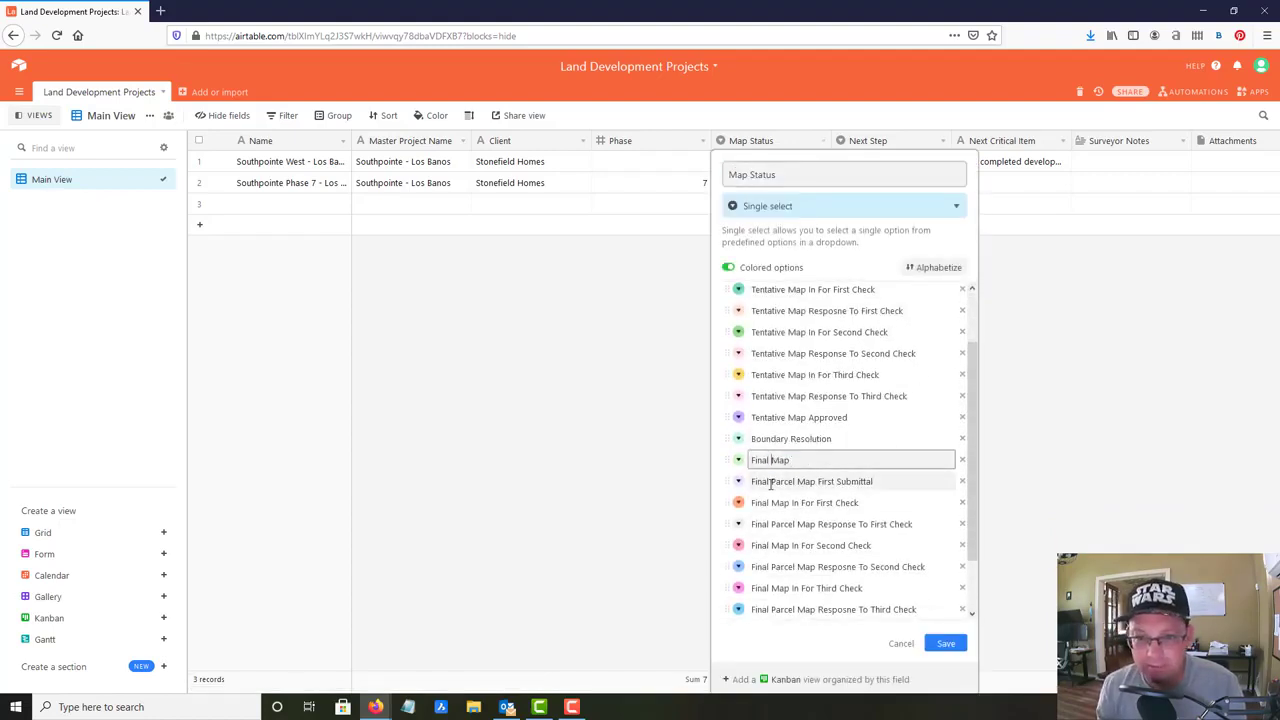
{"action": "left_click_drag", "start_coordinate": [770, 482], "coordinate": [798, 486]}
{"action": "key", "text": "BackSpace"}
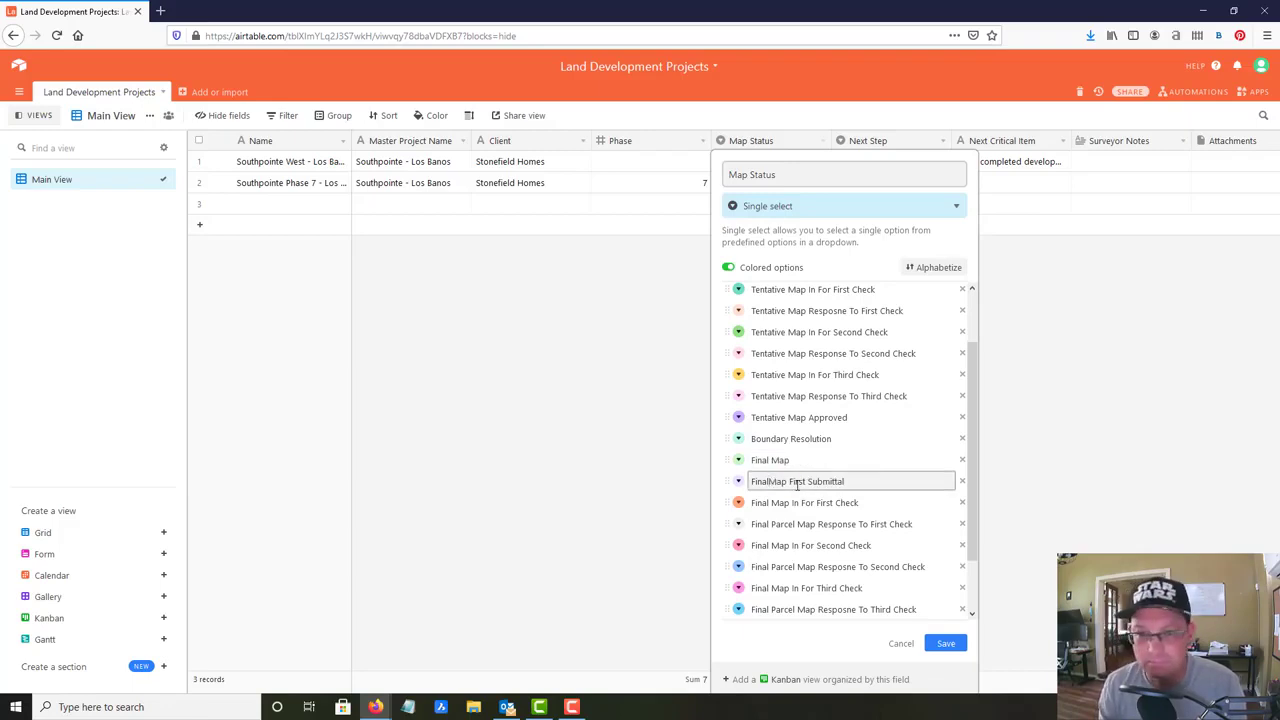
{"action": "left_click", "coordinate": [946, 644]}
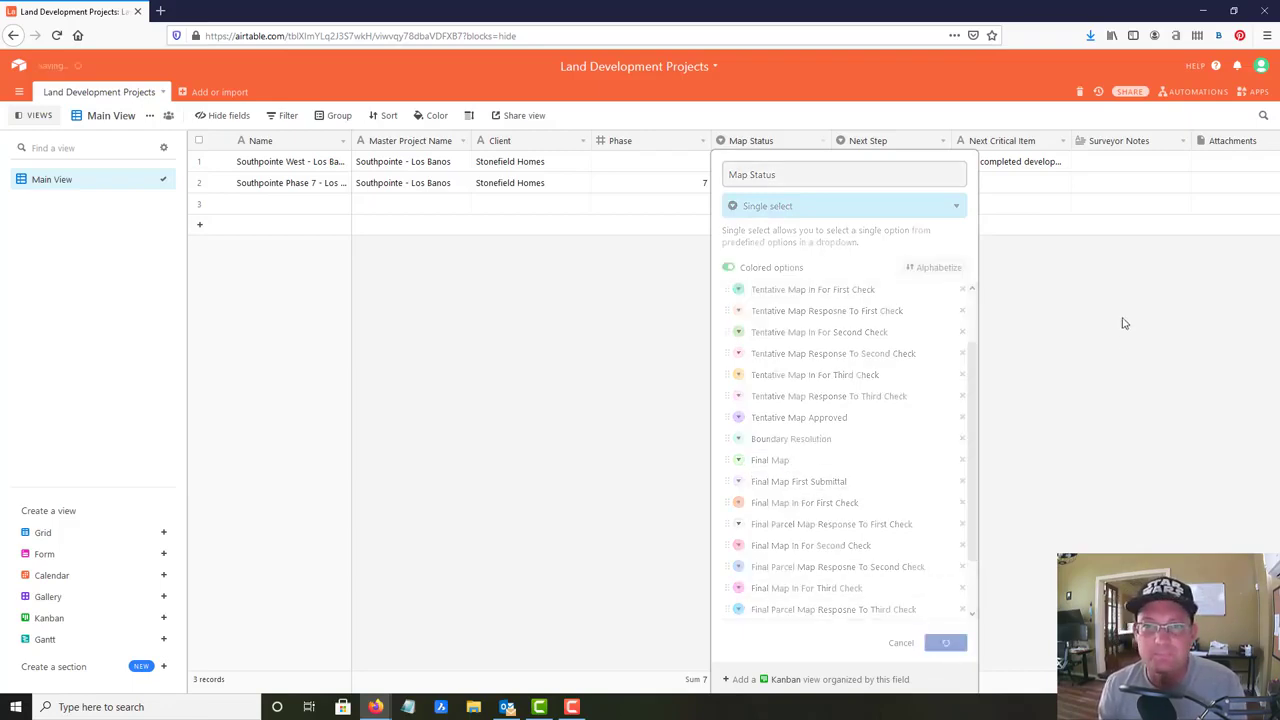
- Set the second record's Next Step to "Final Map In For First Check"
{"action": "left_click", "coordinate": [908, 188]}
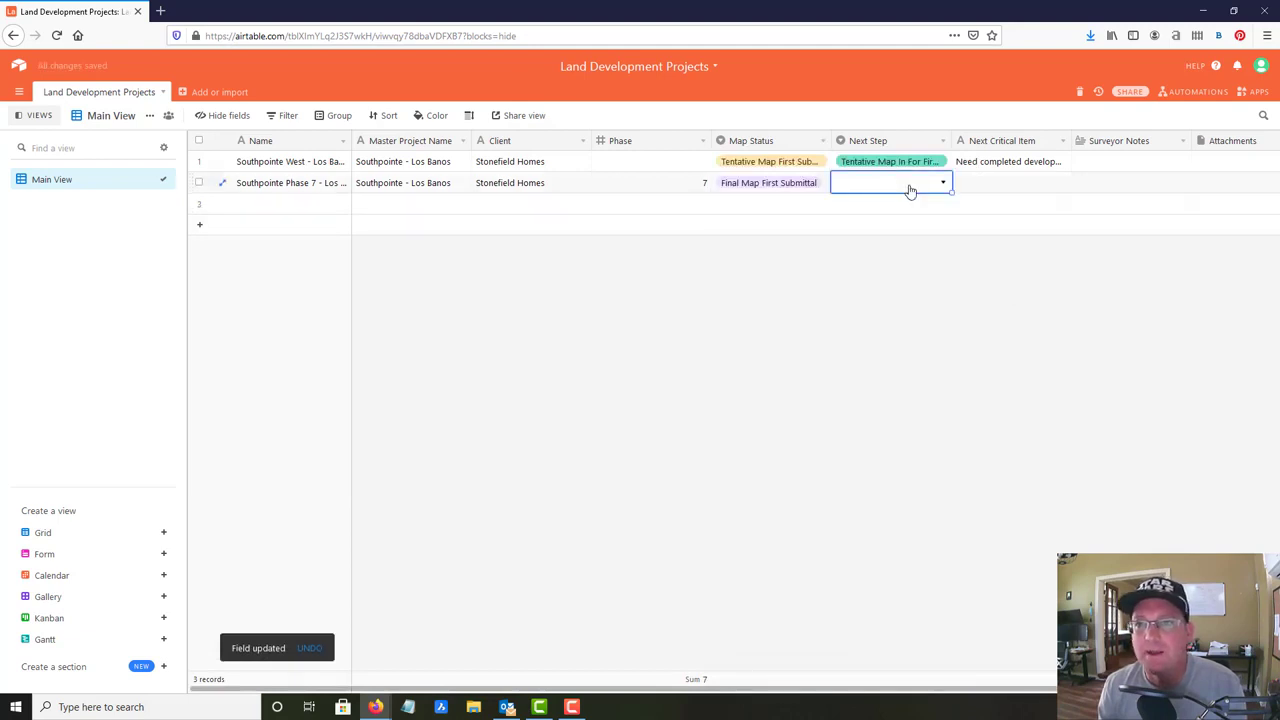
{"action": "left_click", "coordinate": [908, 188]}
{"action": "scroll", "coordinate": [913, 313], "scroll_direction": "down", "scroll_amount": 2}
{"action": "scroll", "coordinate": [913, 313], "scroll_direction": "down", "scroll_amount": 1}
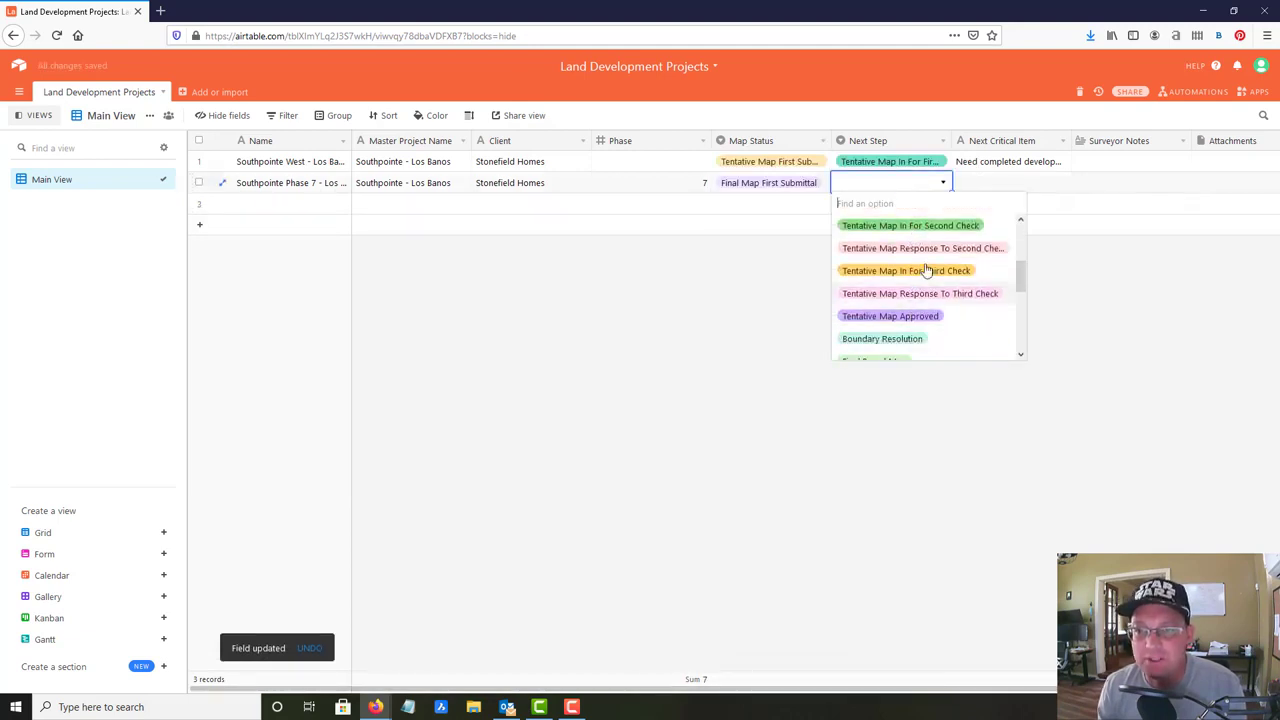
{"action": "scroll", "coordinate": [925, 318], "scroll_direction": "down", "scroll_amount": 2}
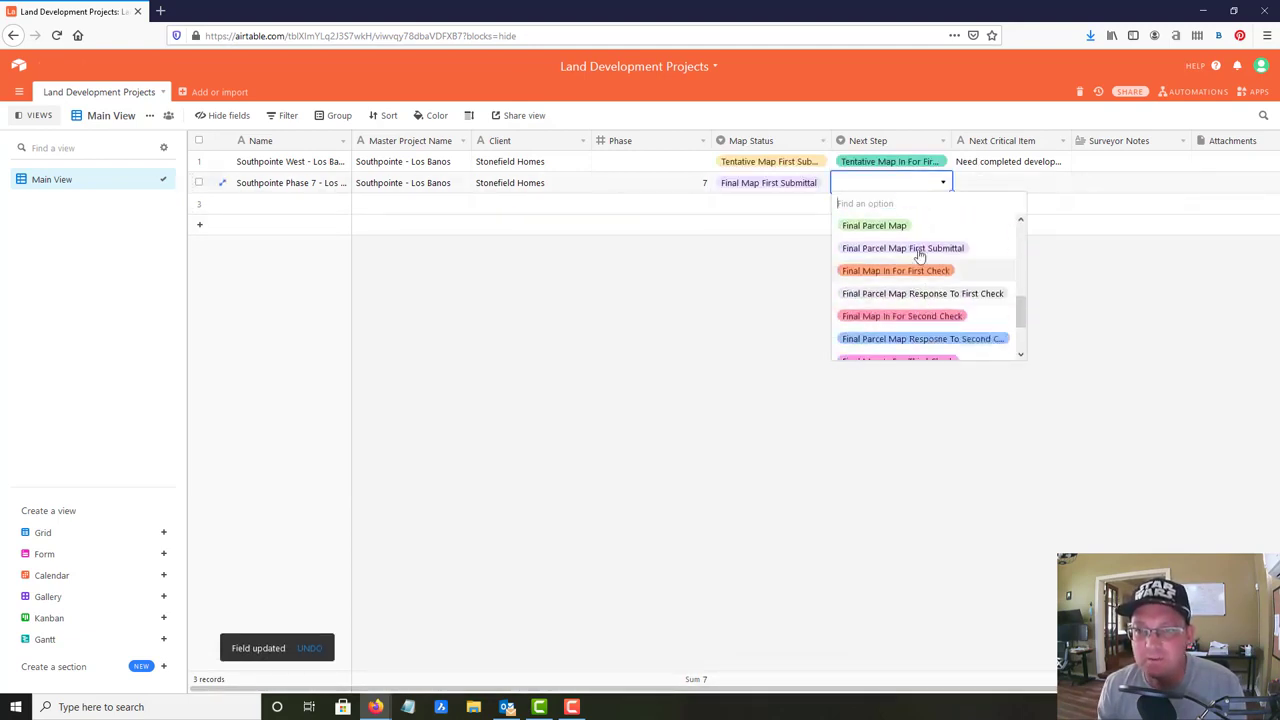
{"action": "left_click", "coordinate": [920, 278]}
- Enter "None." as the second record's Next Critical Item
{"action": "left_click", "coordinate": [996, 186]}
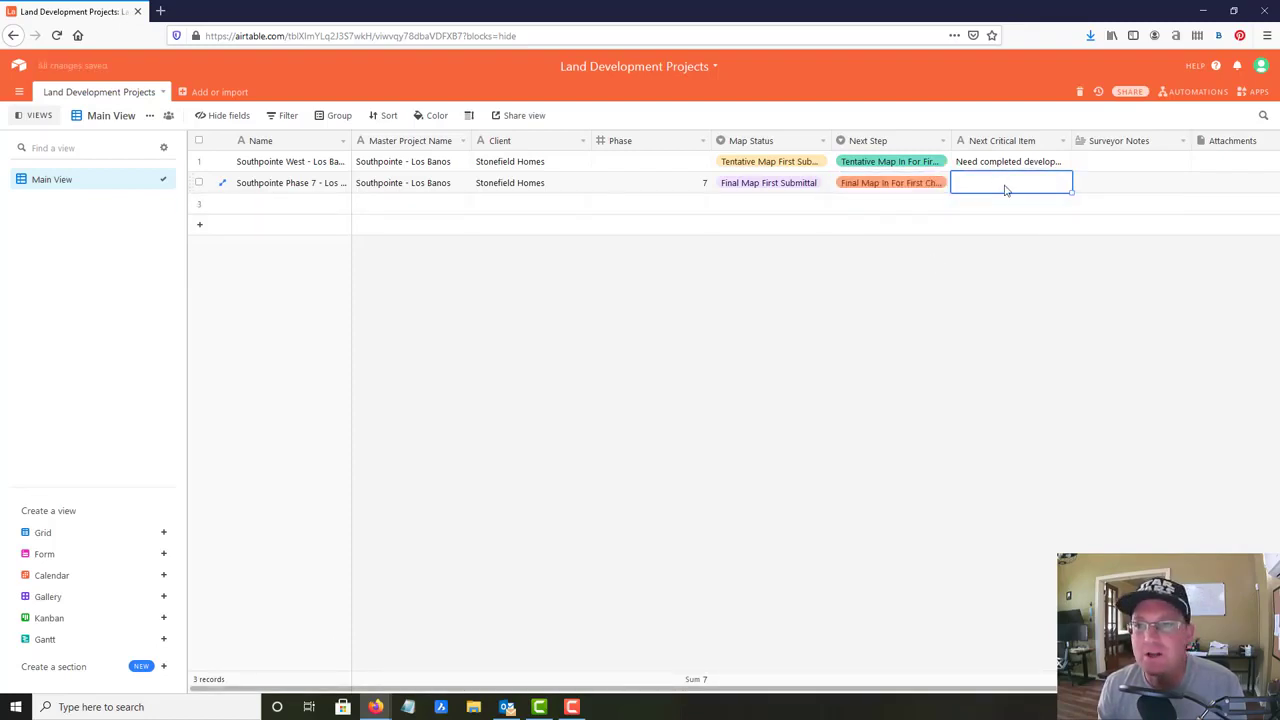
{"action": "left_click", "coordinate": [1006, 188]}
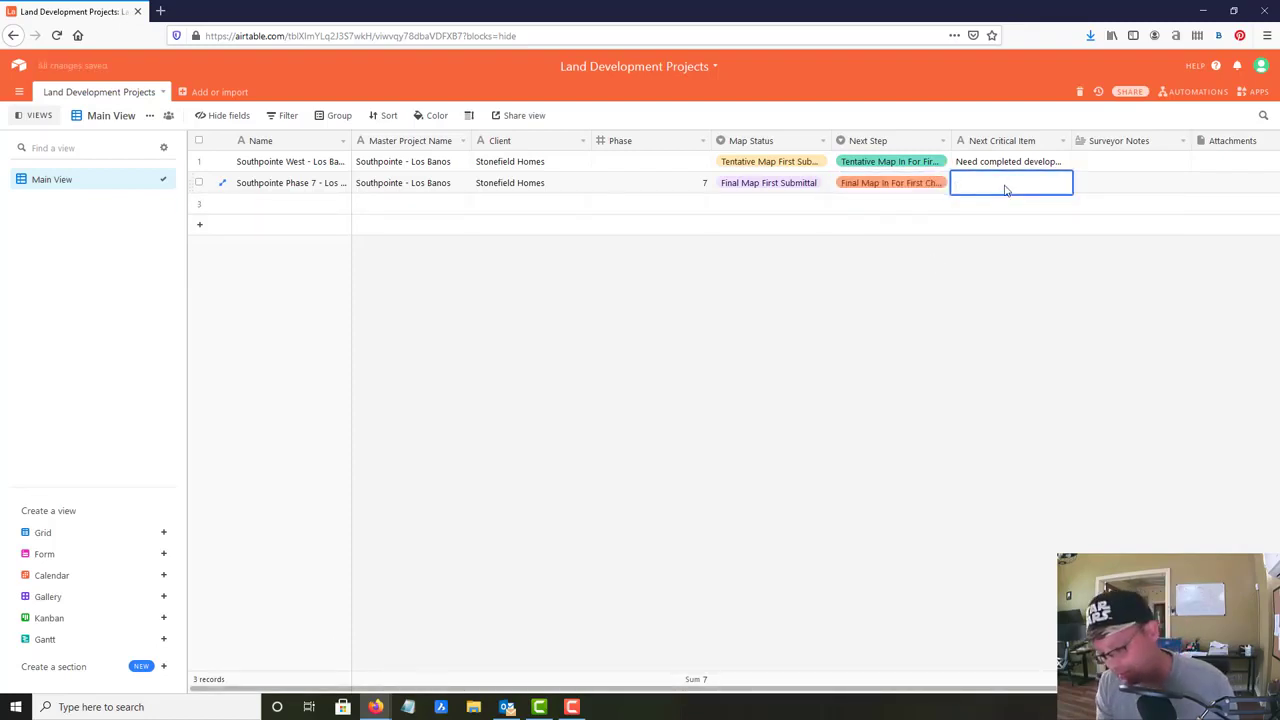
{"action": "type", "text": "None."}
{"action": "key", "text": "Return"}
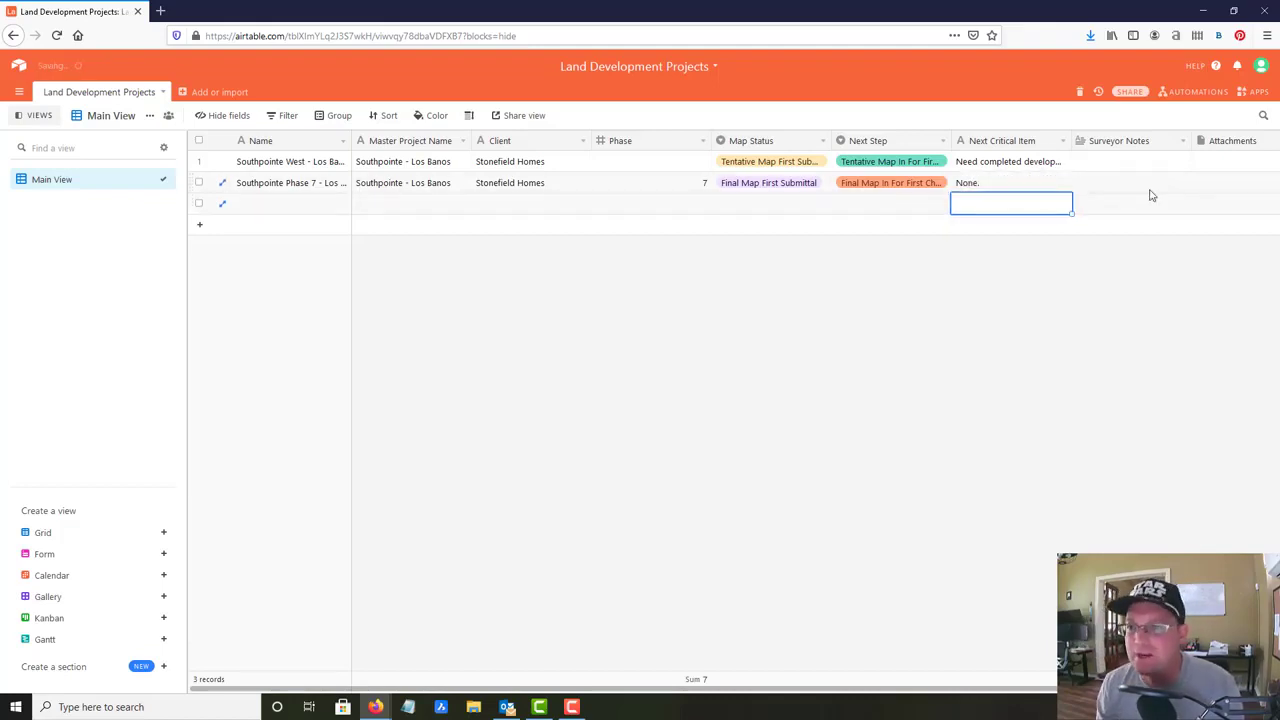
- Name the third record "Southpointe Phase 8 - Los Banos"
{"action": "left_click", "coordinate": [275, 205]}
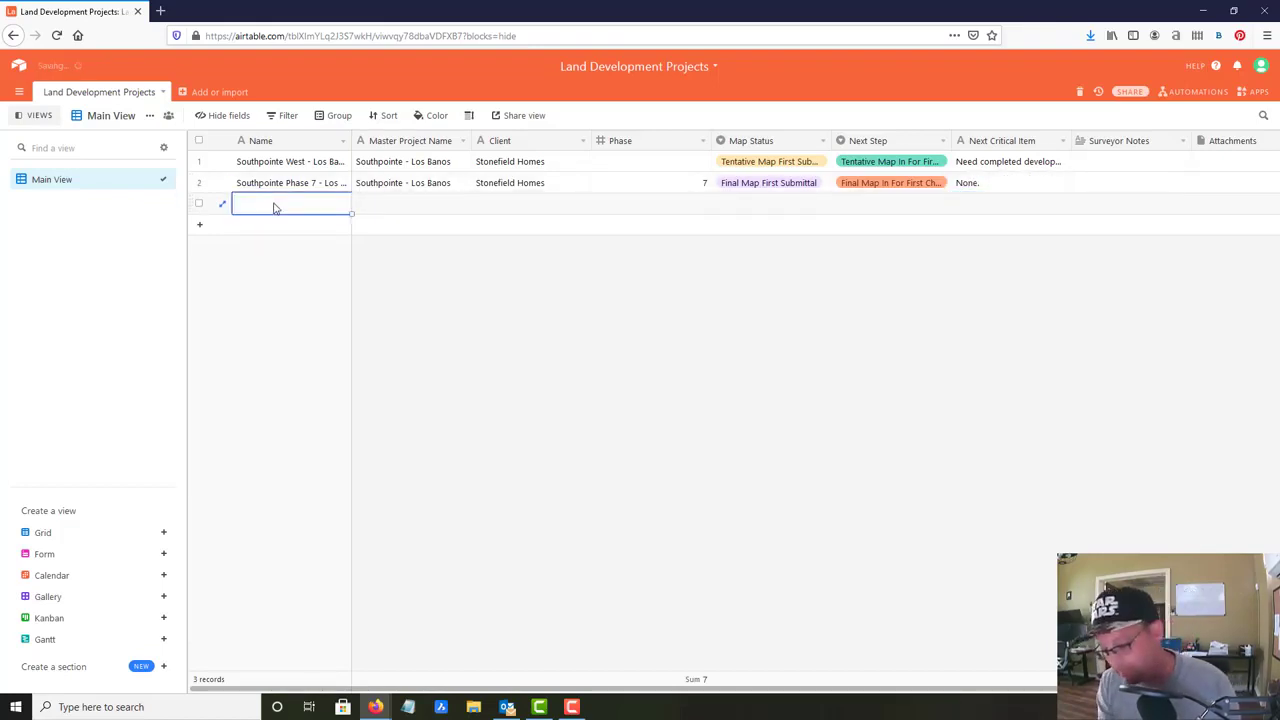
{"action": "type", "text": "Southpo"}
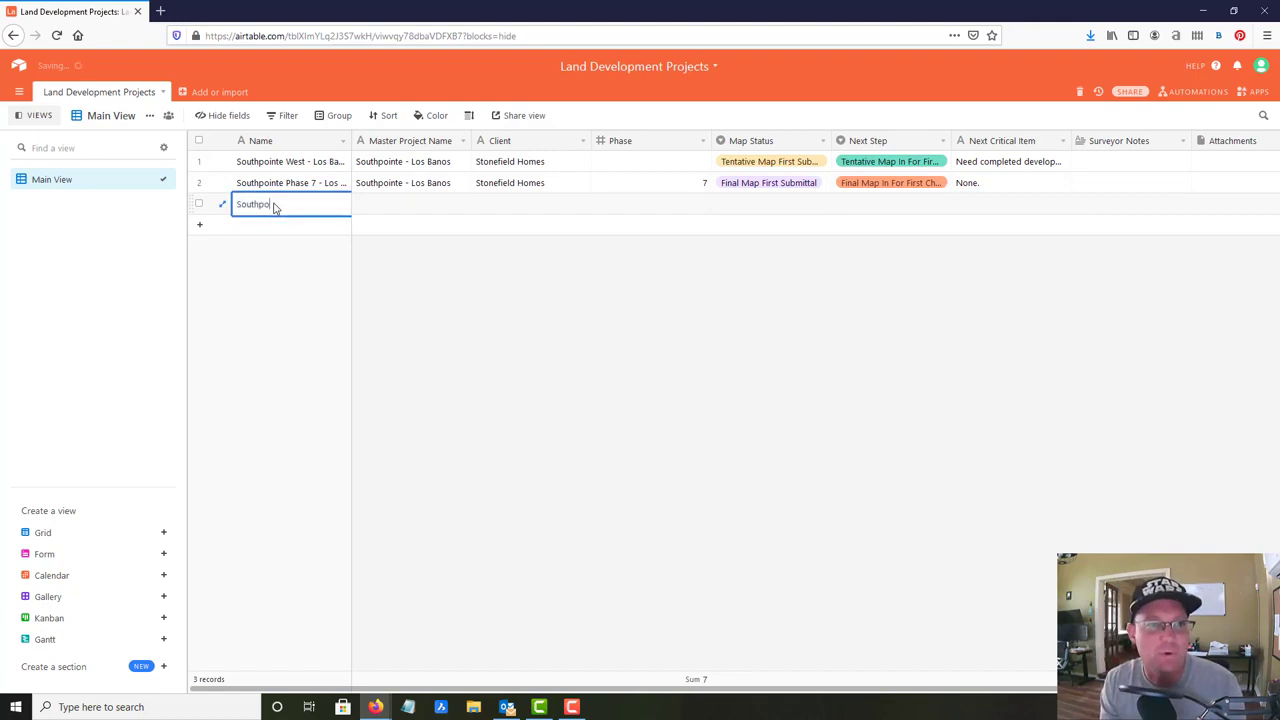
{"action": "type", "text": "inte P"}
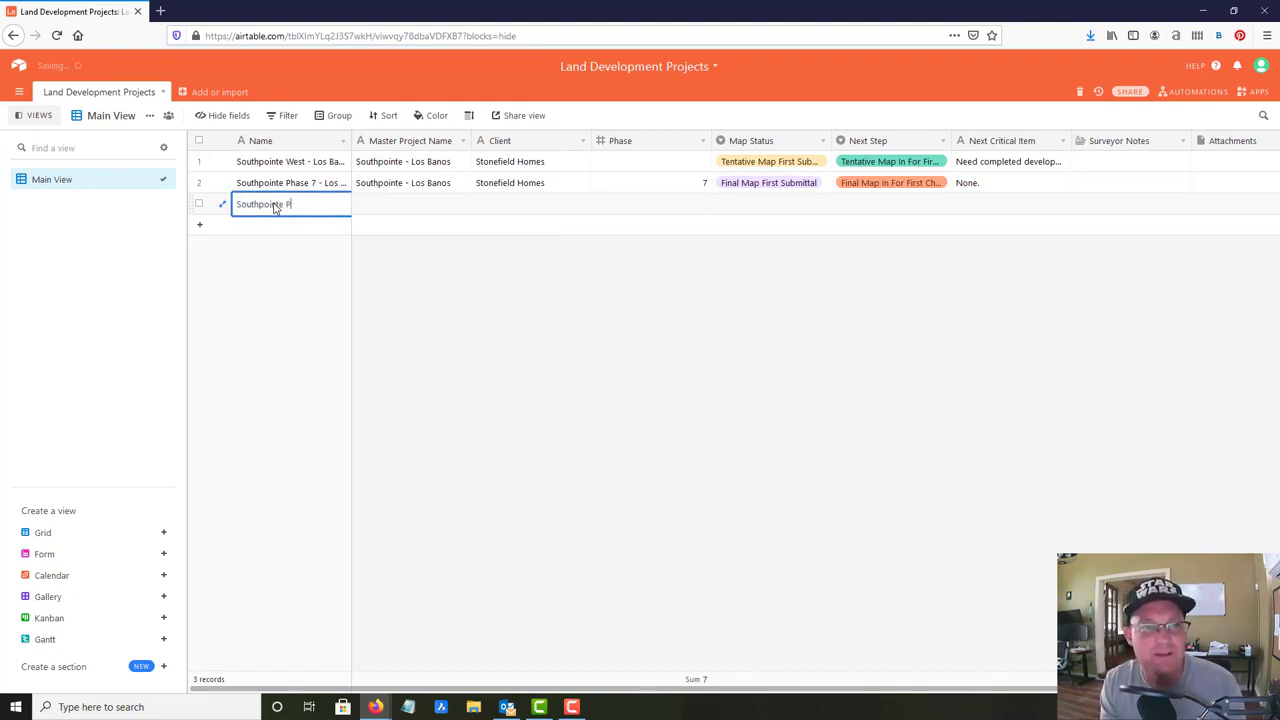
{"action": "type", "text": "hase 8 -"}
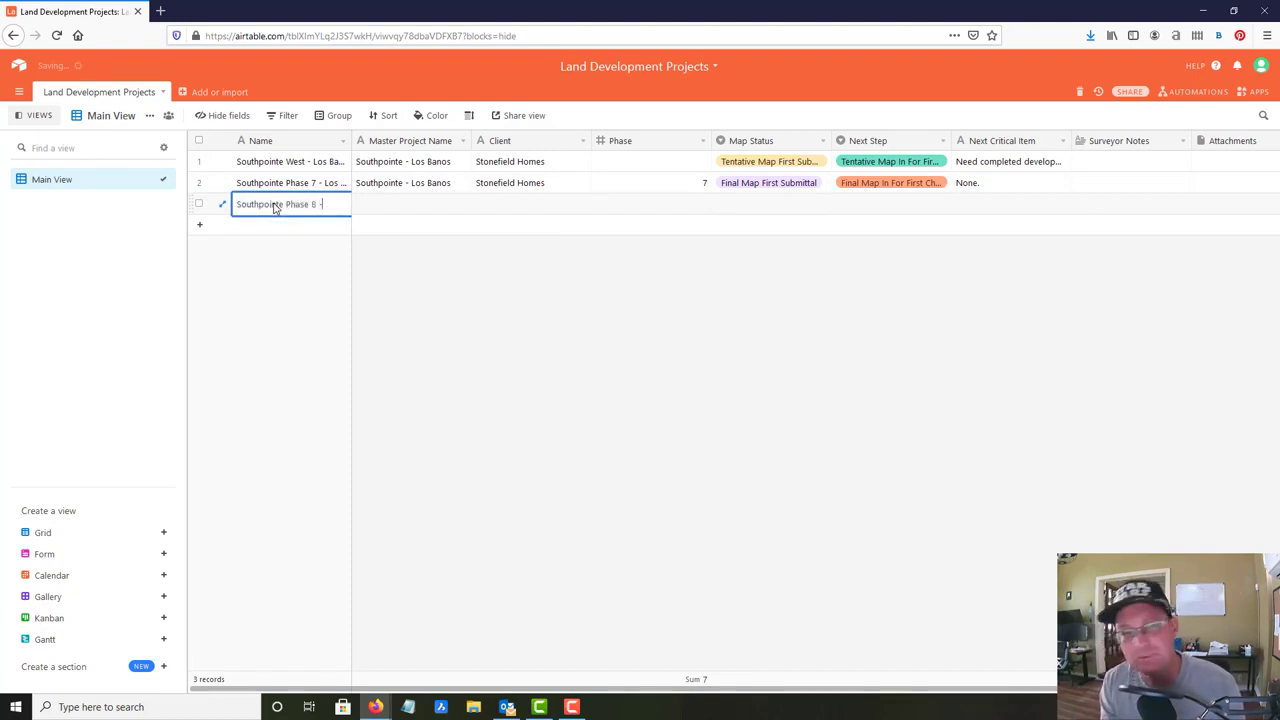
{"action": "type", "text": " Los Banos"}
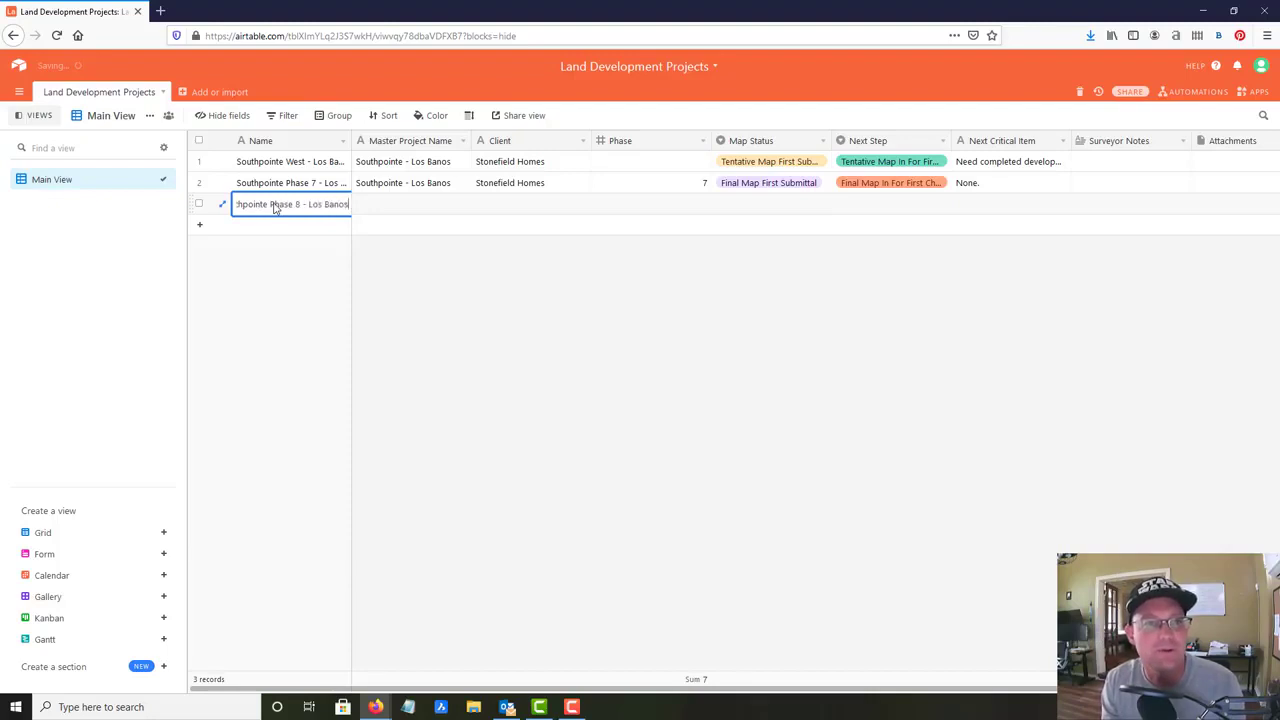
{"action": "key", "text": "Tab"}
- Enter "SouthPointe - Los Banos" as the third record's Master Project Name
{"action": "type", "text": "South"}
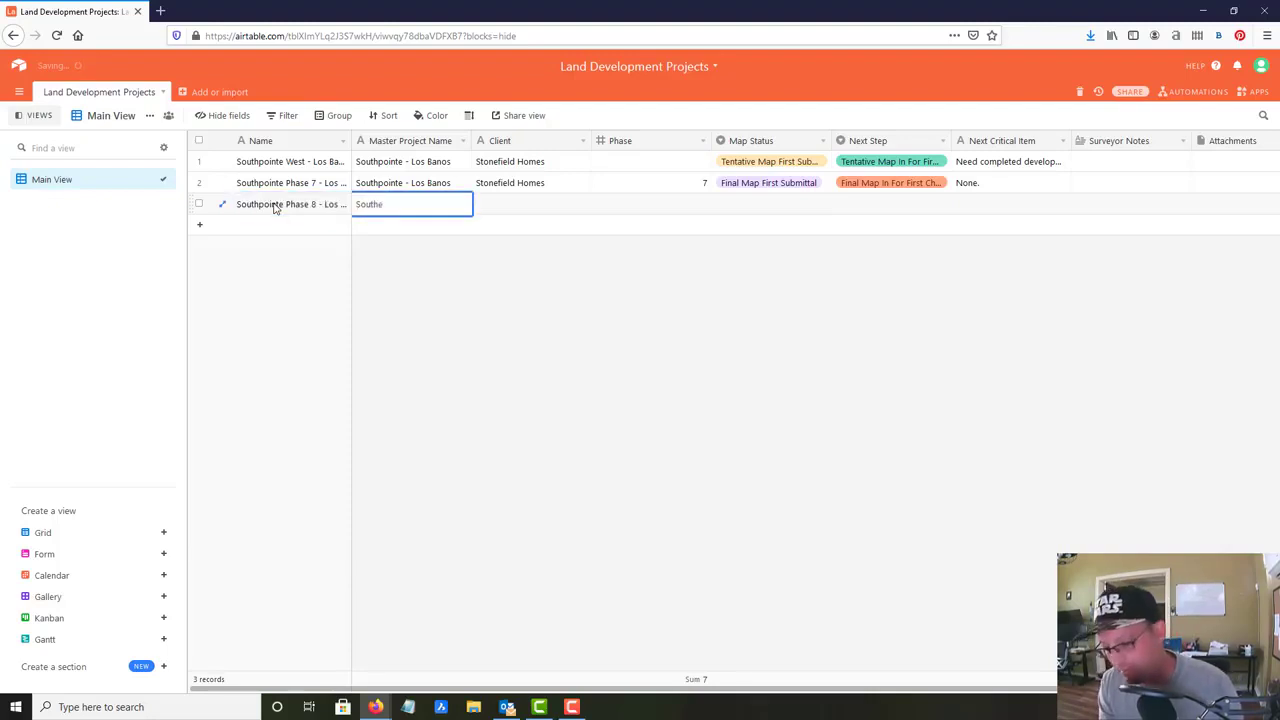
{"action": "type", "text": "Pointe"}
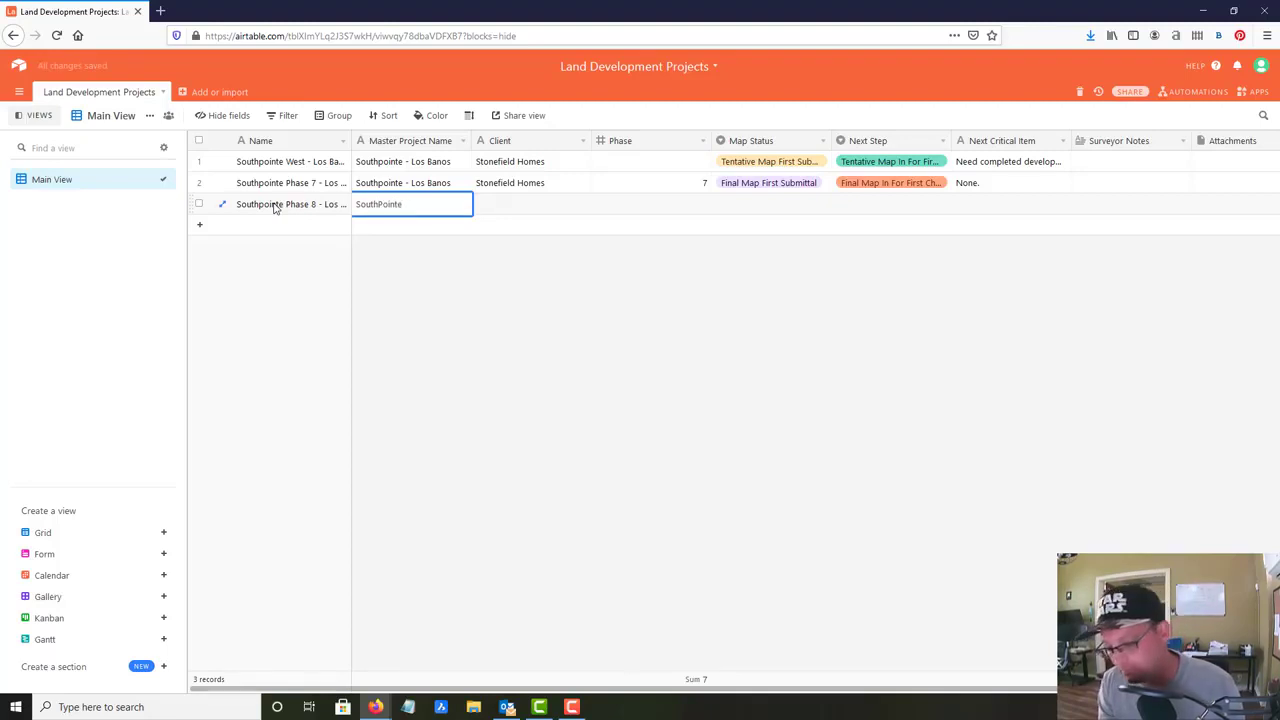
{"action": "type", "text": " - Los Banos"}
{"action": "key", "text": "Tab"}
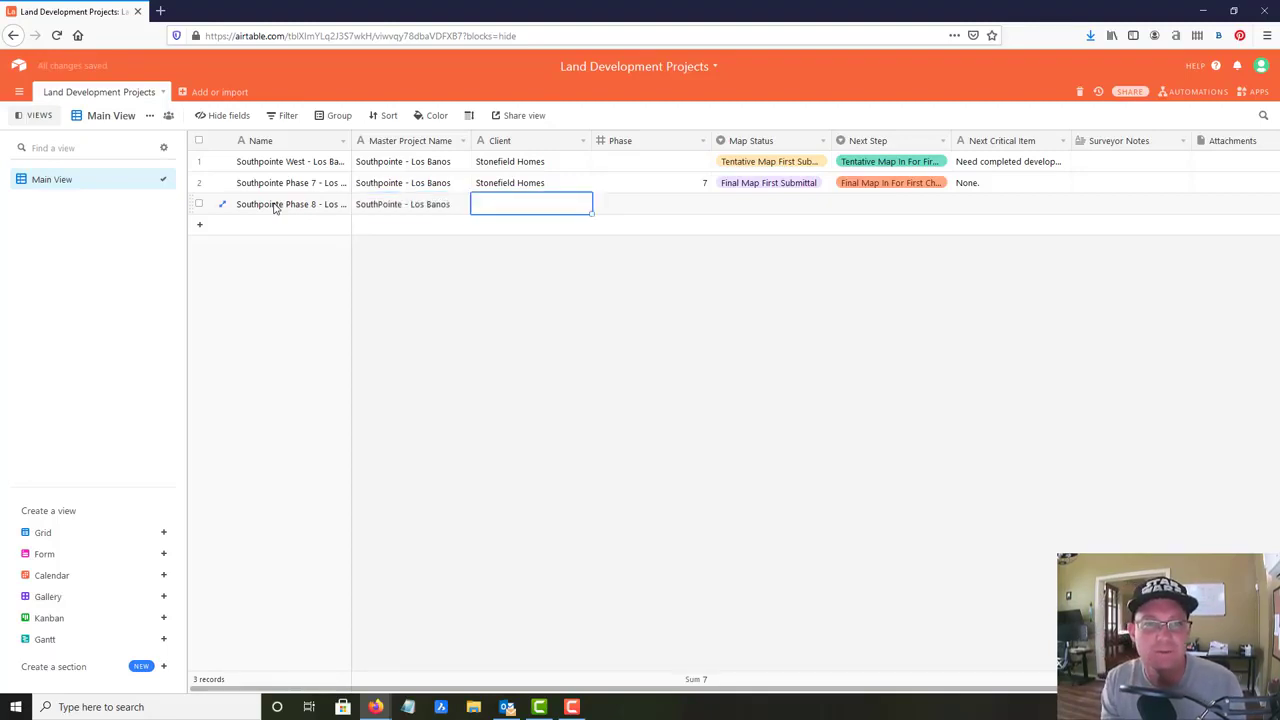
- Set the third record's Client to "Stonefield Homes" and its Phase to 8
{"action": "type", "text": "Stonefield Ho"}
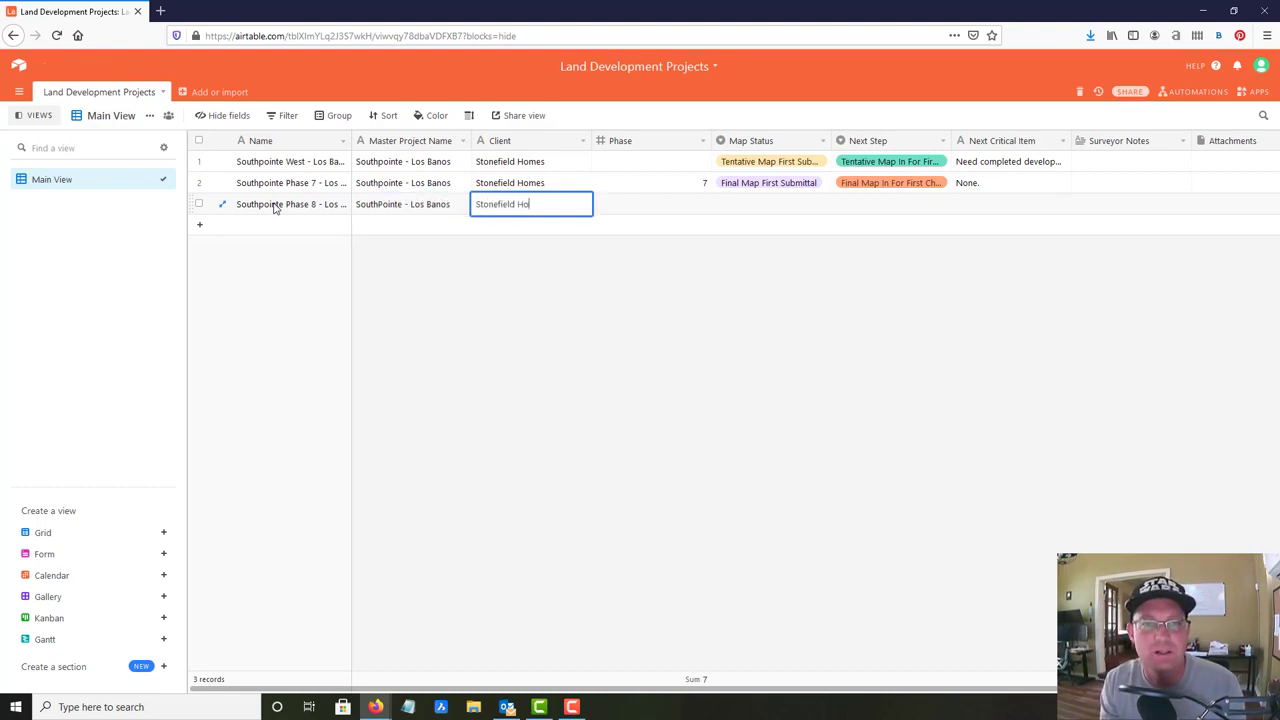
{"action": "type", "text": "mes"}
{"action": "key", "text": "Tab"}
{"action": "type", "text": "8"}
{"action": "key", "text": "Tab"}
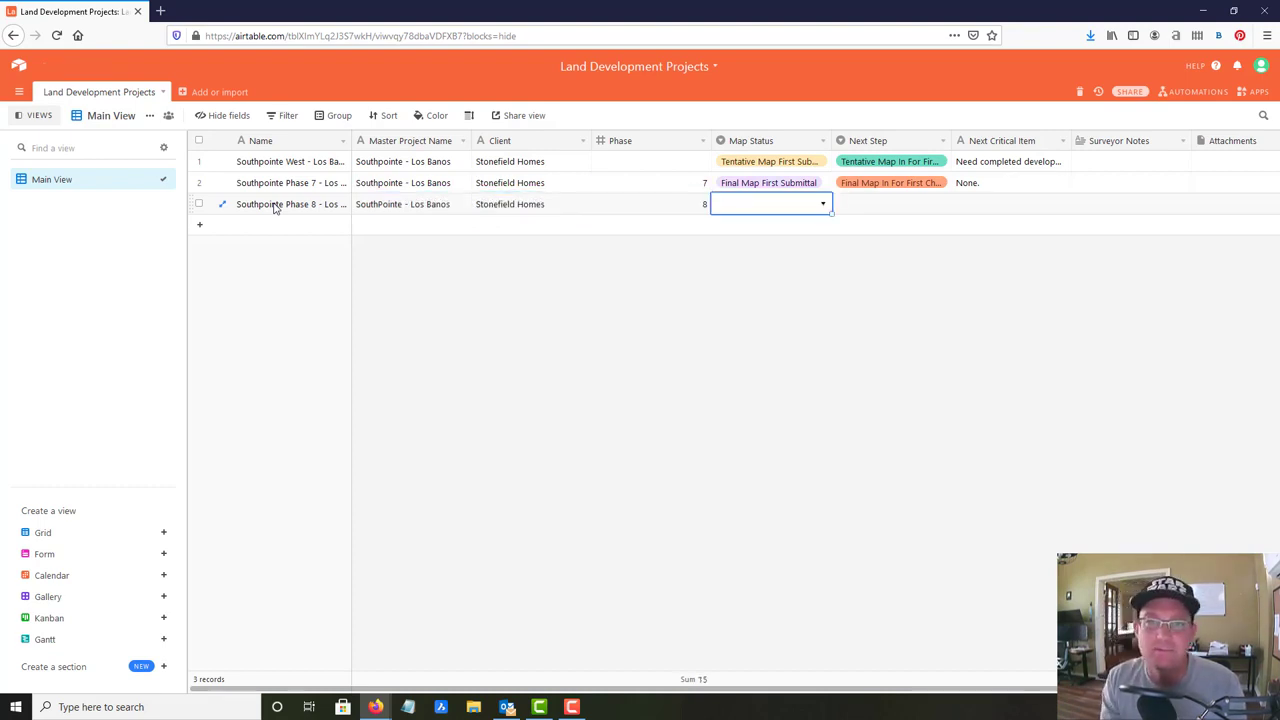
- Set the third record's Map Status to "Final Map First Submittal" and its Next Step to "Final Map In For First Check"
{"action": "type", "text": "F"}
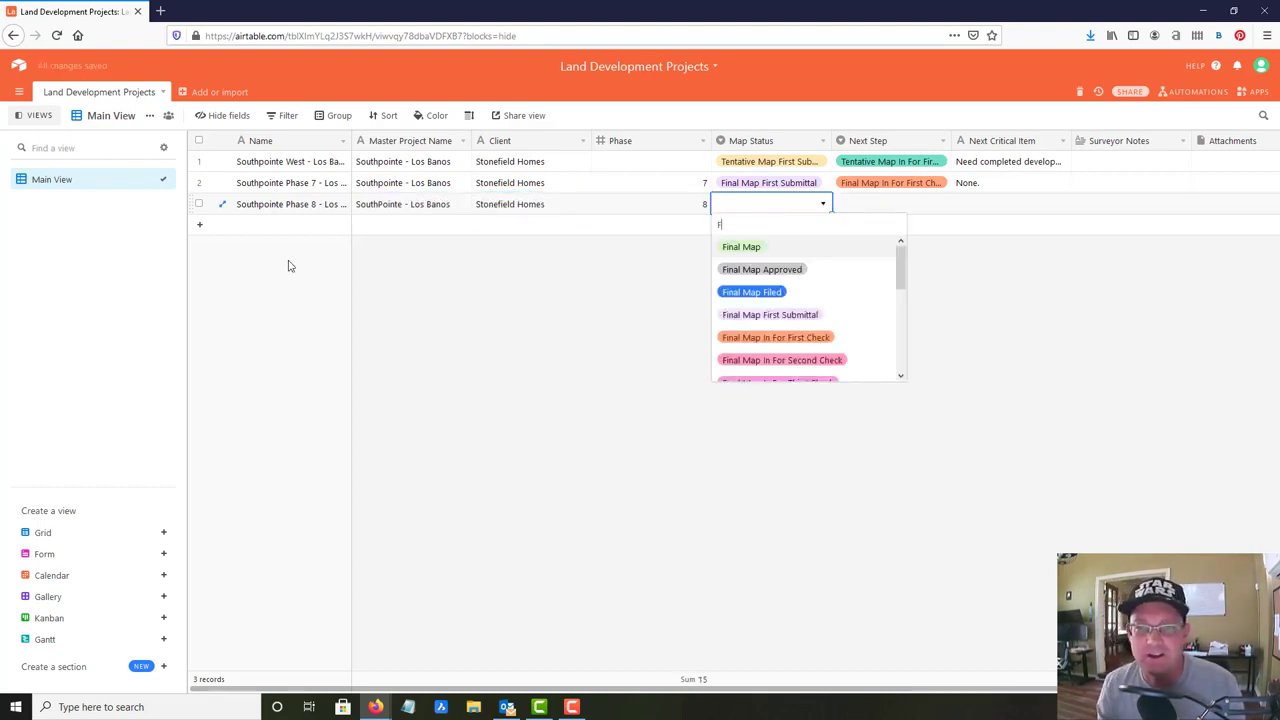
{"action": "left_click", "coordinate": [745, 314]}
{"action": "left_click", "coordinate": [903, 205]}
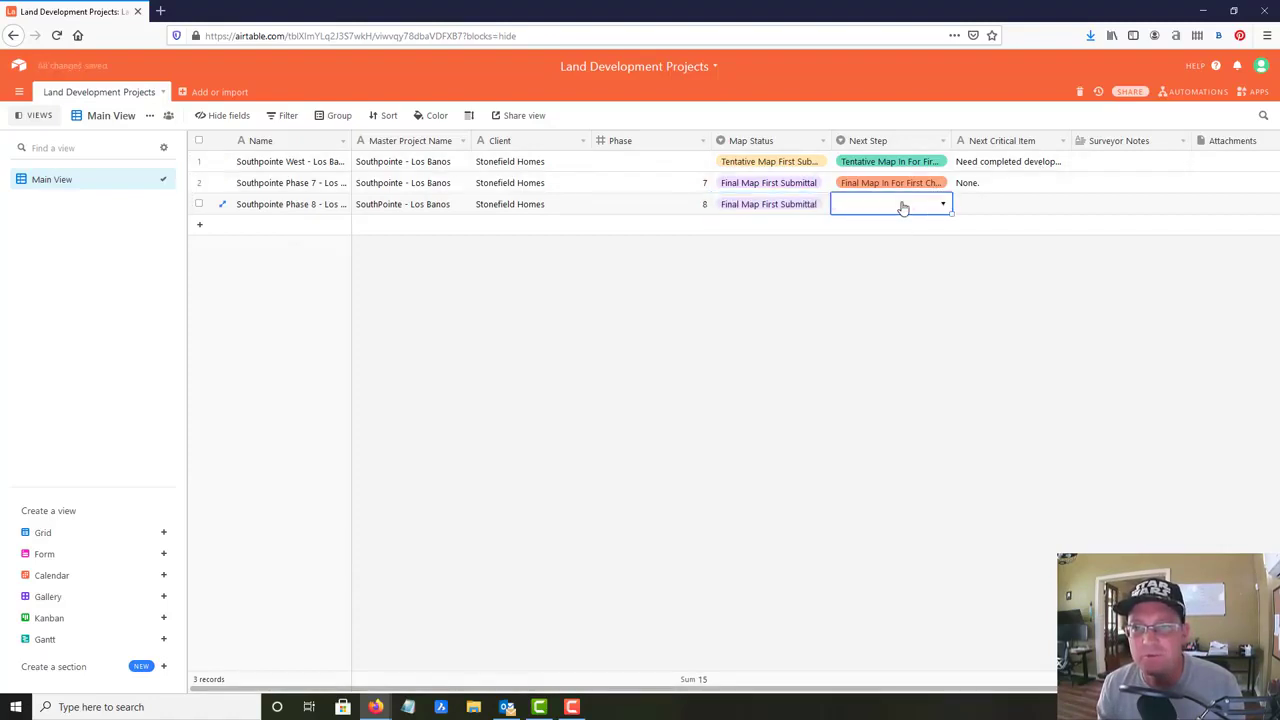
{"action": "left_click", "coordinate": [903, 205]}
{"action": "scroll", "coordinate": [920, 320], "scroll_direction": "down", "scroll_amount": 2}
{"action": "scroll", "coordinate": [924, 343], "scroll_direction": "down", "scroll_amount": 3}
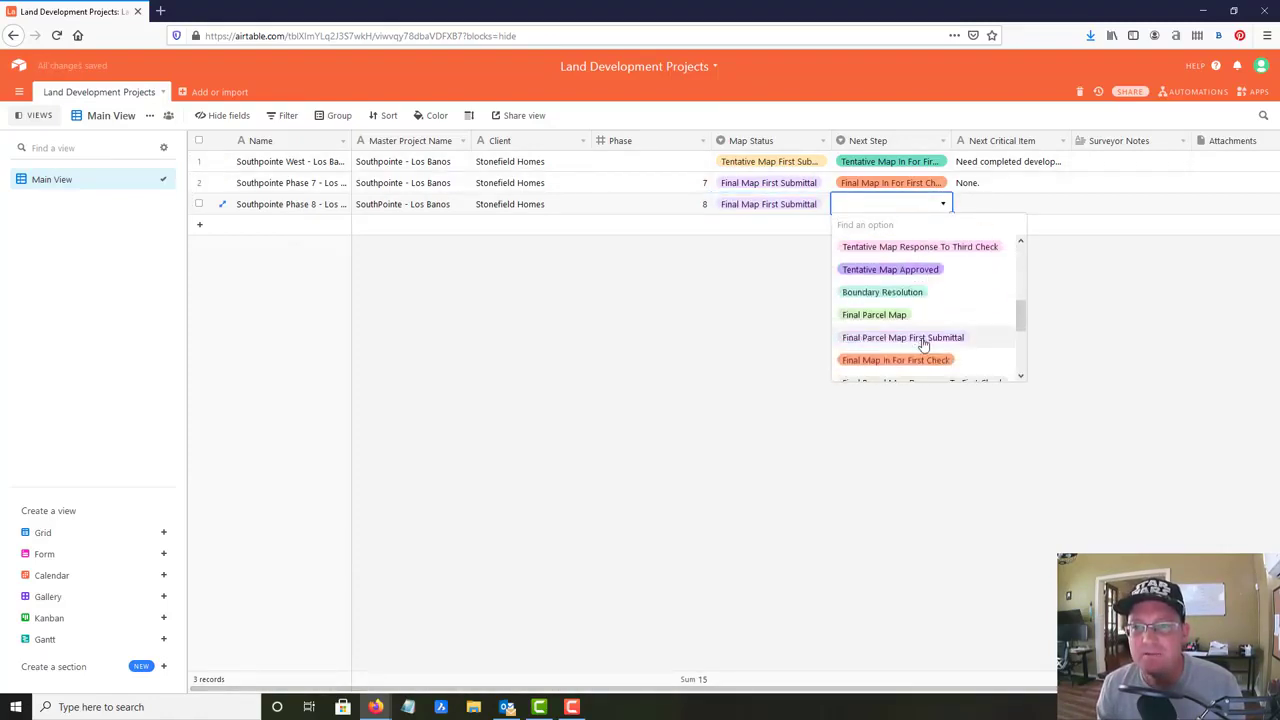
{"action": "left_click", "coordinate": [890, 360]}
- Enter "Needs drafting revisions." as the third record's Next Critical Item
{"action": "left_click", "coordinate": [987, 210]}
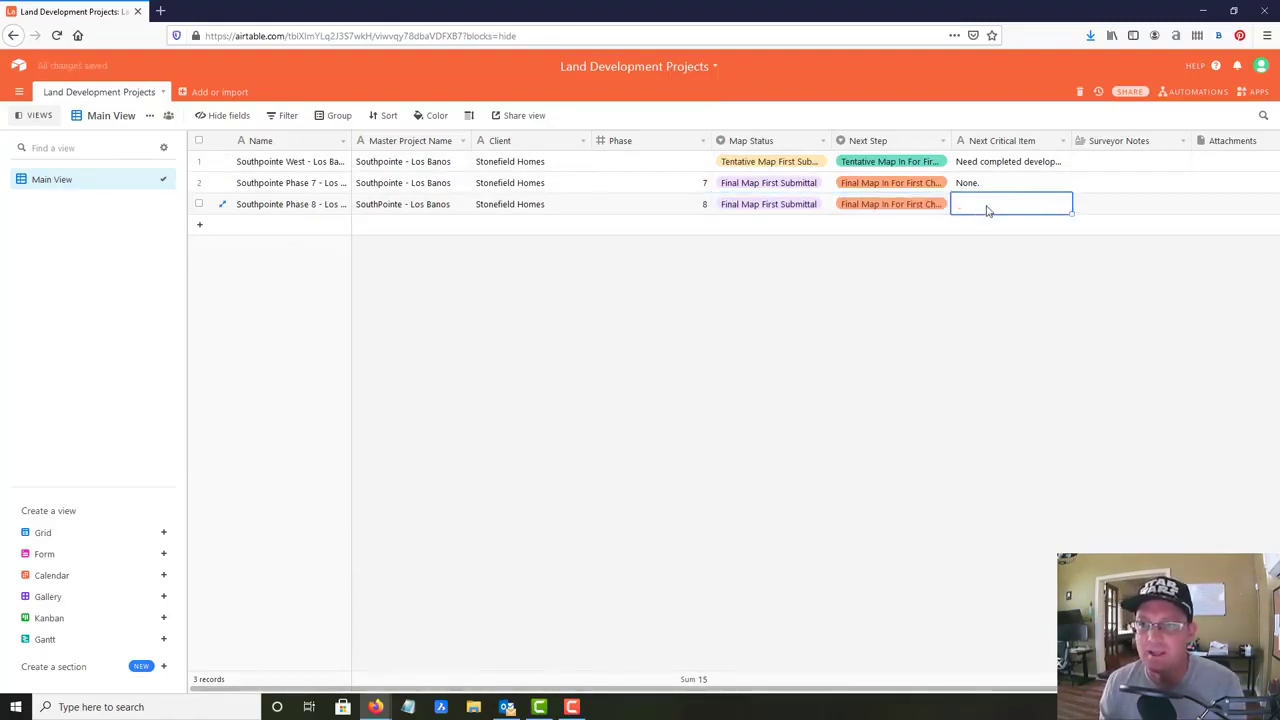
{"action": "left_click", "coordinate": [987, 210]}
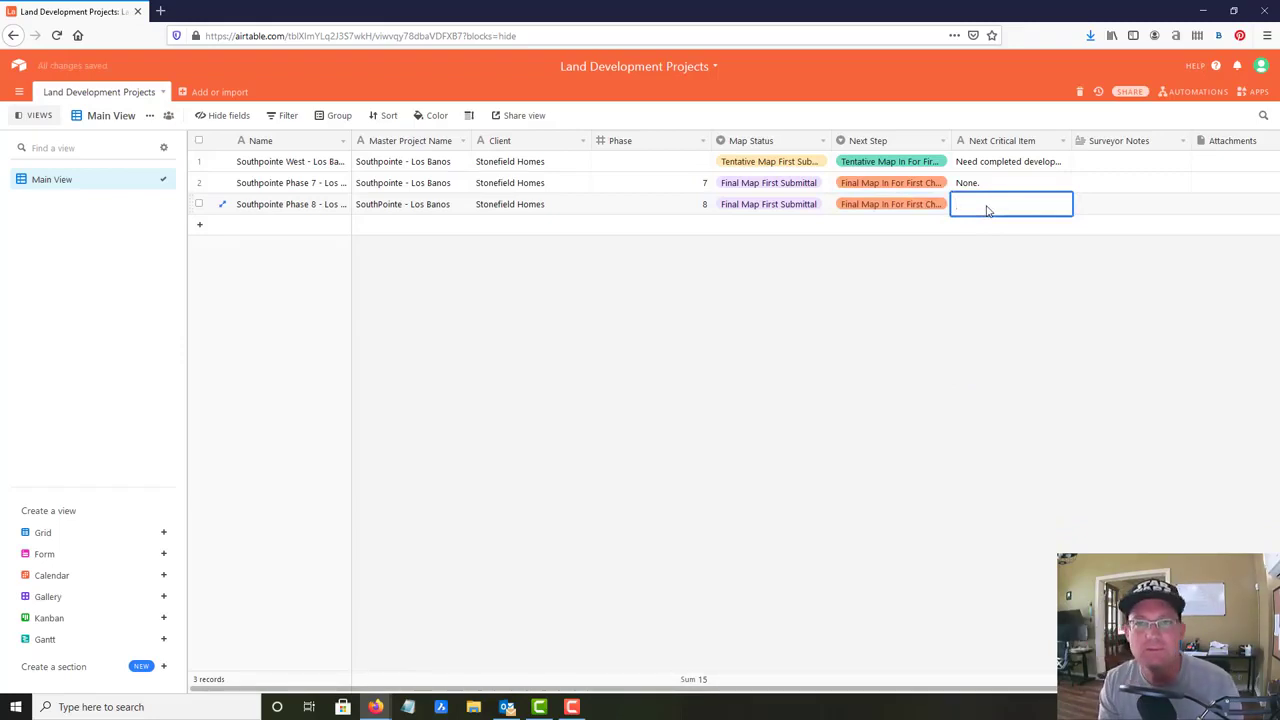
{"action": "type", "text": "Need"}
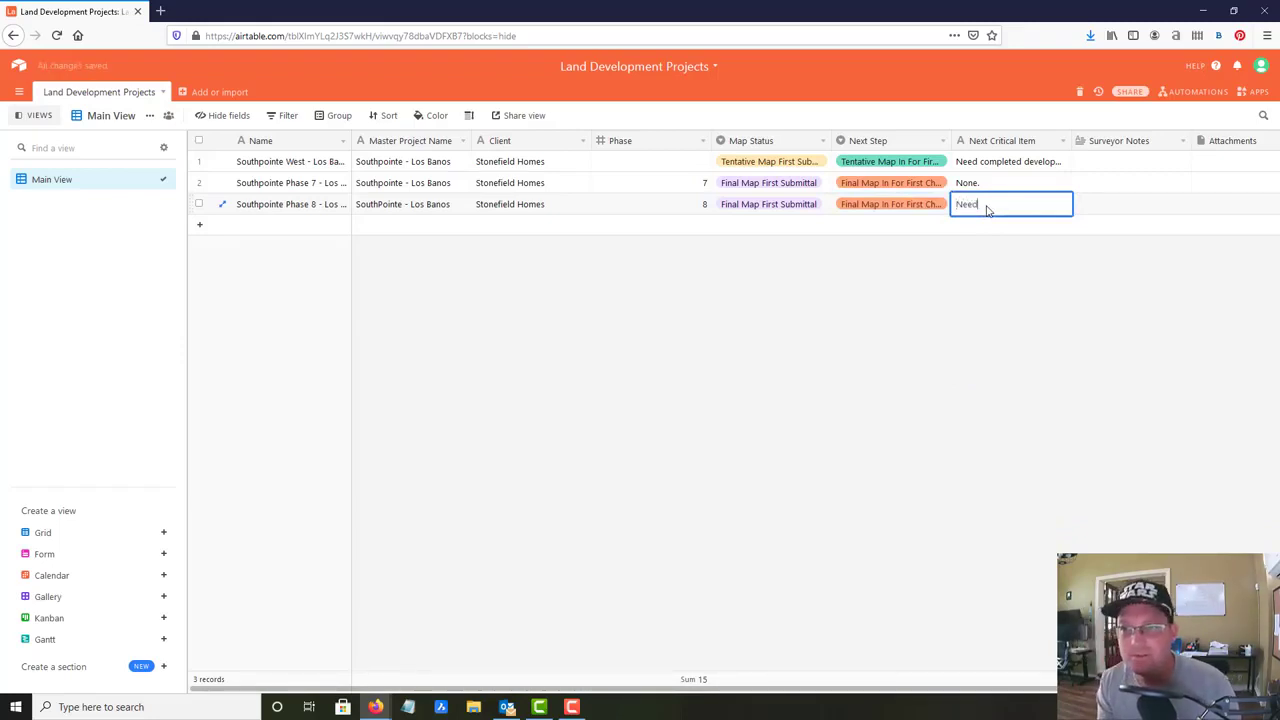
{"action": "type", "text": "s drafting"}
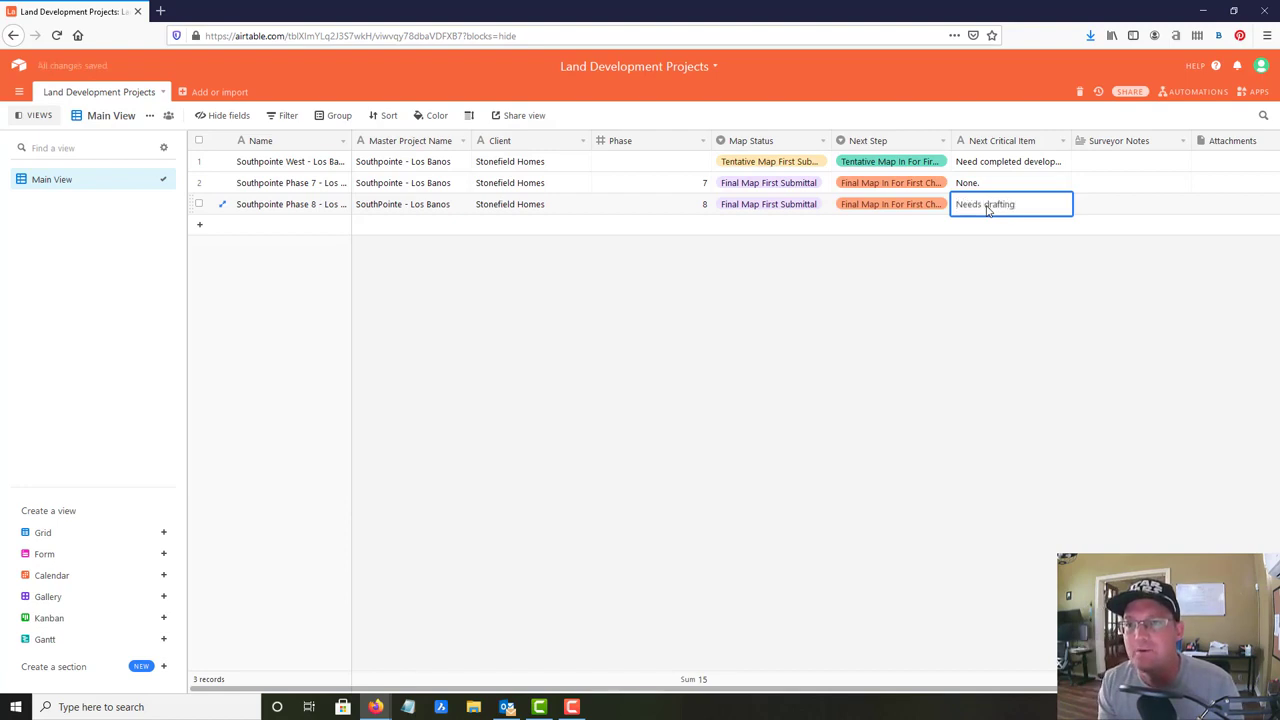
{"action": "type", "text": " revisions."}
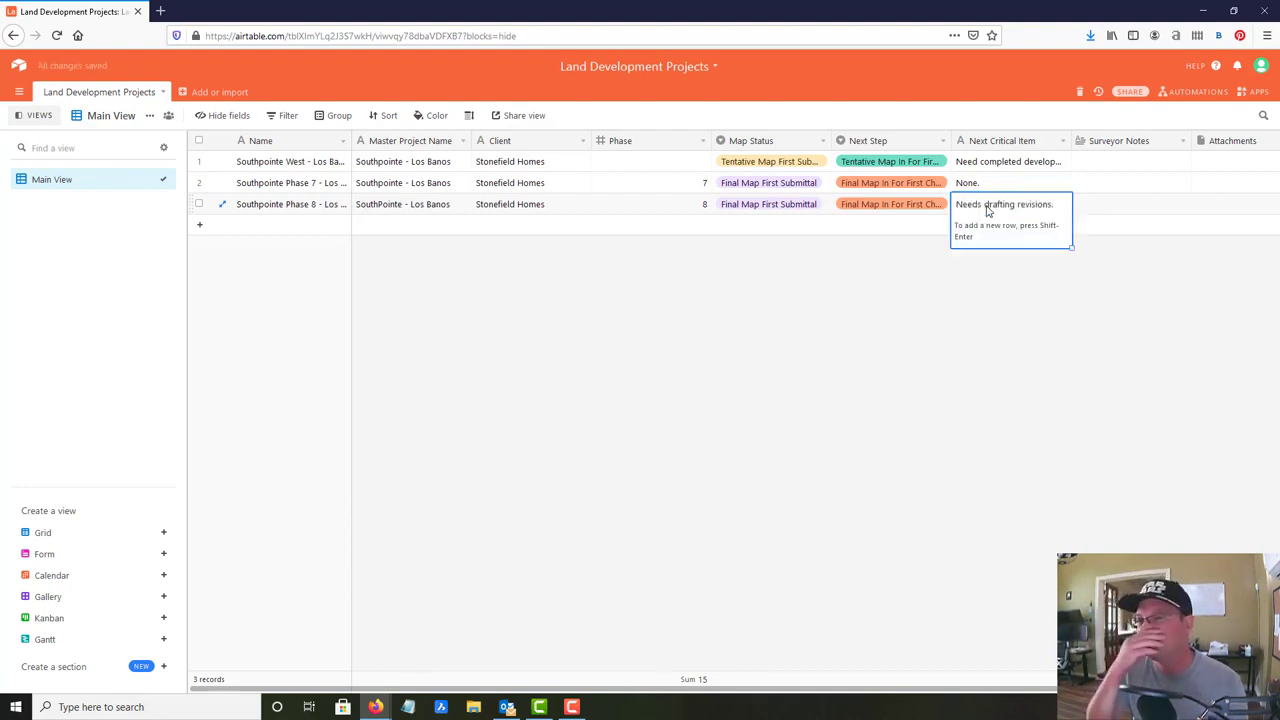
{"action": "left_click", "coordinate": [1003, 286]}
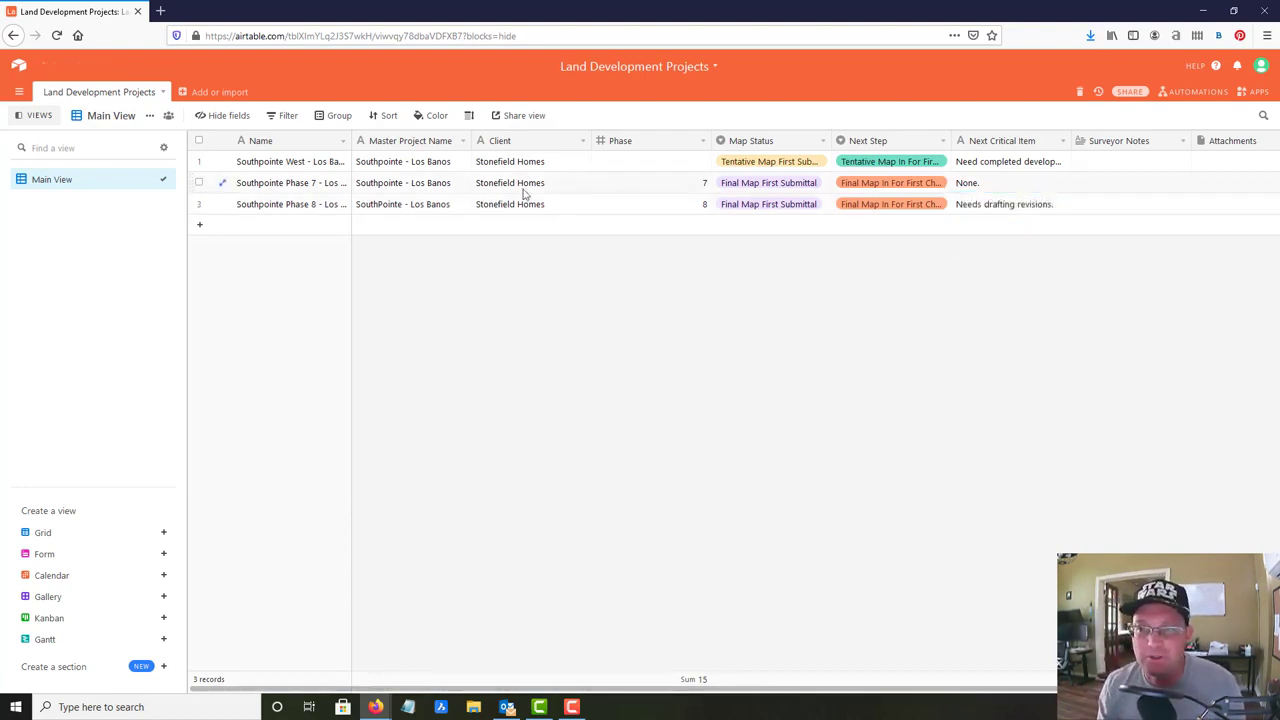
- Add a fourth record named "Southpointe Phase 9 - Los Banos"
{"action": "left_click", "coordinate": [300, 232]}
{"action": "type", "text": "Sout"}
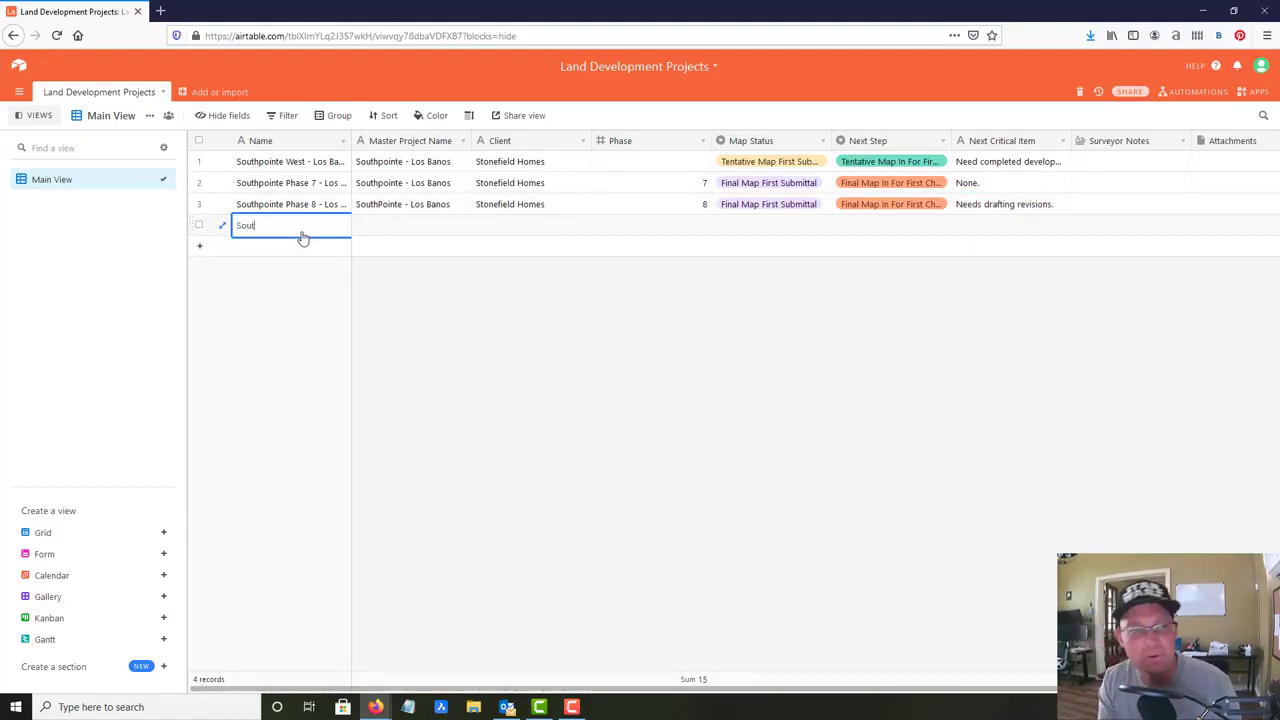
{"action": "type", "text": "hpointe Phase"}
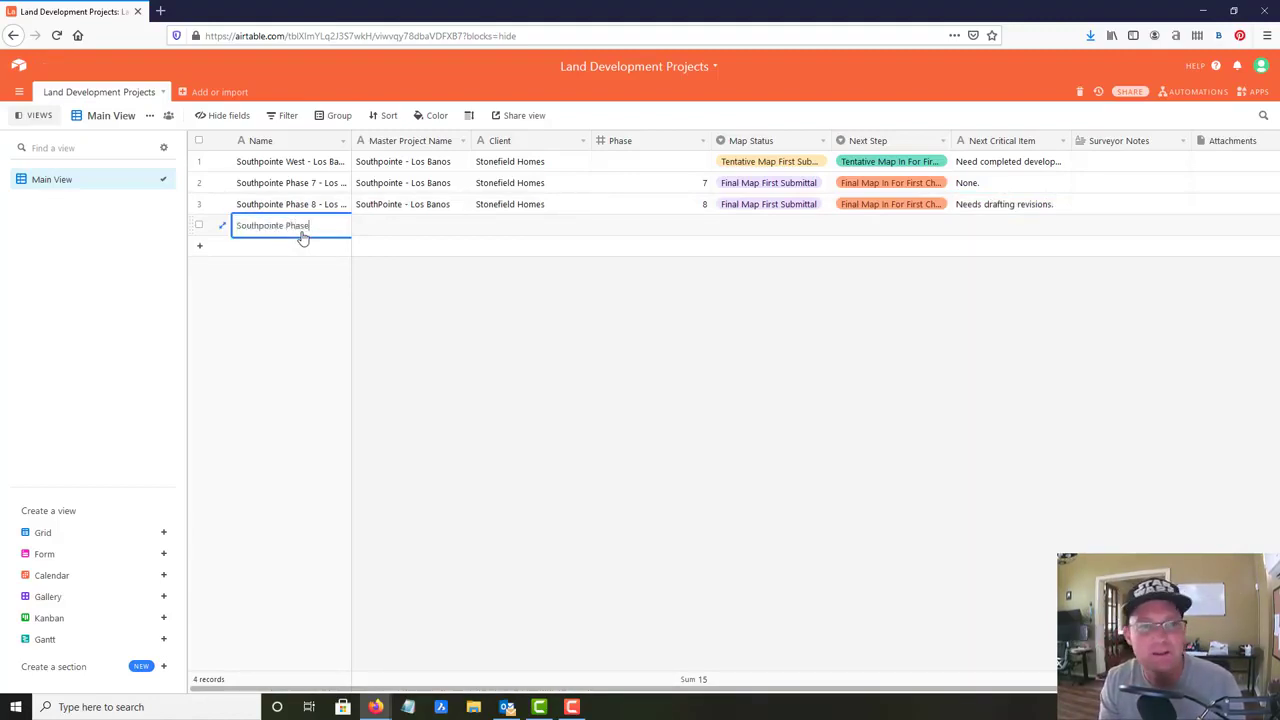
{"action": "type", "text": " 9 - Los "}
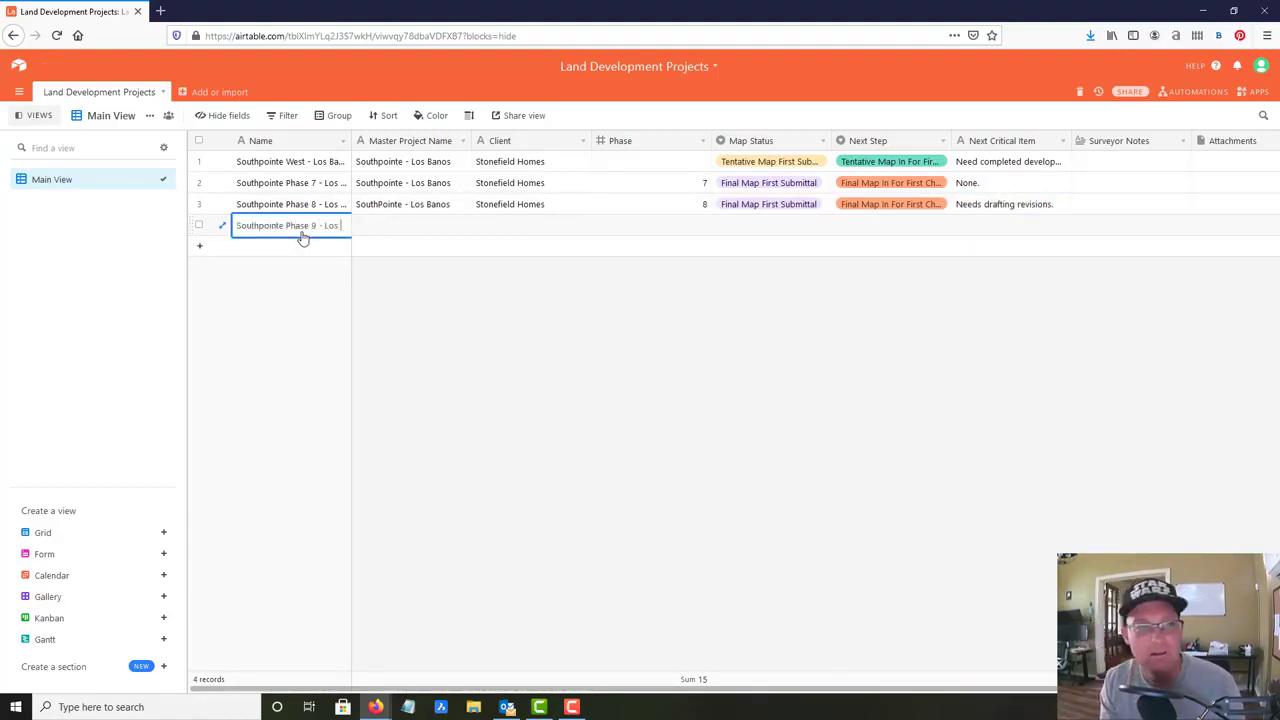
{"action": "type", "text": "Banos"}
{"action": "key", "text": "Tab"}
- Copy the third record's Master Project Name and Client to the fourth record and set its Phase to 9
{"action": "left_click", "coordinate": [395, 210]}
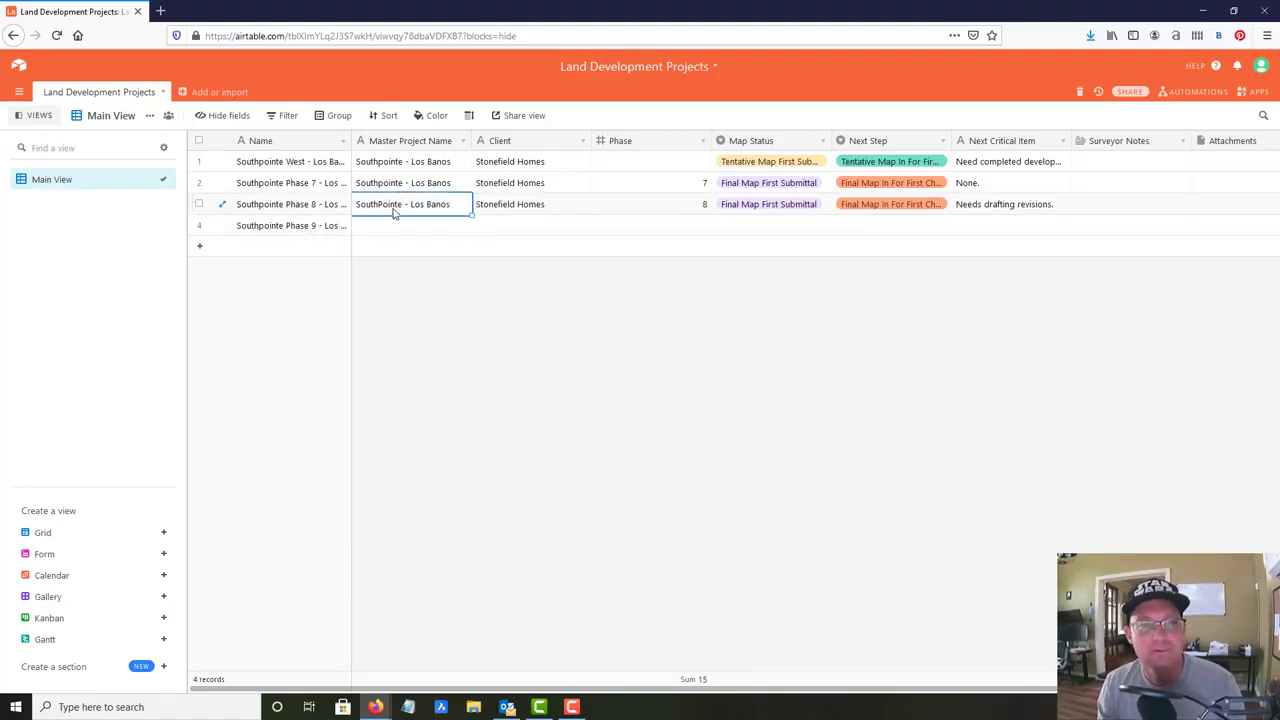
{"action": "left_click_drag", "start_coordinate": [400, 213], "coordinate": [503, 216]}
{"action": "key", "text": "ctrl+c"}
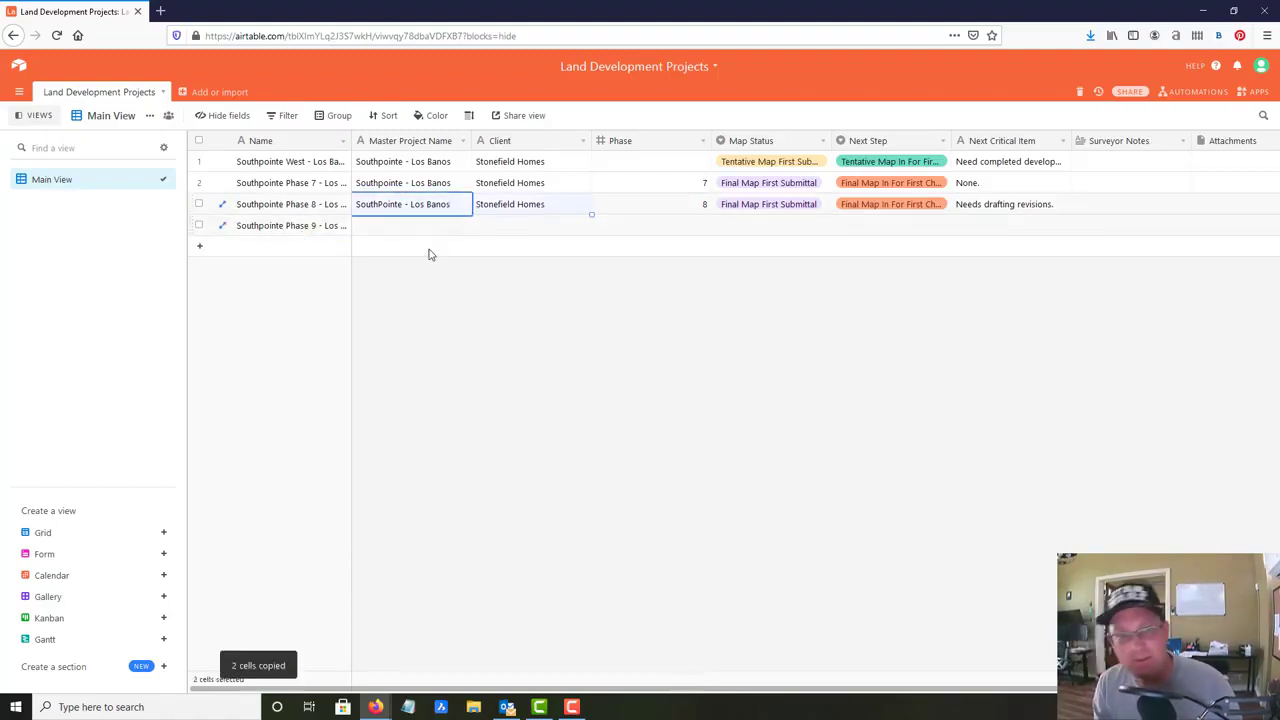
{"action": "left_click", "coordinate": [416, 227]}
{"action": "key", "text": "ctrl+v"}
{"action": "left_click", "coordinate": [680, 226]}
{"action": "type", "text": "9"}
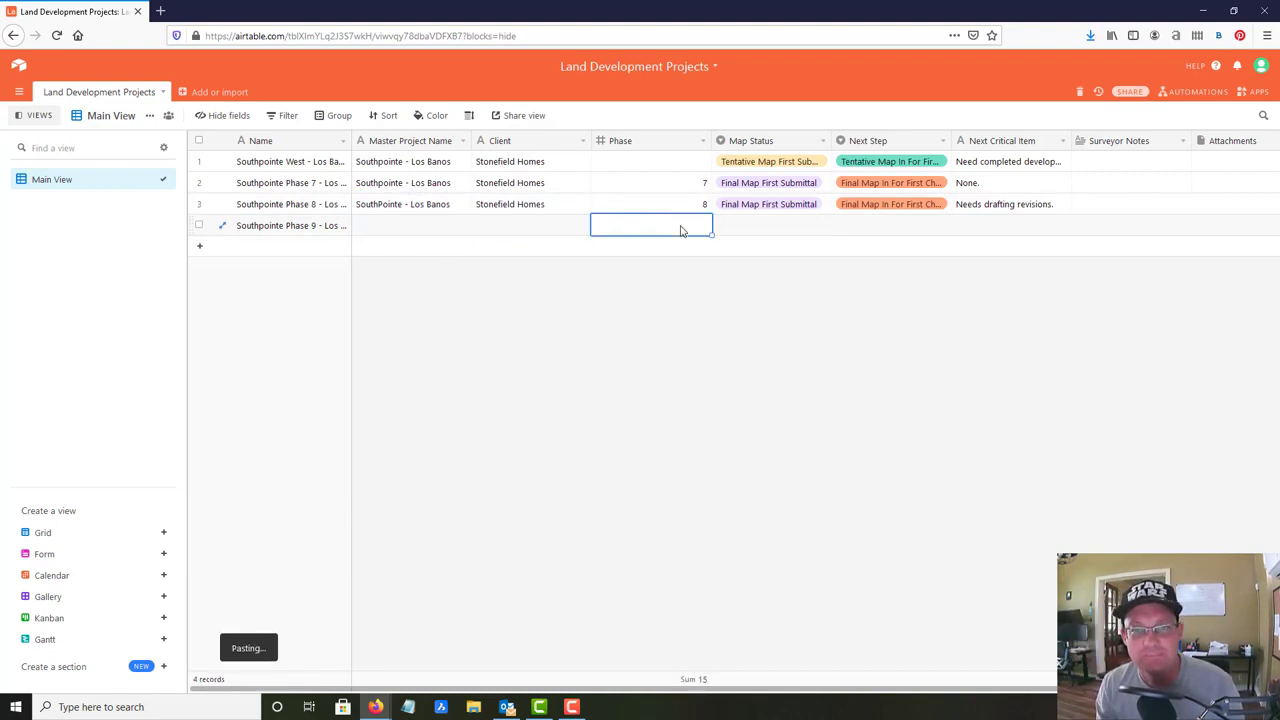
- Copy the third record's Map Status and Next Step values to the fourth record
{"action": "left_click", "coordinate": [806, 228]}
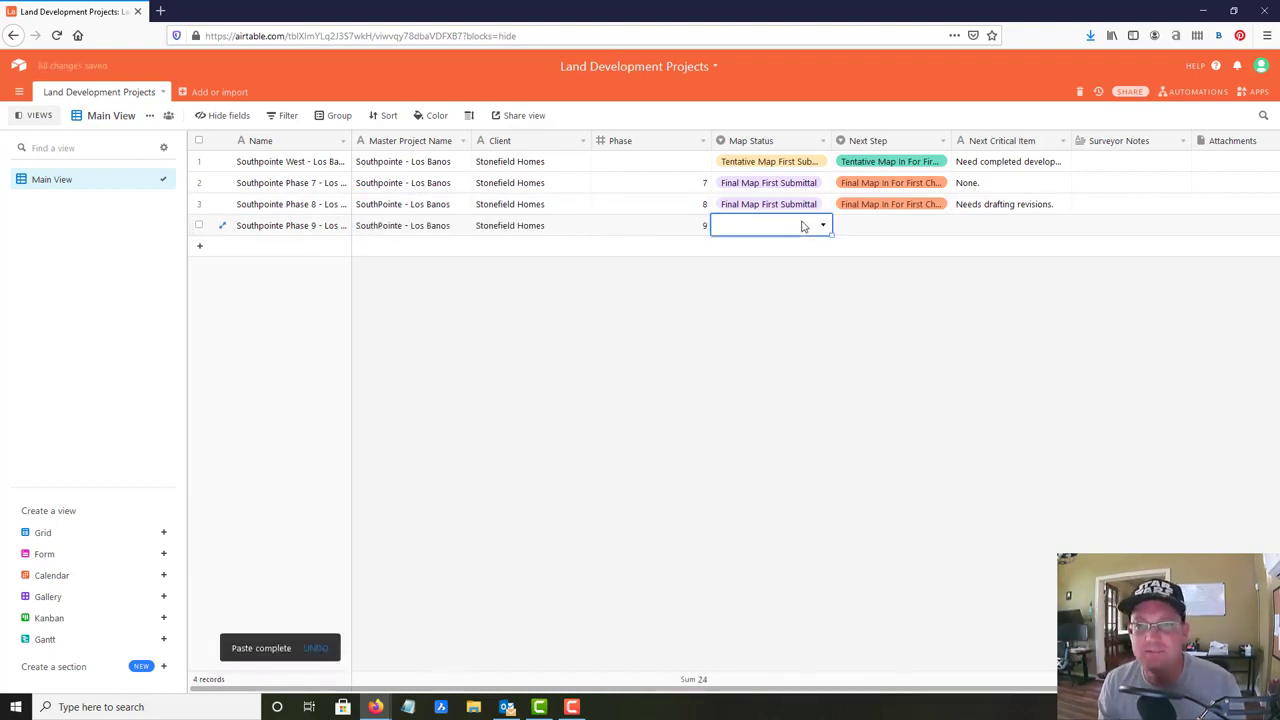
{"action": "left_click_drag", "start_coordinate": [795, 205], "coordinate": [860, 206]}
{"action": "key", "text": "ctrl+c"}
{"action": "left_click", "coordinate": [823, 226]}
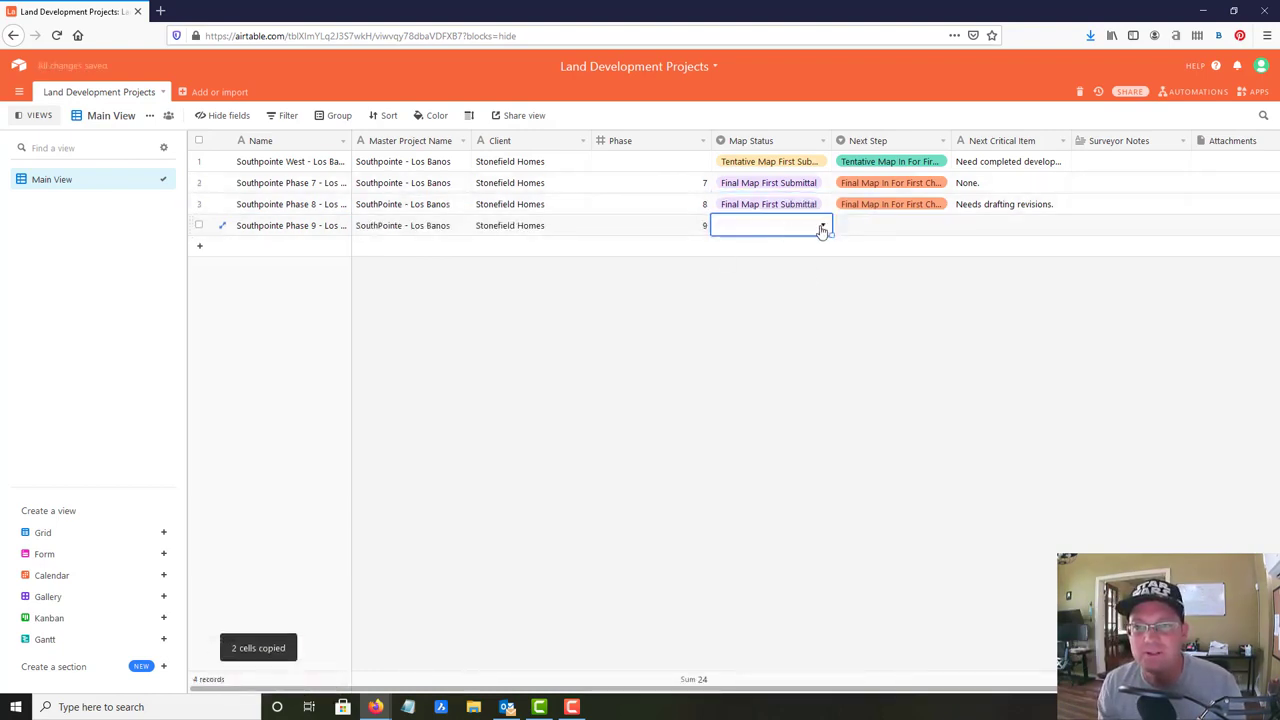
{"action": "key", "text": "ctrl+v"}
- Enter "Needs minor drafting revisions." as the fourth record's Next Critical Item
{"action": "left_click", "coordinate": [1017, 227]}
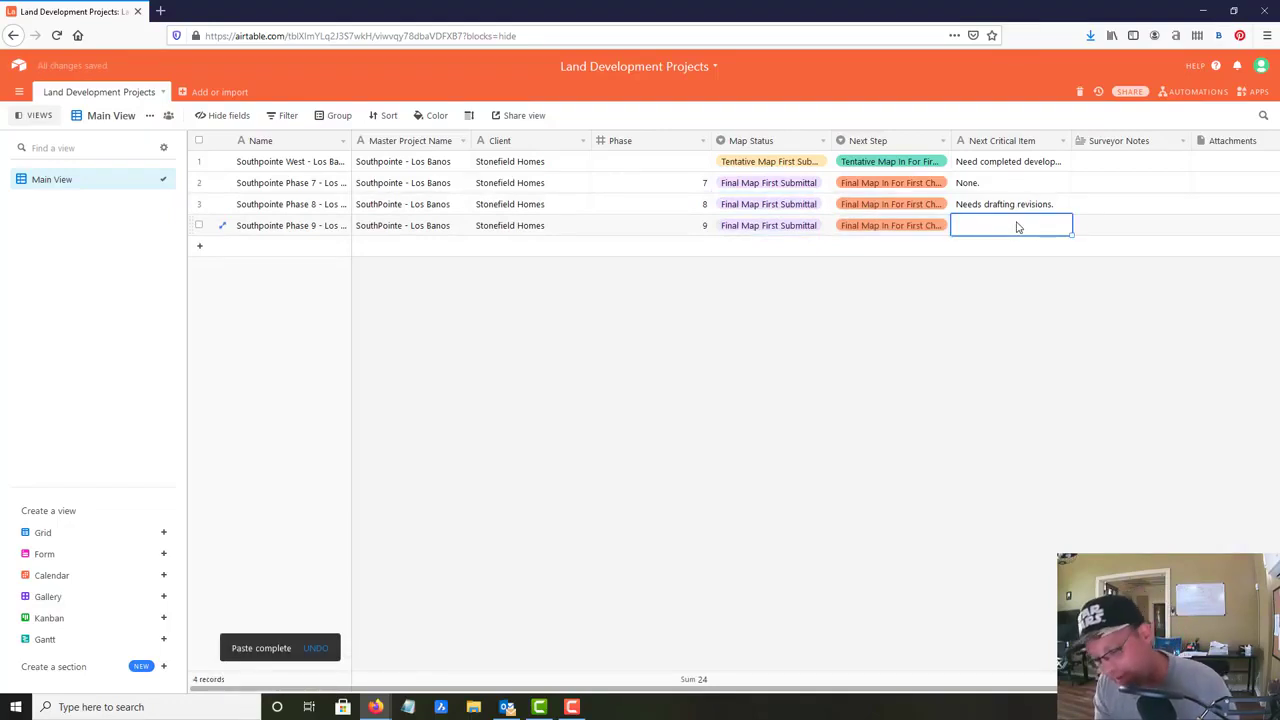
{"action": "type", "text": "Needs minor"}
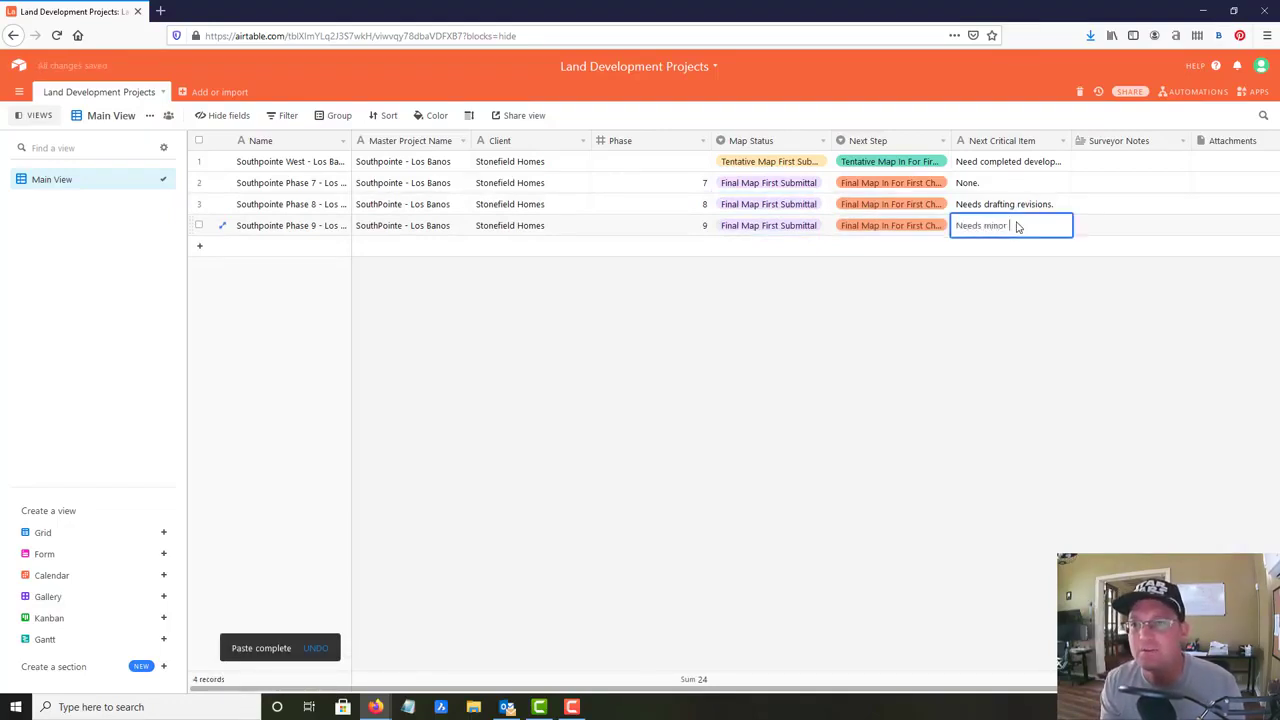
{"action": "type", "text": " drafting revisions."}
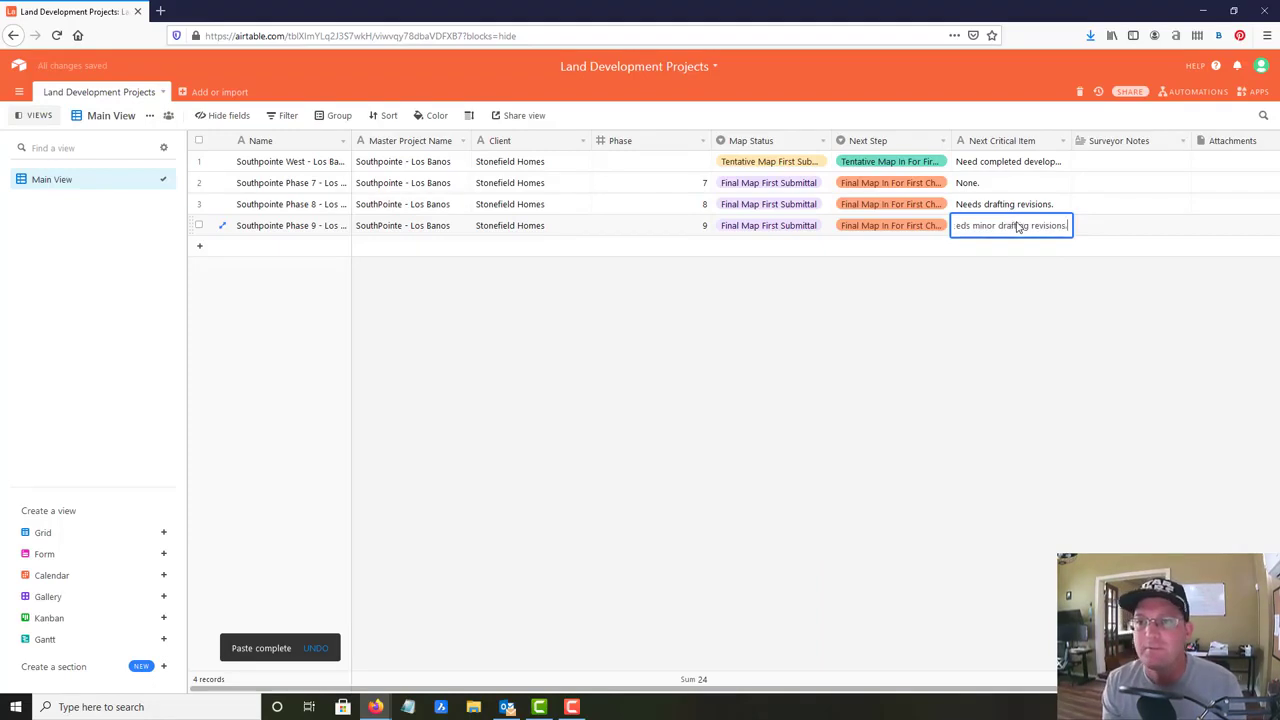
{"action": "key", "text": "Return"}
{"action": "left_click", "coordinate": [711, 373]}
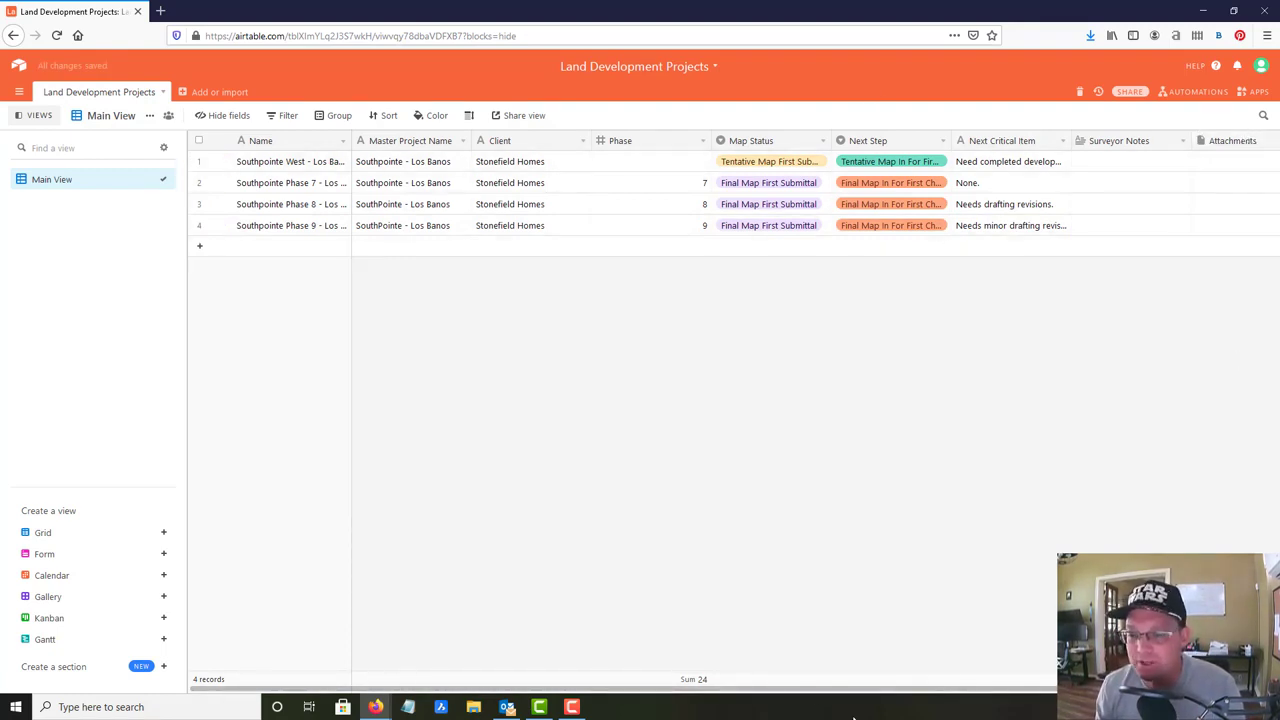
- Add a new single line text field named "Map Type" after the Notes field
{"action": "left_click_drag", "start_coordinate": [806, 689], "coordinate": [984, 689]}
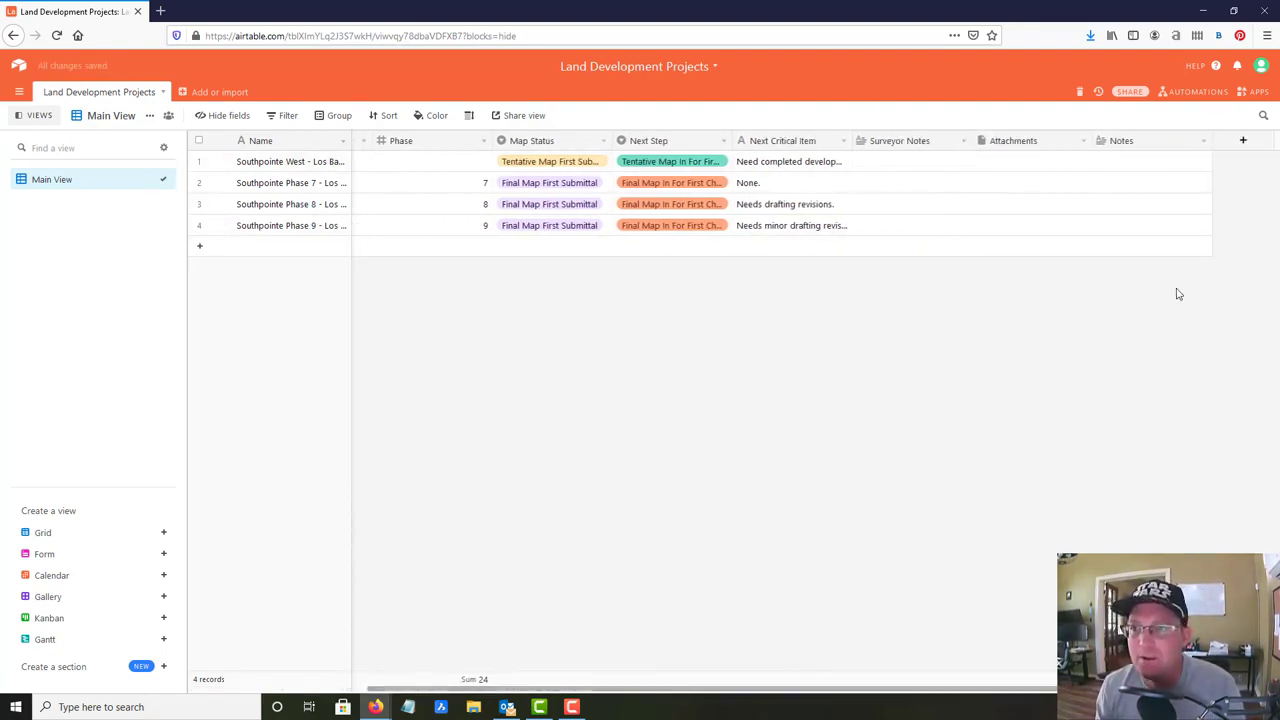
{"action": "left_click", "coordinate": [1257, 146]}
{"action": "type", "text": "Map "}
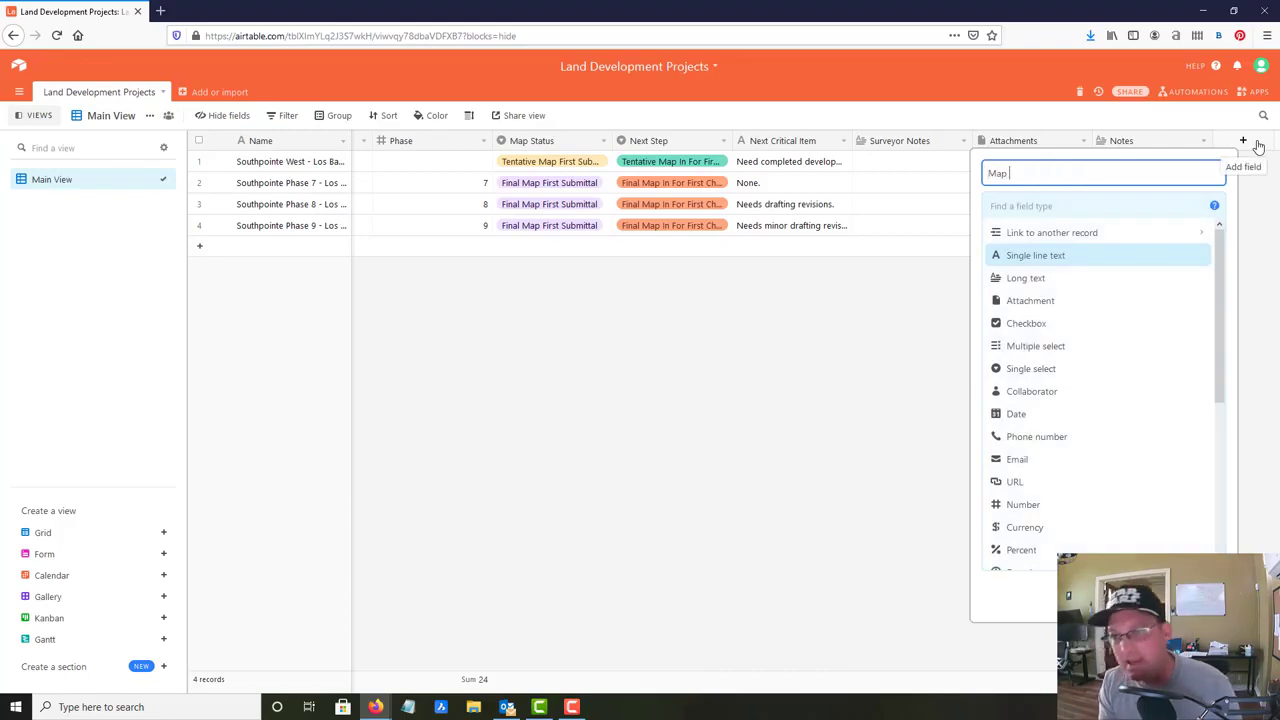
{"action": "type", "text": "Type"}
{"action": "key", "text": "Return"}
- Change the Map Type field's type to Single select
{"action": "left_click", "coordinate": [1257, 141]}
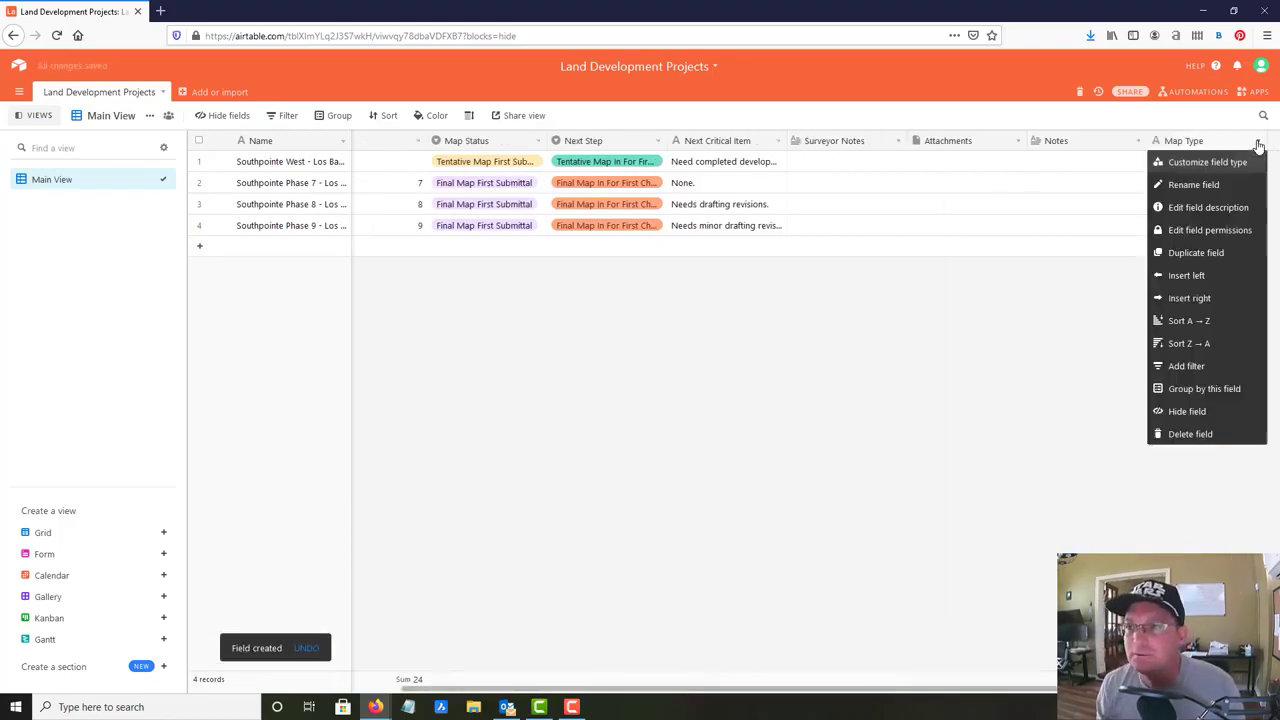
{"action": "left_click", "coordinate": [1238, 168]}
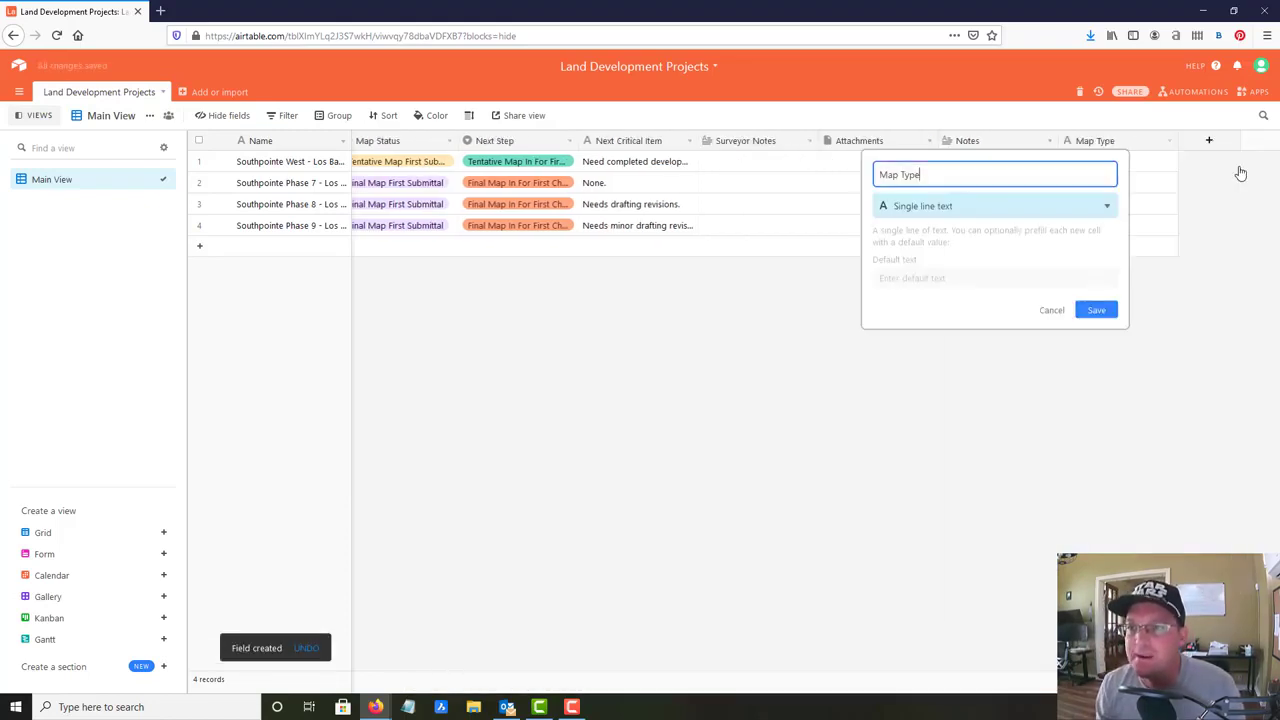
{"action": "left_click", "coordinate": [978, 210]}
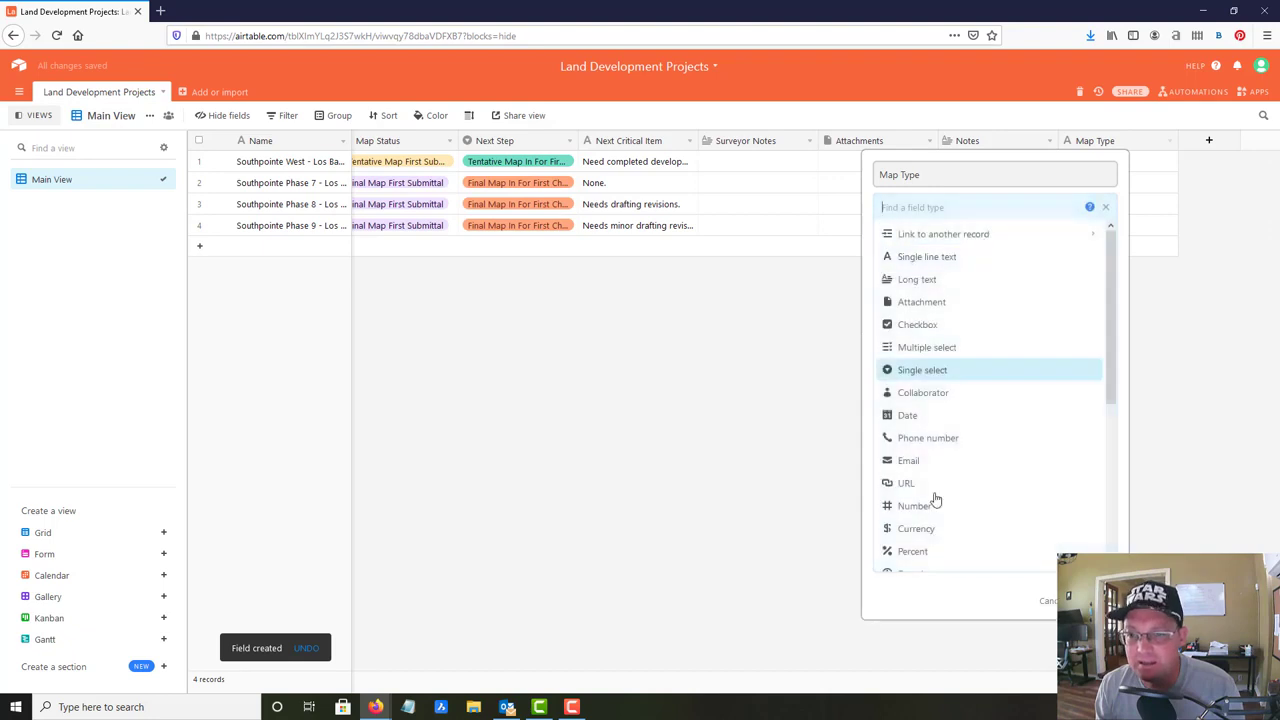
{"action": "left_click", "coordinate": [948, 370]}
- Add "Tentative Large Lot Parcel Map" as the first option of the Map Type field
{"action": "left_click", "coordinate": [917, 318]}
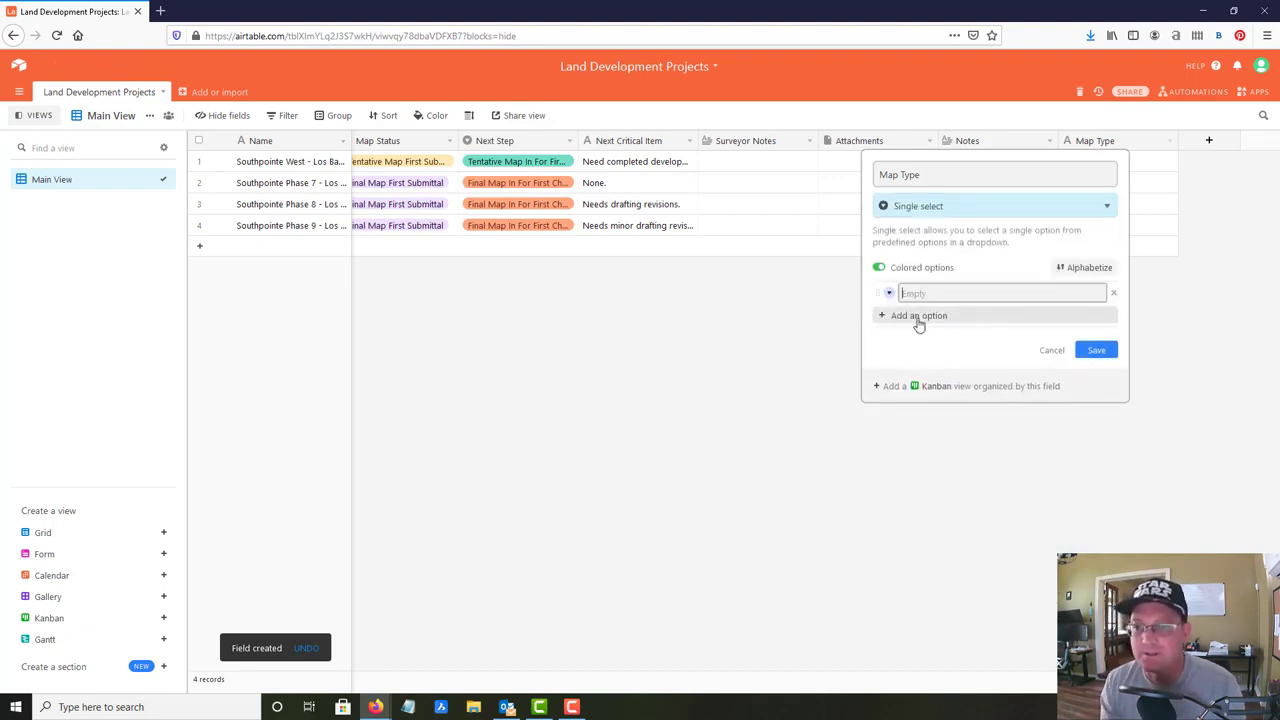
{"action": "type", "text": "te"}
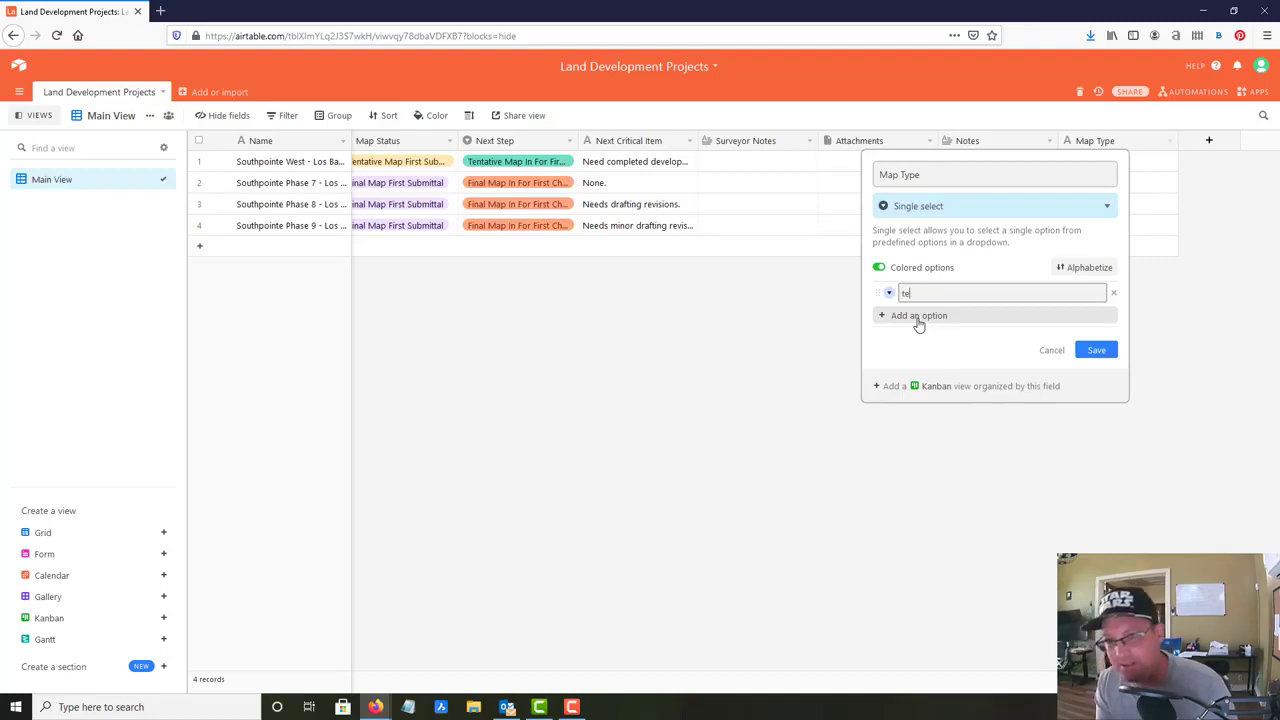
{"action": "key", "text": "BackSpace"}
{"action": "key", "text": "BackSpace"}
{"action": "type", "text": "T"}
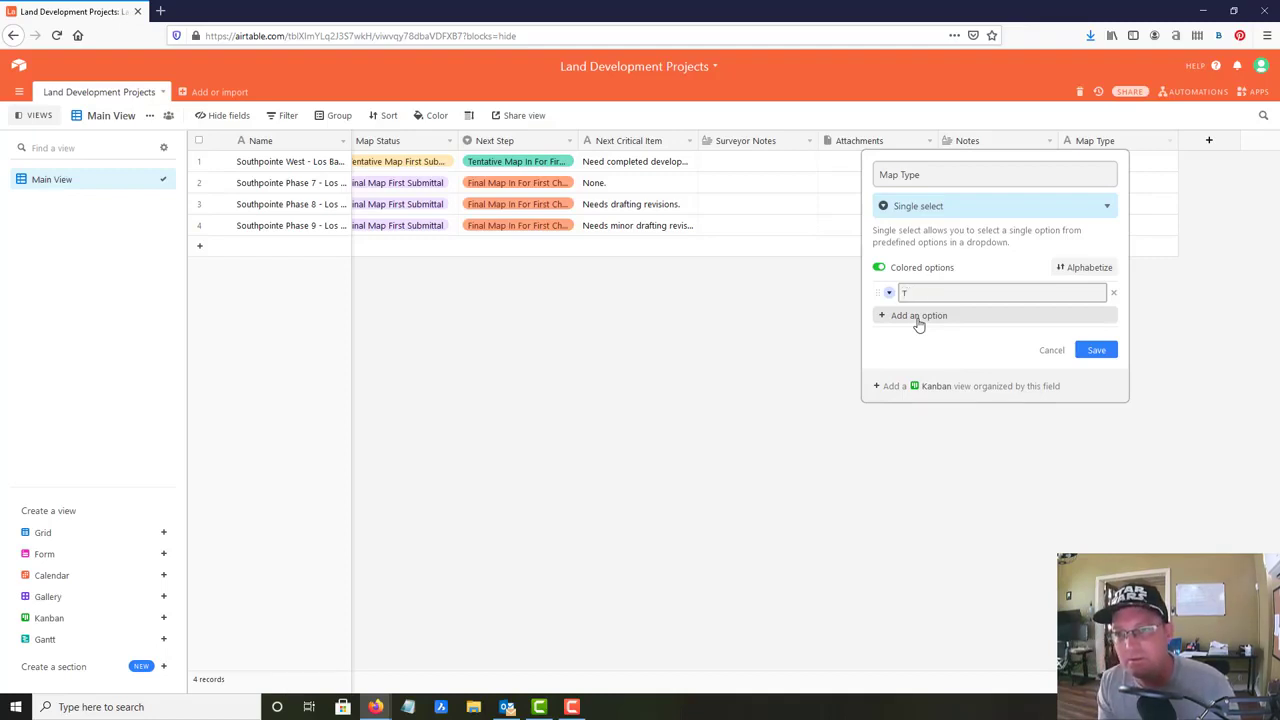
{"action": "type", "text": "entati"}
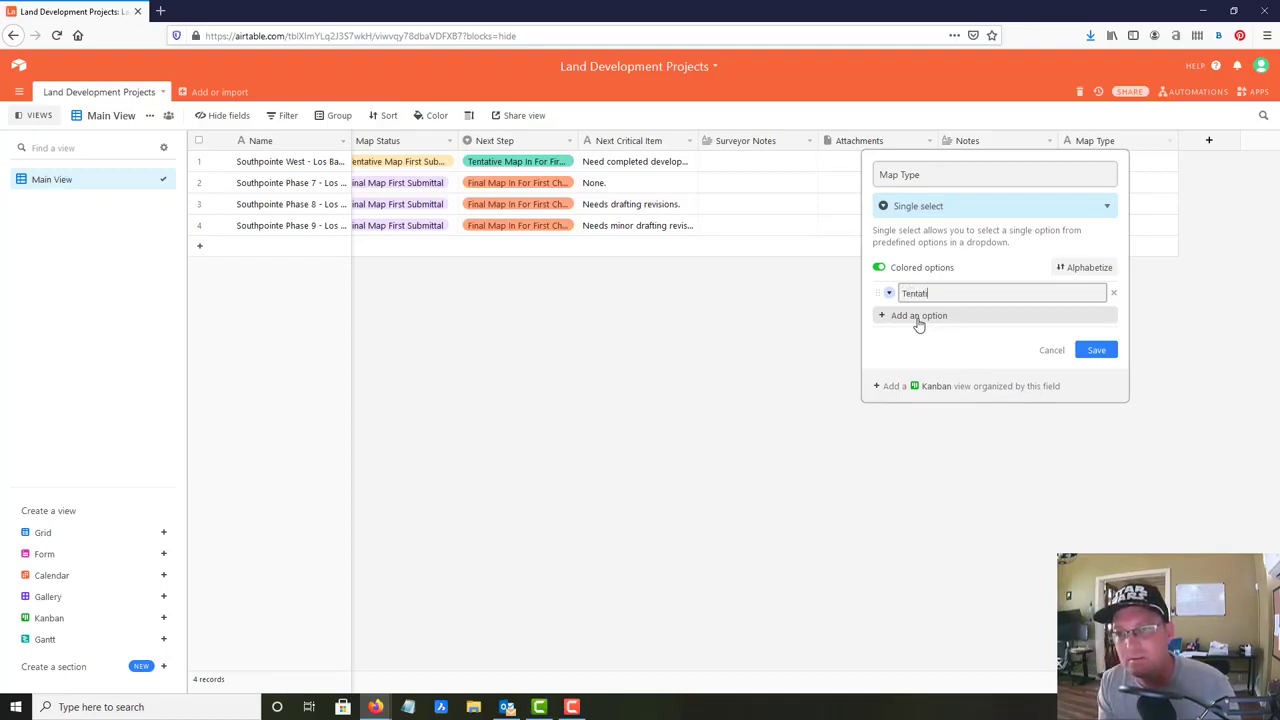
{"action": "type", "text": "ve Large"}
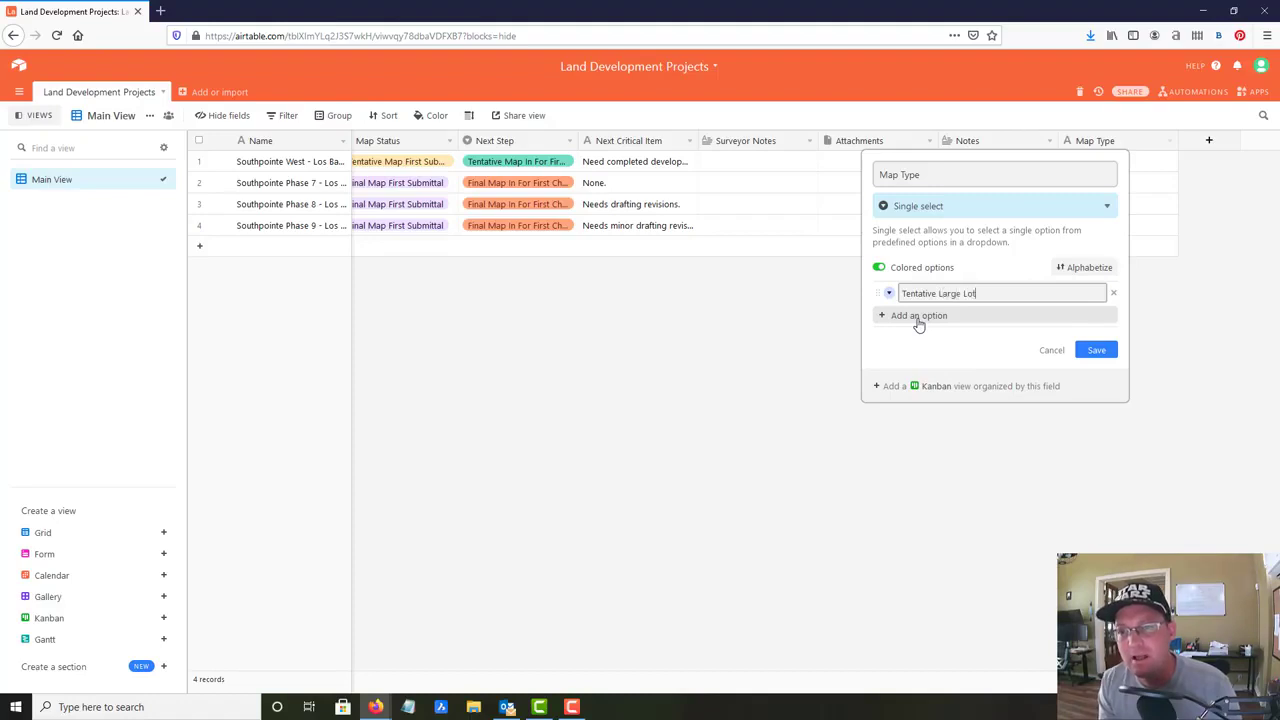
{"action": "type", "text": " Lot "}
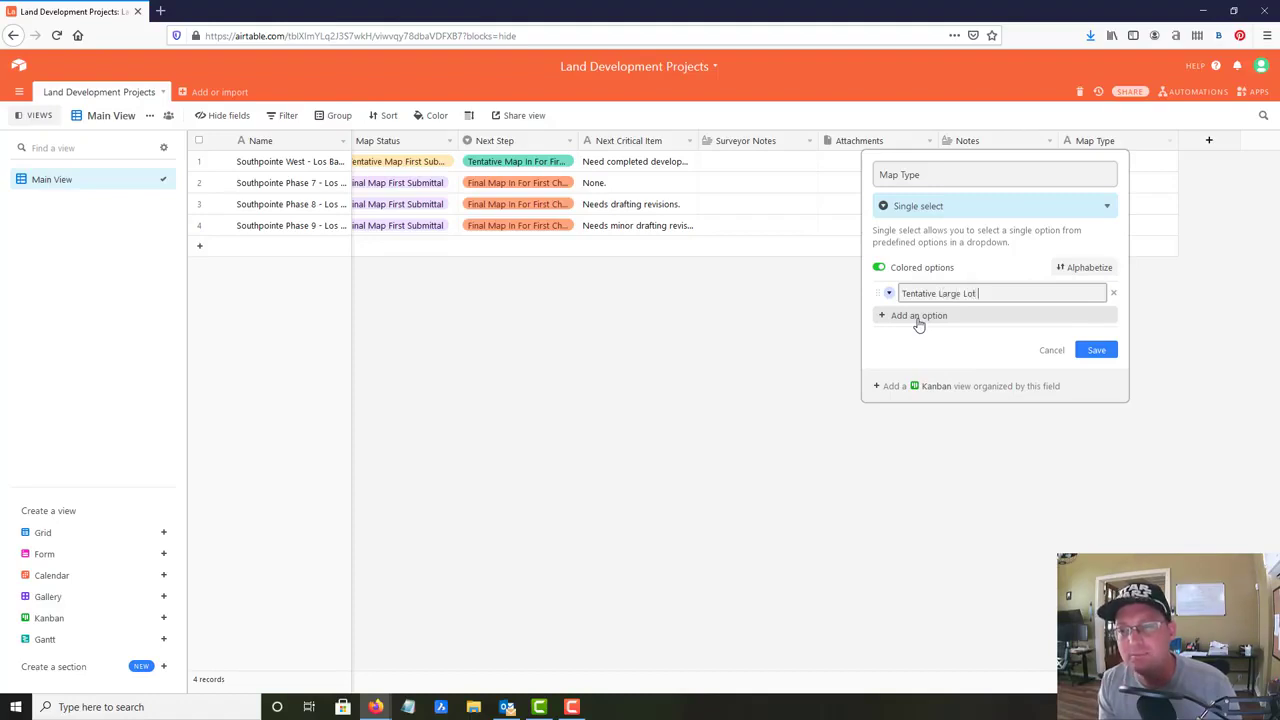
{"action": "type", "text": "Parcel Map"}
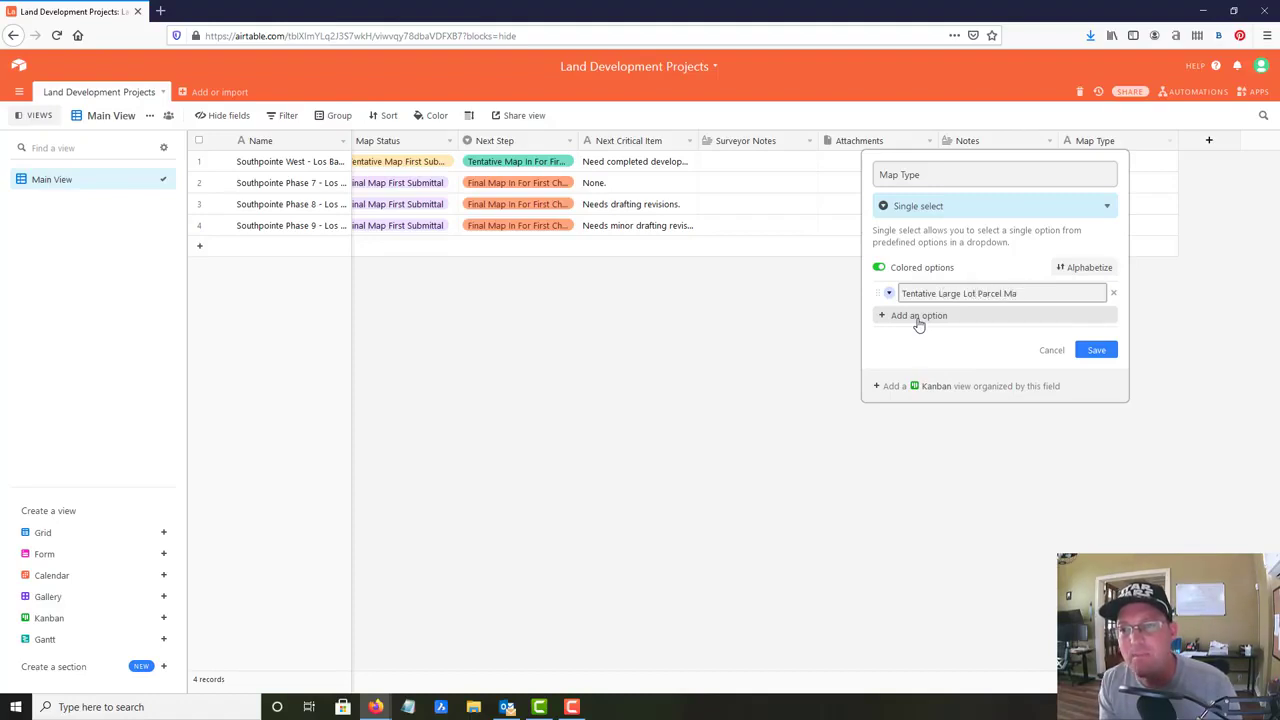
{"action": "key", "text": "BackSpace"}
{"action": "key", "text": "BackSpace"}
{"action": "key", "text": "BackSpace"}
{"action": "key", "text": "BackSpace"}
{"action": "key", "text": "BackSpace"}
{"action": "key", "text": "BackSpace"}
{"action": "key", "text": "BackSpace"}
- Add "Tentative Large Lot Final Map" as the second Map Type option, followed by a blank third option
{"action": "left_click", "coordinate": [918, 321]}
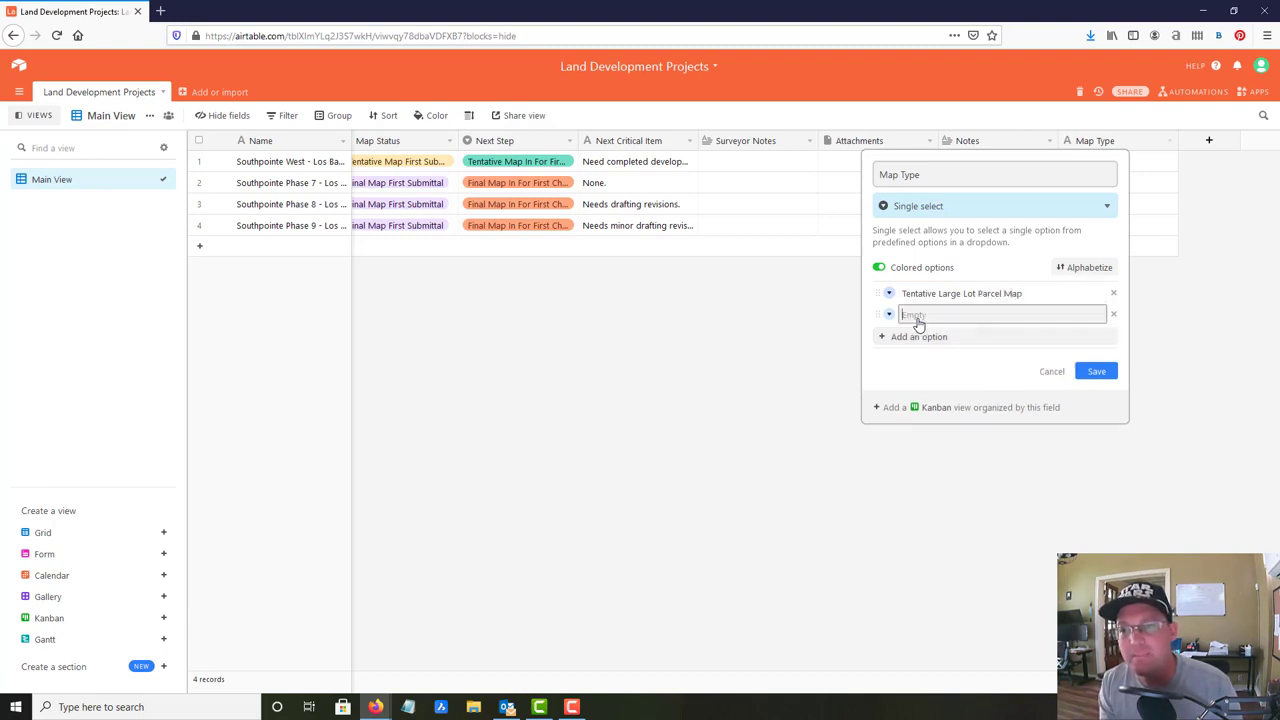
{"action": "type", "text": "Tentative Large "}
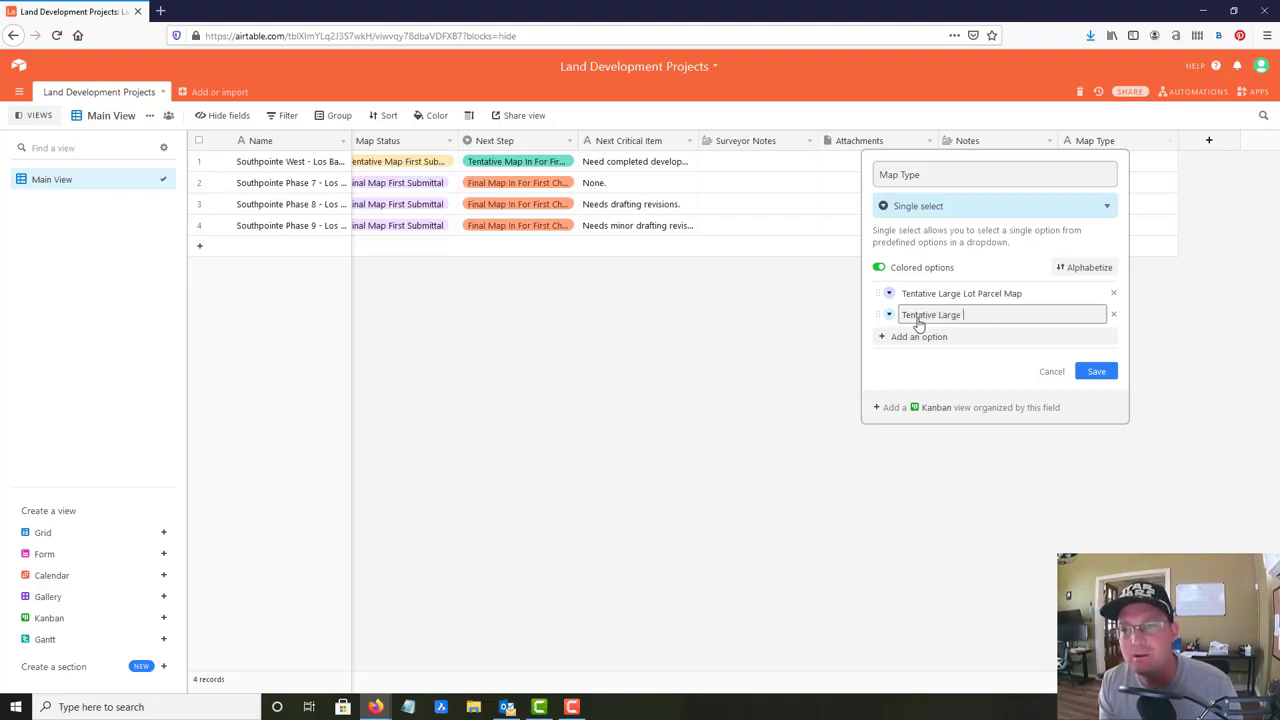
{"action": "type", "text": "Lot Final Map"}
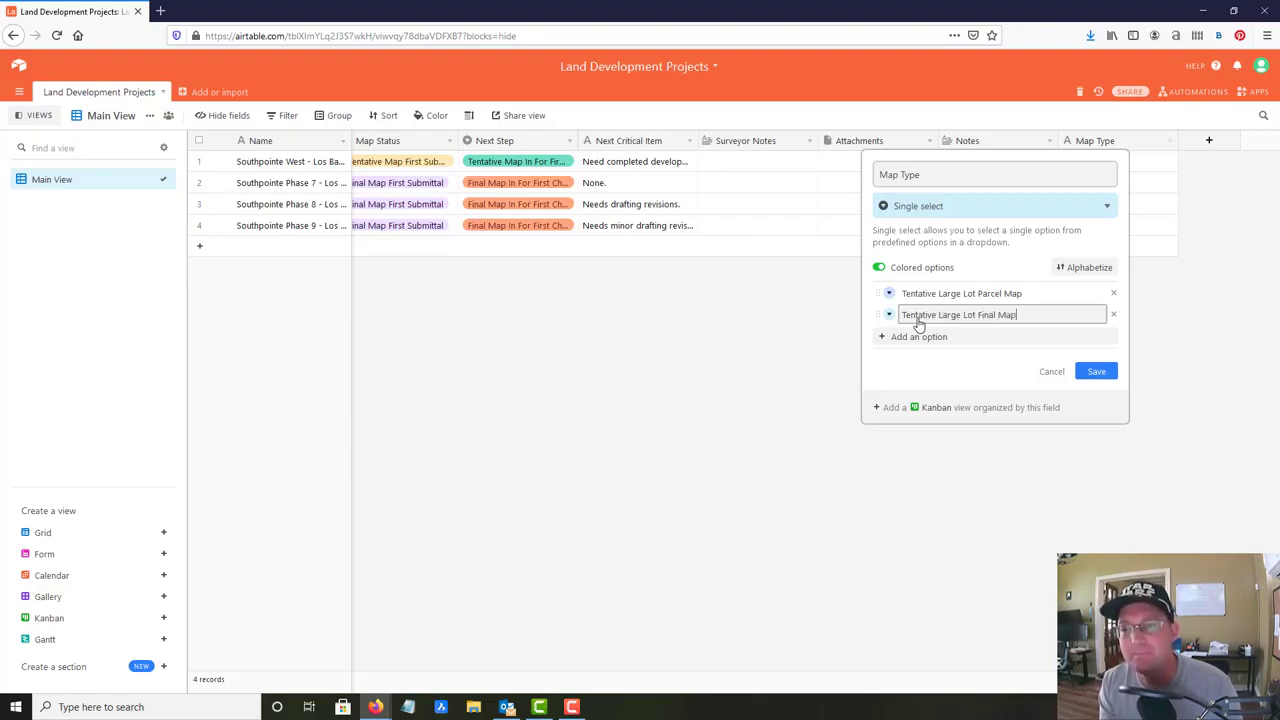
{"action": "key", "text": "Return"}
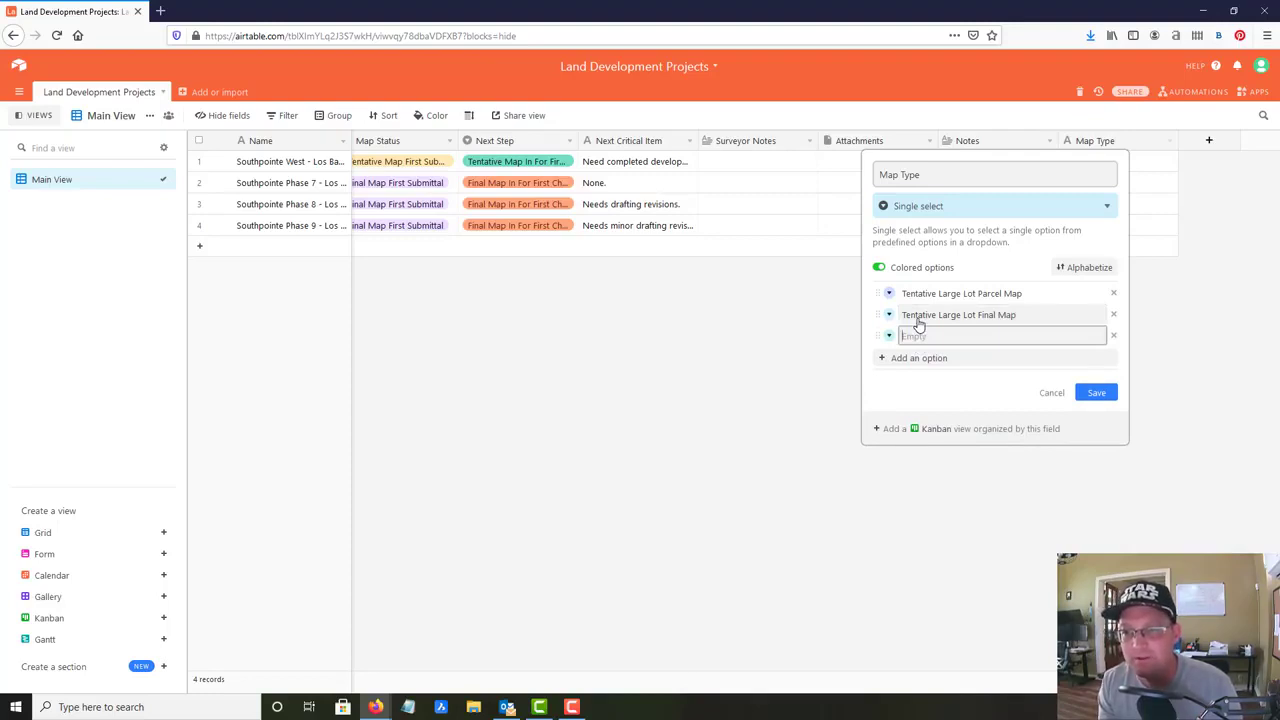
- Reword the second Map Type option as "Tentative Large Lot Subdivision Map"
{"action": "left_click", "coordinate": [998, 315]}
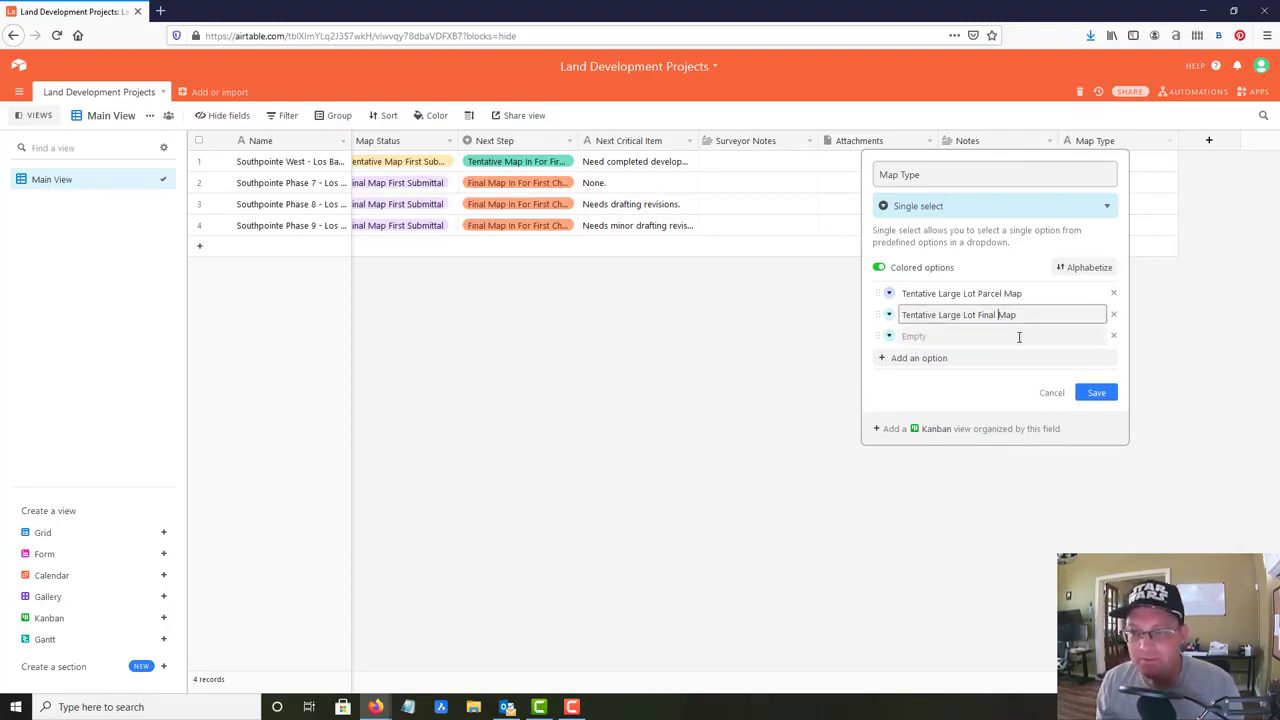
{"action": "key", "text": "BackSpace"}
{"action": "key", "text": "BackSpace"}
{"action": "key", "text": "BackSpace"}
{"action": "key", "text": "BackSpace"}
{"action": "key", "text": "BackSpace"}
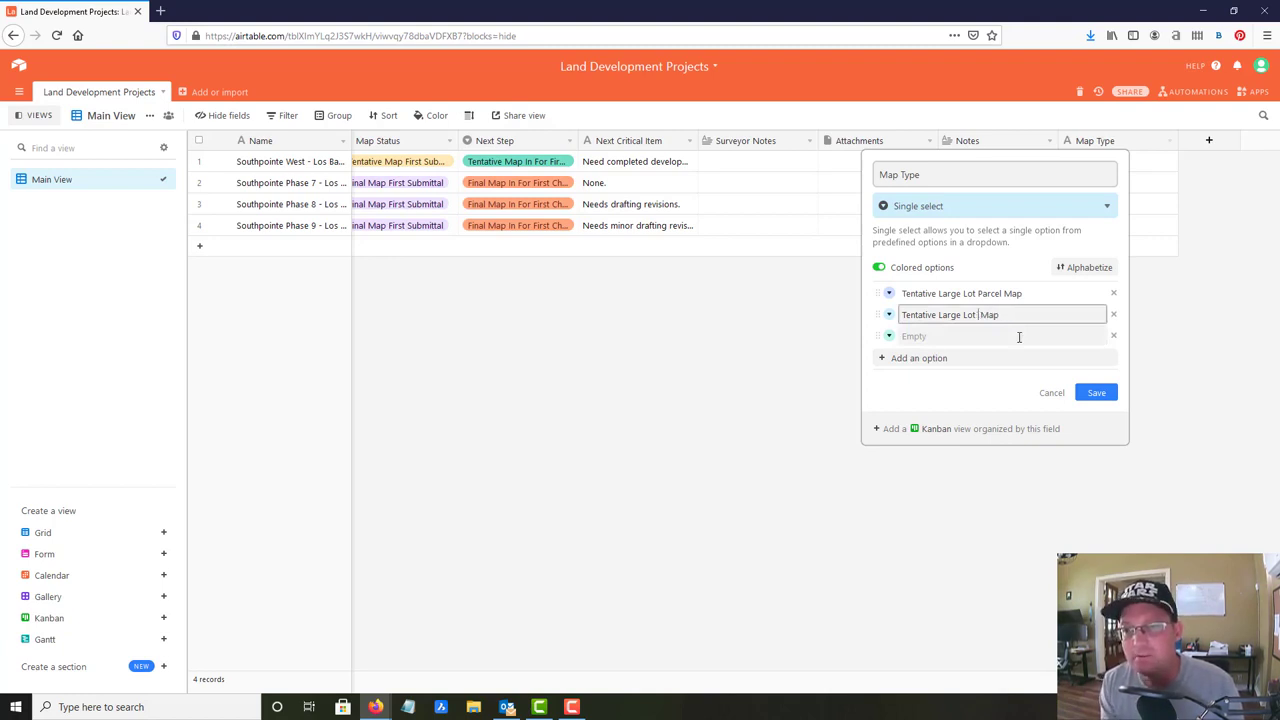
{"action": "type", "text": "S "}
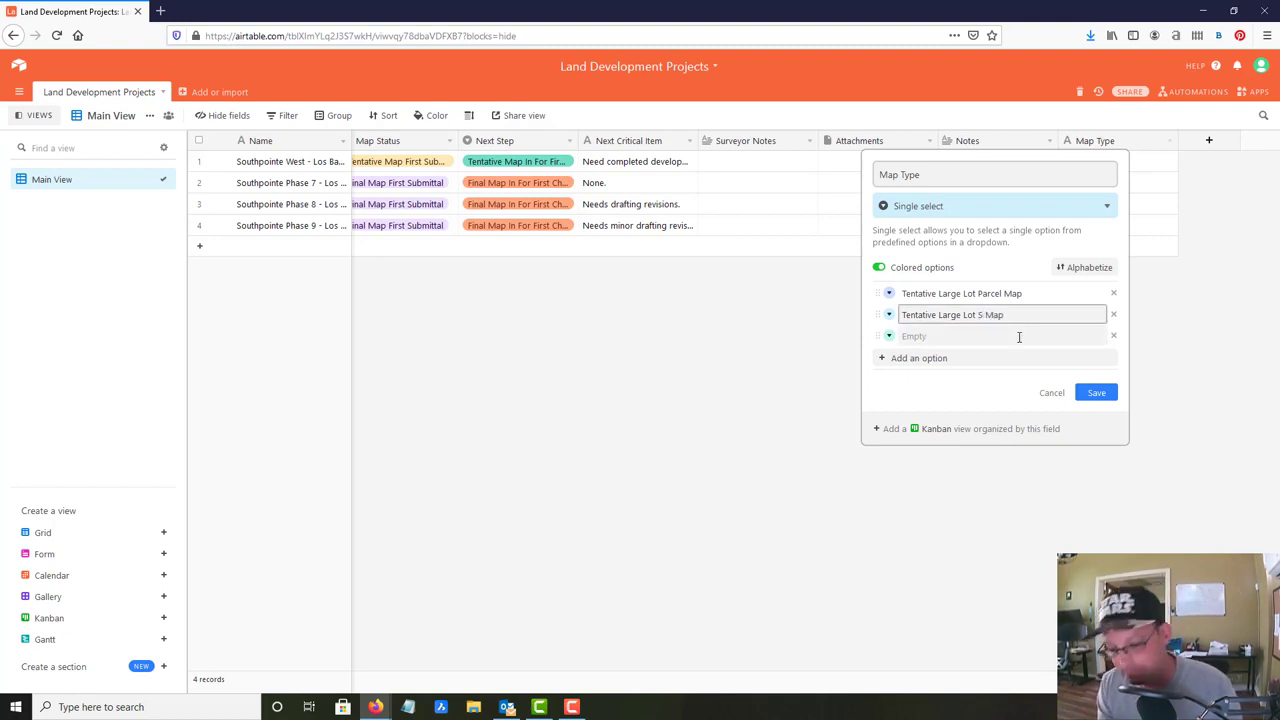
{"action": "type", "text": "ubdivision"}
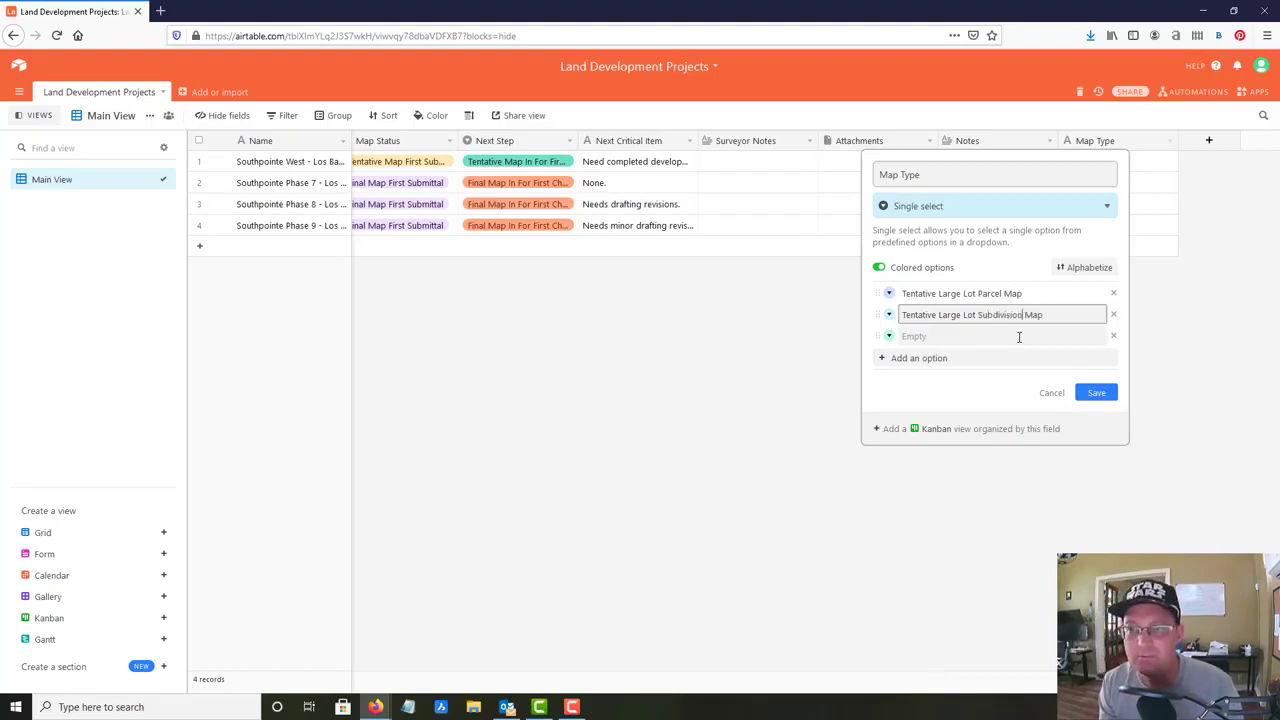
- Enter "Tentative Small Lot Parcel Map" and "Tentative Large Lot Parcel Map" as the third and fourth Map Type options
{"action": "left_click", "coordinate": [1019, 337]}
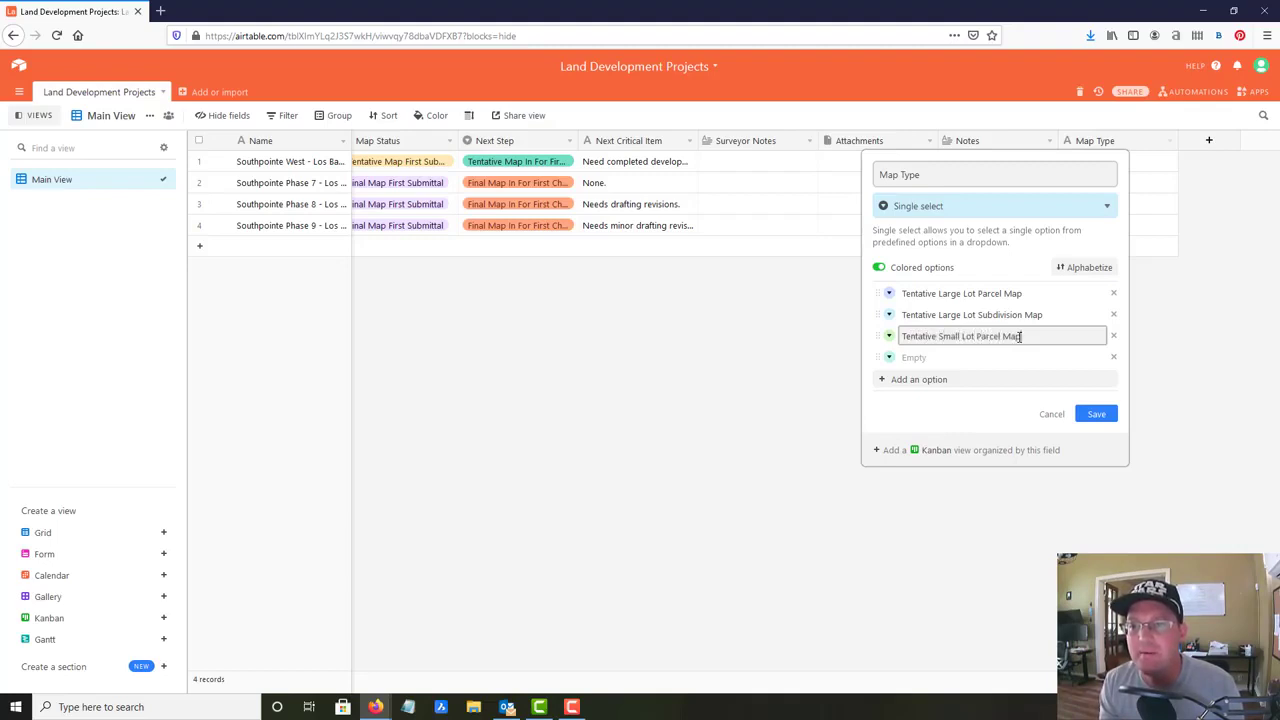
{"action": "key", "text": "Return"}
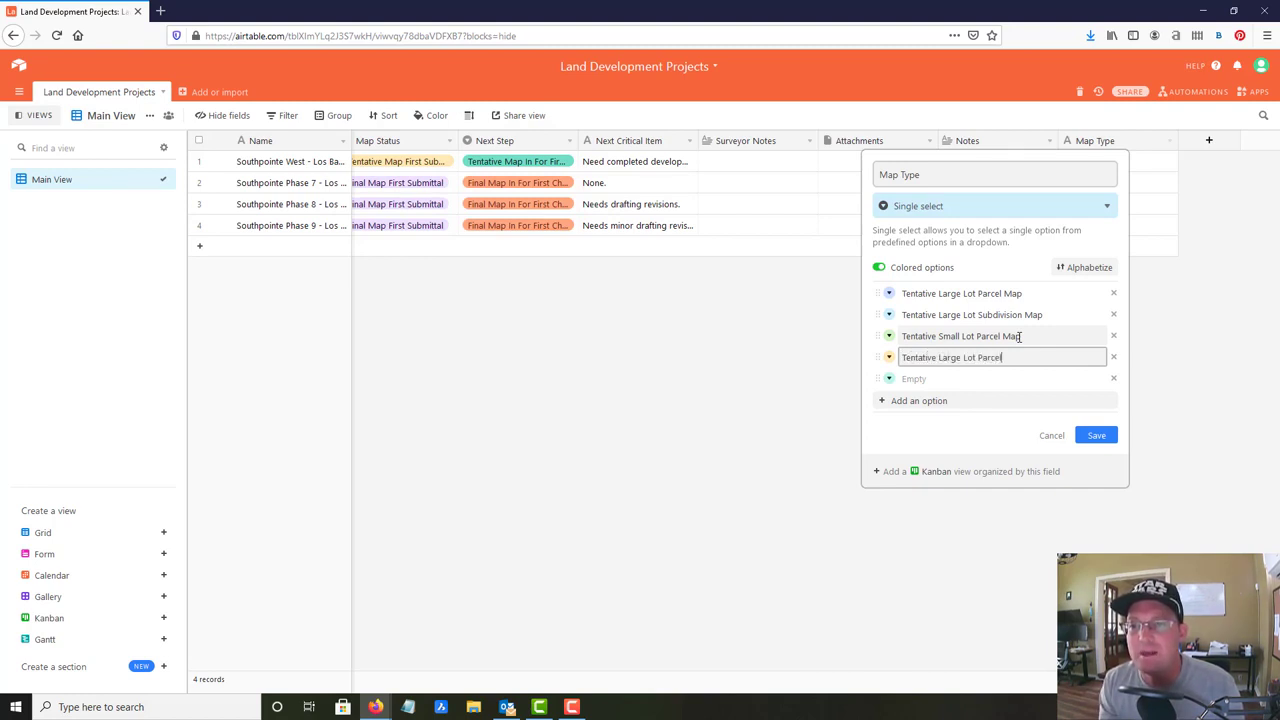
- Add the options Final Large Lot Parcel Map, Final Large Lot Subdivision Map, Final Small Lot Parcel Map and Final Small Lot Subdivision Map
{"action": "key", "text": "Return"}
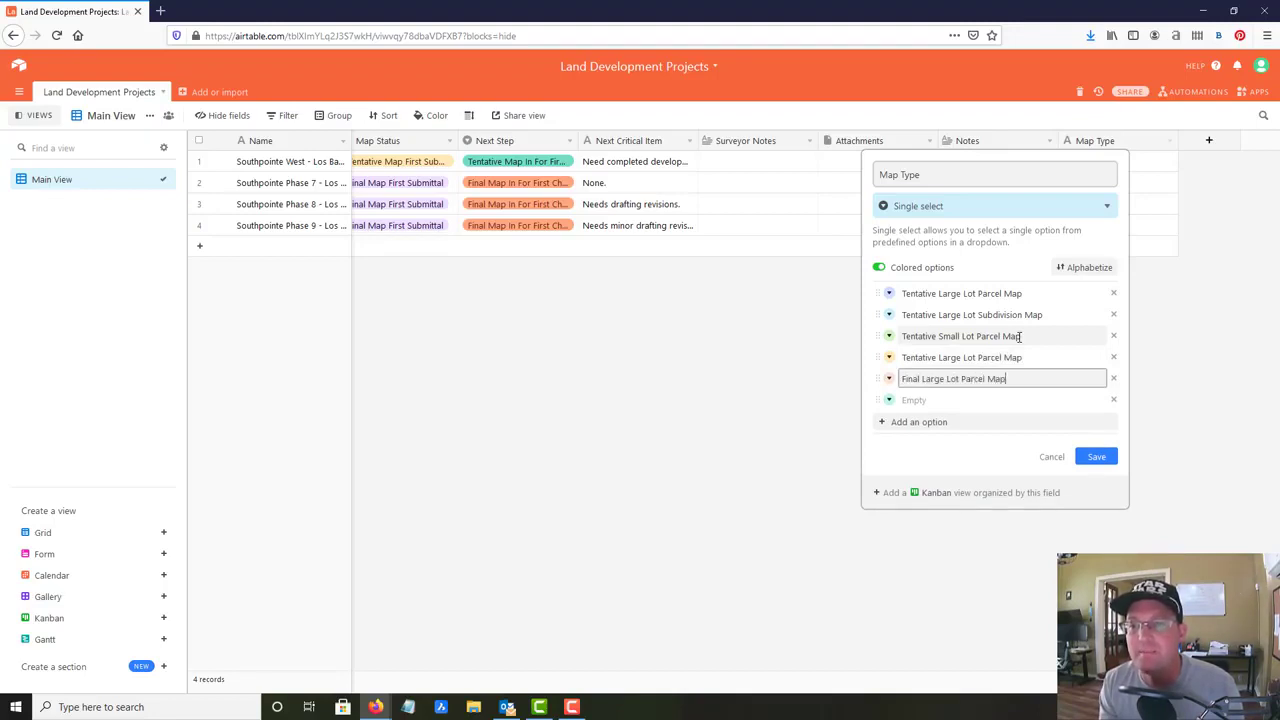
{"action": "key", "text": "Return"}
{"action": "type", "text": "Final Large Lot Subdivision Map"}
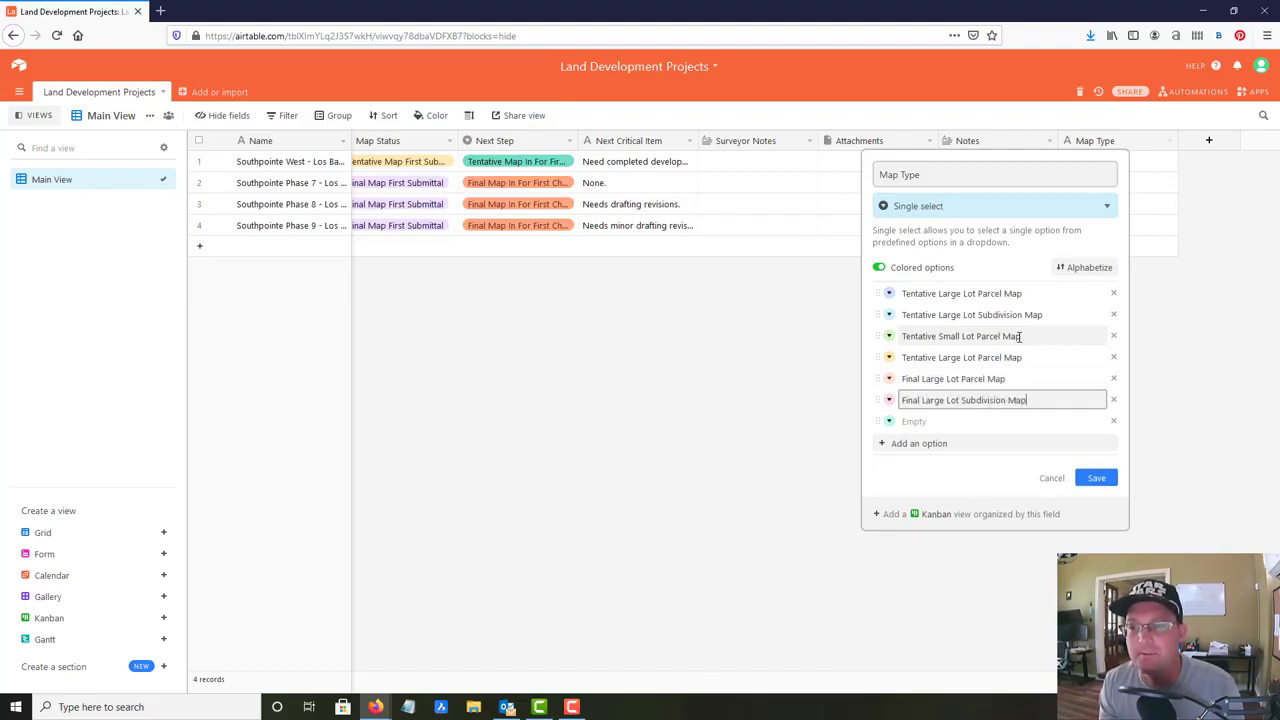
{"action": "key", "text": "Return"}
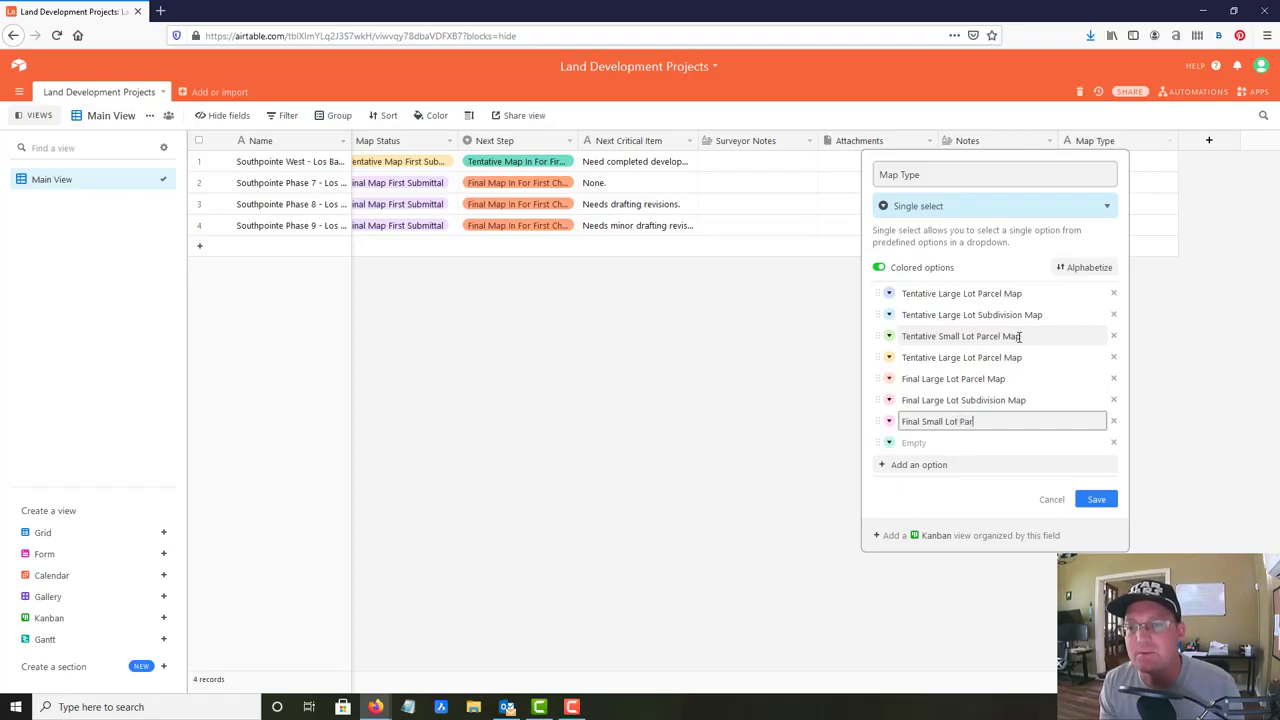
{"action": "key", "text": "Return"}
{"action": "type", "text": "Final Small Lot Subdivision Map"}
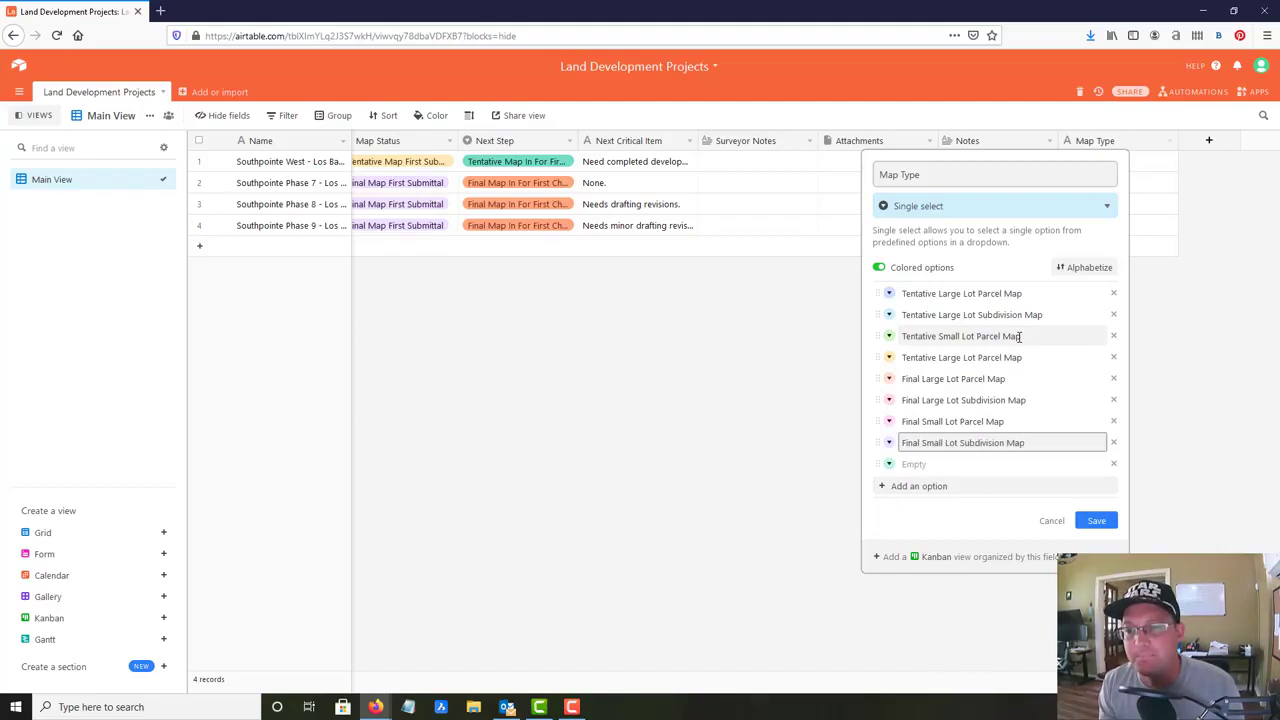
{"action": "key", "text": "Return"}
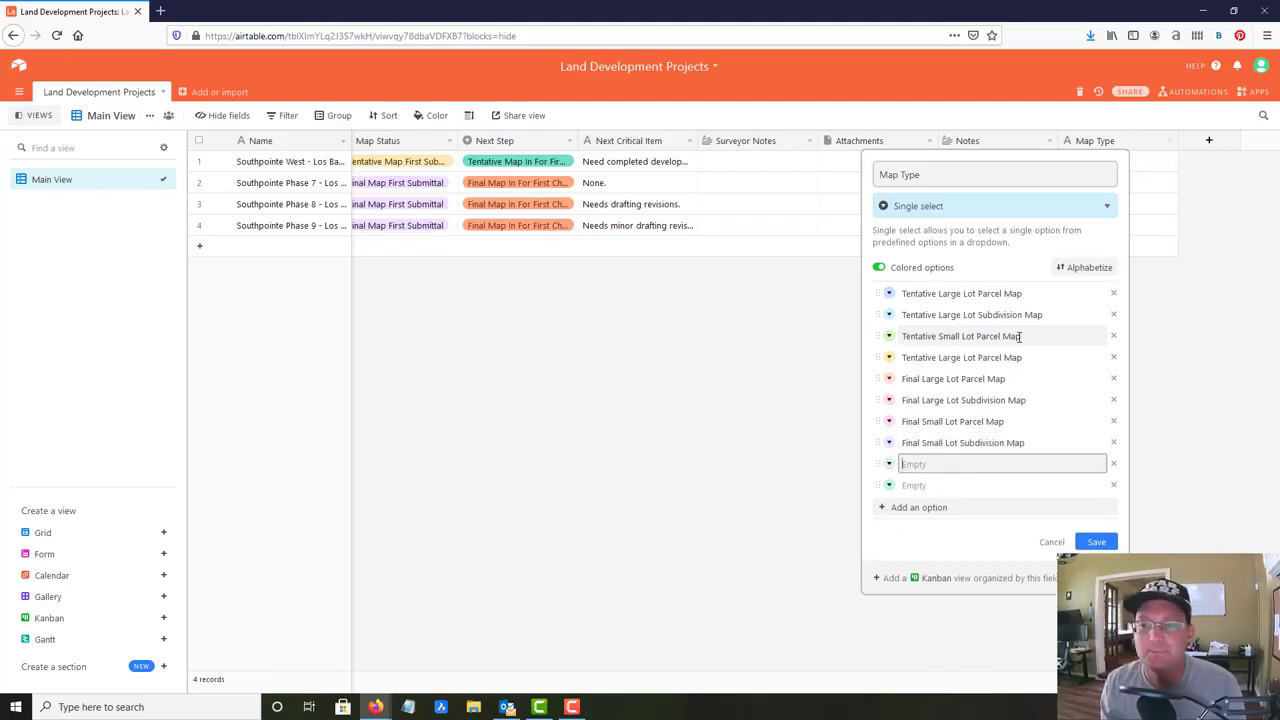
- Save the Map Type field without its blank options and move it between the Phase and Map Status fields
{"action": "left_click", "coordinate": [1113, 464]}
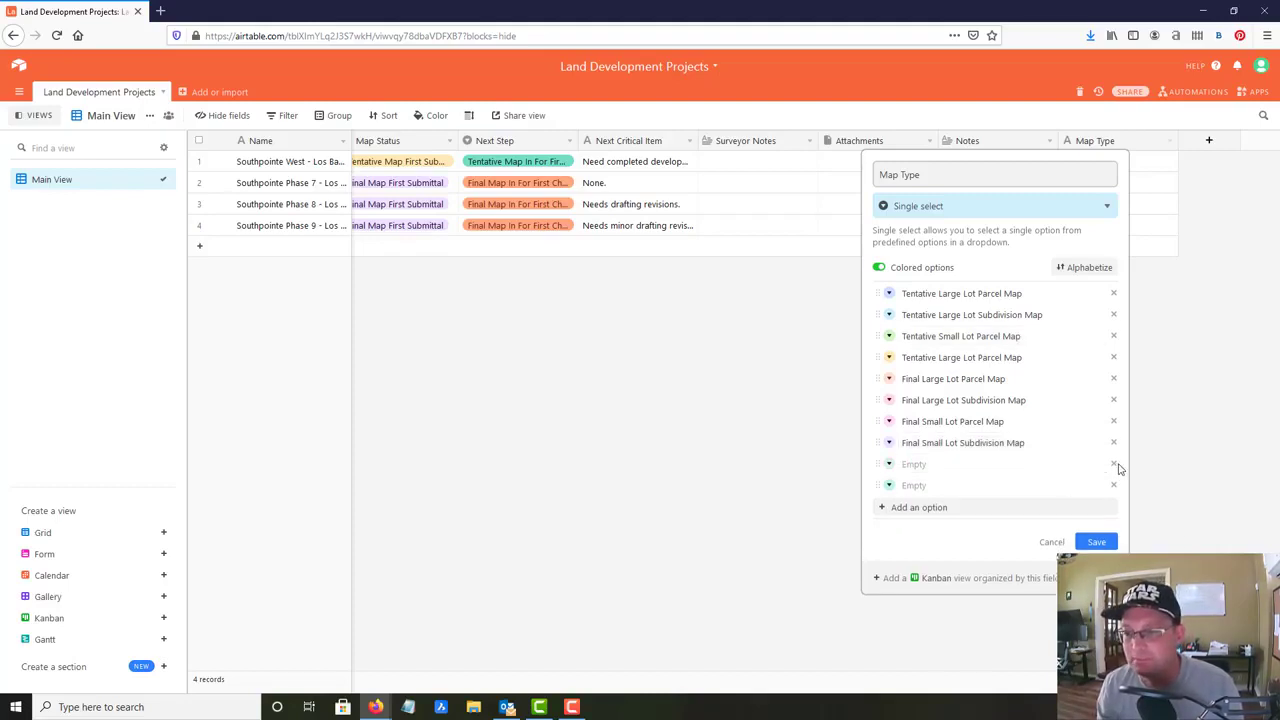
{"action": "left_click", "coordinate": [1113, 464]}
{"action": "left_click", "coordinate": [1112, 500]}
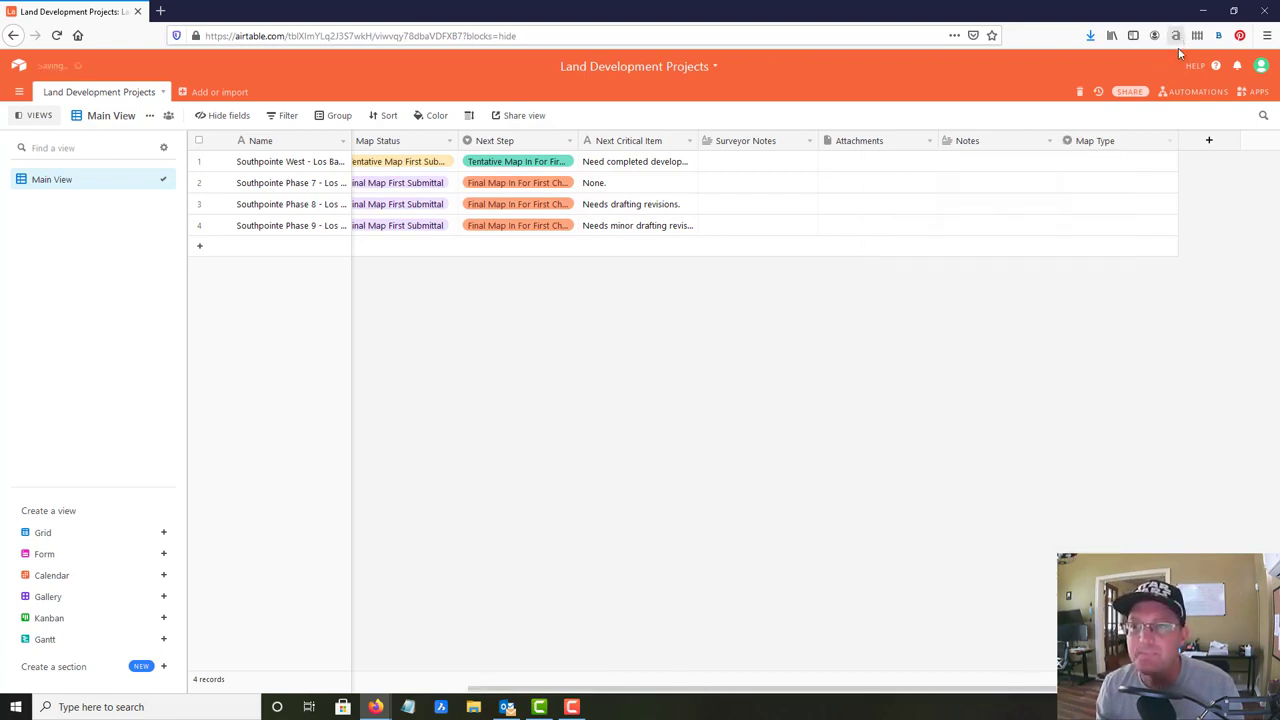
{"action": "left_click_drag", "start_coordinate": [1131, 140], "coordinate": [703, 143]}
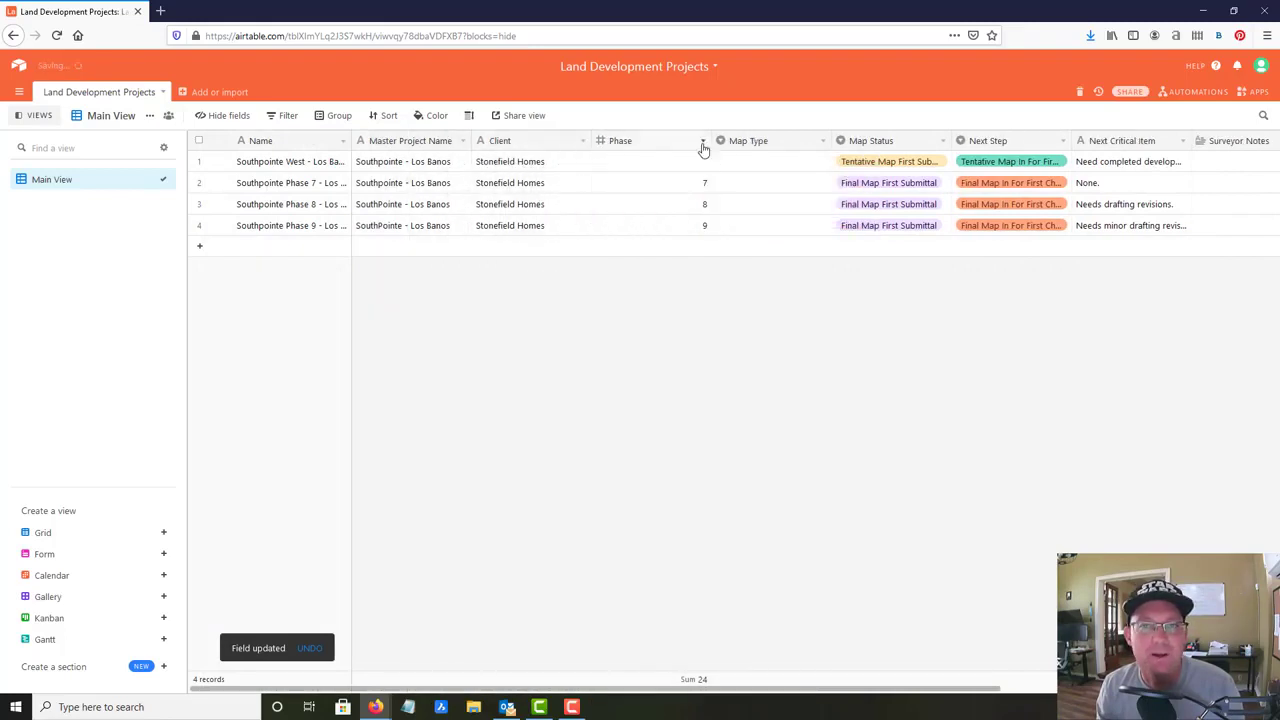
- Set the Map Type of the Southpointe West record to Final Large Lot Subdivision Map
{"action": "left_click", "coordinate": [826, 165]}
{"action": "left_click", "coordinate": [824, 163]}
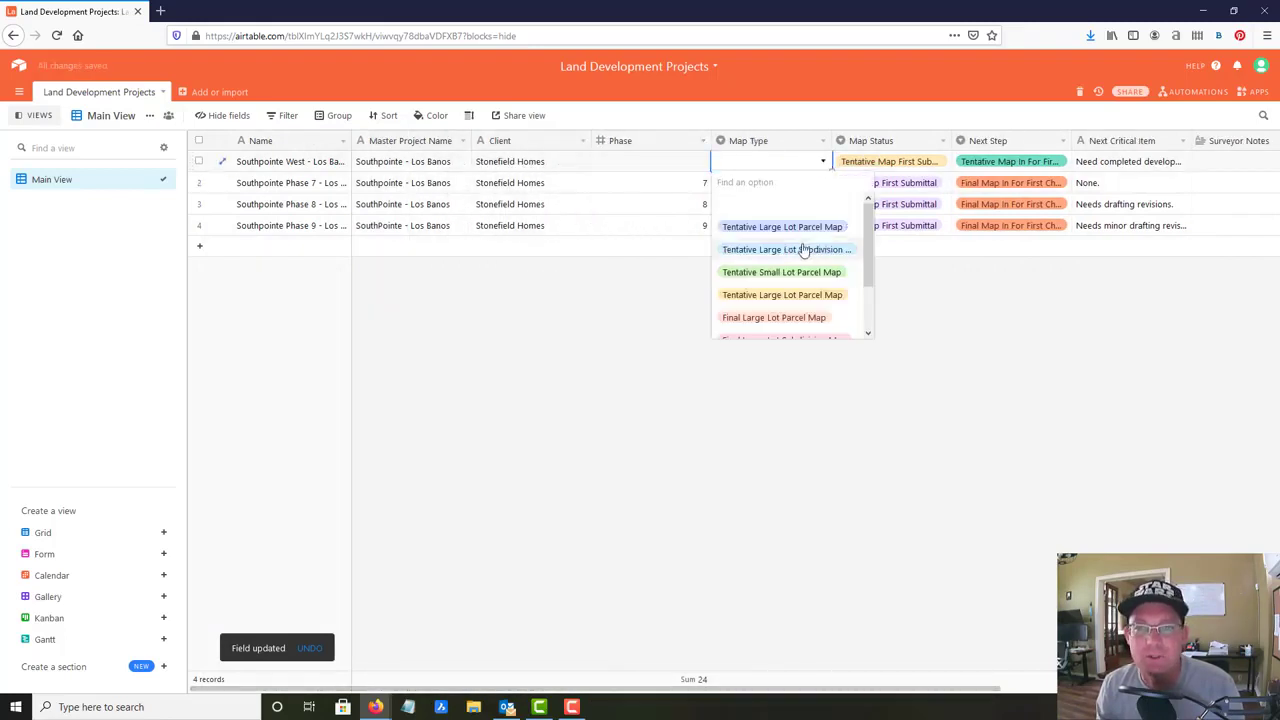
{"action": "scroll", "coordinate": [794, 334], "scroll_direction": "down", "scroll_amount": 1}
{"action": "left_click", "coordinate": [791, 329]}
- Set the Map Type of the Southpointe Phase 7, Phase 8 and Phase 9 records to Final Small Lot Subdivision Map
{"action": "left_click", "coordinate": [803, 188]}
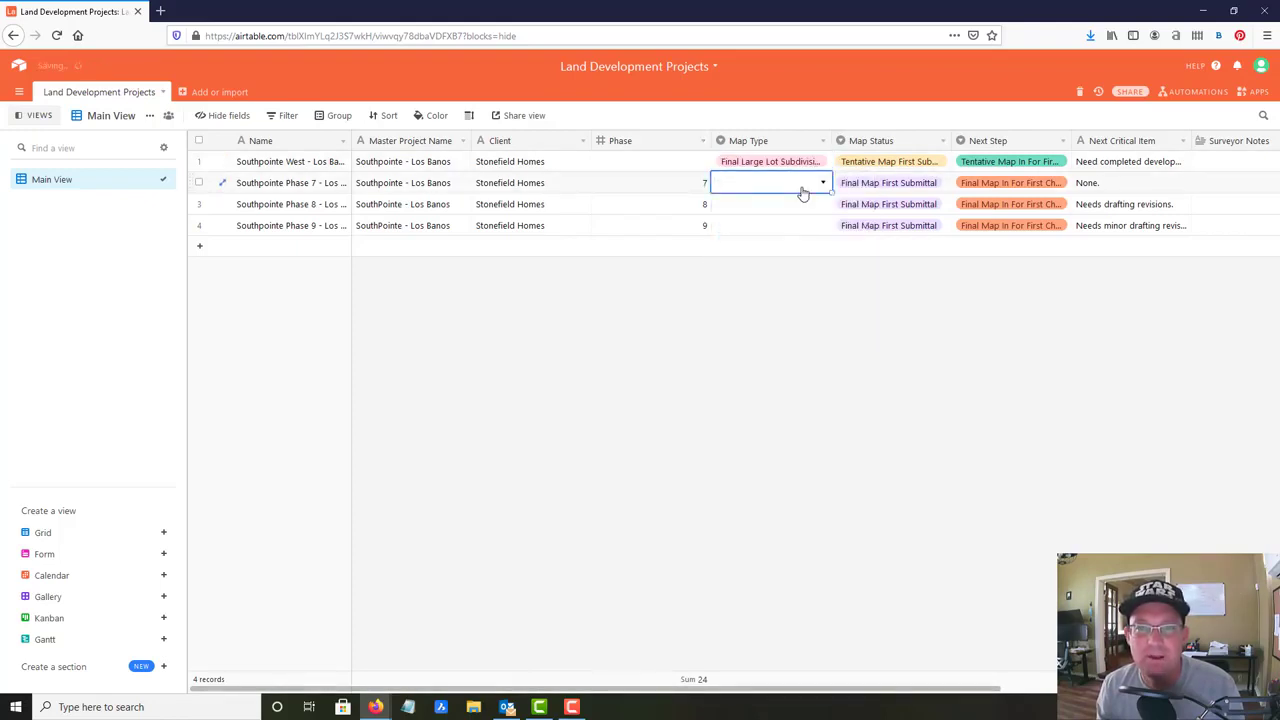
{"action": "left_click", "coordinate": [803, 192]}
{"action": "scroll", "coordinate": [797, 292], "scroll_direction": "down", "scroll_amount": 1}
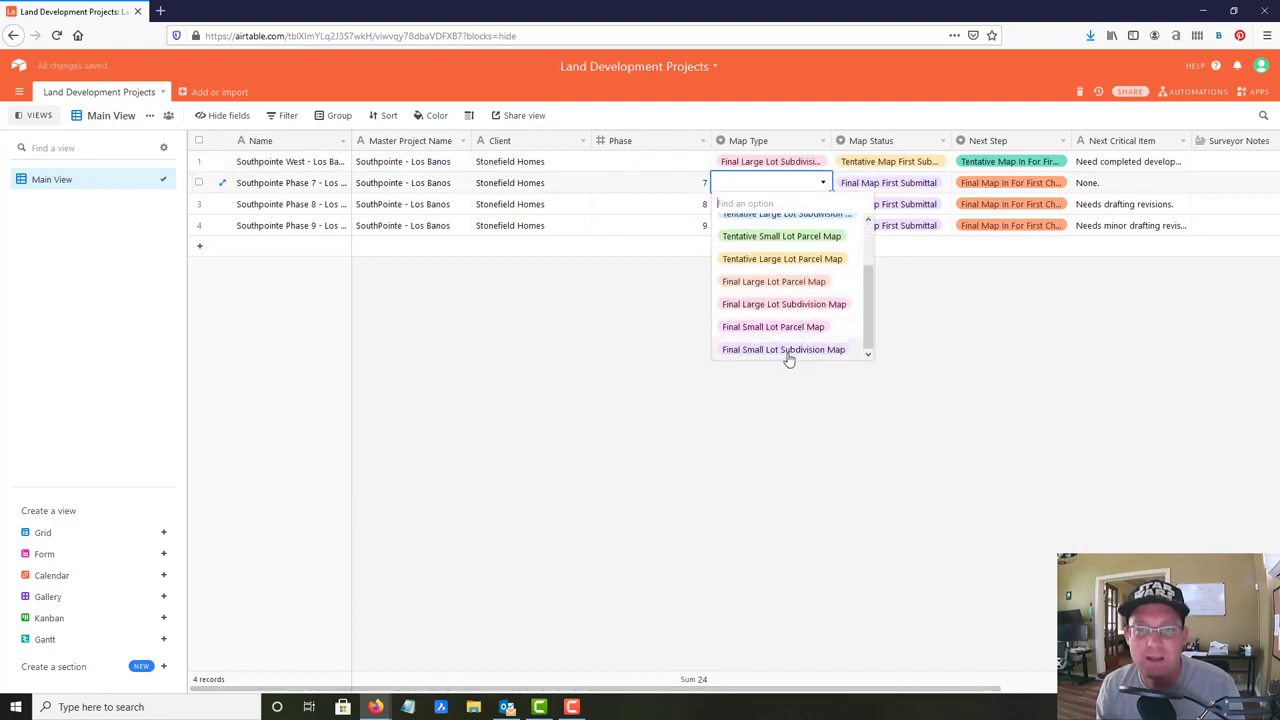
{"action": "left_click", "coordinate": [791, 349]}
{"action": "left_click", "coordinate": [800, 205]}
{"action": "left_click", "coordinate": [800, 205]}
{"action": "scroll", "coordinate": [795, 375], "scroll_direction": "down", "scroll_amount": 2}
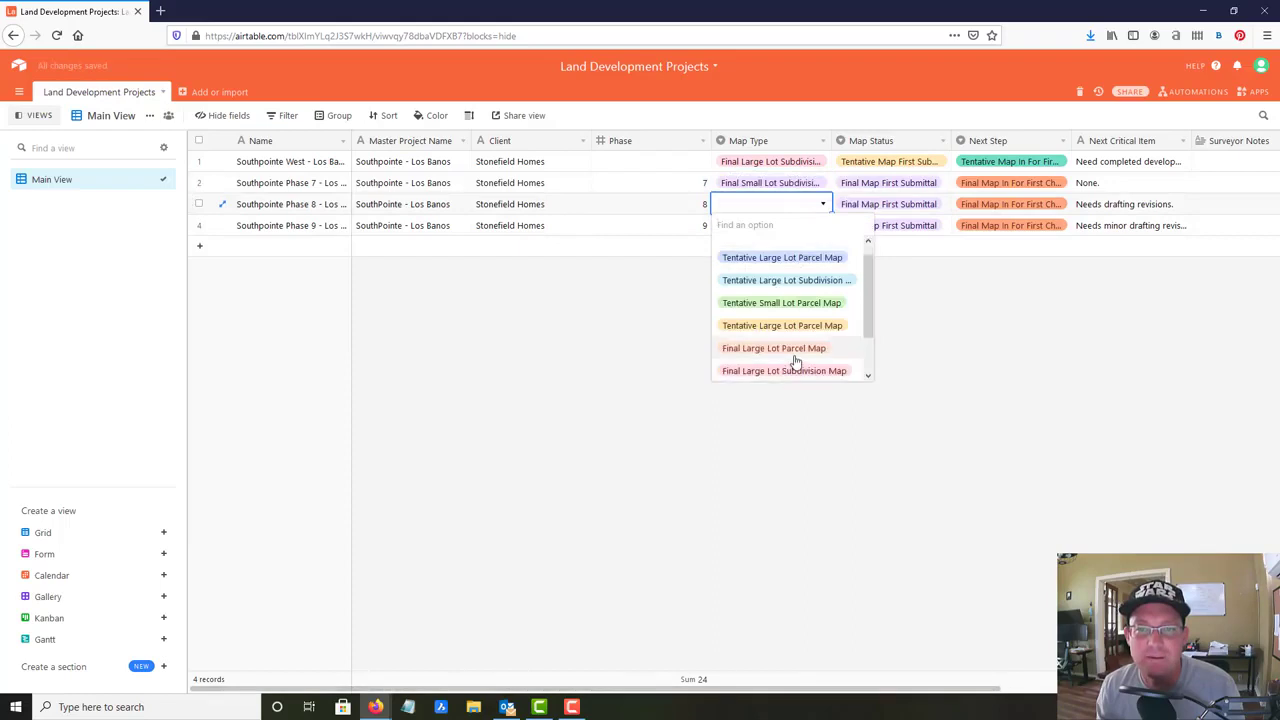
{"action": "left_click", "coordinate": [794, 370]}
{"action": "left_click", "coordinate": [778, 228]}
{"action": "left_click", "coordinate": [778, 228]}
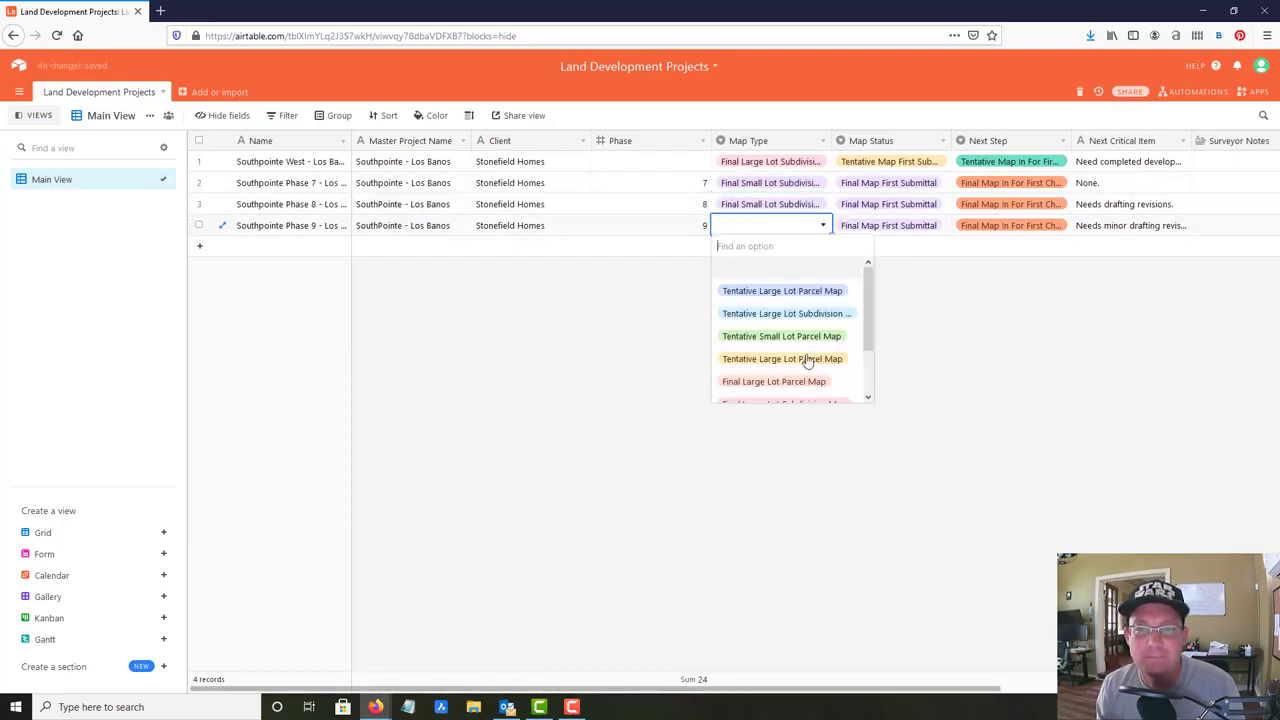
{"action": "scroll", "coordinate": [800, 375], "scroll_direction": "down", "scroll_amount": 2}
{"action": "left_click", "coordinate": [795, 392]}
{"action": "left_click", "coordinate": [1183, 492]}
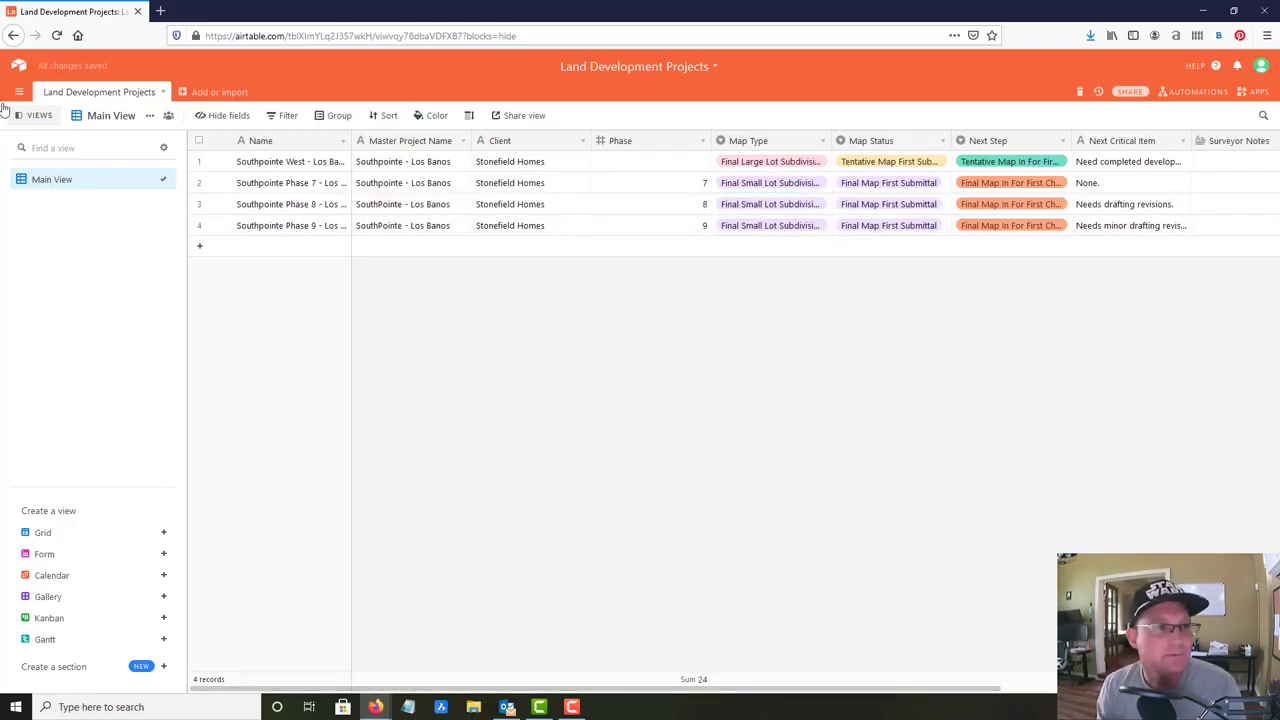
- Create a new grid view named "Tentative Maps"
{"action": "left_click", "coordinate": [50, 147]}
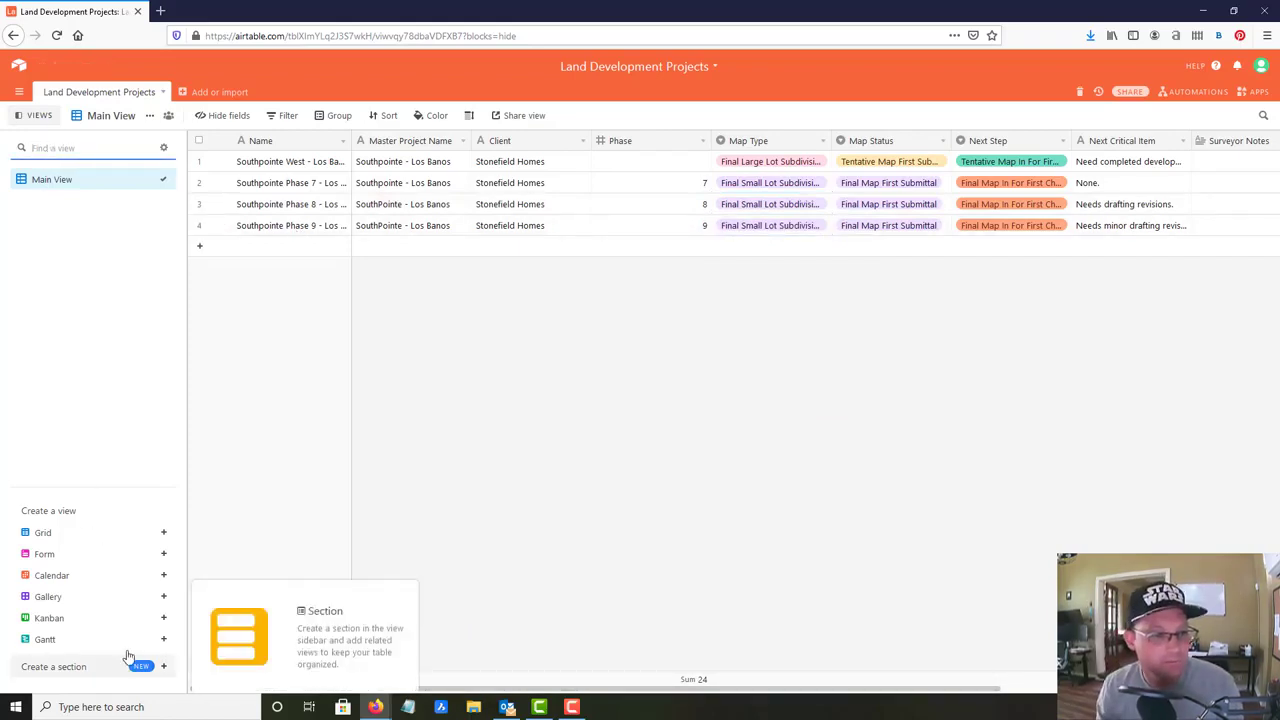
{"action": "left_click", "coordinate": [165, 533]}
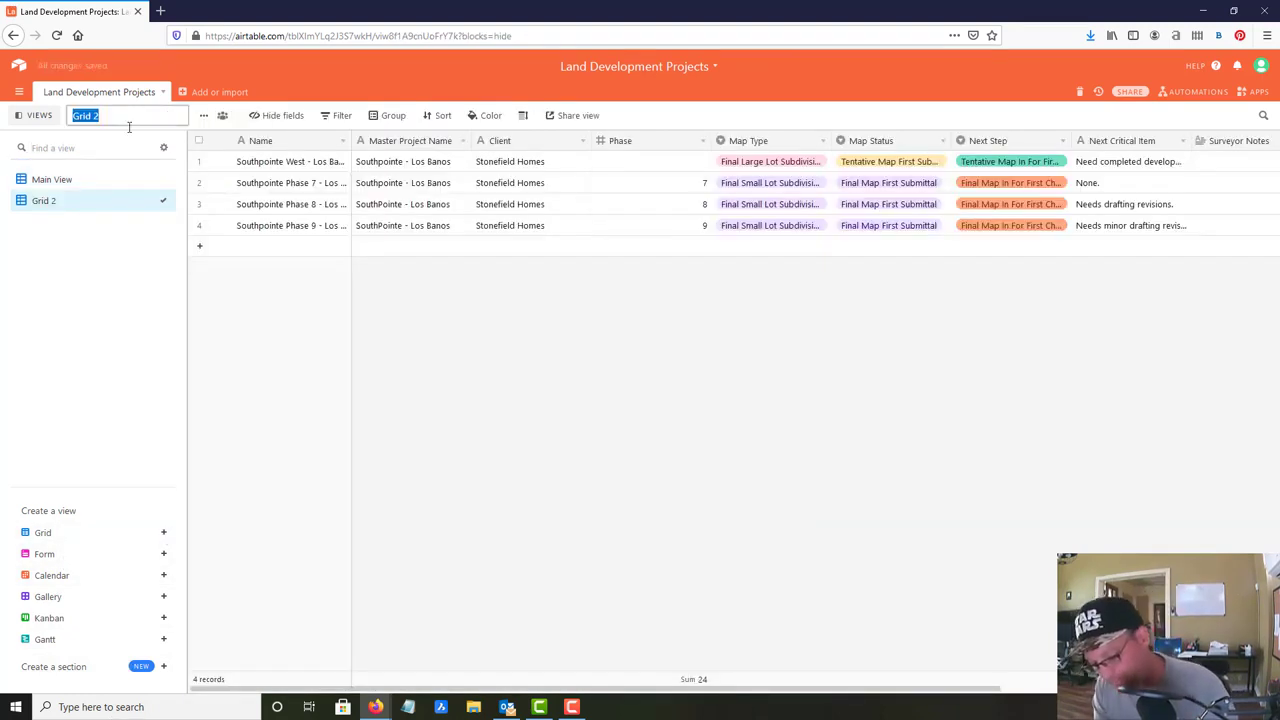
{"action": "type", "text": "Tentative M"}
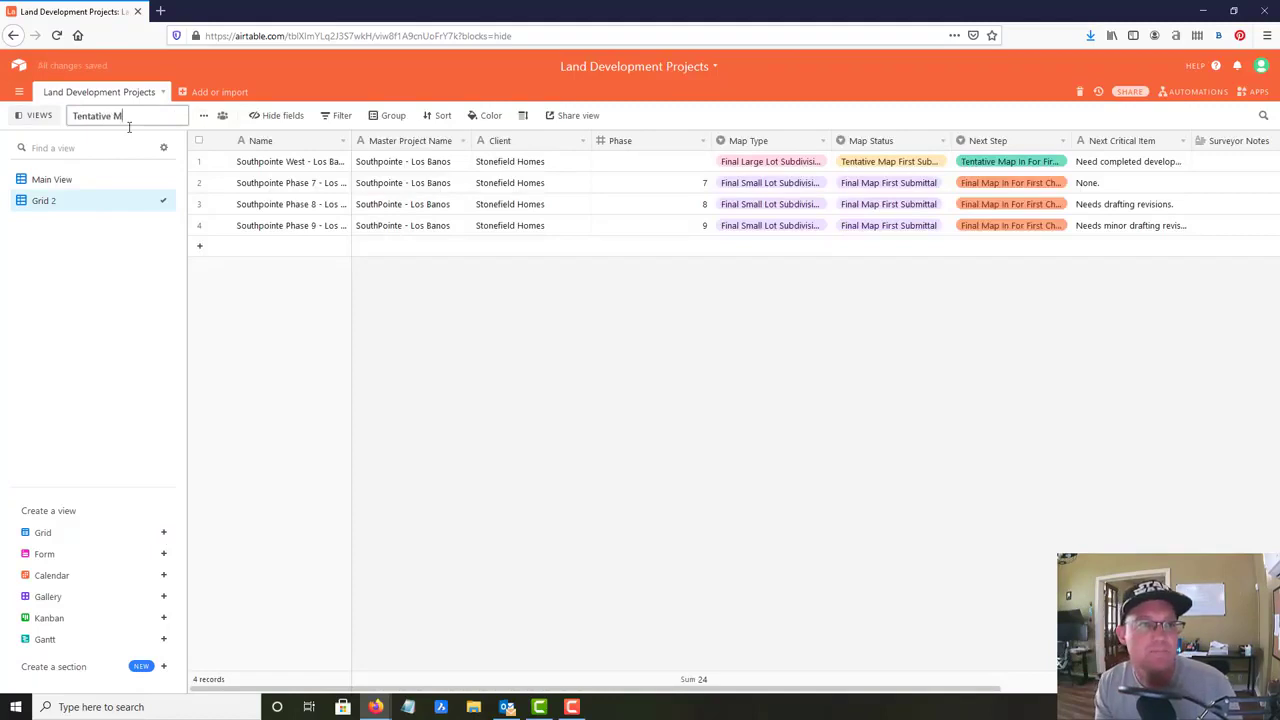
{"action": "type", "text": "aps"}
{"action": "key", "text": "Return"}
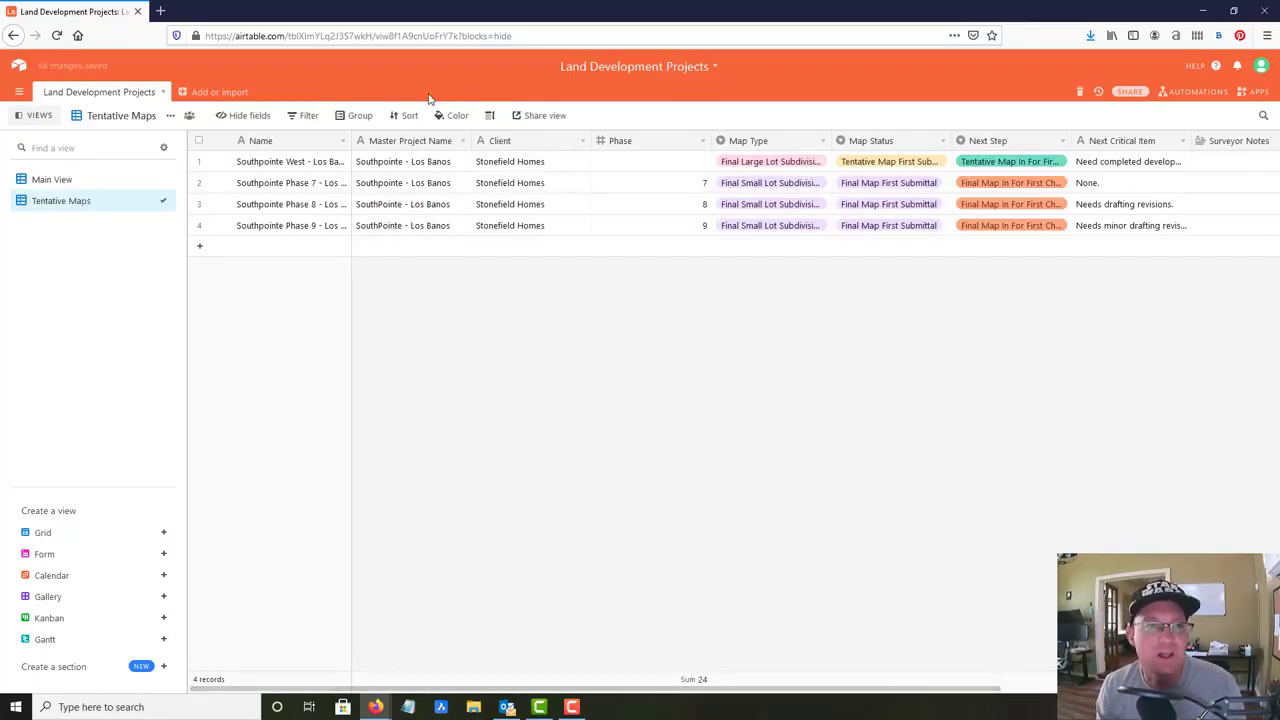
- Filter the Tentative Maps view to records where Map Type is Tentative Large Lot Subdivision Map
{"action": "left_click", "coordinate": [301, 116]}
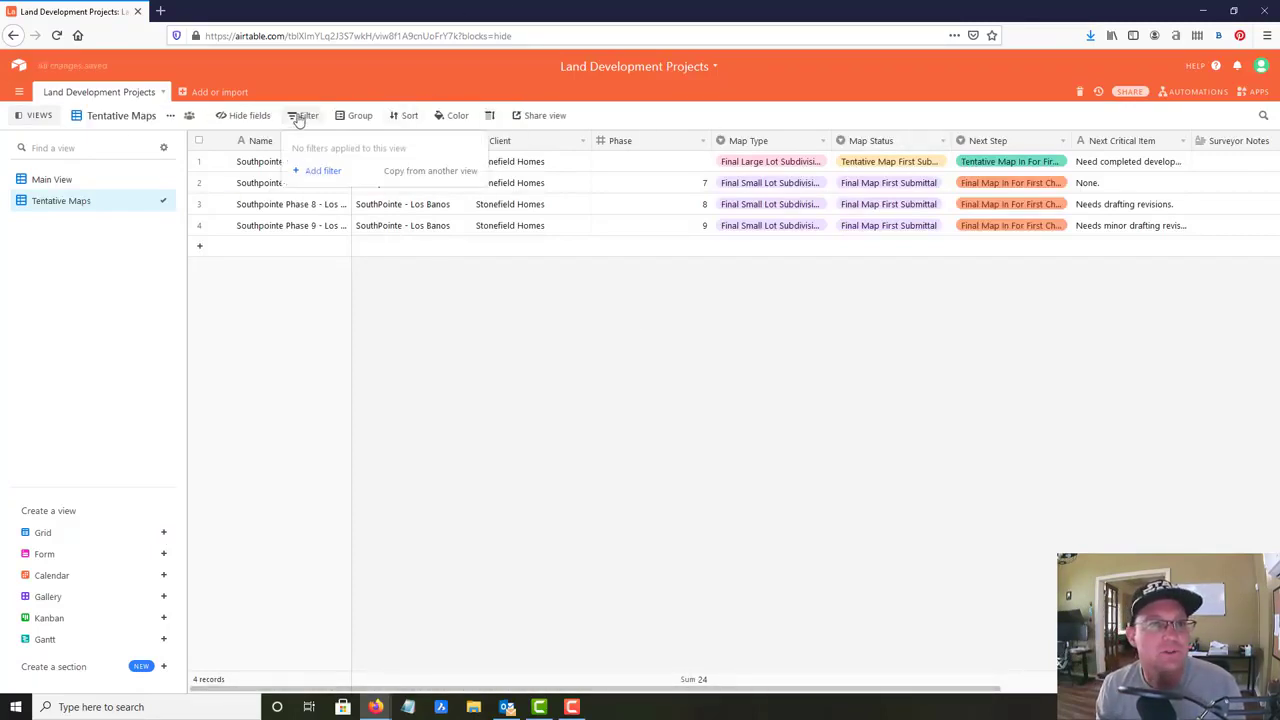
{"action": "left_click", "coordinate": [333, 177]}
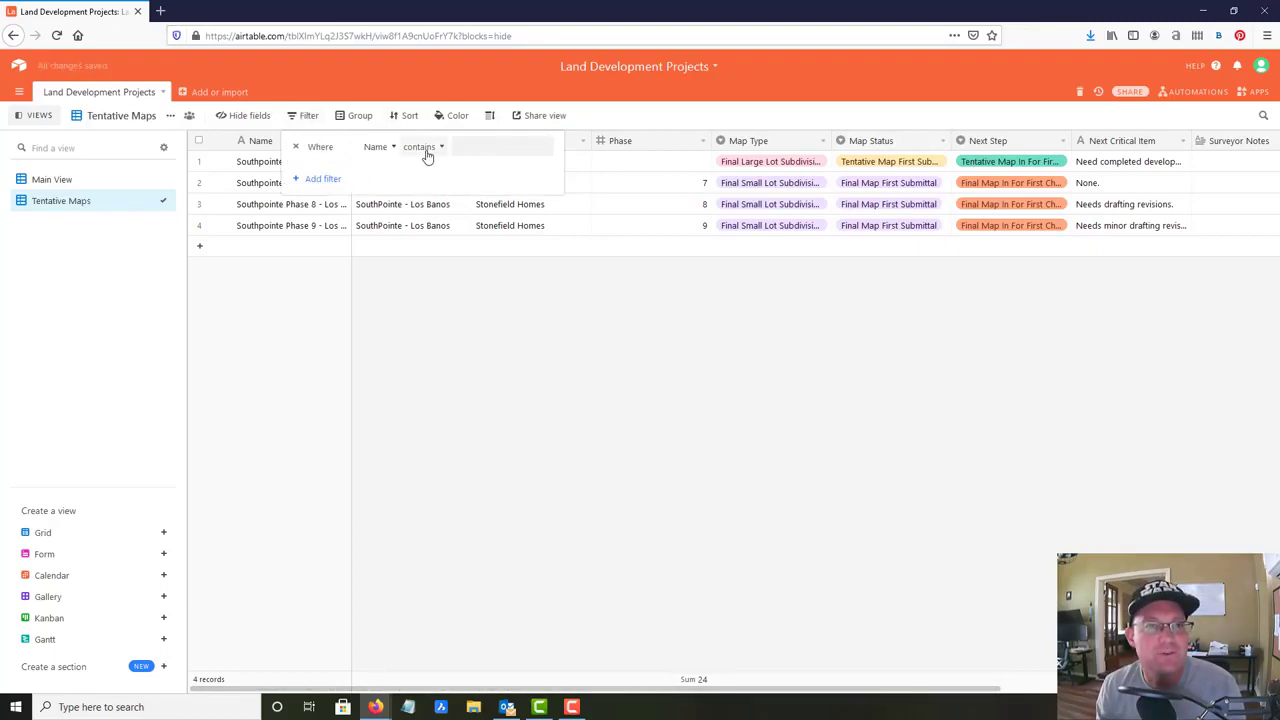
{"action": "left_click", "coordinate": [388, 150]}
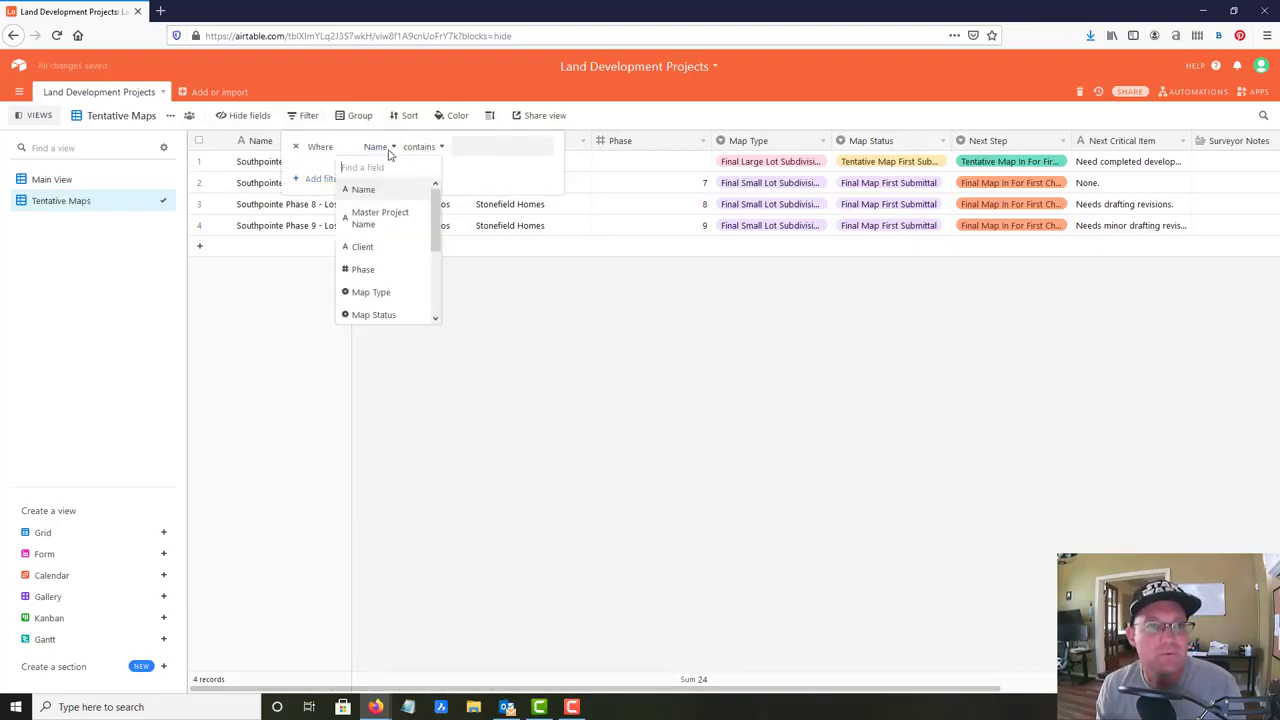
{"action": "left_click", "coordinate": [394, 292]}
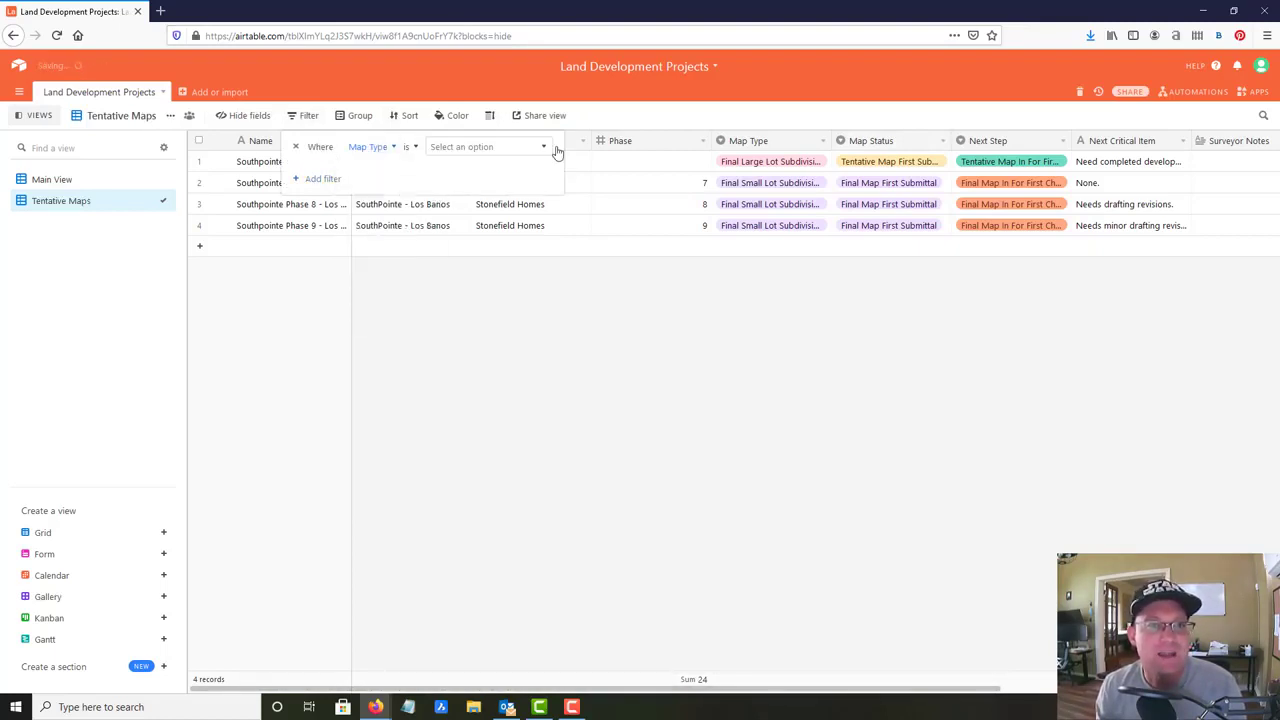
{"action": "left_click", "coordinate": [489, 148]}
{"action": "left_click", "coordinate": [491, 188]}
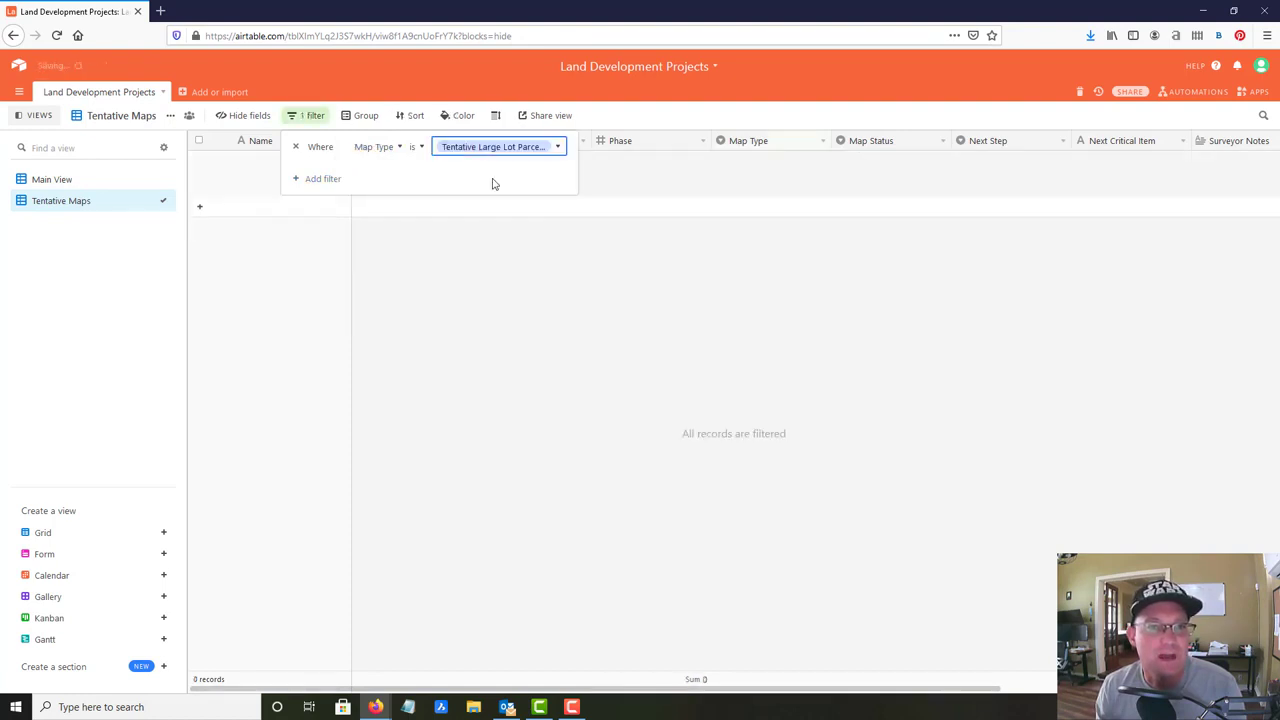
{"action": "left_click", "coordinate": [503, 155]}
{"action": "left_click", "coordinate": [504, 210]}
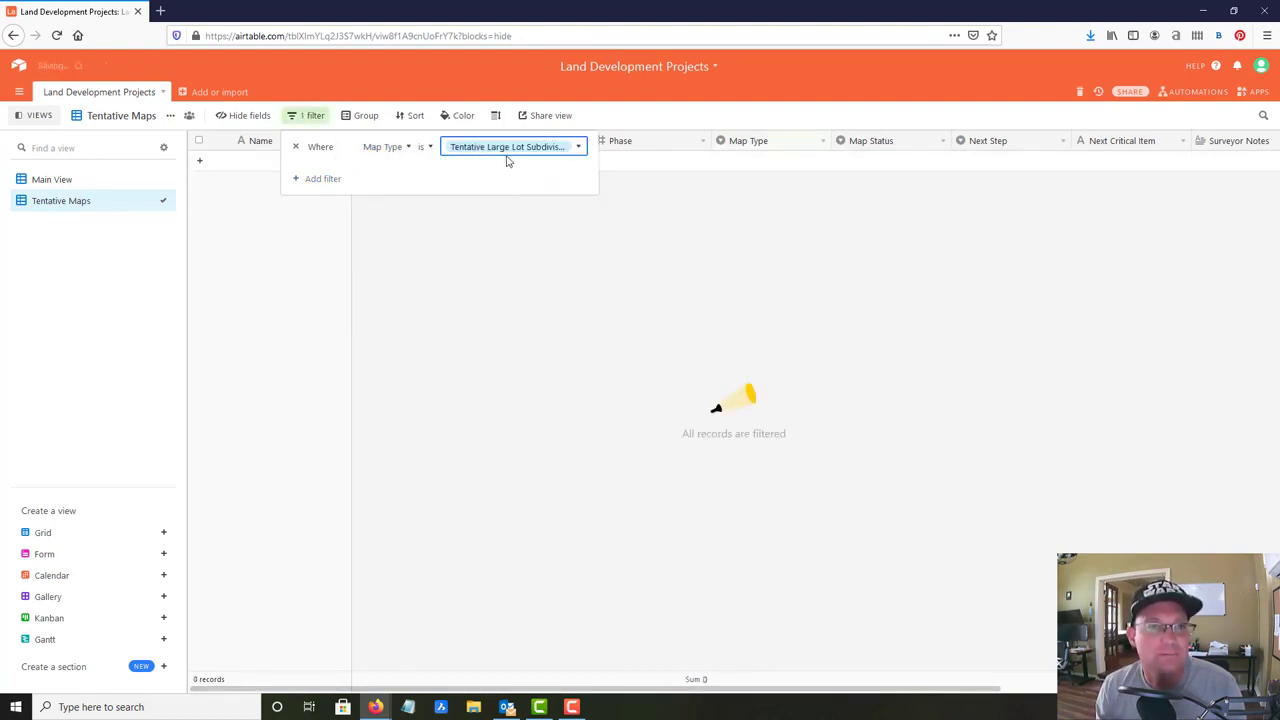
- Add an Or condition to the Tentative Maps filter where Map Type is Tentative Large Lot Parcel Map
{"action": "left_click", "coordinate": [318, 179]}
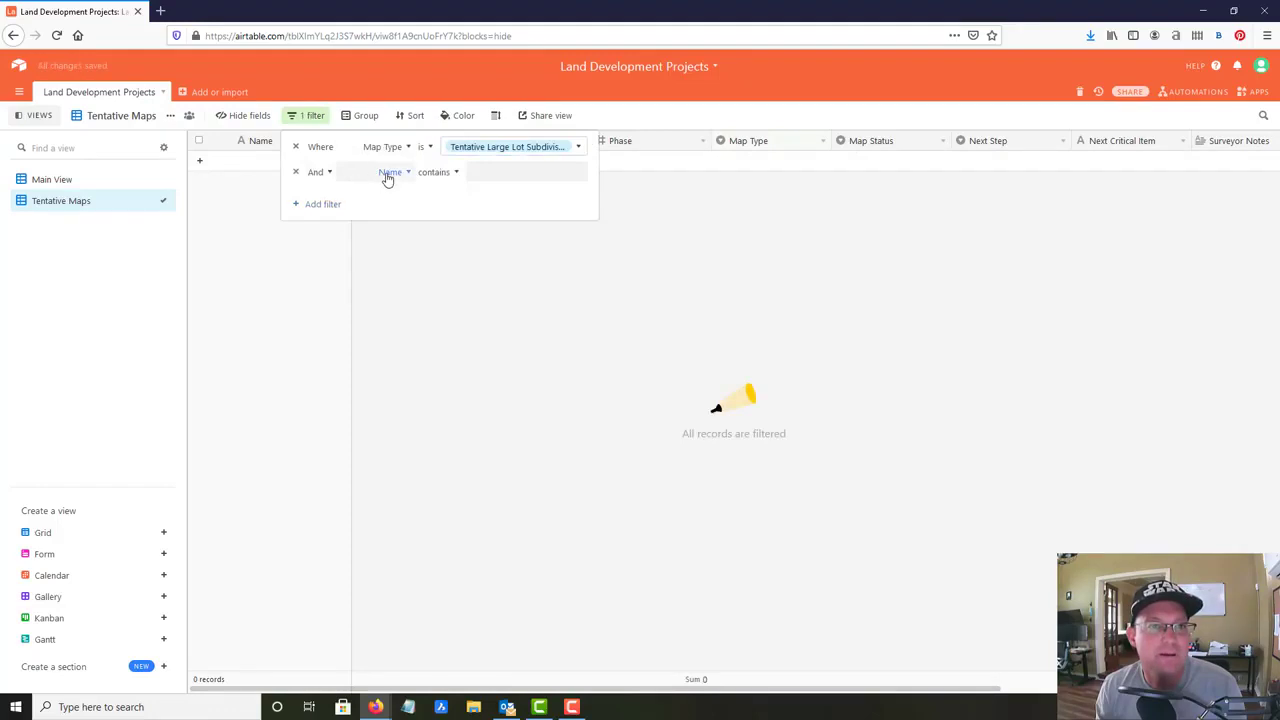
{"action": "left_click", "coordinate": [388, 172]}
{"action": "scroll", "coordinate": [389, 260], "scroll_direction": "down", "scroll_amount": 3}
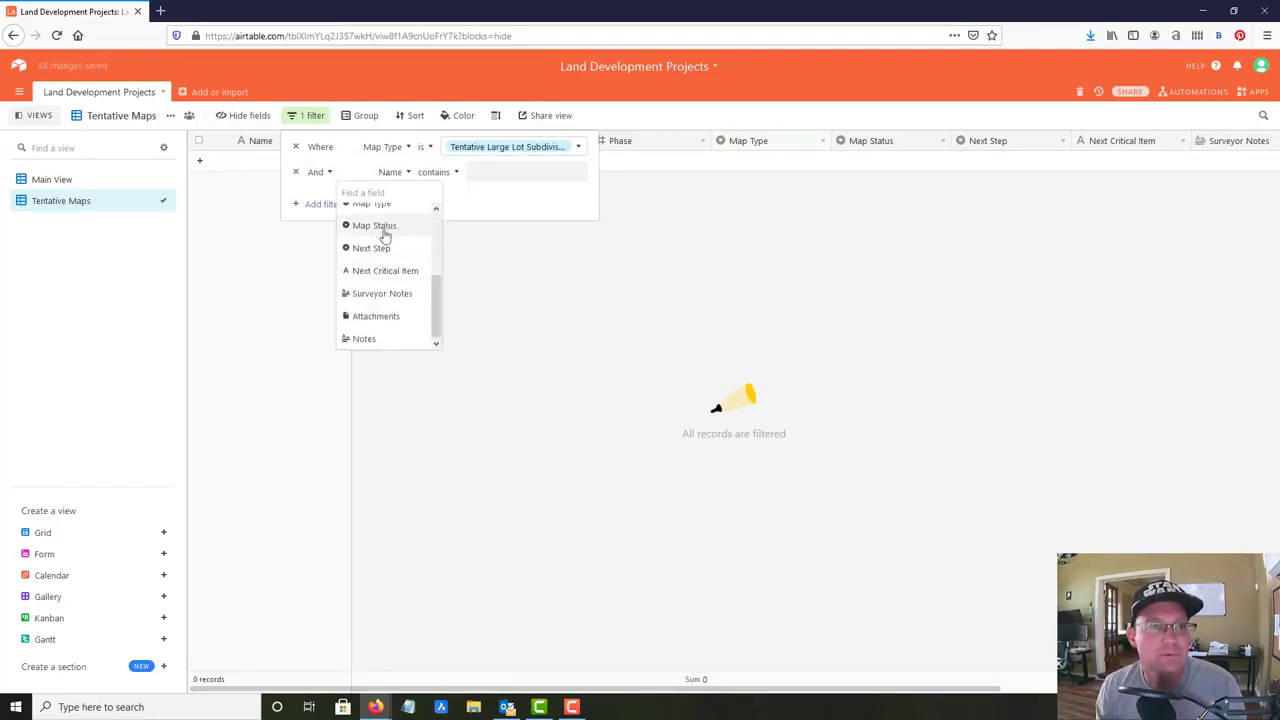
{"action": "scroll", "coordinate": [385, 245], "scroll_direction": "up", "scroll_amount": 2}
{"action": "left_click", "coordinate": [383, 271]}
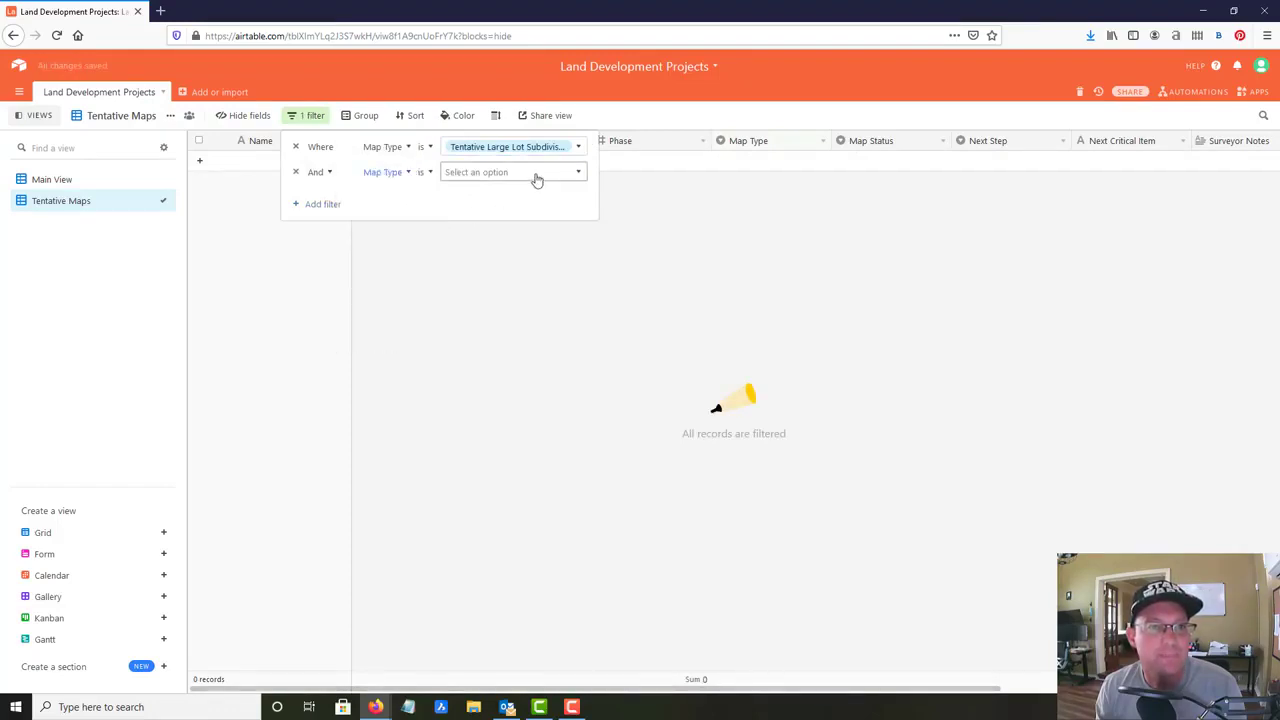
{"action": "left_click", "coordinate": [320, 172]}
{"action": "left_click", "coordinate": [322, 215]}
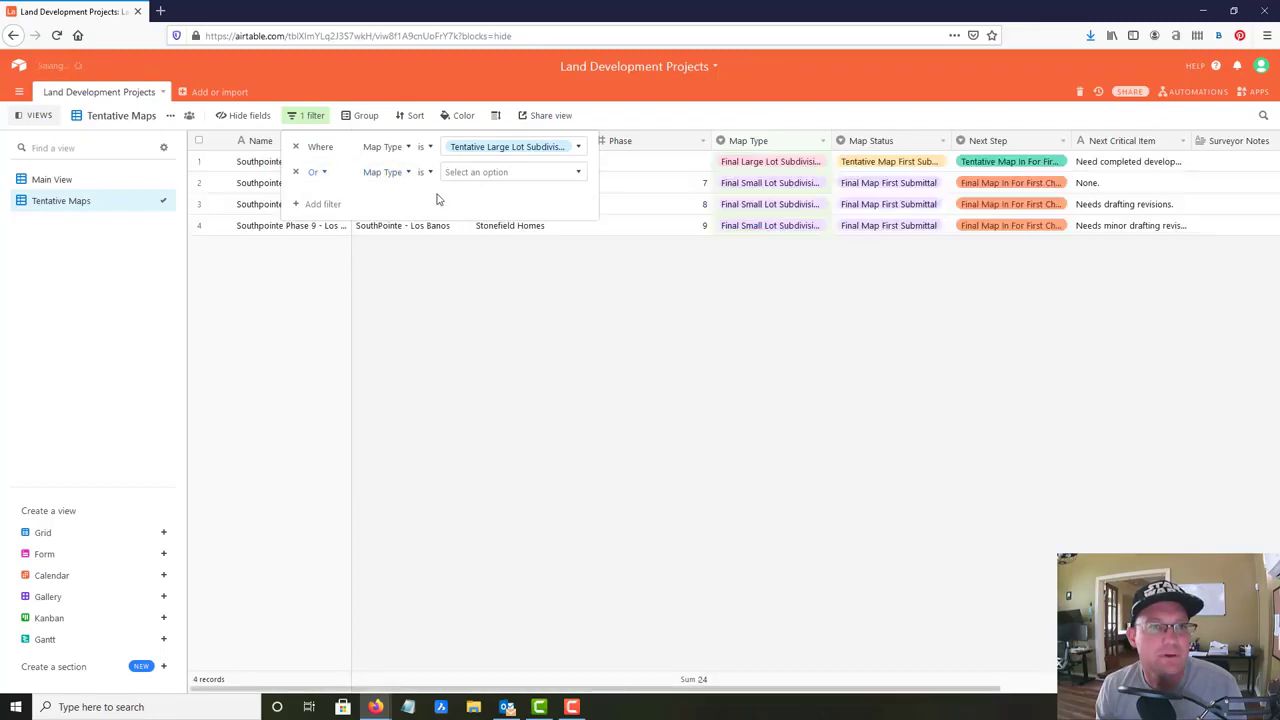
{"action": "left_click", "coordinate": [574, 174]}
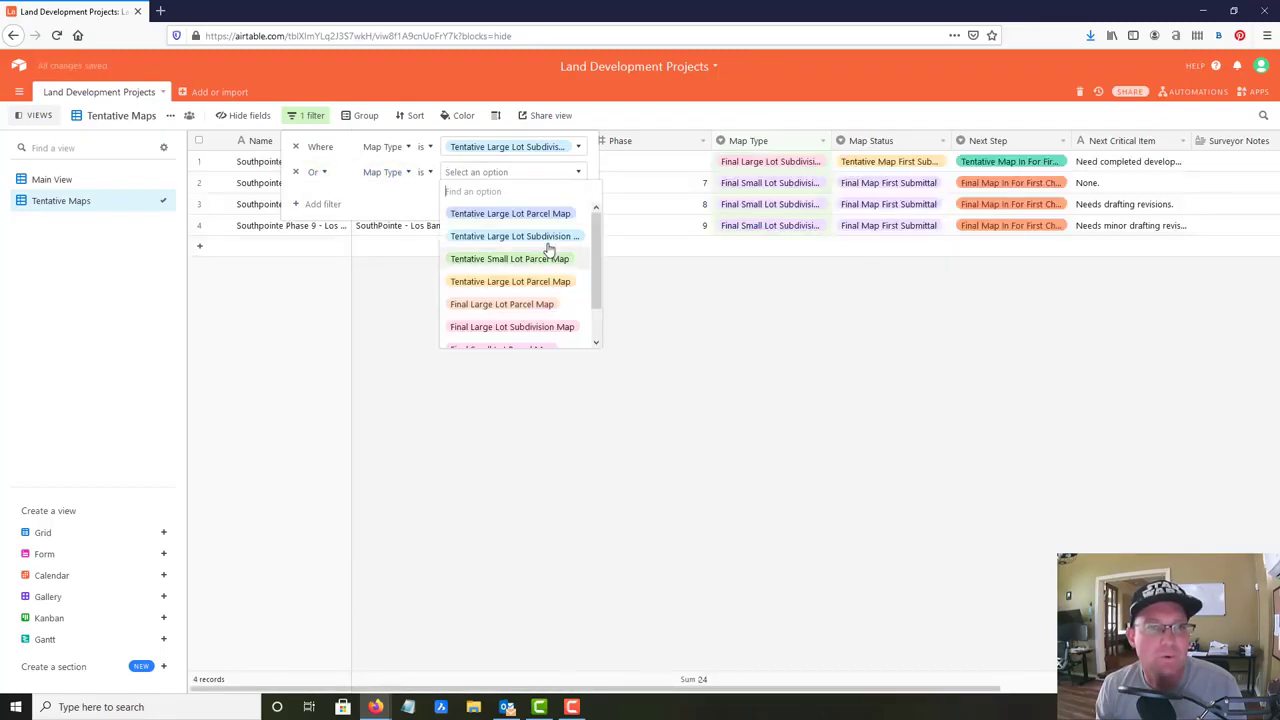
{"action": "left_click", "coordinate": [545, 214]}
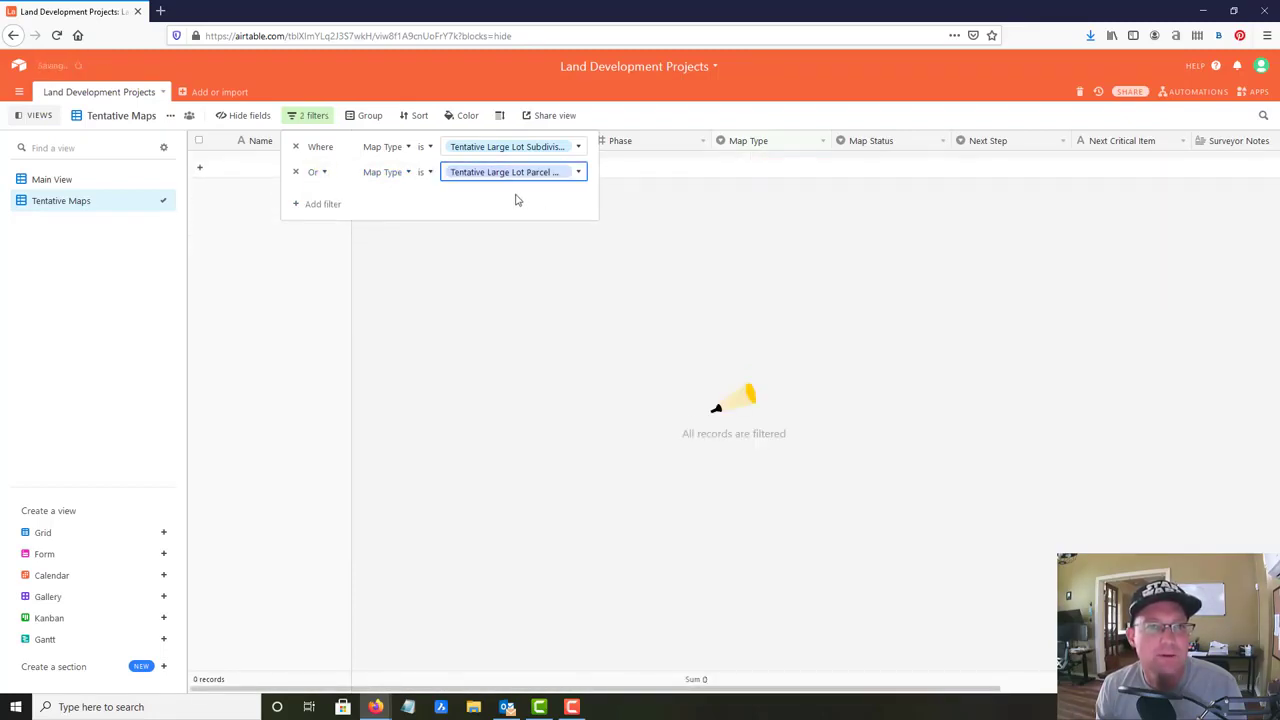
- Add a third Or condition to the Tentative Maps filter where Map Type is Tentative Small Lot Parcel Map
{"action": "left_click", "coordinate": [312, 205]}
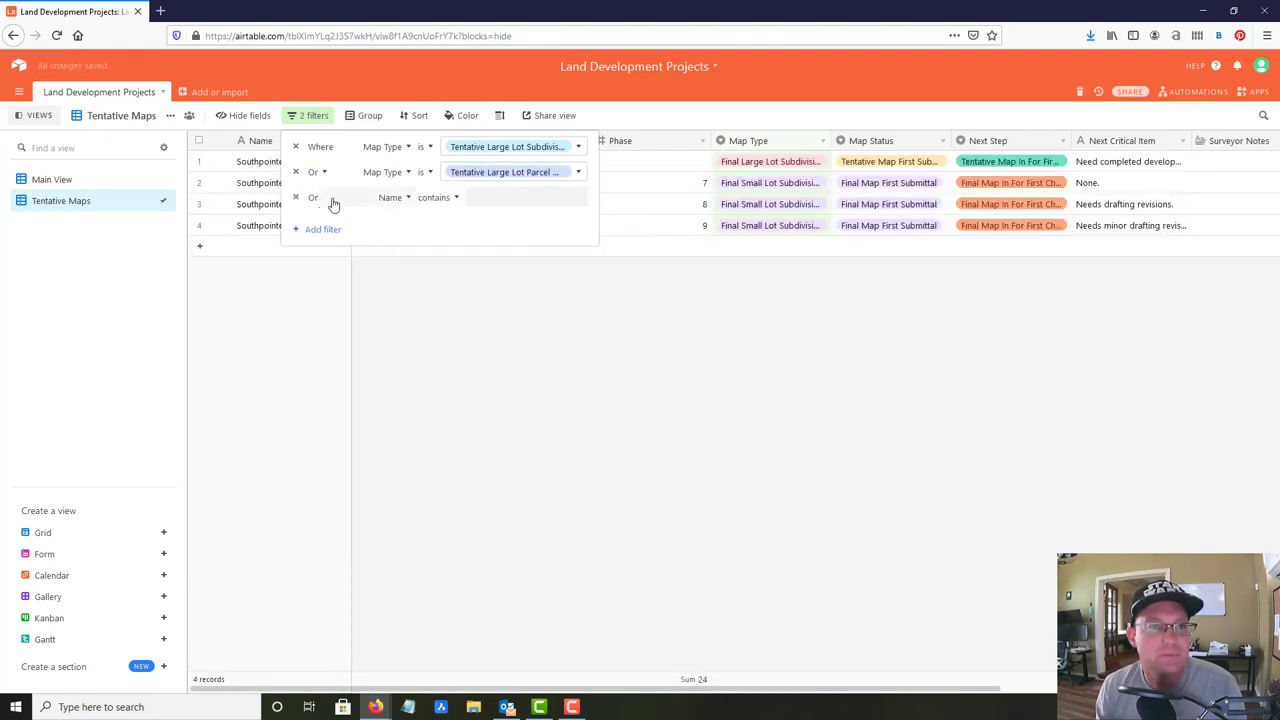
{"action": "left_click", "coordinate": [388, 199]}
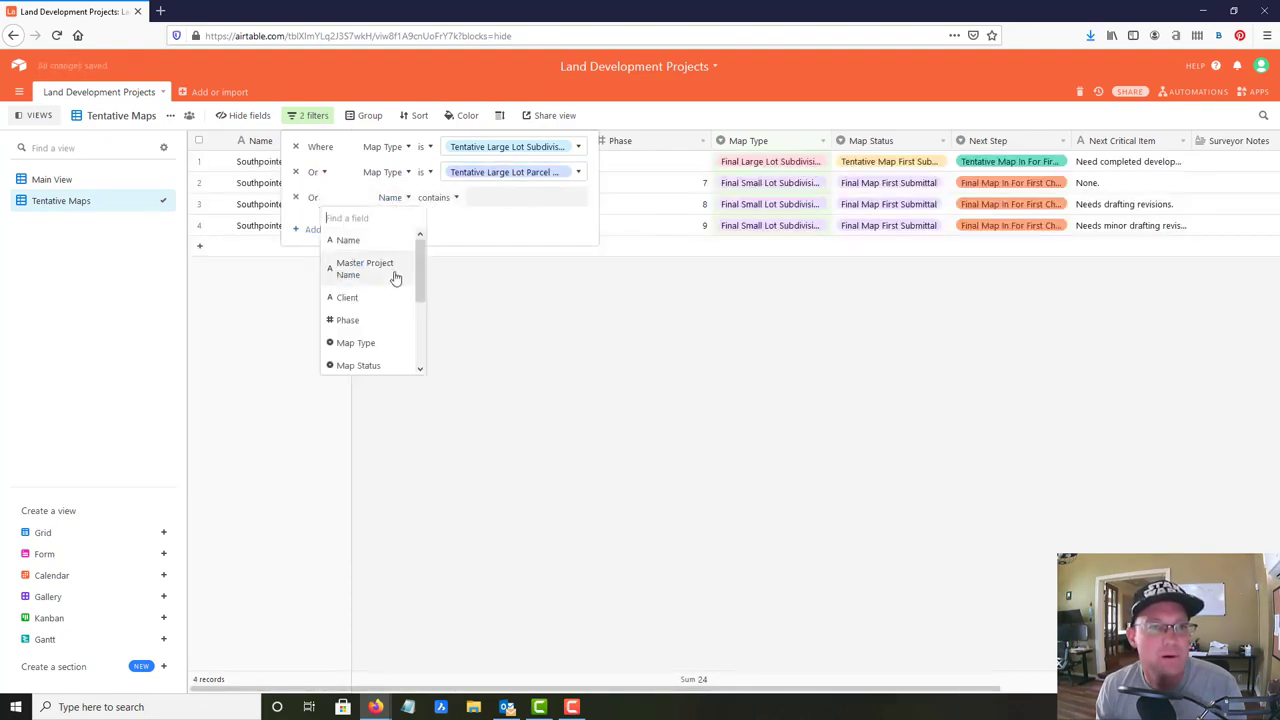
{"action": "left_click", "coordinate": [378, 342]}
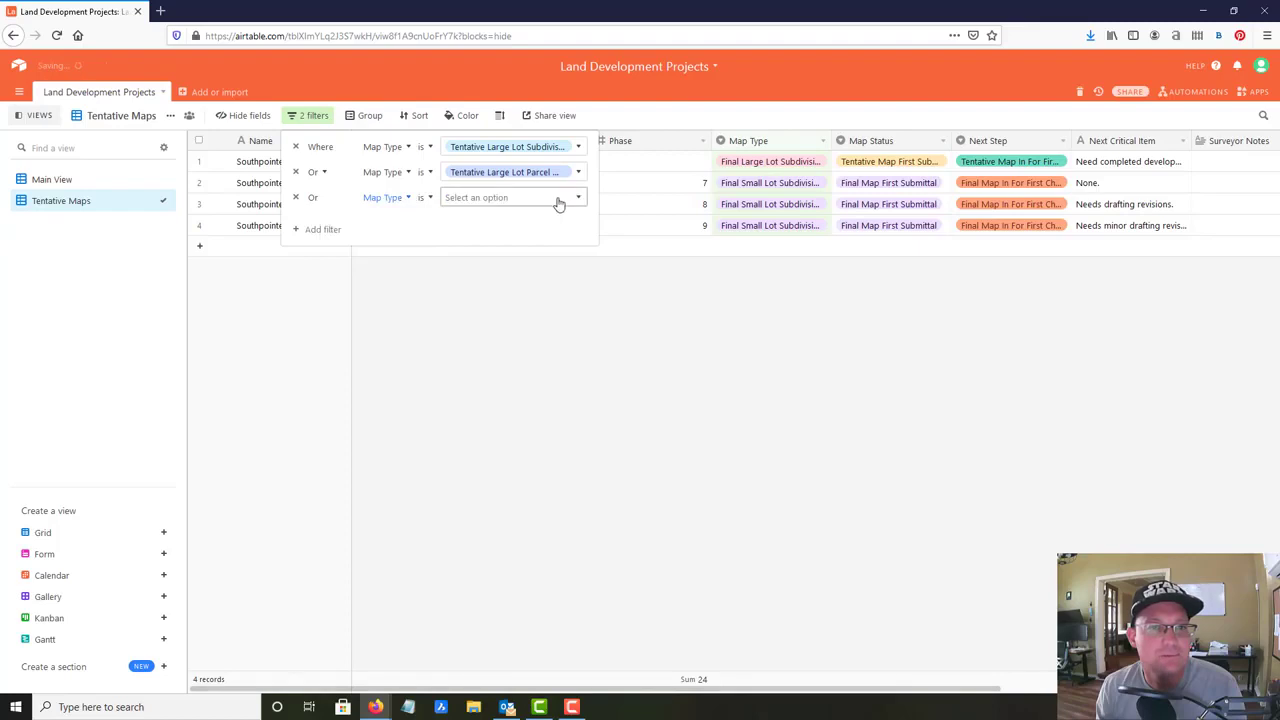
{"action": "left_click", "coordinate": [558, 200]}
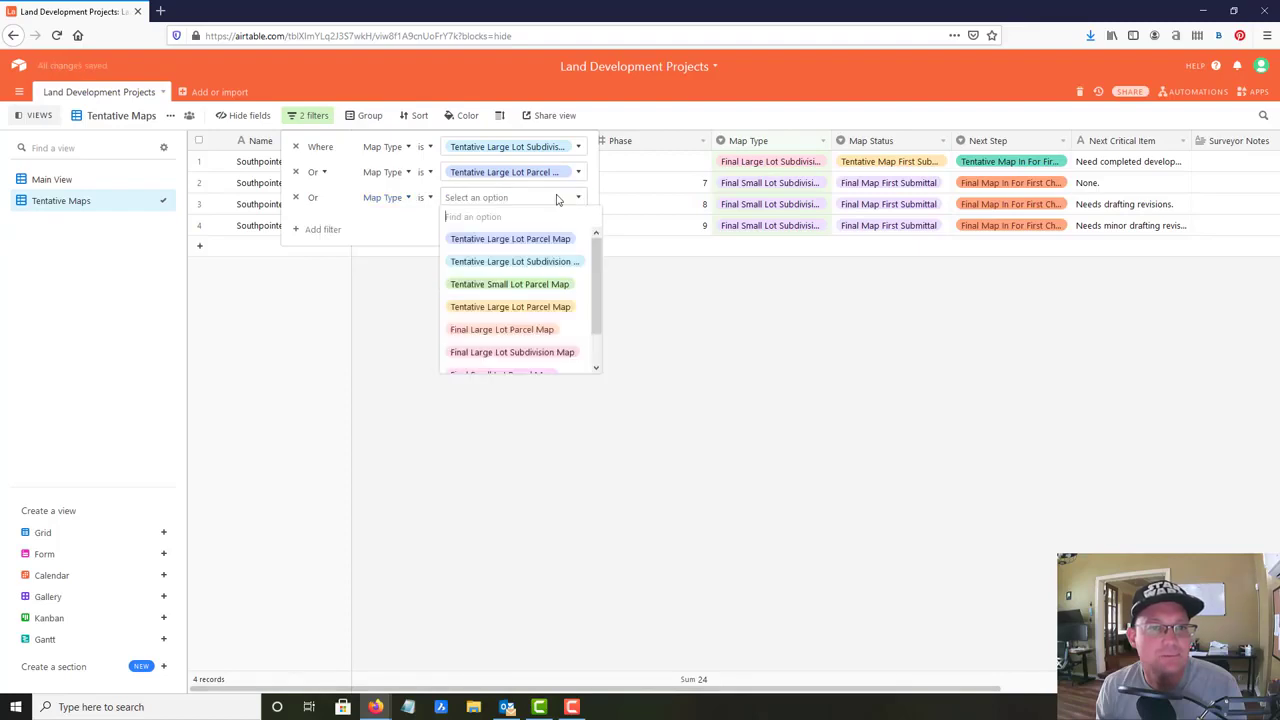
{"action": "left_click", "coordinate": [558, 285]}
- Add a fourth Or condition to the Tentative Maps filter, matching Map Type to the orange Tentative Large Lot Parcel Map option
{"action": "left_click", "coordinate": [326, 230]}
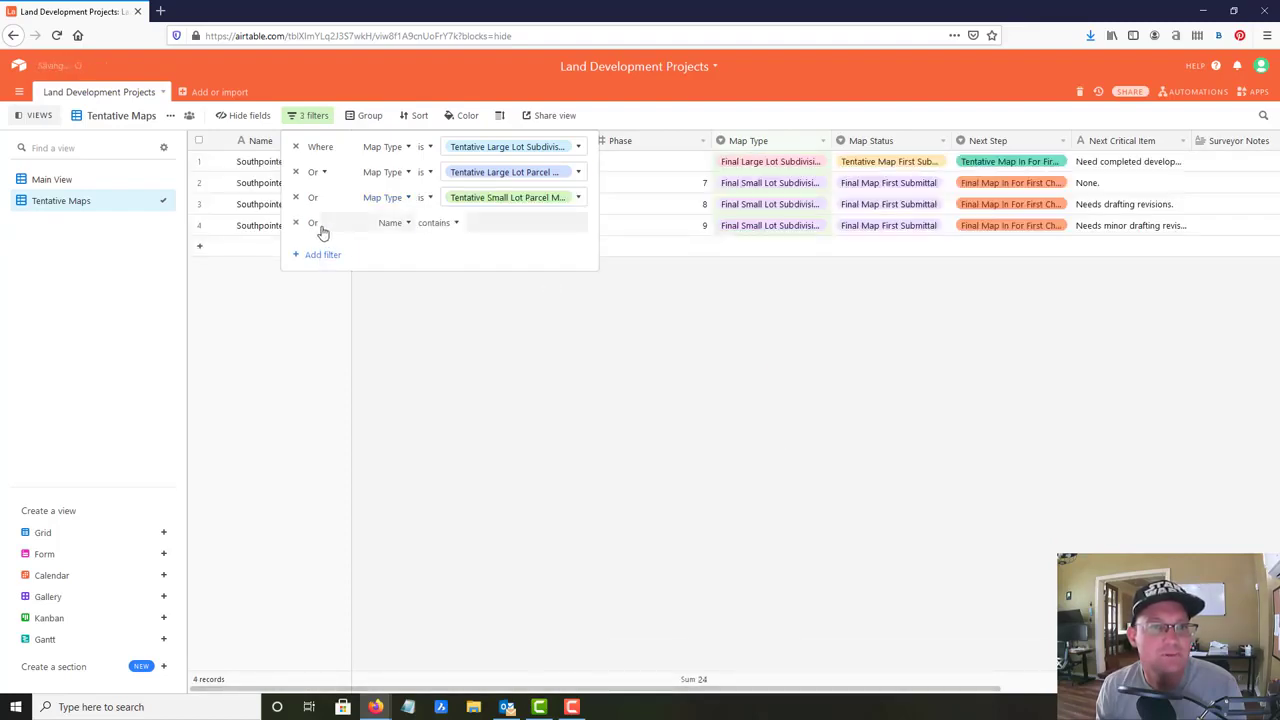
{"action": "left_click", "coordinate": [566, 223]}
{"action": "left_click", "coordinate": [390, 223]}
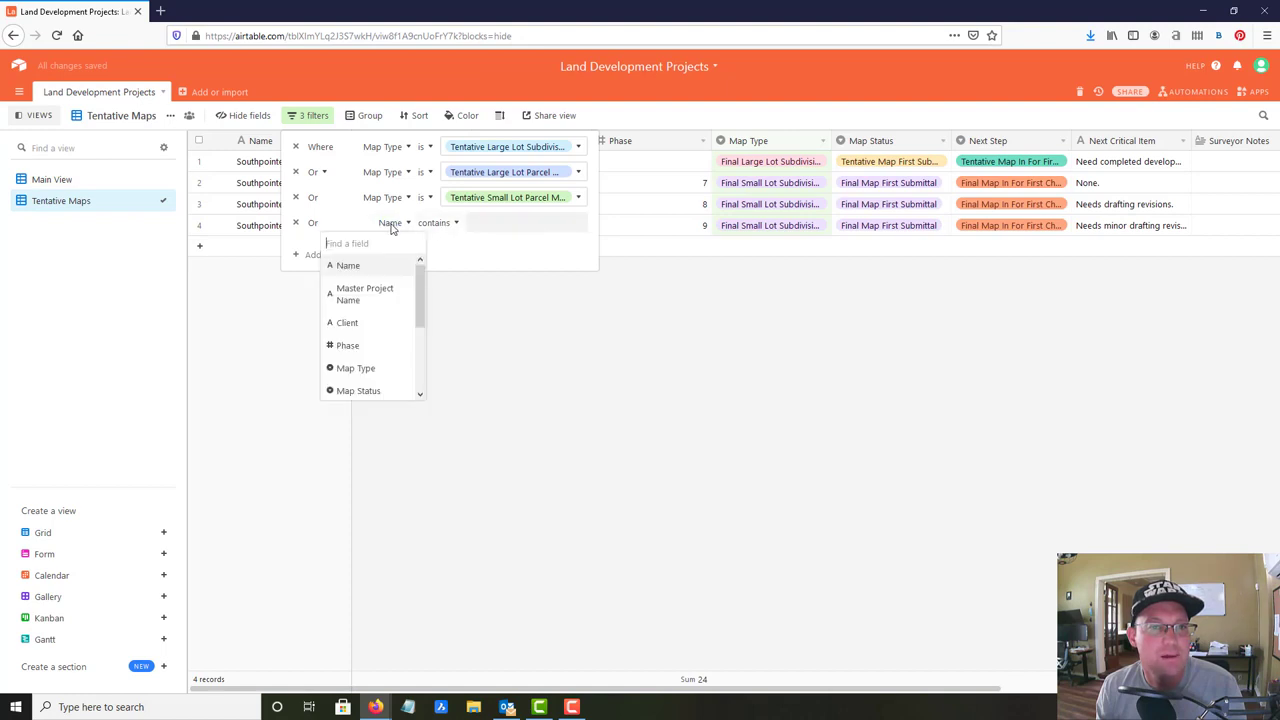
{"action": "left_click", "coordinate": [382, 368]}
{"action": "left_click", "coordinate": [562, 223]}
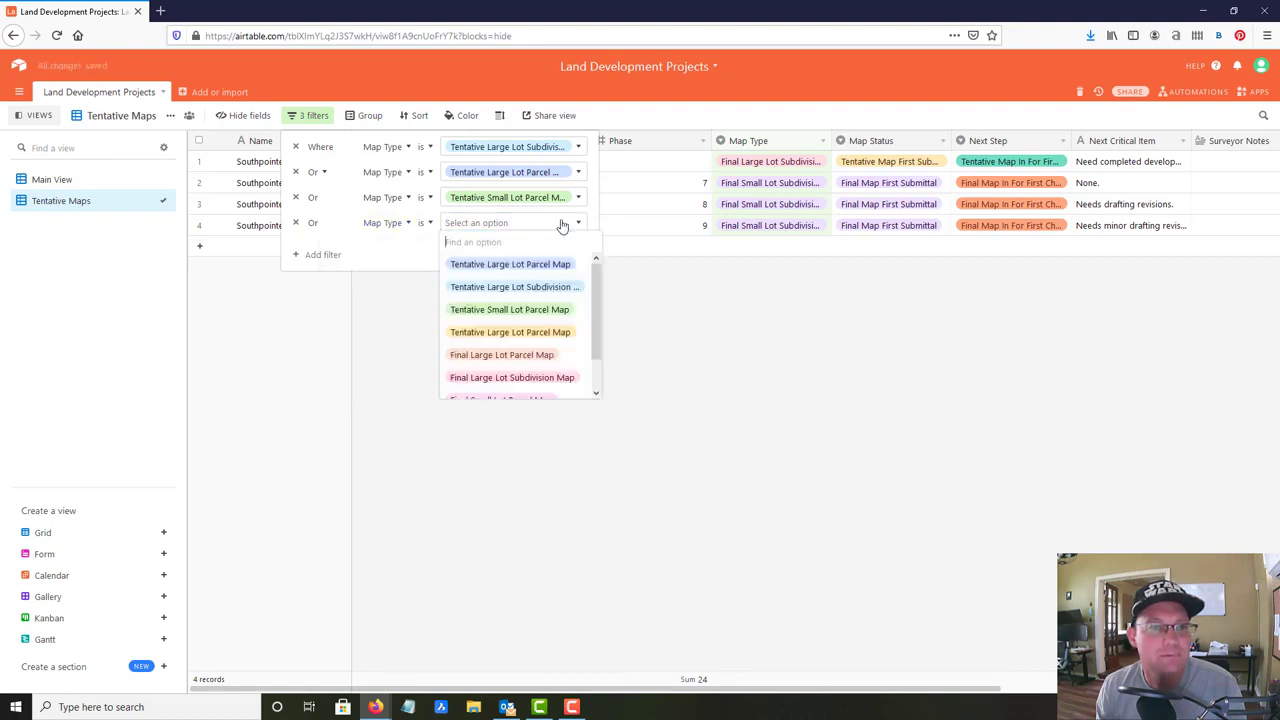
{"action": "left_click", "coordinate": [563, 337]}
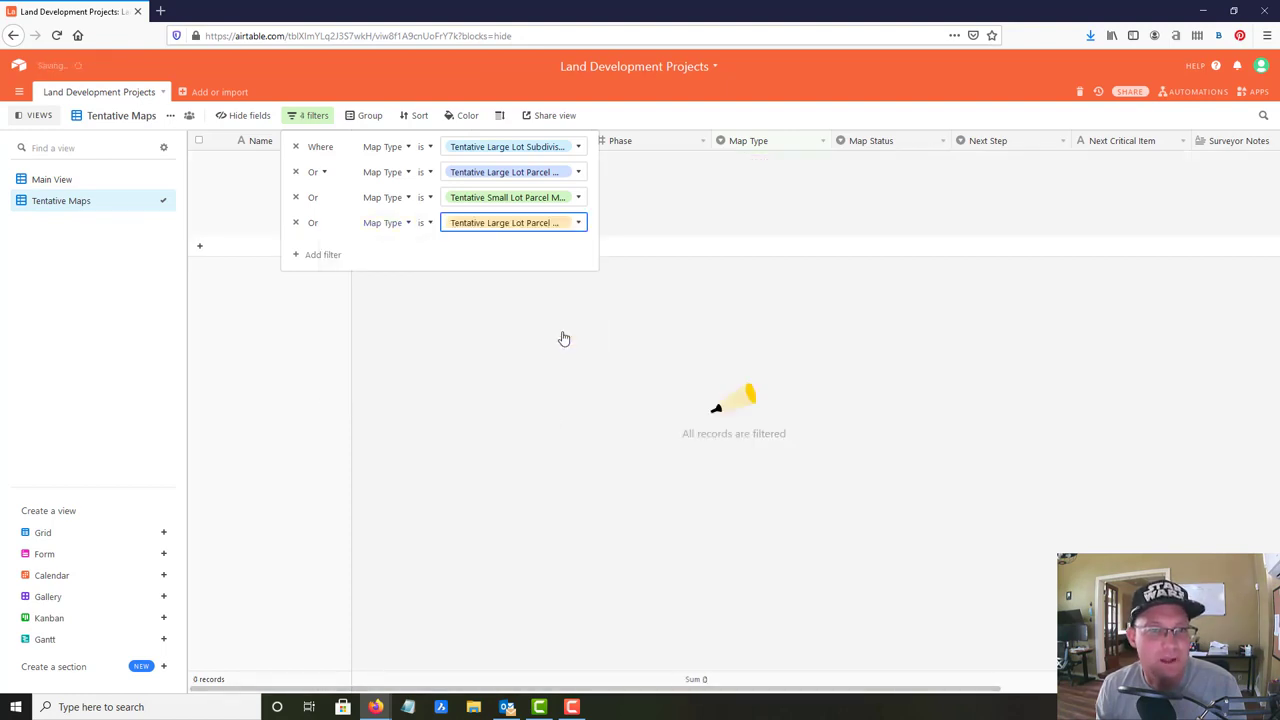
{"action": "left_click", "coordinate": [605, 357]}
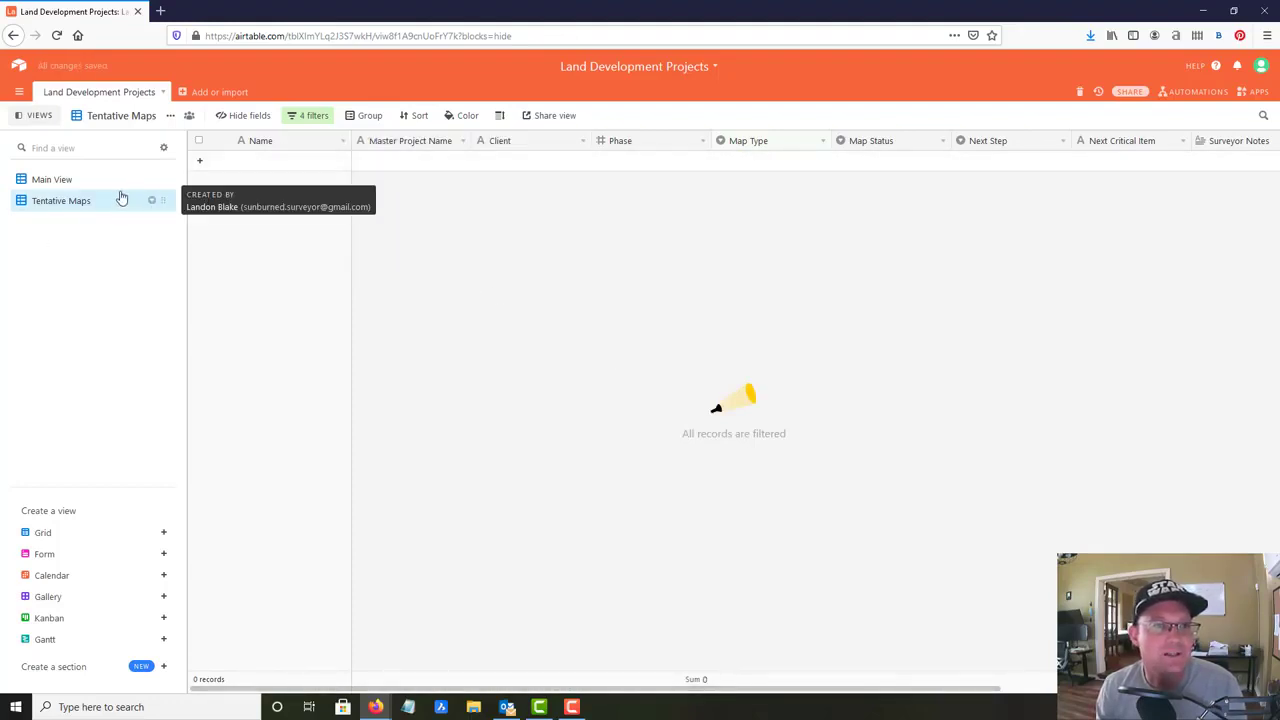
- Change the conjunction joining the Tentative Maps filter conditions from Or to And
{"action": "left_click", "coordinate": [305, 115]}
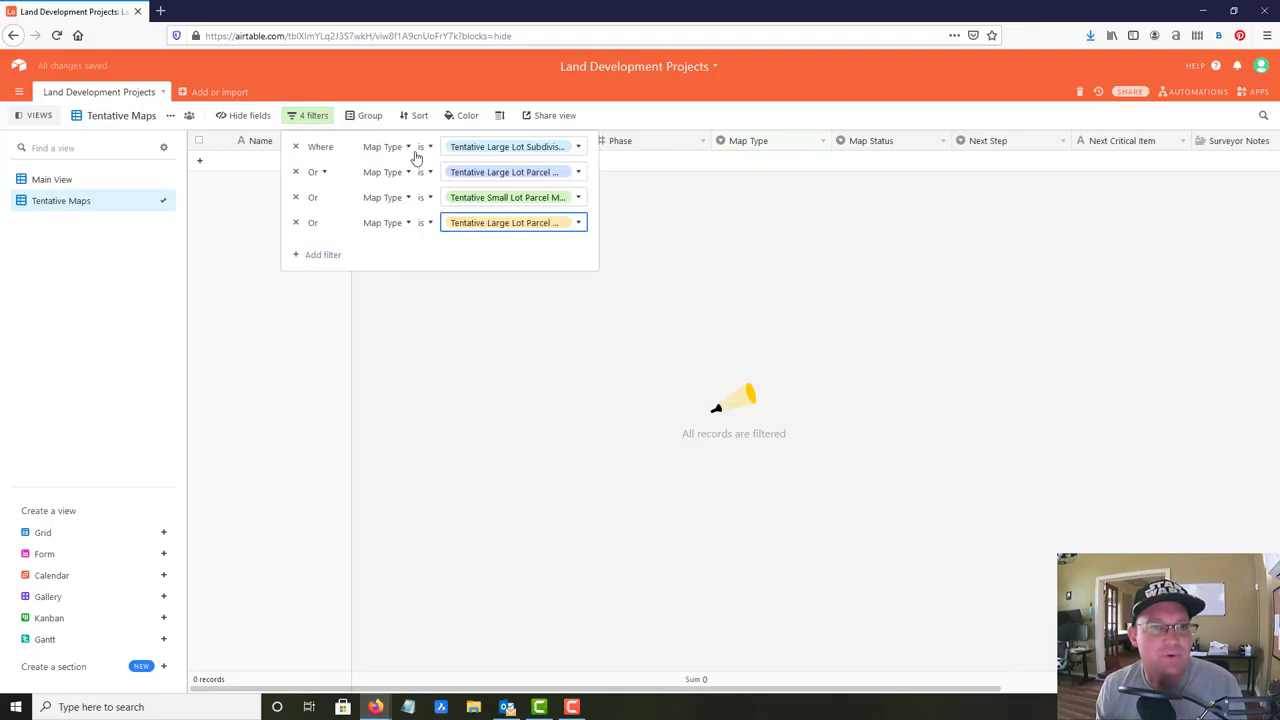
{"action": "left_click", "coordinate": [330, 174]}
{"action": "left_click", "coordinate": [331, 194]}
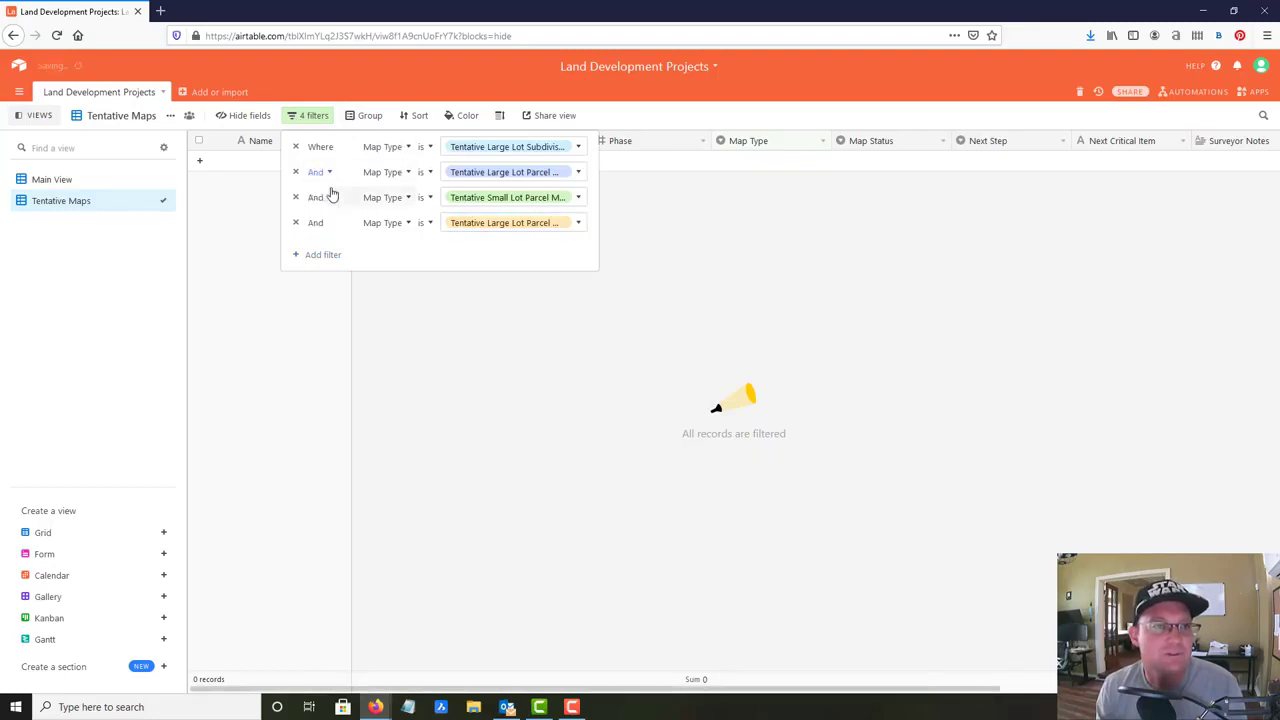
{"action": "left_click", "coordinate": [333, 200]}
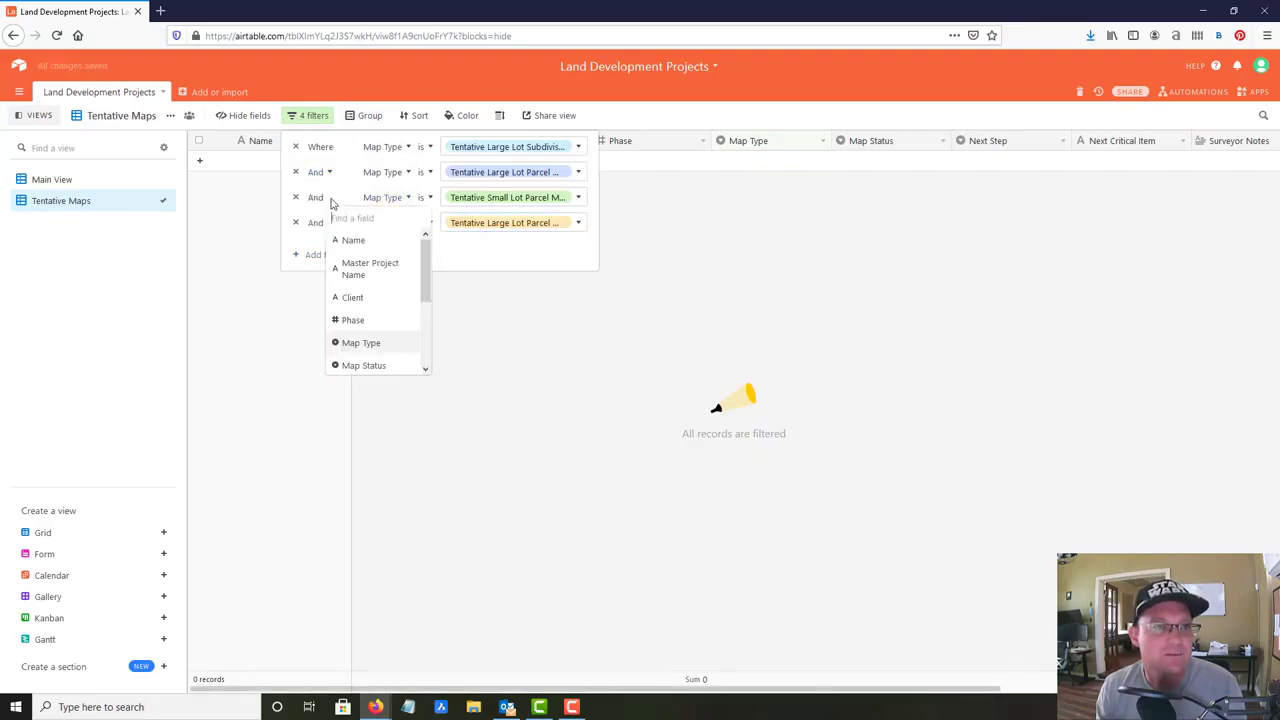
{"action": "left_click", "coordinate": [307, 269]}
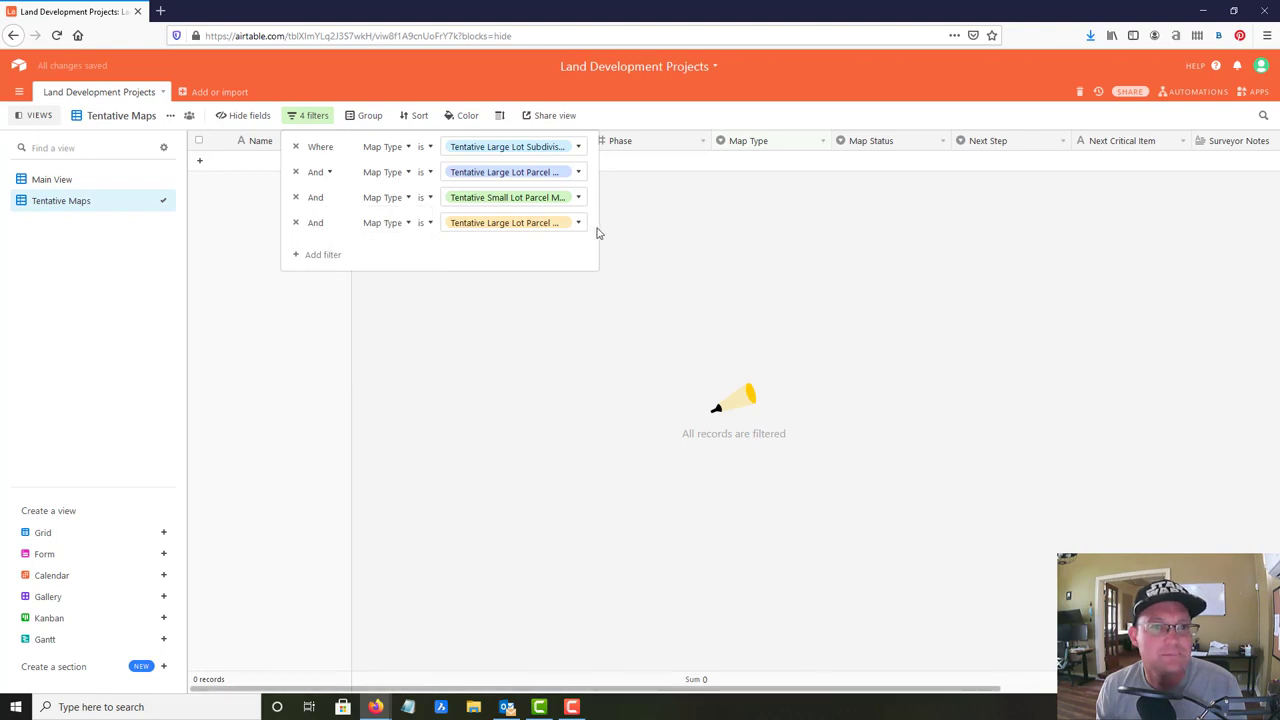
{"action": "left_click", "coordinate": [677, 321]}
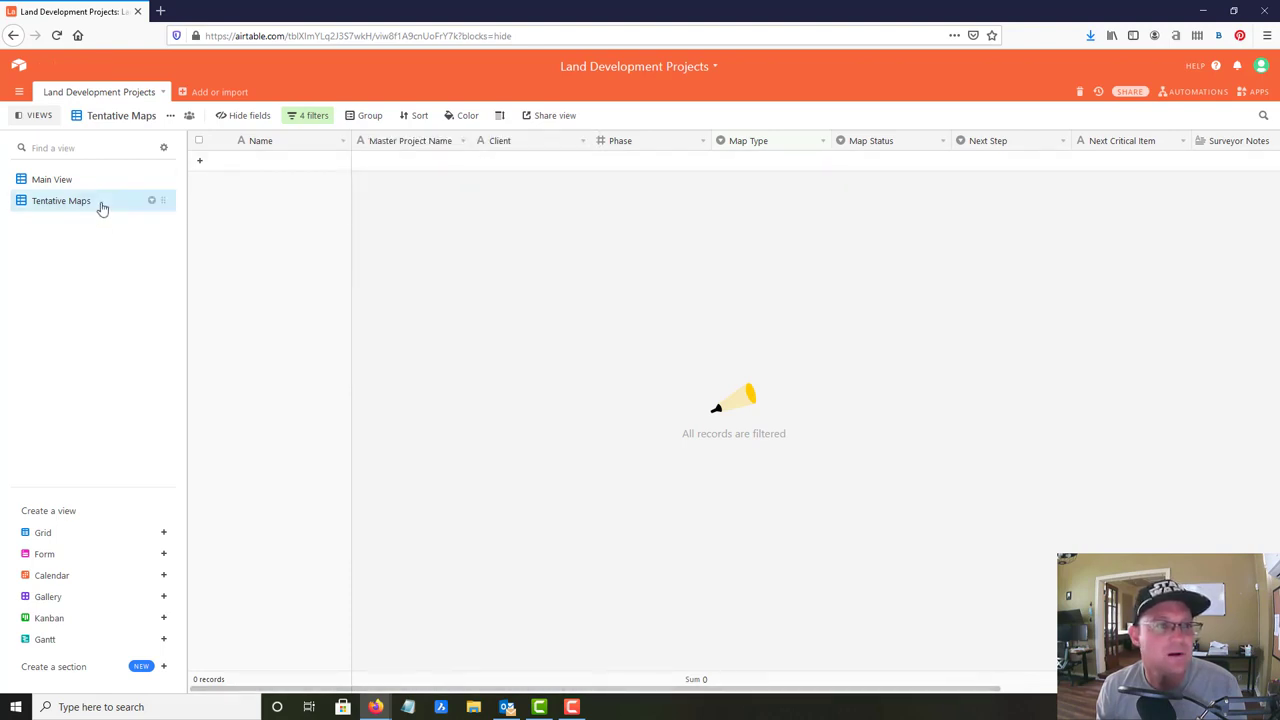
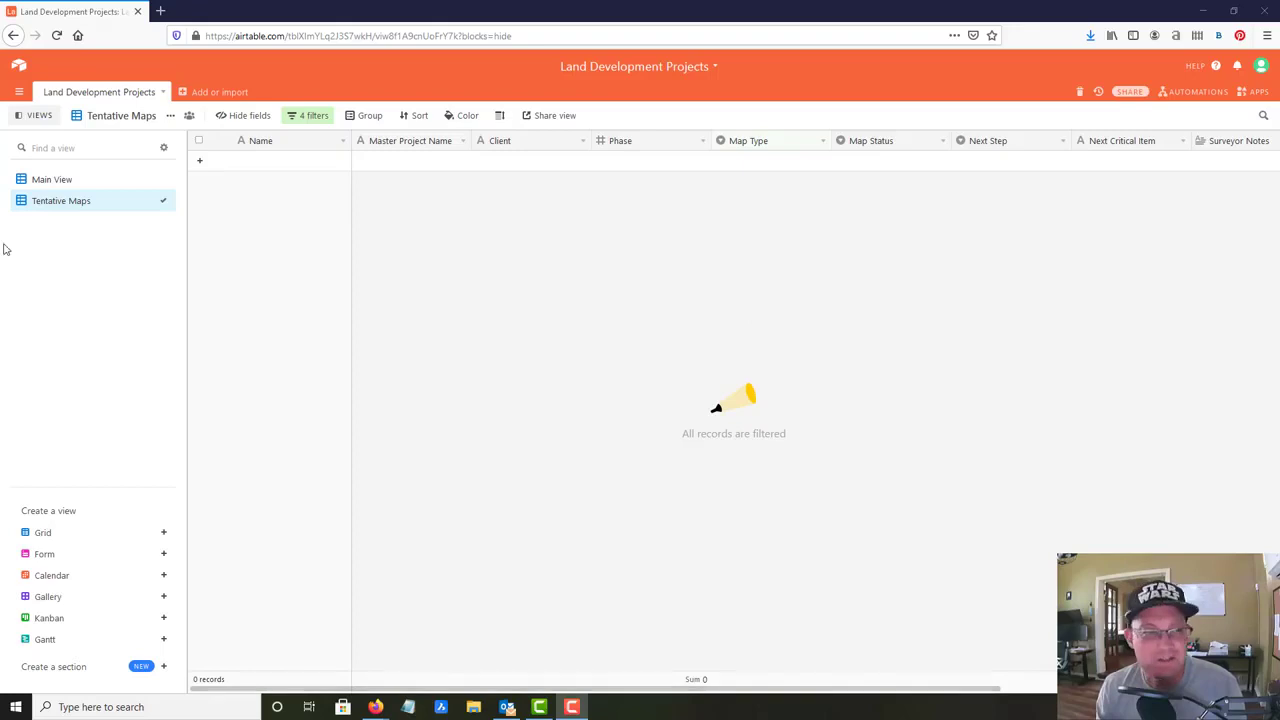
- Create a new grid view named "Final Maps"
{"action": "mouse_move", "coordinate": [138, 680]}
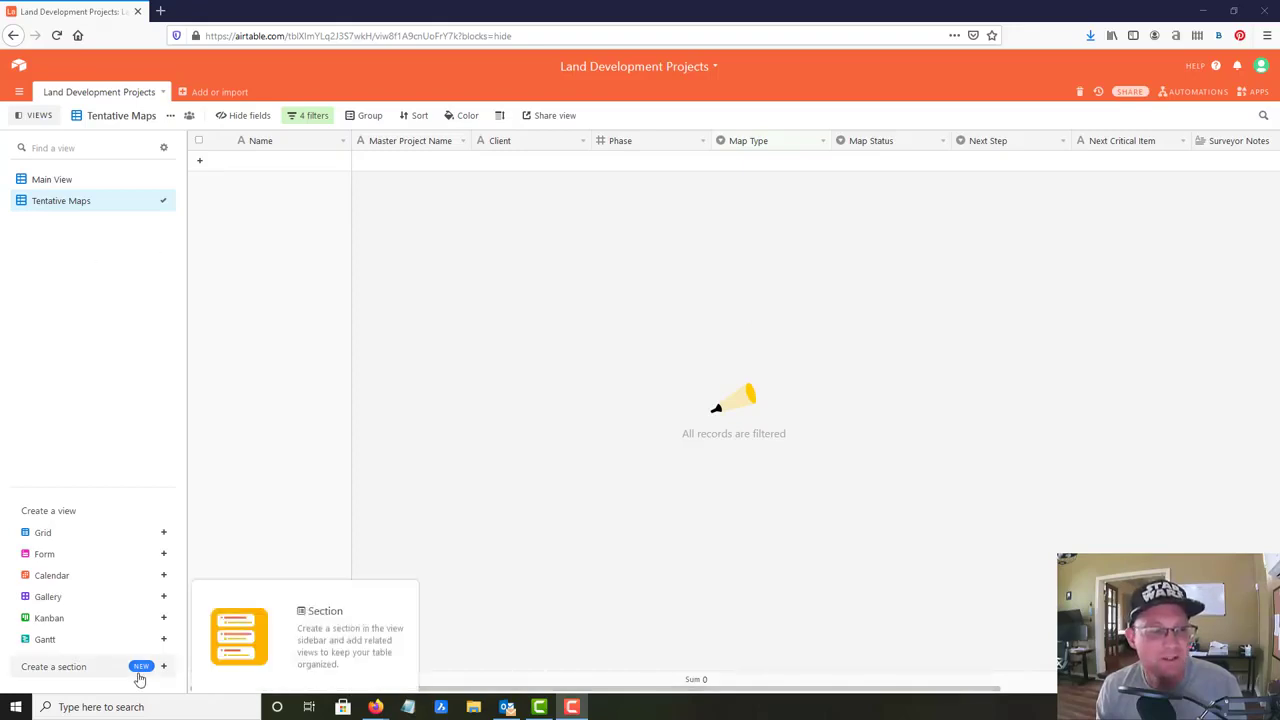
{"action": "left_click", "coordinate": [163, 532]}
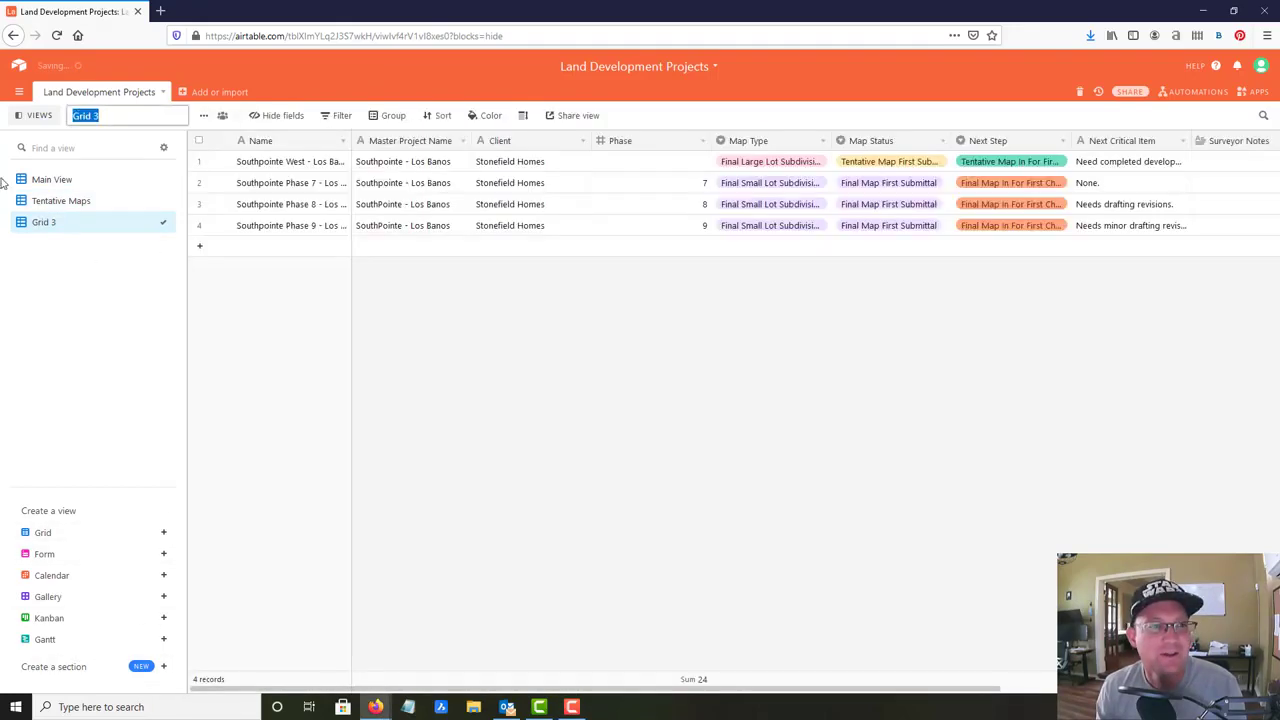
{"action": "type", "text": "Fina"}
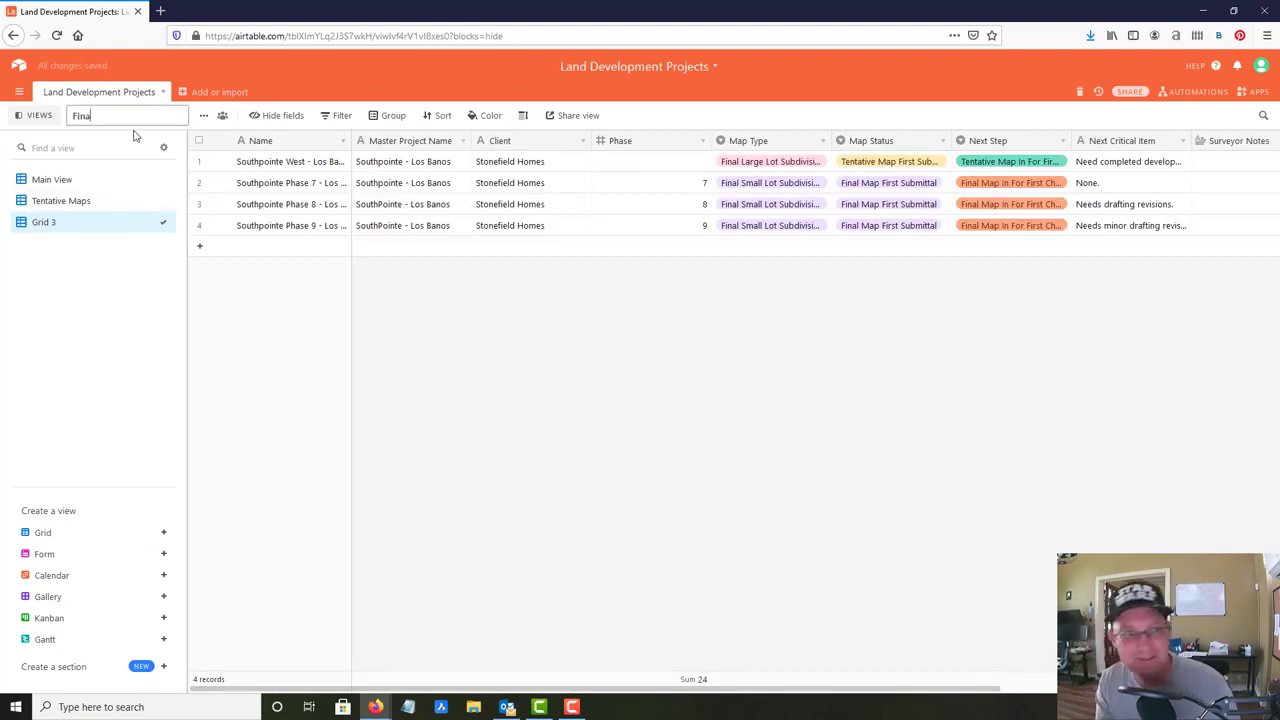
{"action": "type", "text": "l Maps"}
{"action": "key", "text": "Return"}
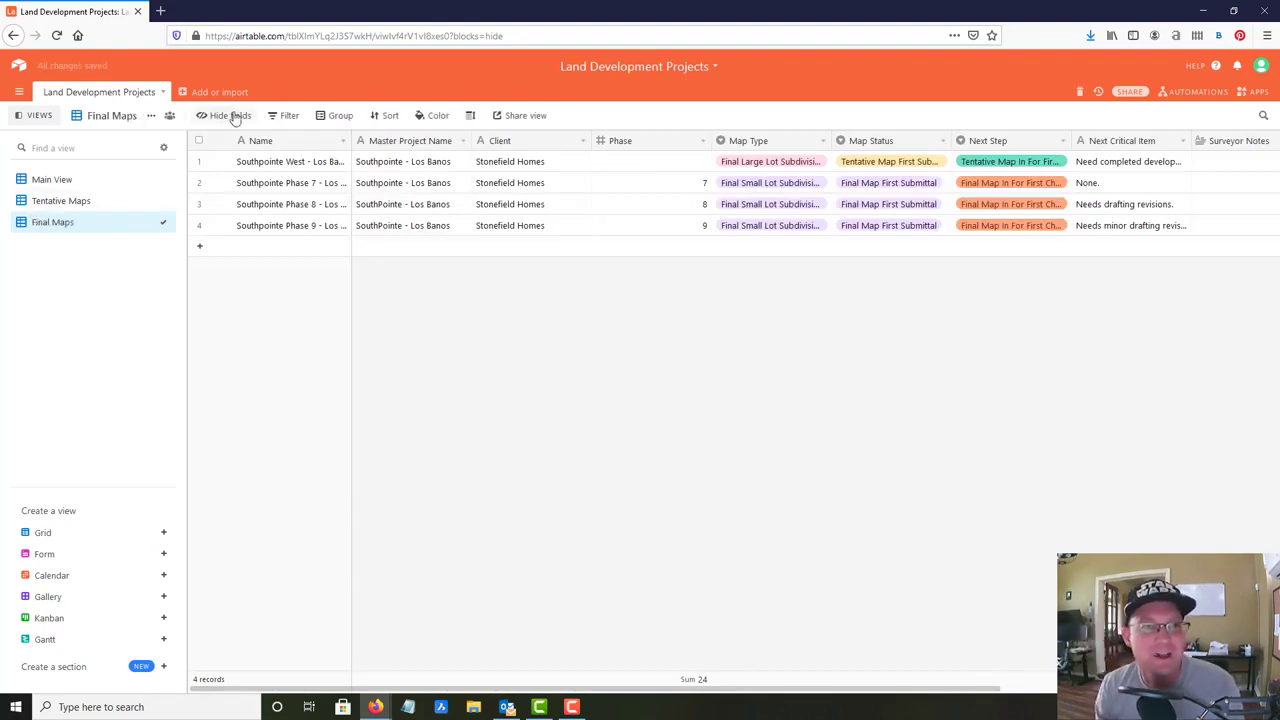
- Filter the Final Maps view to records where Map Type is Final Large Lot Parcel Map
{"action": "left_click", "coordinate": [288, 116]}
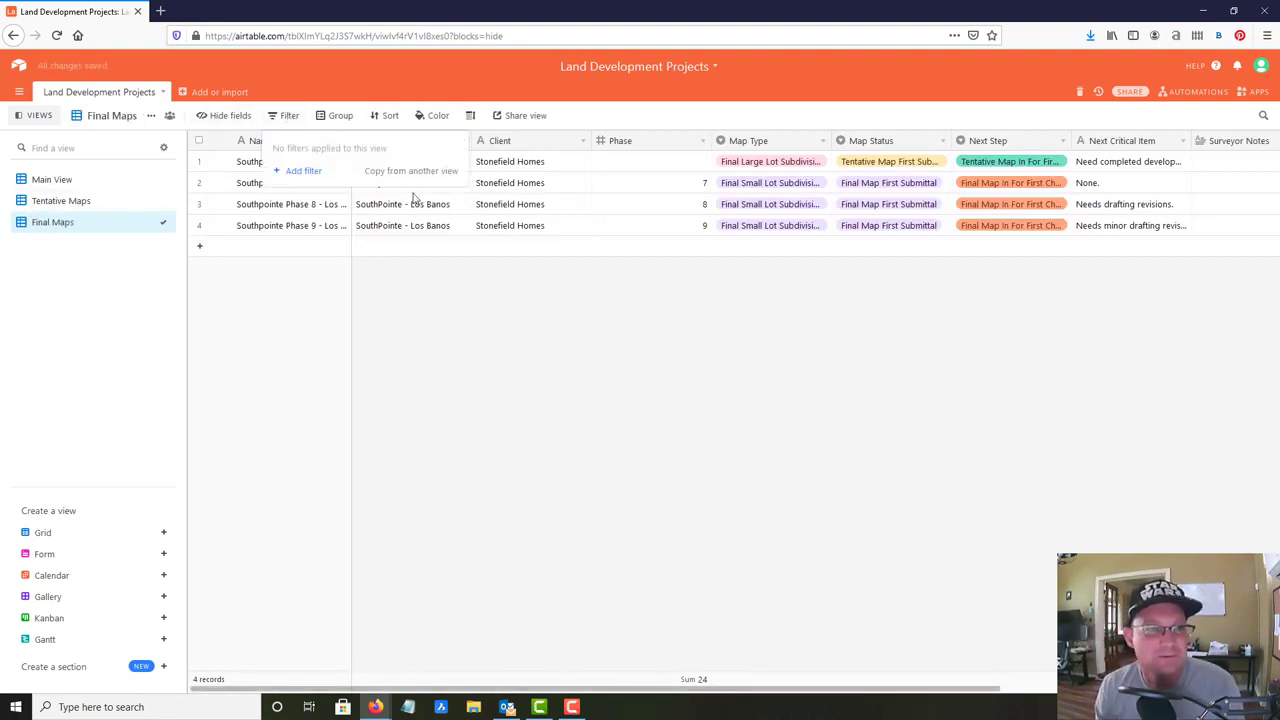
{"action": "left_click", "coordinate": [291, 171]}
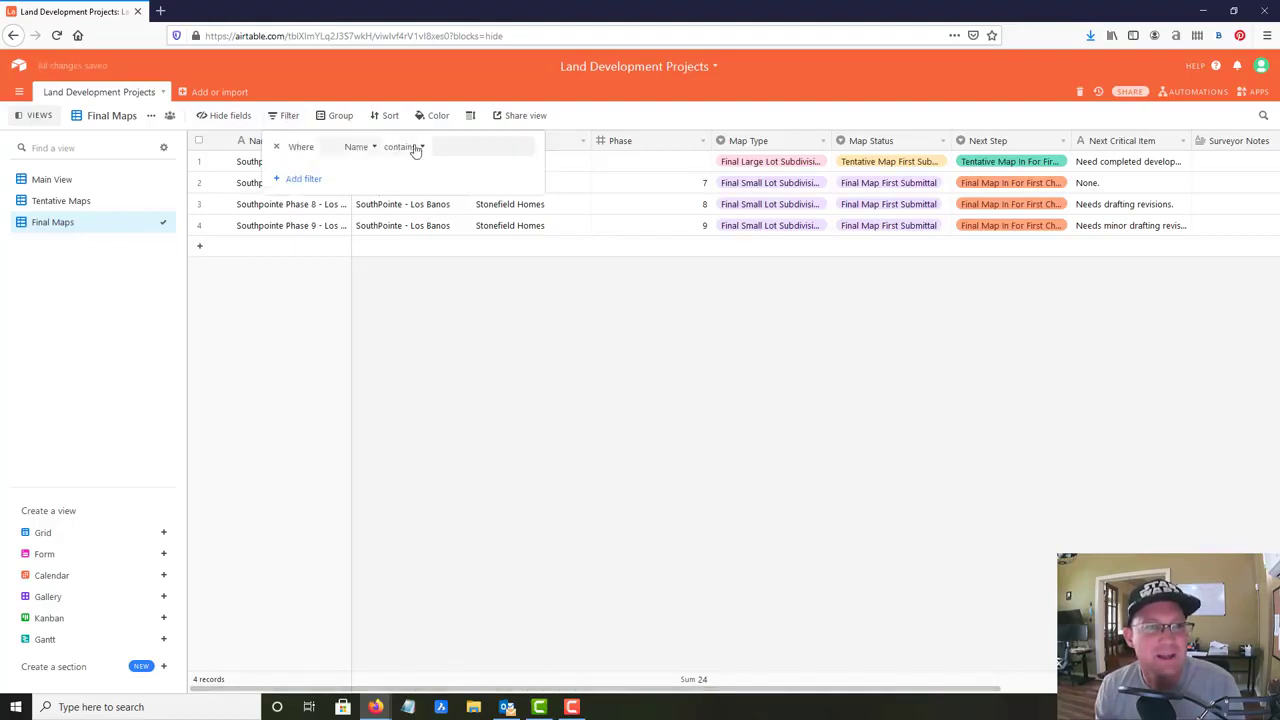
{"action": "left_click", "coordinate": [362, 147]}
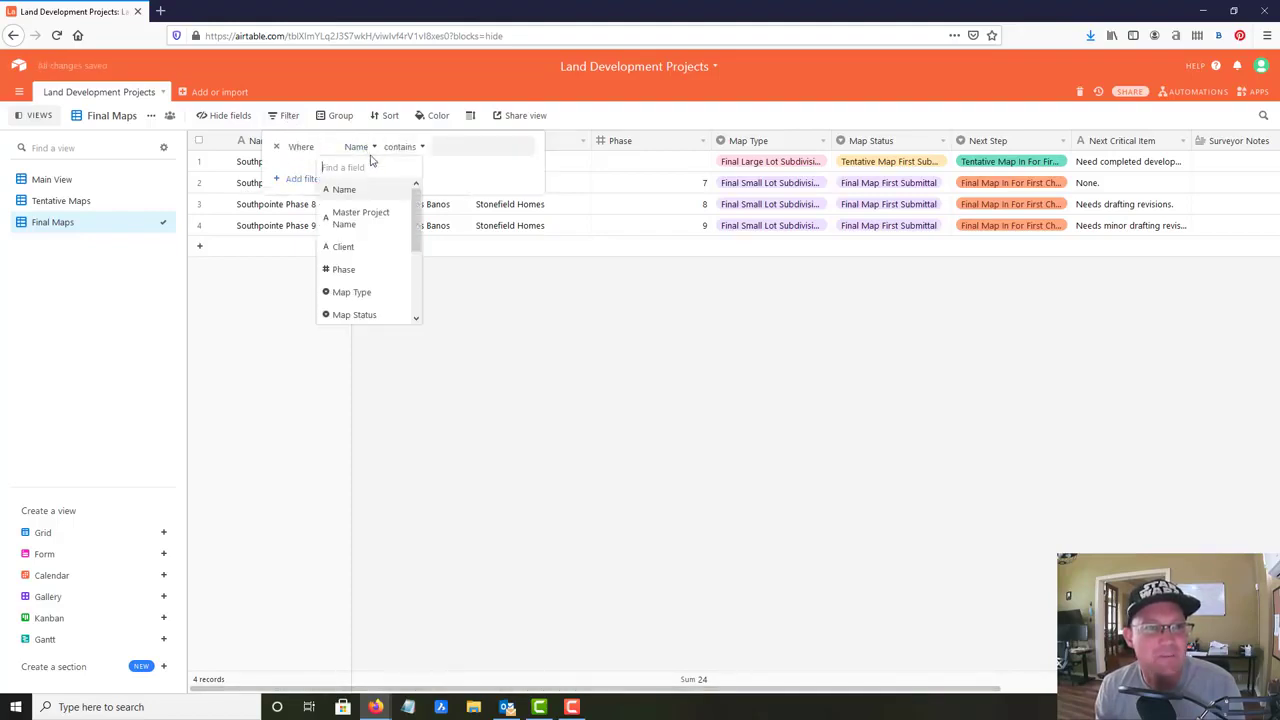
{"action": "left_click", "coordinate": [362, 291]}
{"action": "left_click", "coordinate": [486, 148]}
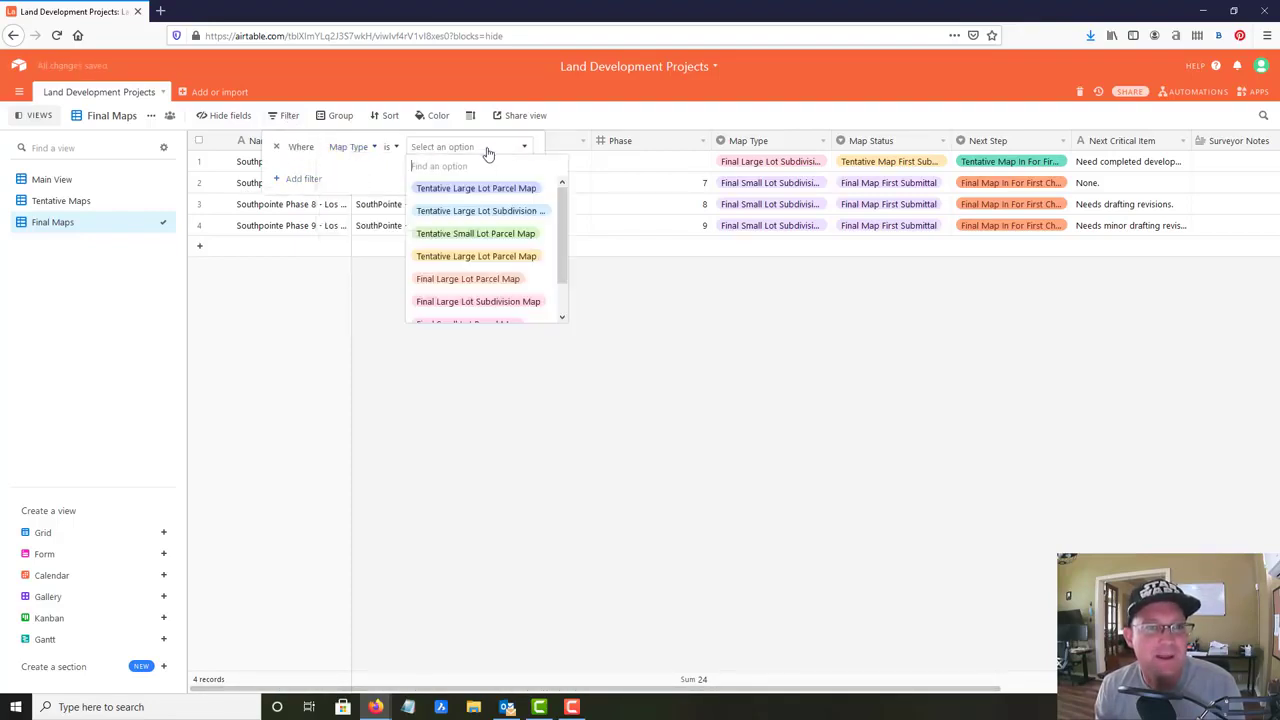
{"action": "left_click", "coordinate": [479, 284]}
- Add an Or condition to the Final Maps filter where Map Type is Final Large Lot Subdivision Map
{"action": "left_click", "coordinate": [300, 179]}
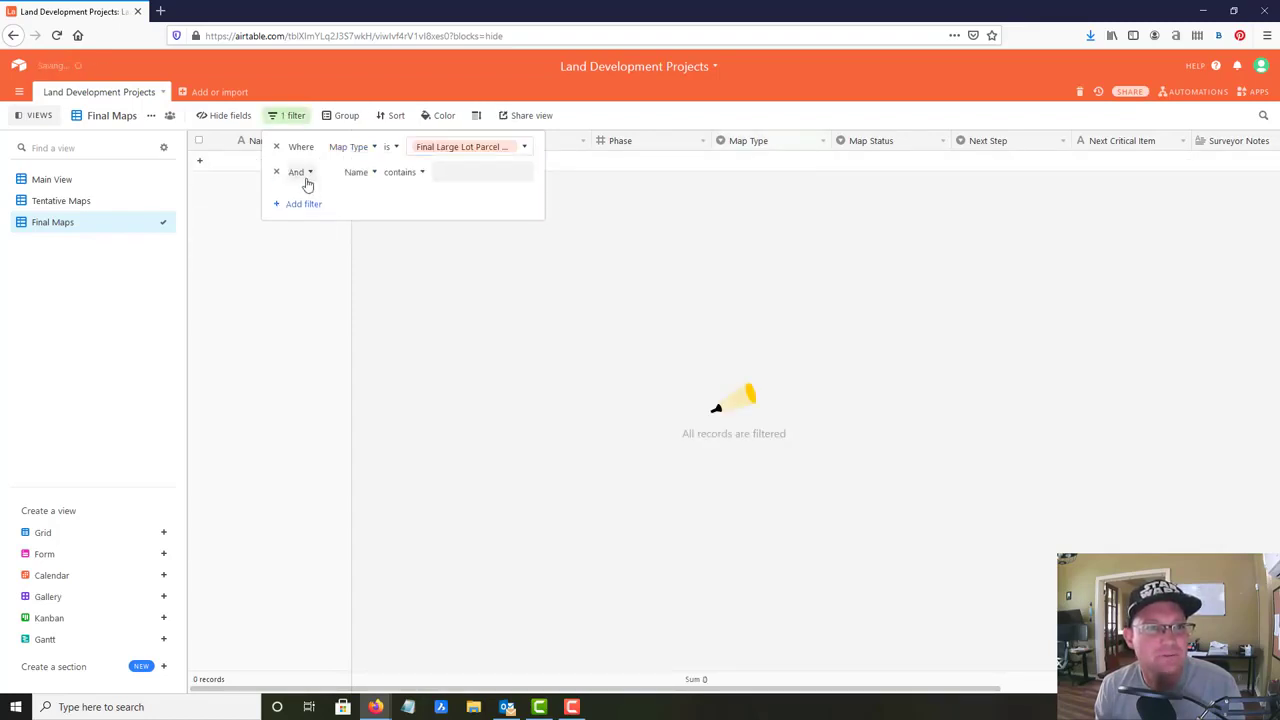
{"action": "left_click", "coordinate": [302, 173]}
{"action": "left_click", "coordinate": [308, 220]}
{"action": "left_click", "coordinate": [360, 172]}
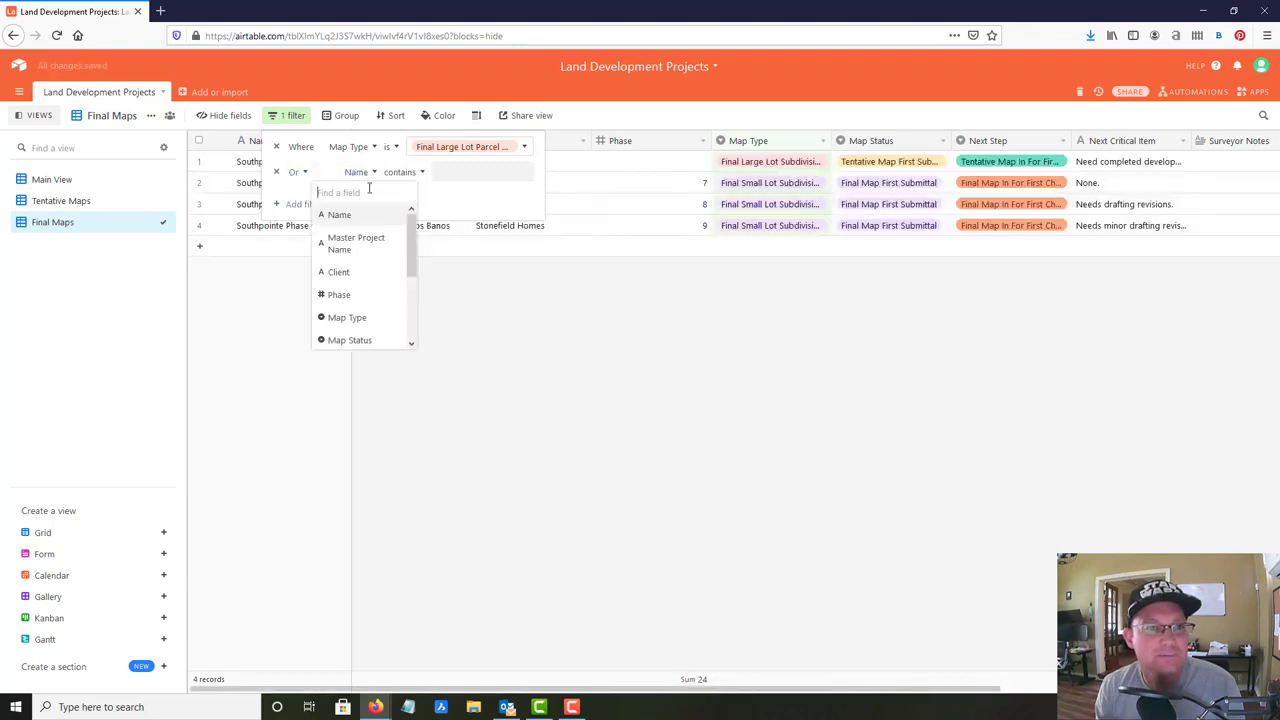
{"action": "left_click", "coordinate": [368, 316]}
{"action": "left_click", "coordinate": [488, 172]}
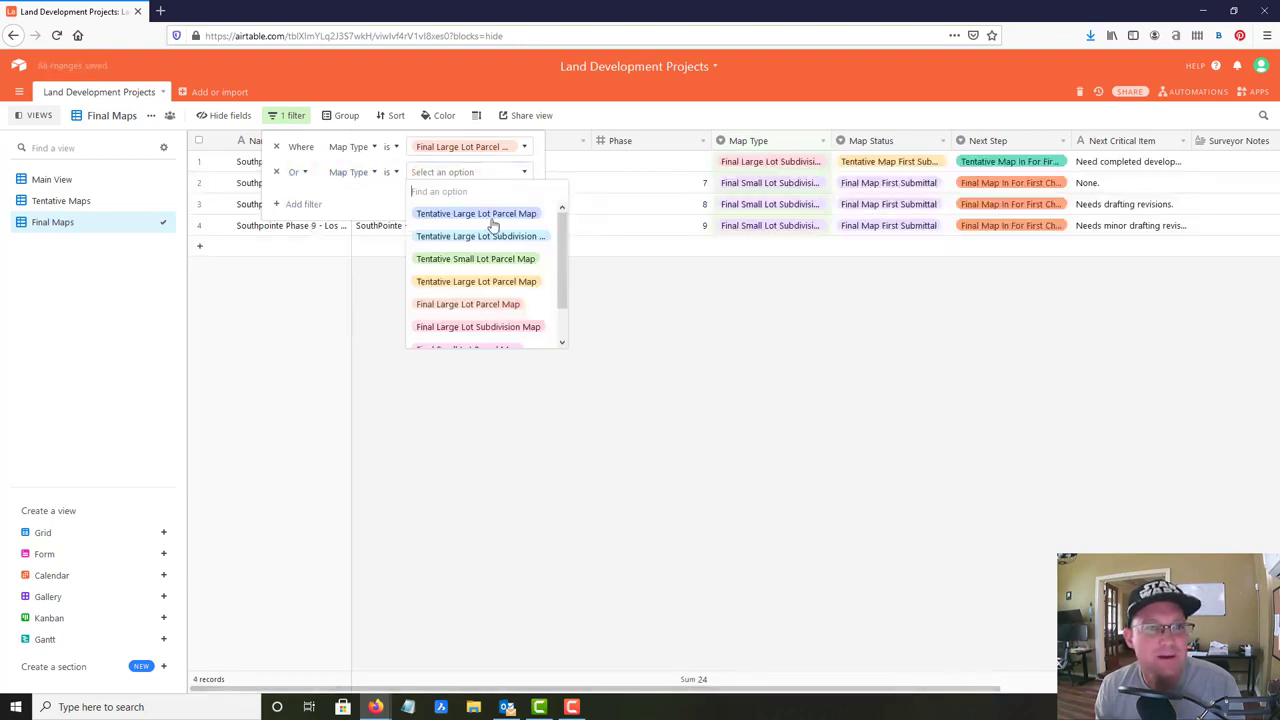
{"action": "left_click", "coordinate": [476, 322]}
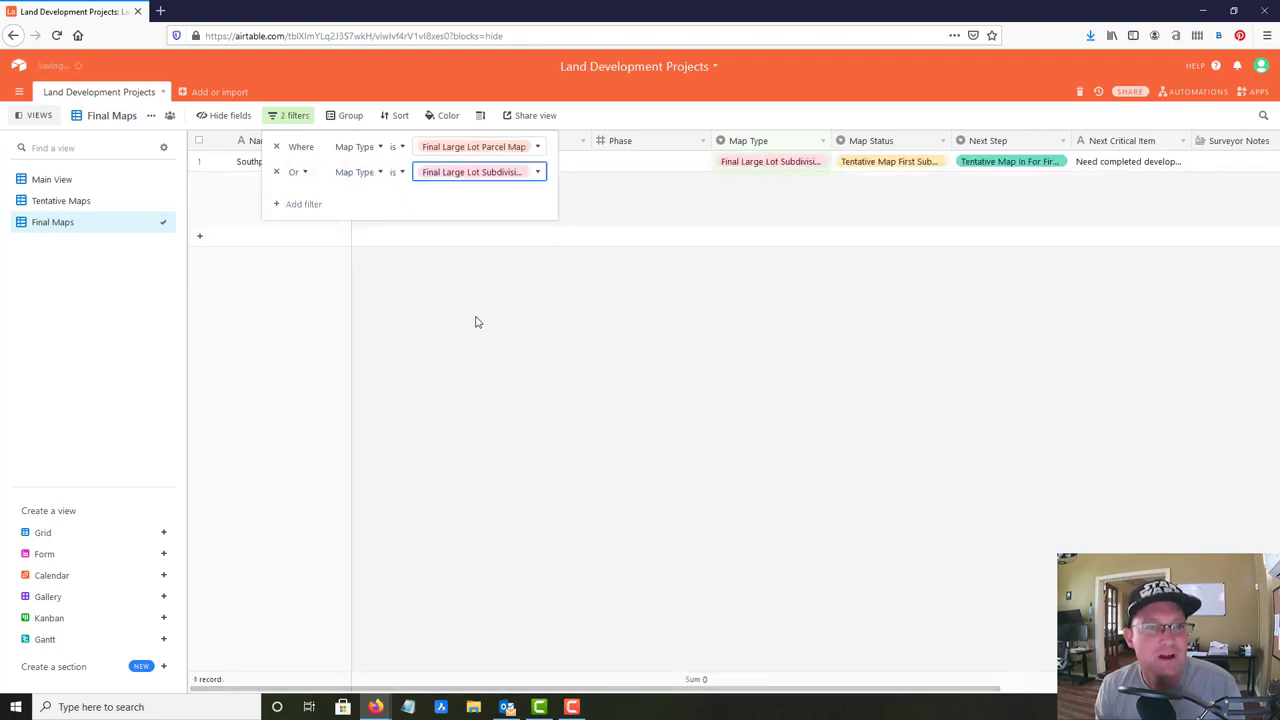
- Add an Or condition to the Final Maps filter where Map Type is Final Small Lot Parcel Map
{"action": "left_click", "coordinate": [278, 206]}
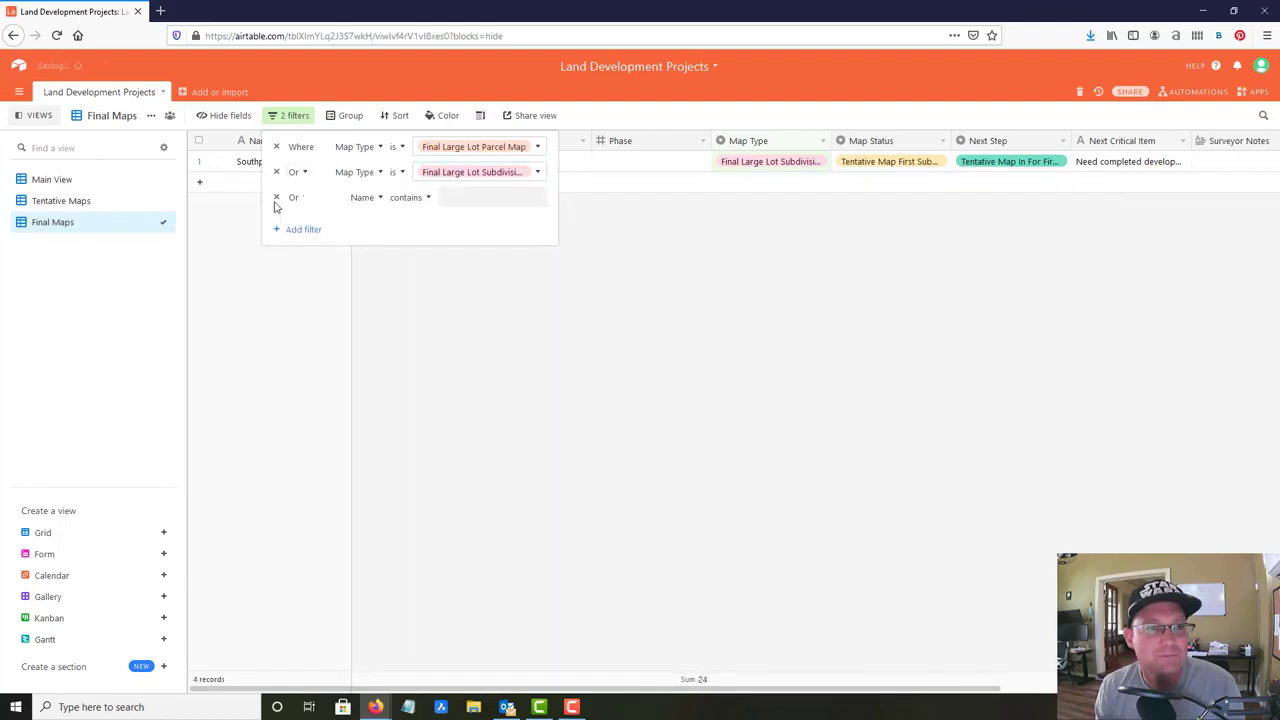
{"action": "left_click", "coordinate": [362, 198]}
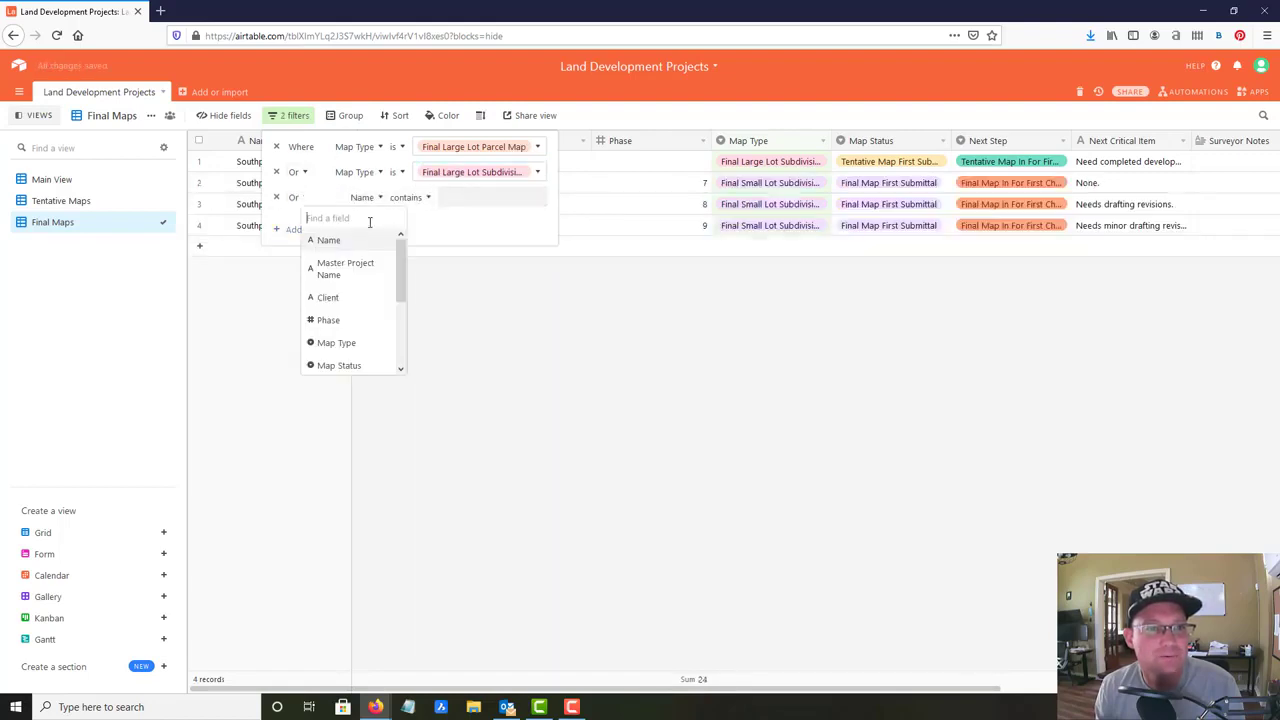
{"action": "left_click", "coordinate": [340, 343]}
{"action": "left_click", "coordinate": [460, 200]}
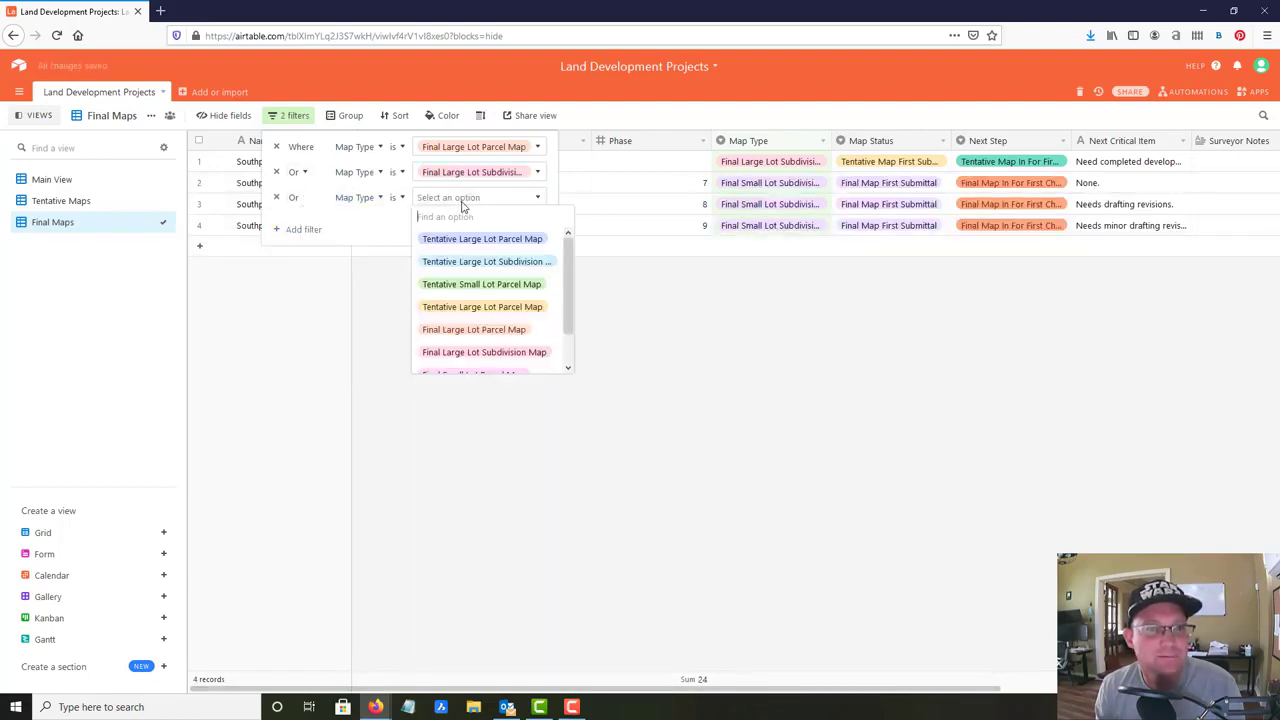
{"action": "left_click", "coordinate": [490, 374]}
- Add a fourth condition to the Final Maps filter where Map Type is Final Small Lot Subdivision Map
{"action": "left_click", "coordinate": [294, 229]}
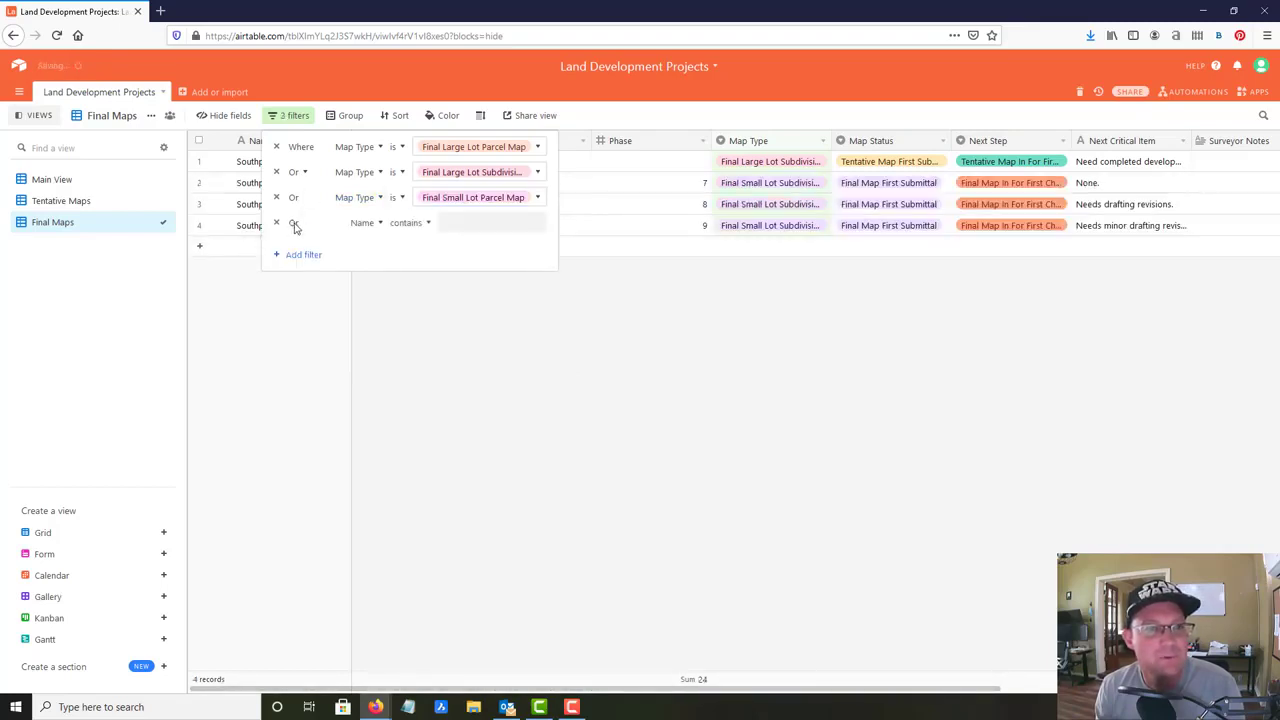
{"action": "left_click", "coordinate": [378, 224]}
{"action": "left_click", "coordinate": [345, 367]}
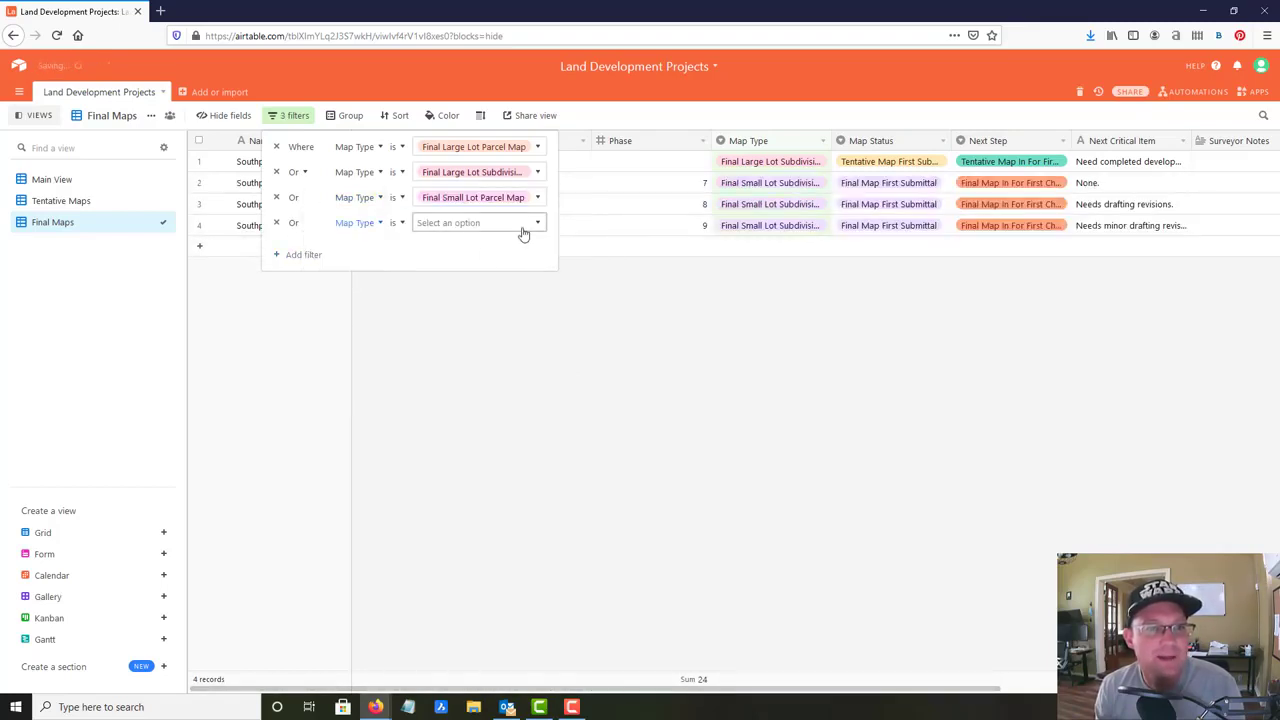
{"action": "left_click", "coordinate": [522, 233]}
{"action": "scroll", "coordinate": [514, 394], "scroll_direction": "down", "scroll_amount": 2}
{"action": "left_click", "coordinate": [517, 389]}
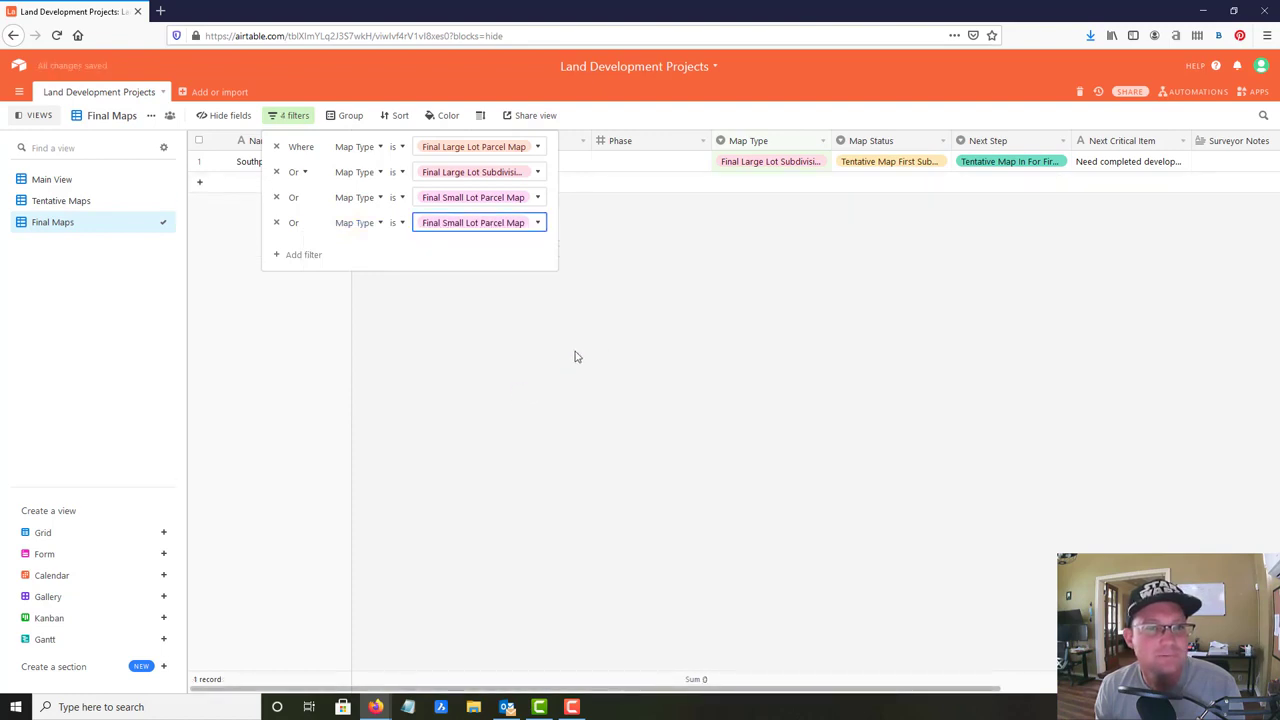
{"action": "left_click", "coordinate": [470, 225]}
{"action": "scroll", "coordinate": [490, 360], "scroll_direction": "down", "scroll_amount": 2}
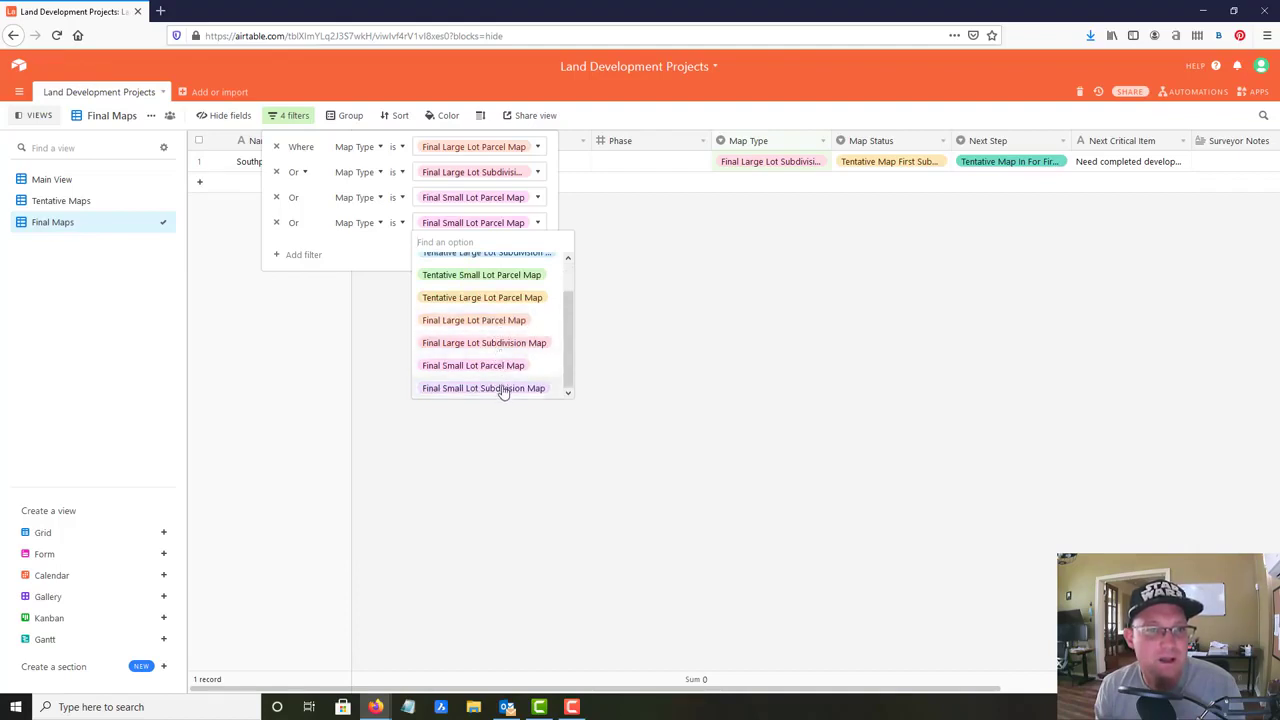
{"action": "left_click", "coordinate": [503, 390]}
{"action": "left_click", "coordinate": [554, 326]}
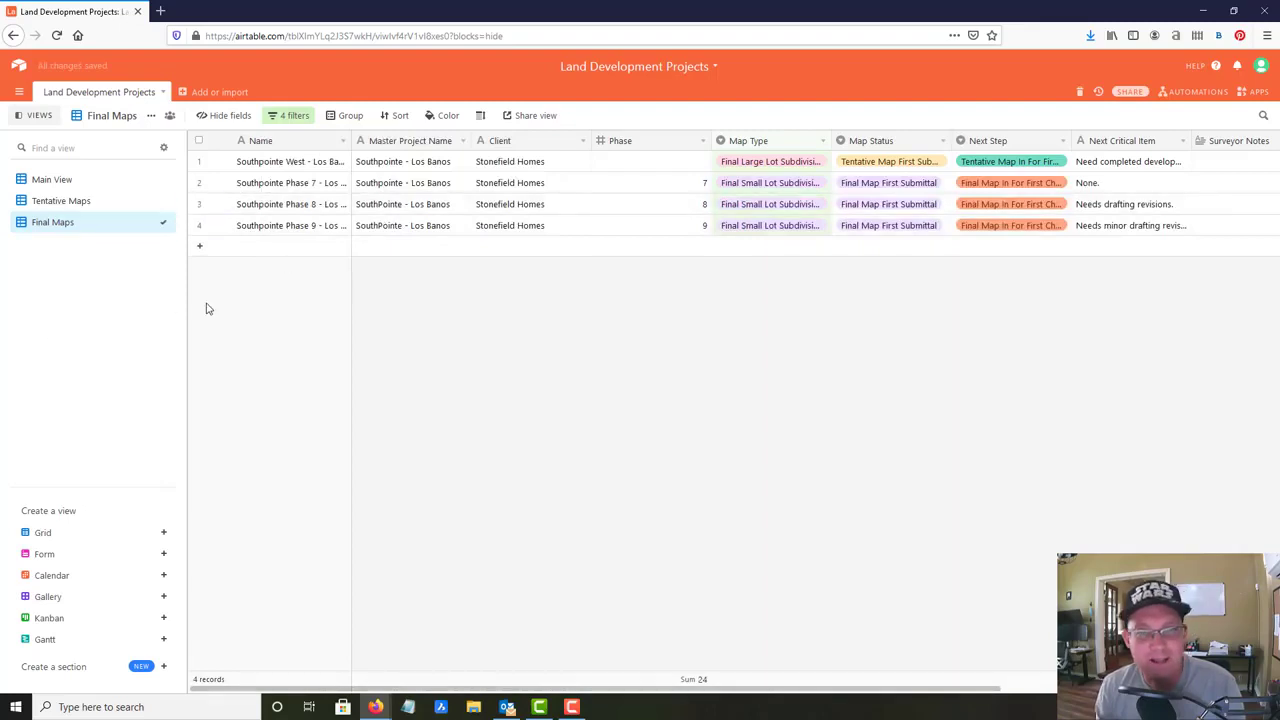
- Create a new grid view named "Small Lot Maps"
{"action": "left_click", "coordinate": [162, 532]}
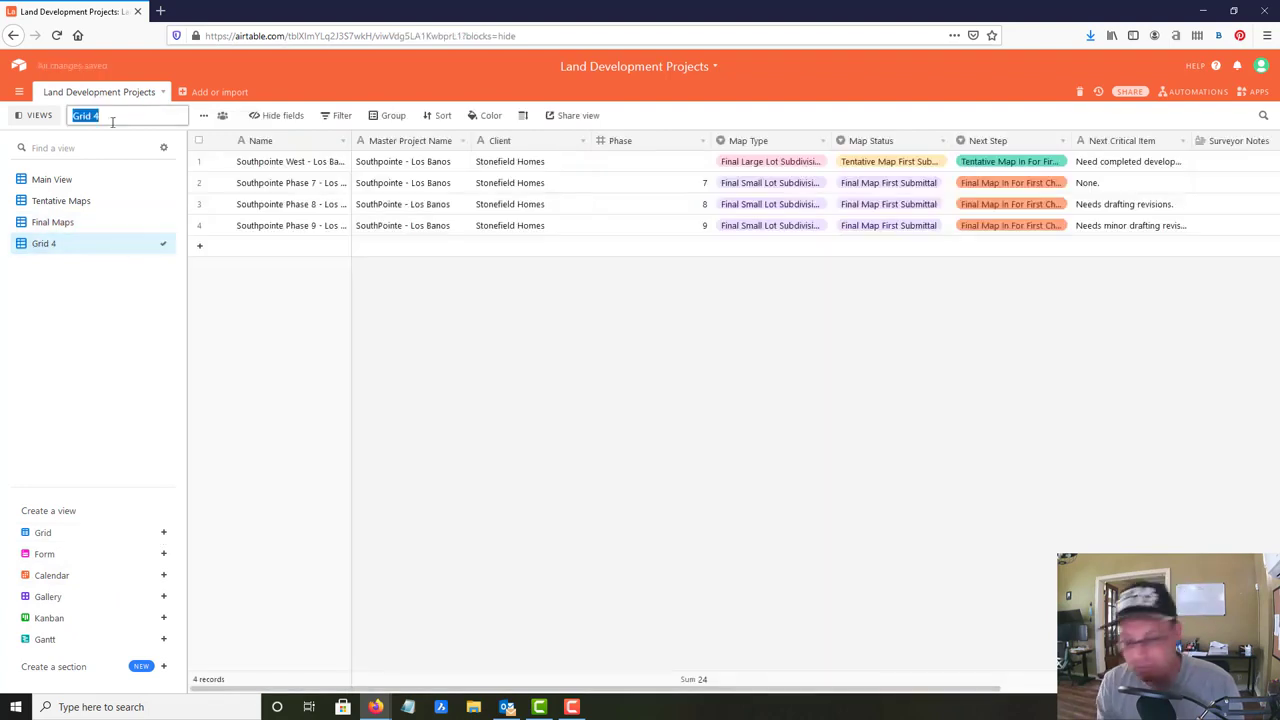
{"action": "type", "text": "Small Lot Maps"}
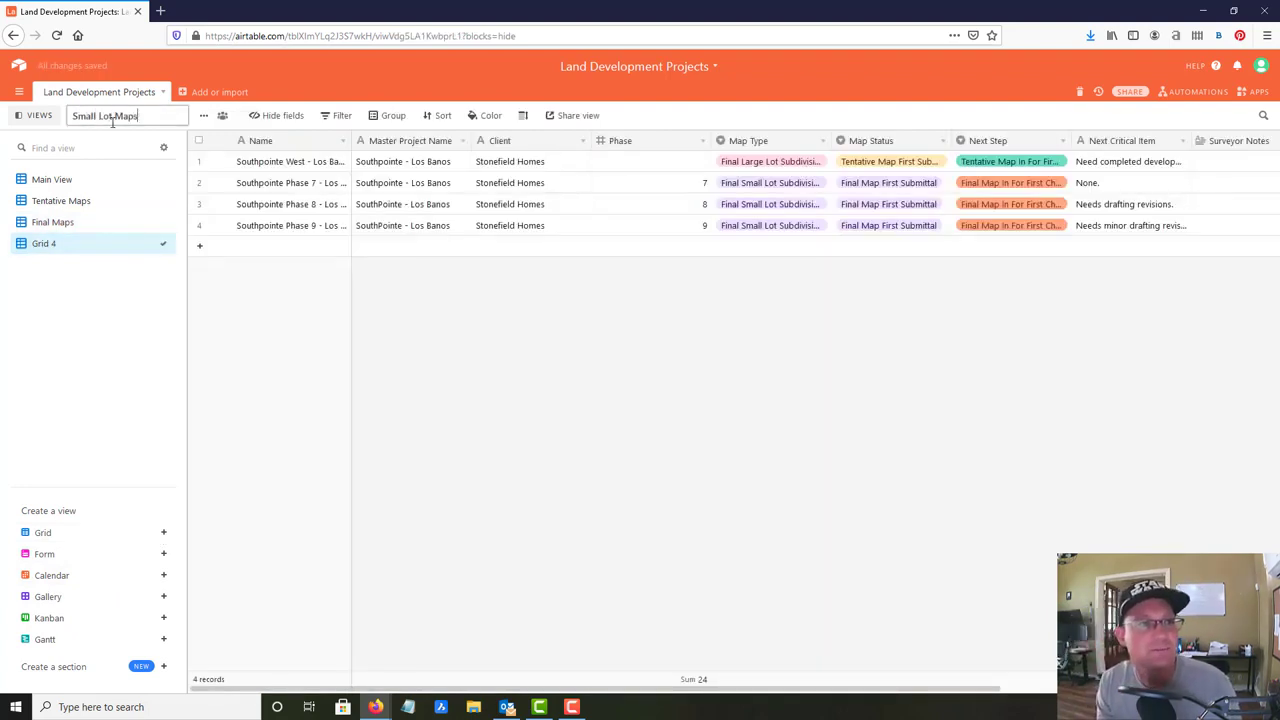
{"action": "key", "text": "Return"}
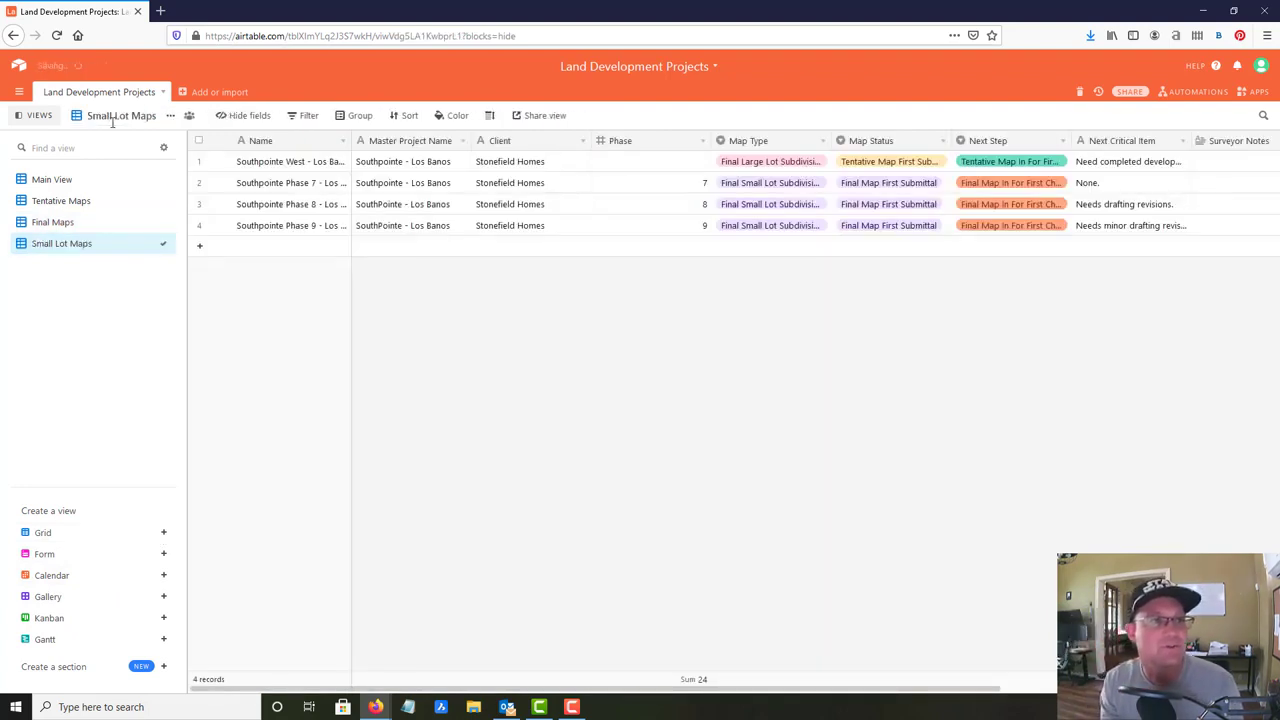
- Filter the Small Lot Maps view to records where Map Type is Tentative Small Lot Parcel Map
{"action": "left_click", "coordinate": [310, 122]}
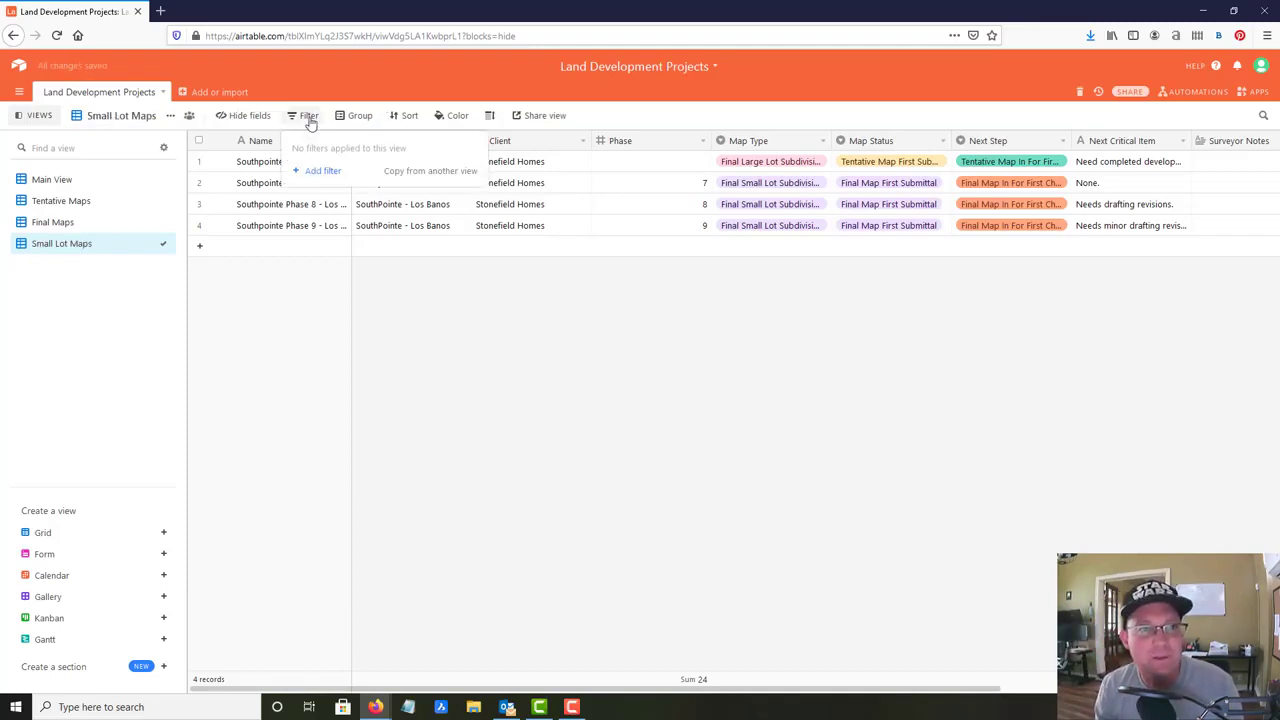
{"action": "left_click", "coordinate": [335, 174]}
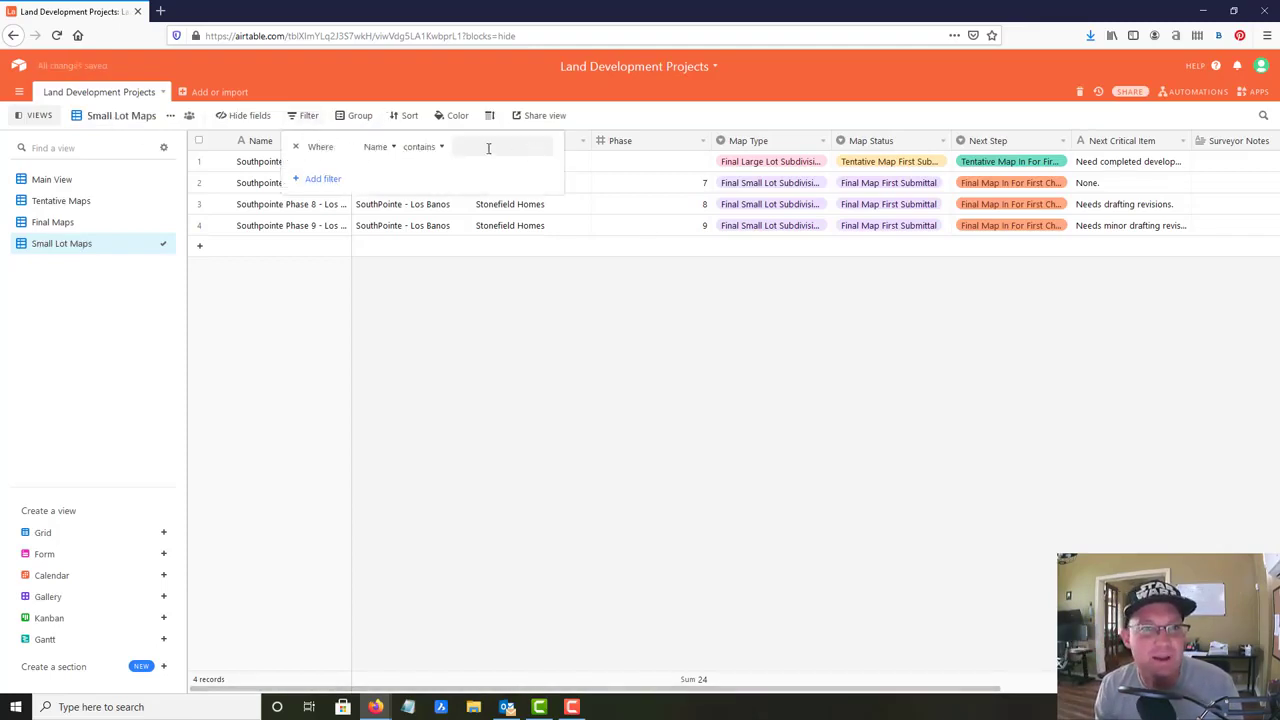
{"action": "left_click", "coordinate": [392, 150]}
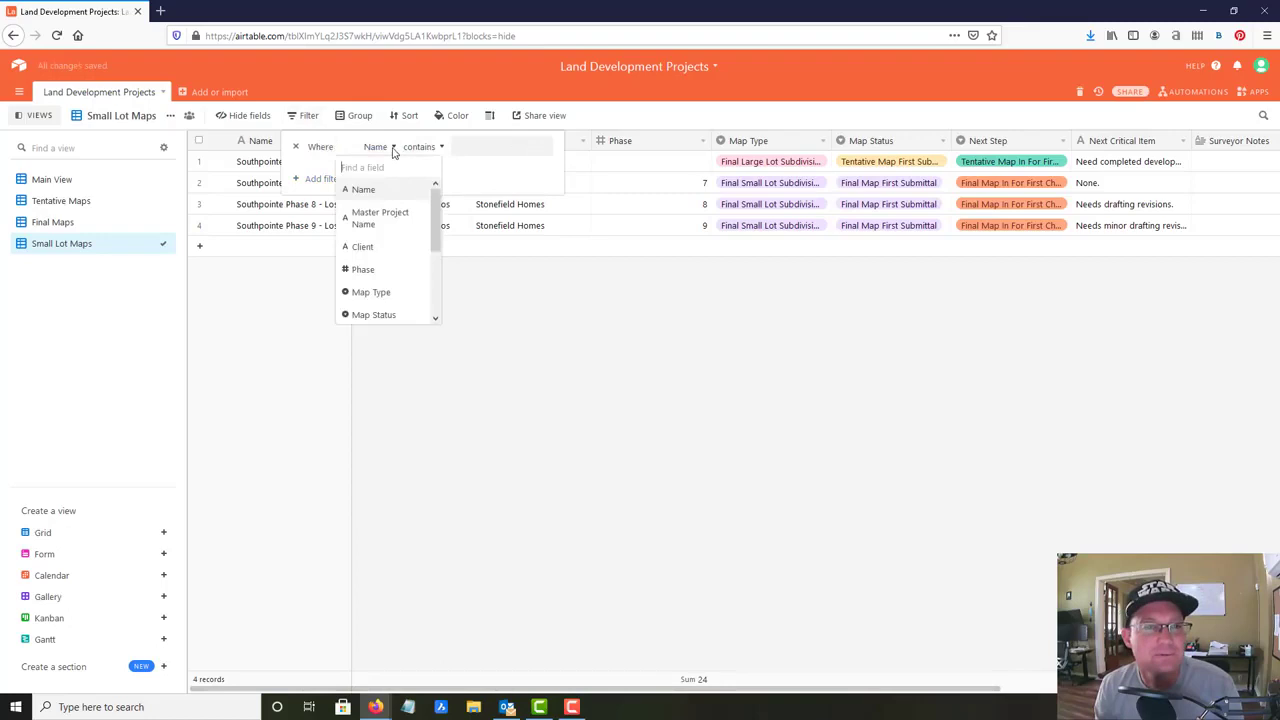
{"action": "left_click", "coordinate": [369, 292]}
{"action": "left_click", "coordinate": [516, 152]}
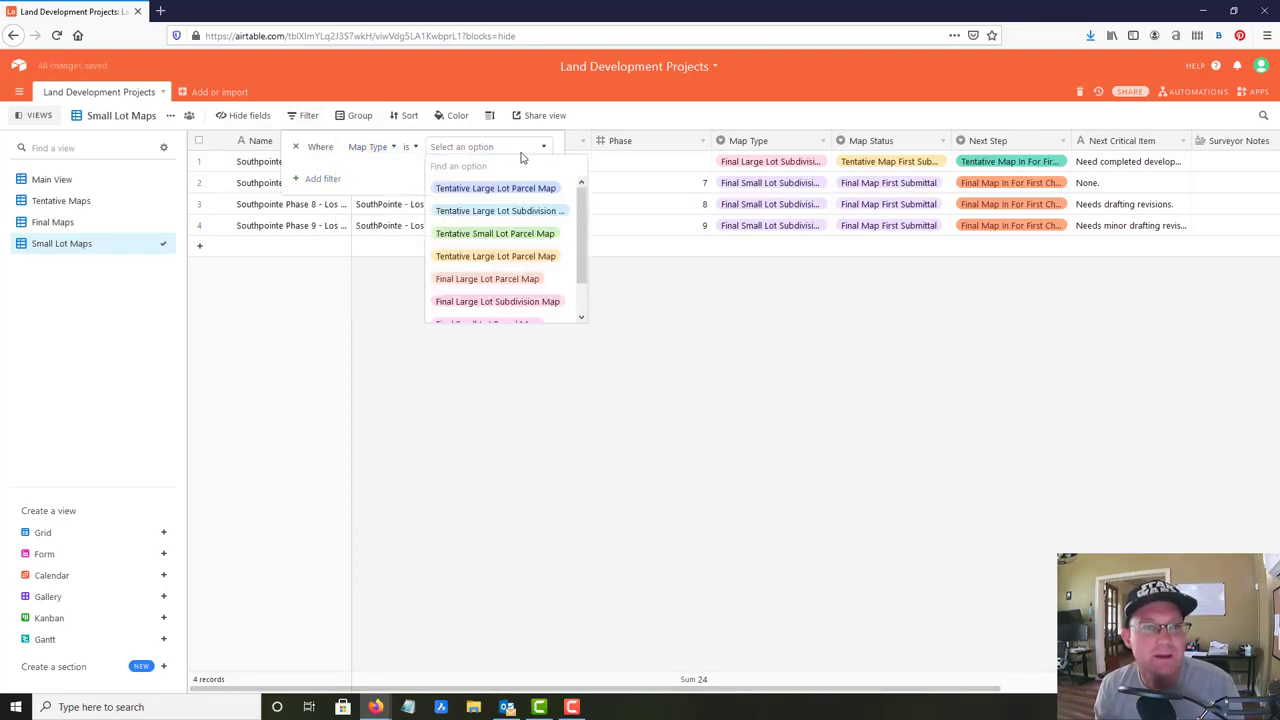
{"action": "left_click", "coordinate": [527, 237]}
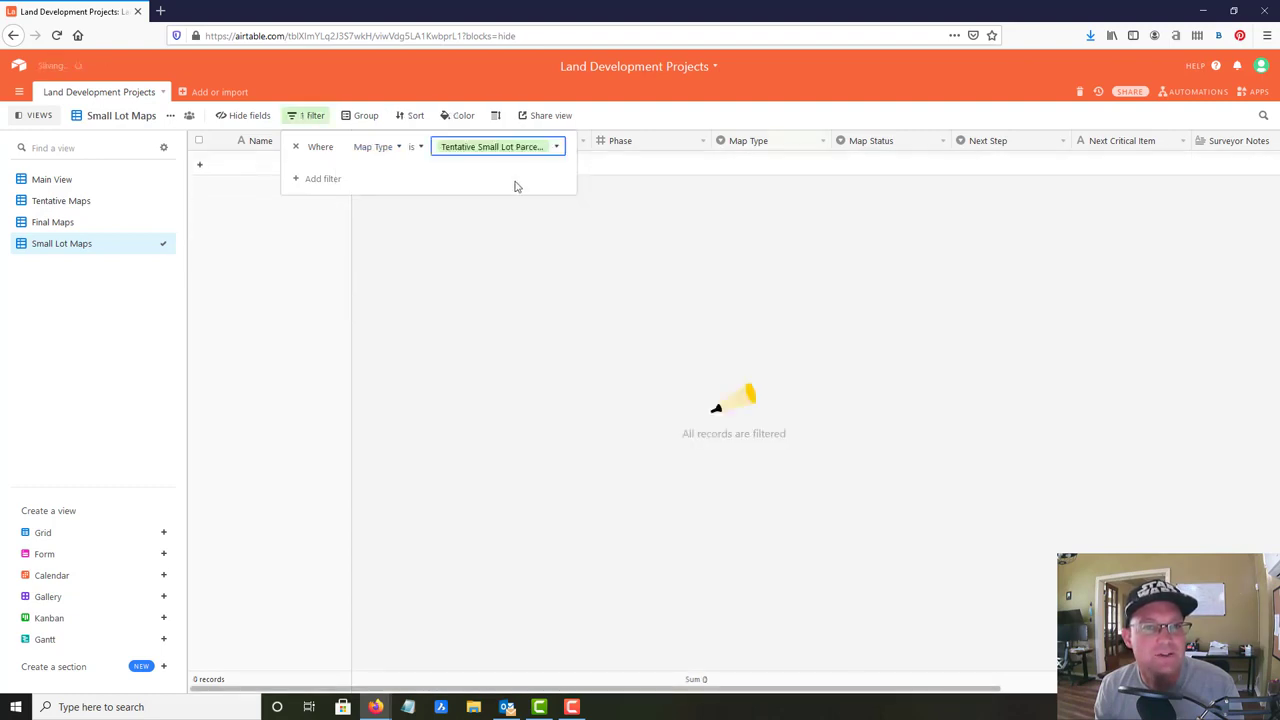
- Add an Or condition to the Small Lot Maps filter where Map Type is Final Small Lot Parcel Map
{"action": "left_click", "coordinate": [319, 182]}
{"action": "left_click", "coordinate": [320, 173]}
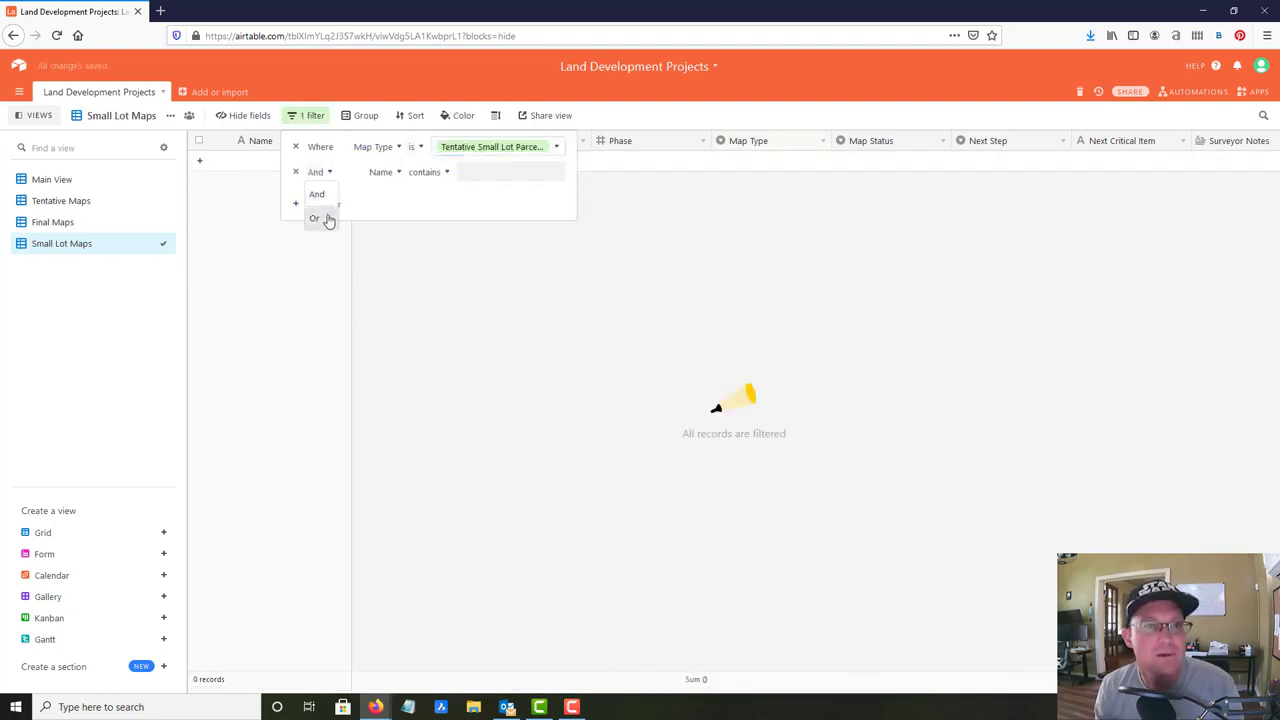
{"action": "left_click", "coordinate": [318, 218]}
{"action": "left_click", "coordinate": [432, 174]}
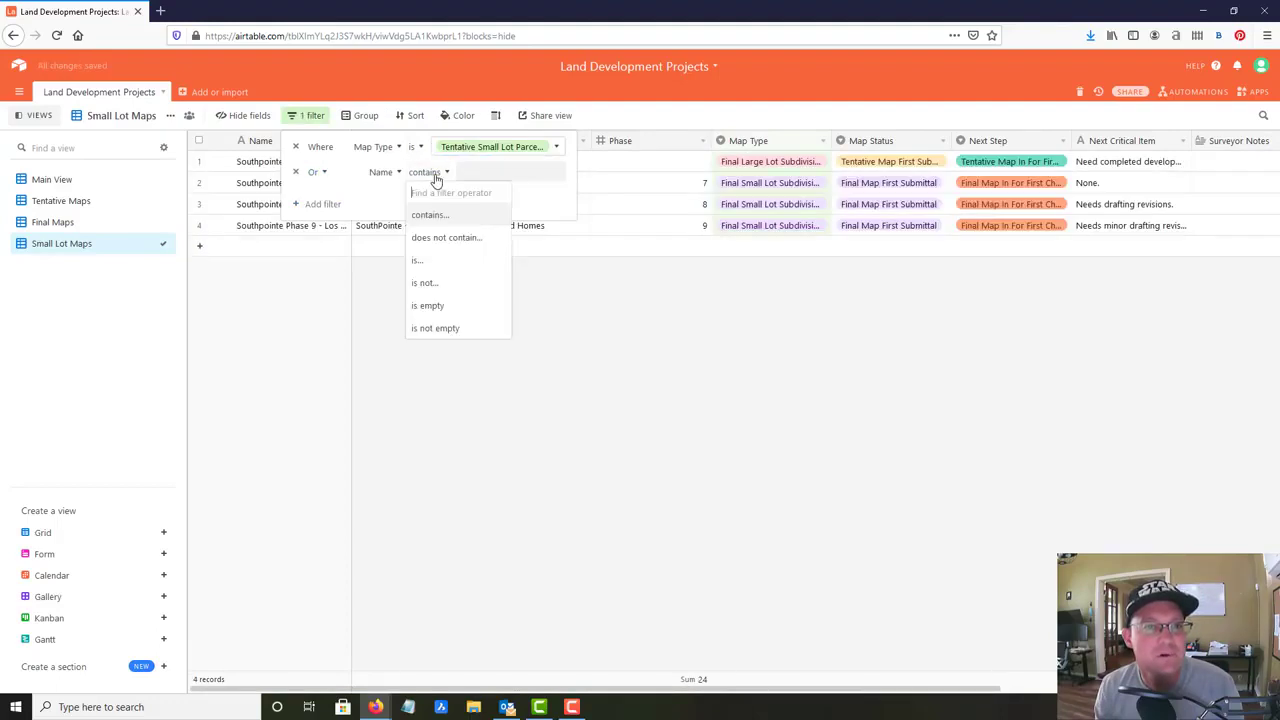
{"action": "left_click", "coordinate": [388, 174]}
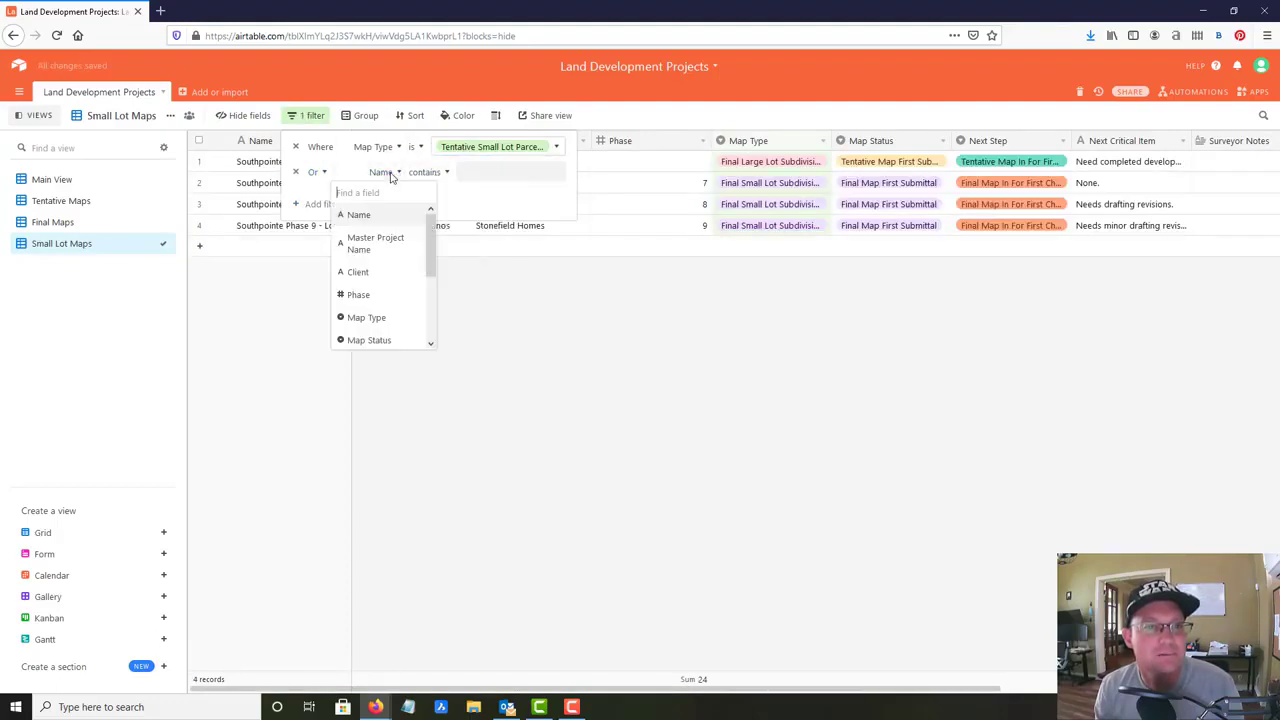
{"action": "left_click", "coordinate": [365, 318]}
{"action": "left_click", "coordinate": [507, 176]}
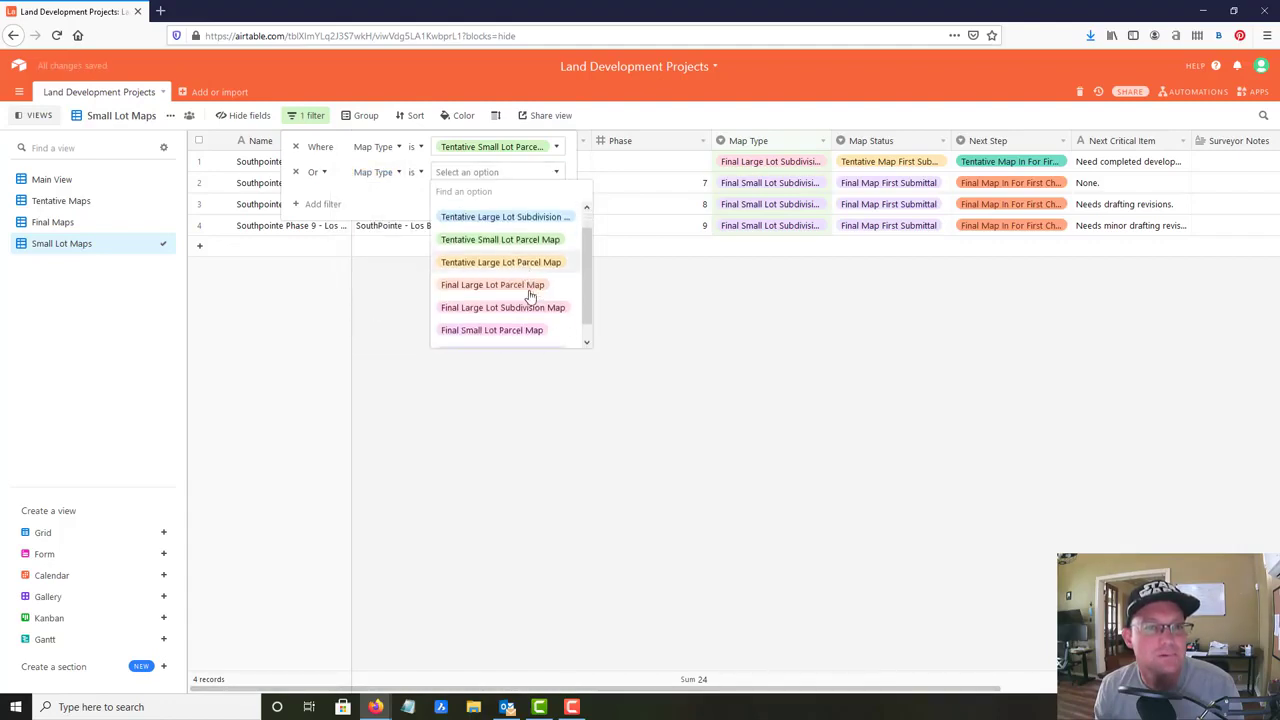
{"action": "scroll", "coordinate": [530, 310], "scroll_direction": "down", "scroll_amount": 1}
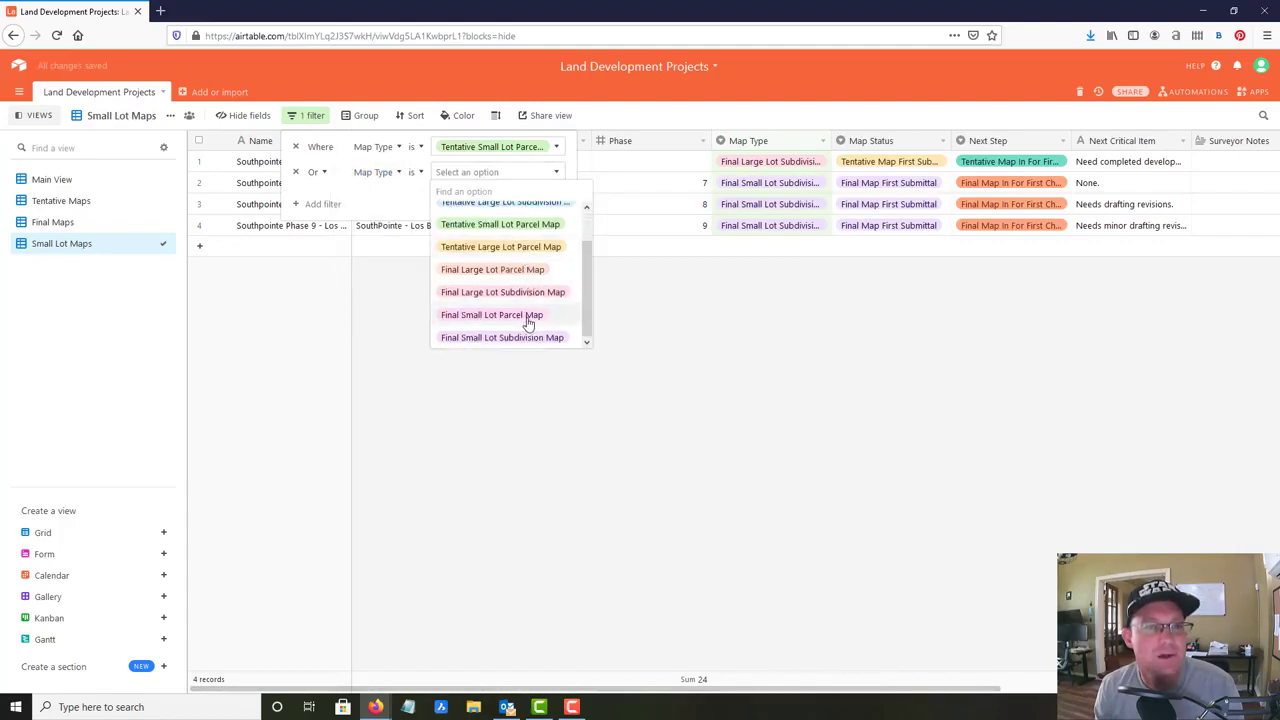
{"action": "left_click", "coordinate": [527, 318]}
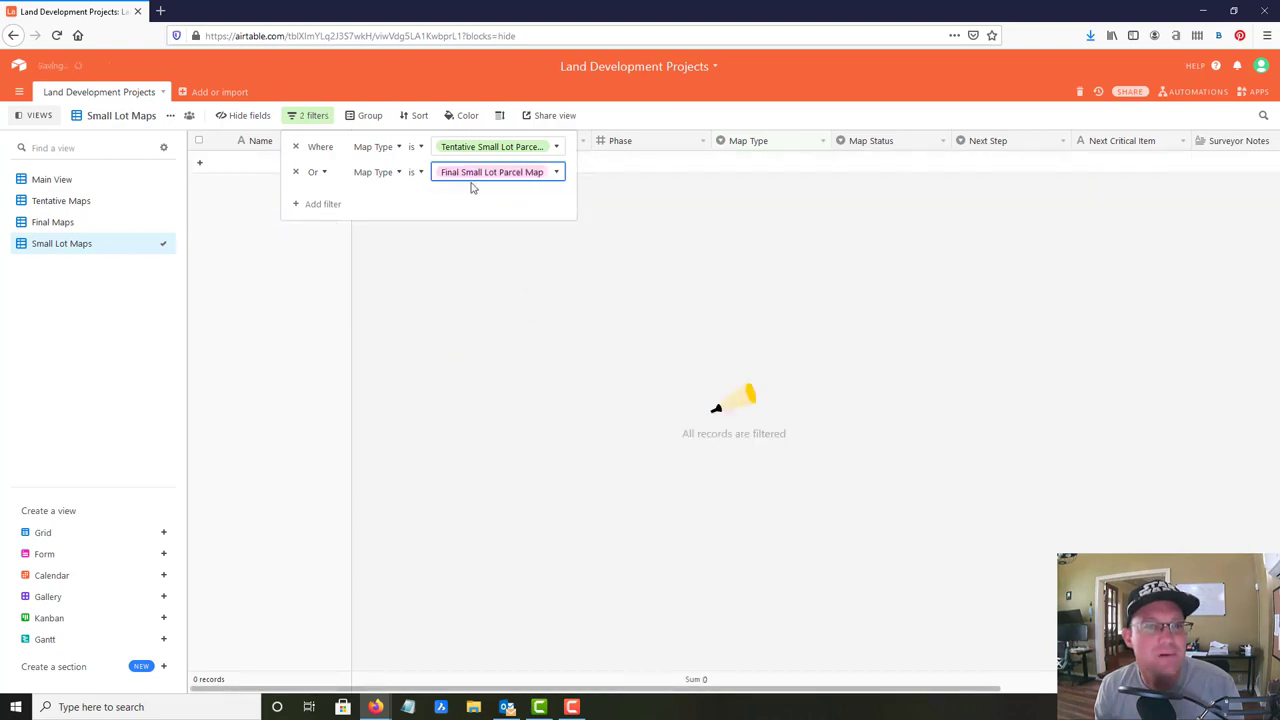
- Add a third Or condition to the Small Lot Maps filter where Map Type is Final Small Lot Subdivision Map
{"action": "left_click", "coordinate": [325, 205]}
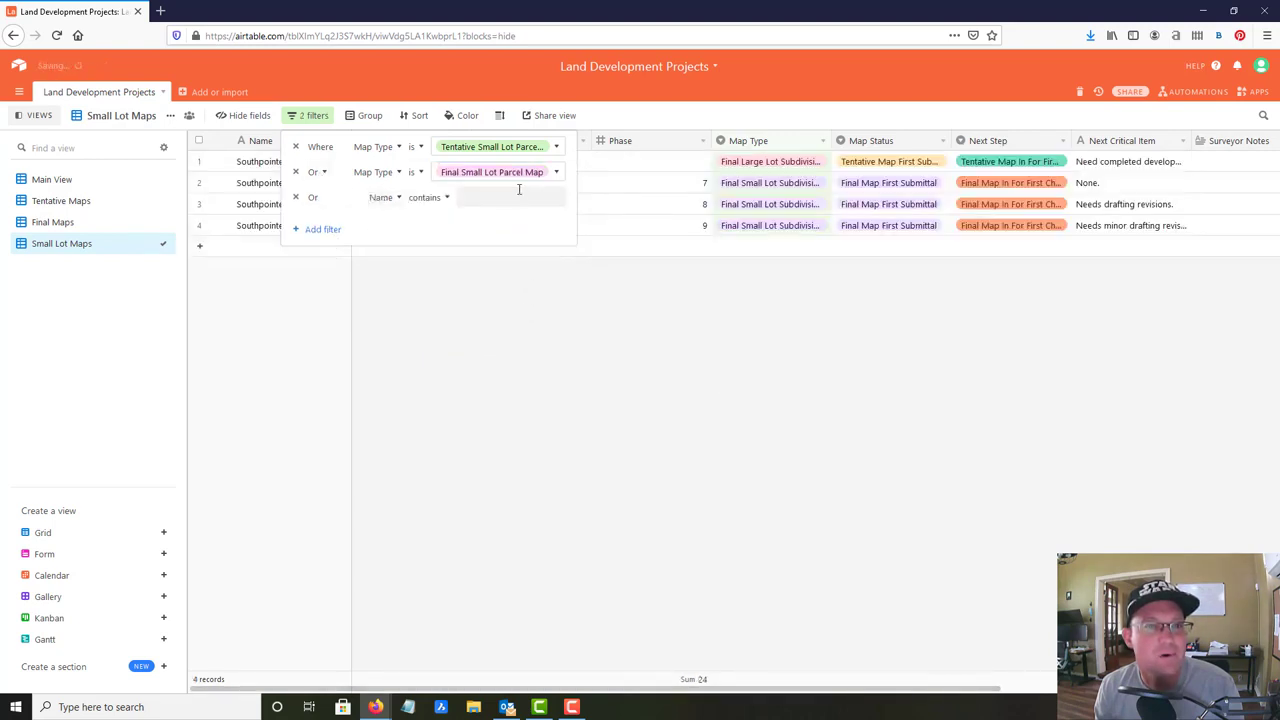
{"action": "left_click", "coordinate": [397, 199]}
{"action": "left_click", "coordinate": [374, 346]}
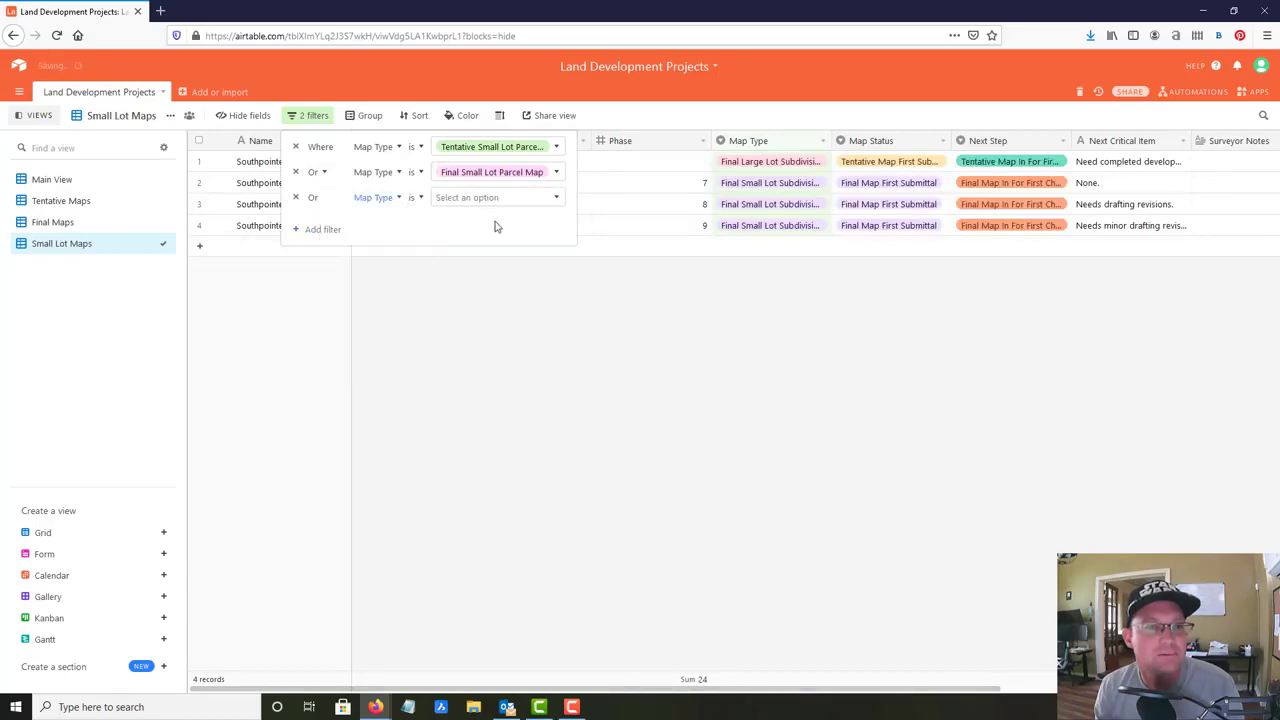
{"action": "left_click", "coordinate": [550, 200]}
{"action": "scroll", "coordinate": [522, 305], "scroll_direction": "down", "scroll_amount": 2}
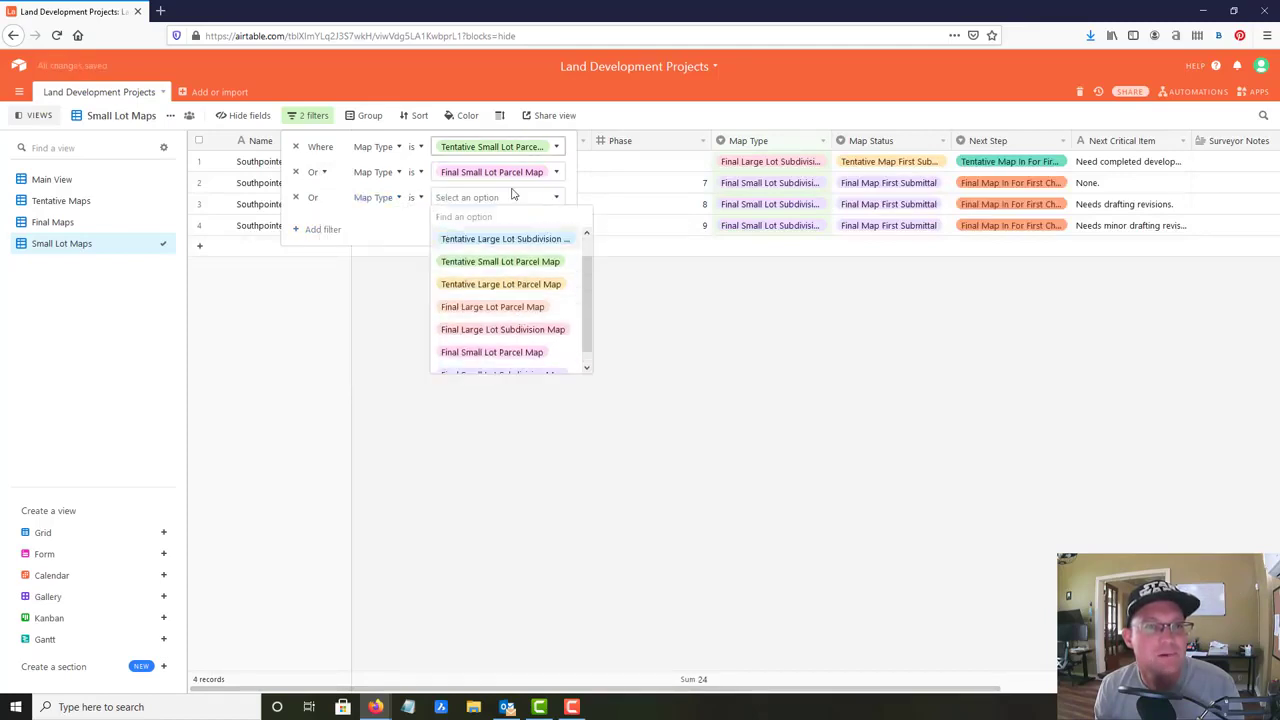
{"action": "scroll", "coordinate": [520, 305], "scroll_direction": "up", "scroll_amount": 1}
{"action": "scroll", "coordinate": [504, 325], "scroll_direction": "down", "scroll_amount": 1}
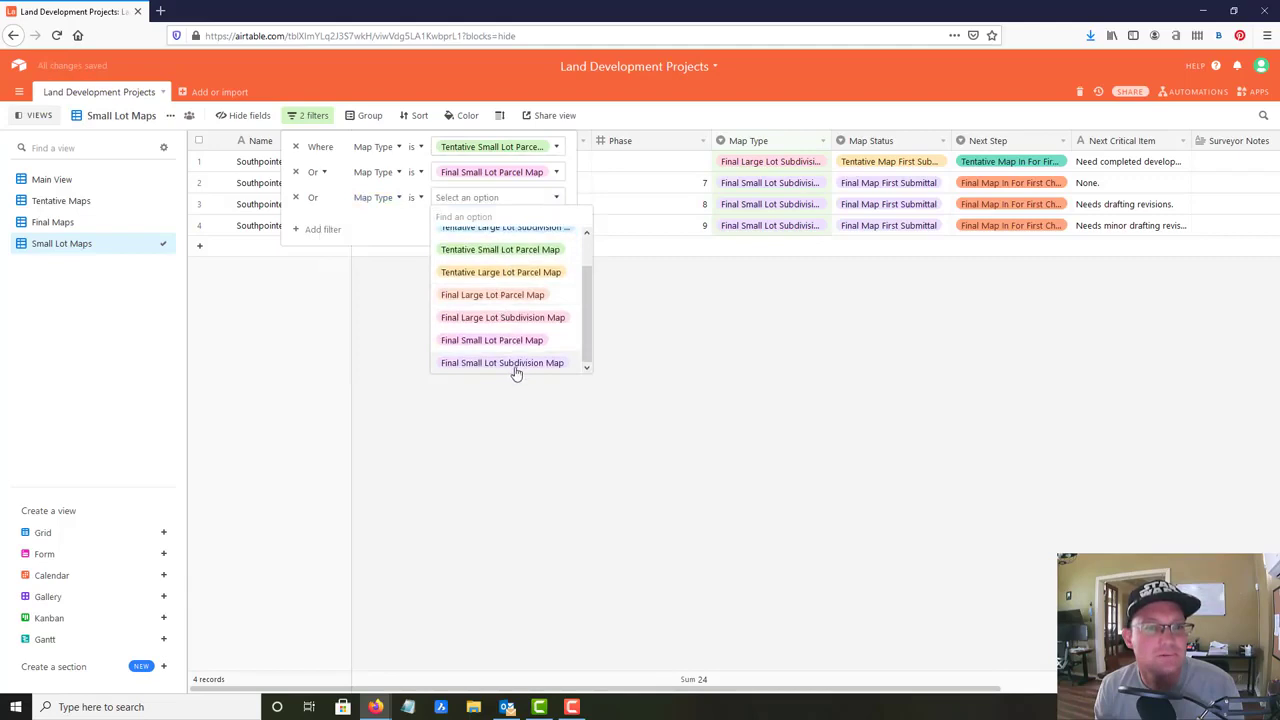
{"action": "left_click", "coordinate": [515, 363]}
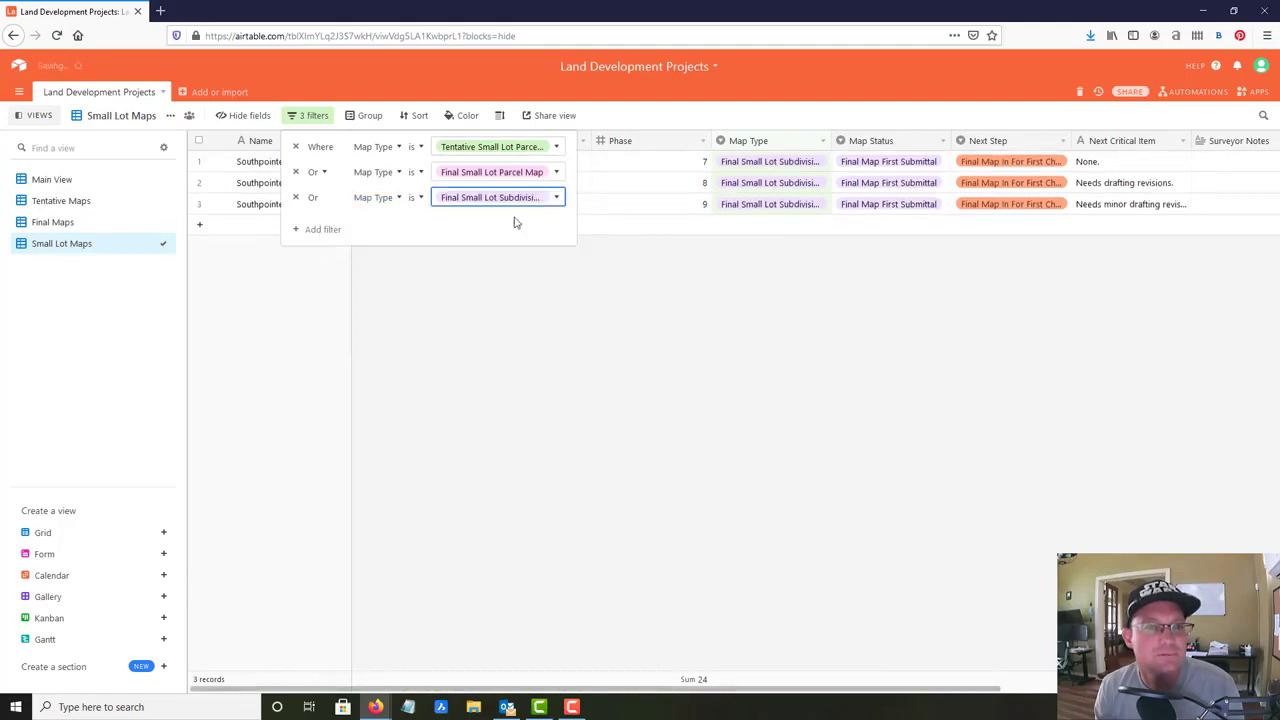
{"action": "left_click", "coordinate": [505, 147]}
{"action": "left_click", "coordinate": [505, 147]}
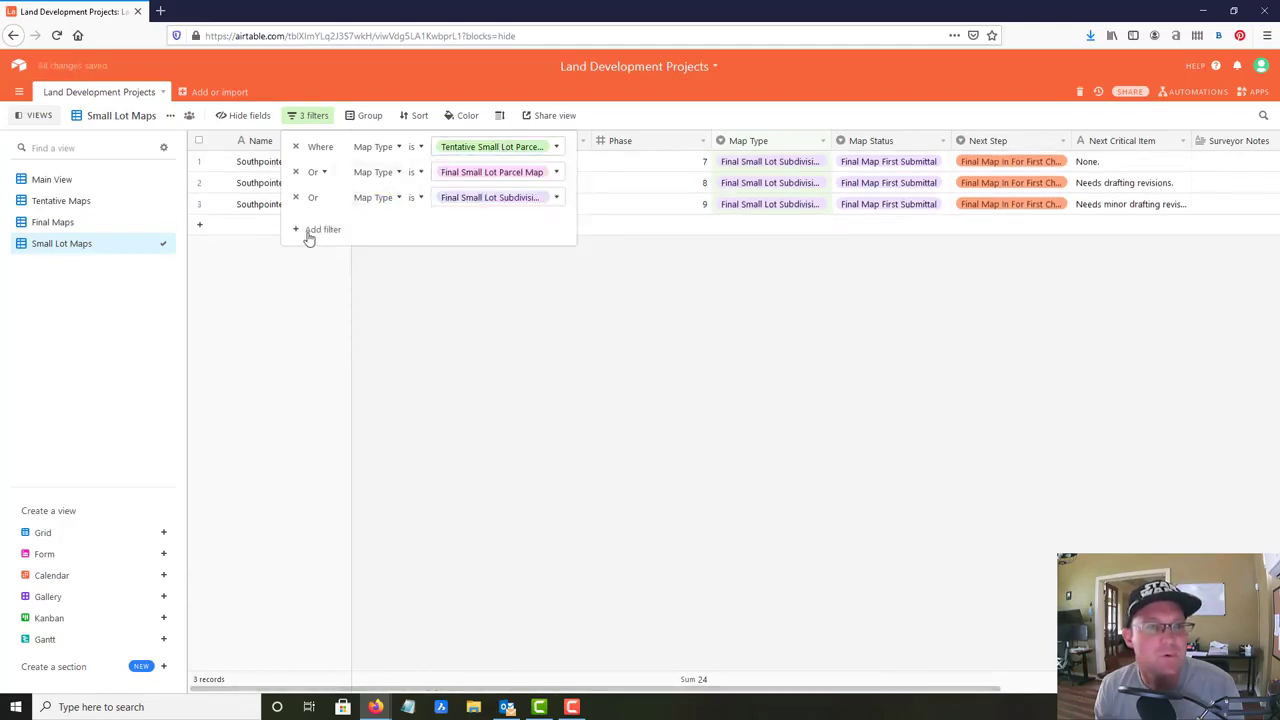
- Add a fourth Or condition to the Small Lot Maps filter where Map Type is Tentative Small Lot Parcel Map
{"action": "left_click", "coordinate": [318, 229]}
{"action": "left_click", "coordinate": [446, 224]}
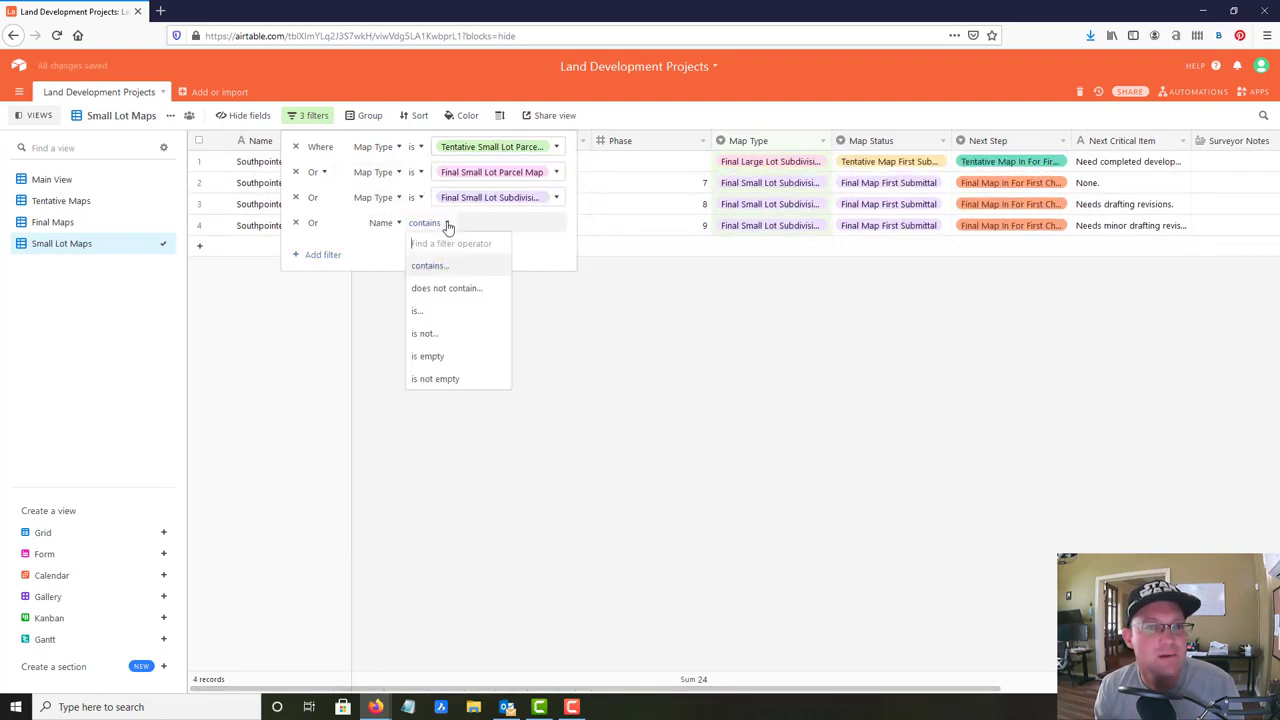
{"action": "left_click", "coordinate": [386, 222]}
{"action": "left_click", "coordinate": [374, 368]}
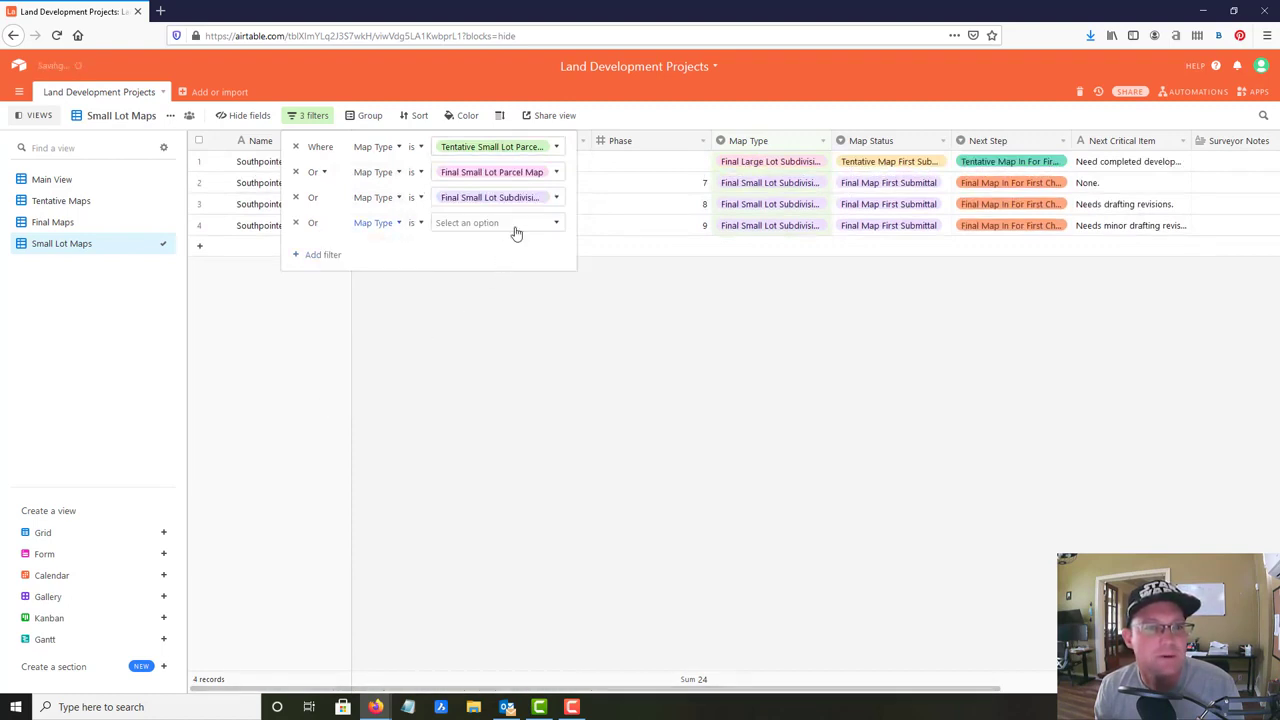
{"action": "left_click", "coordinate": [514, 229]}
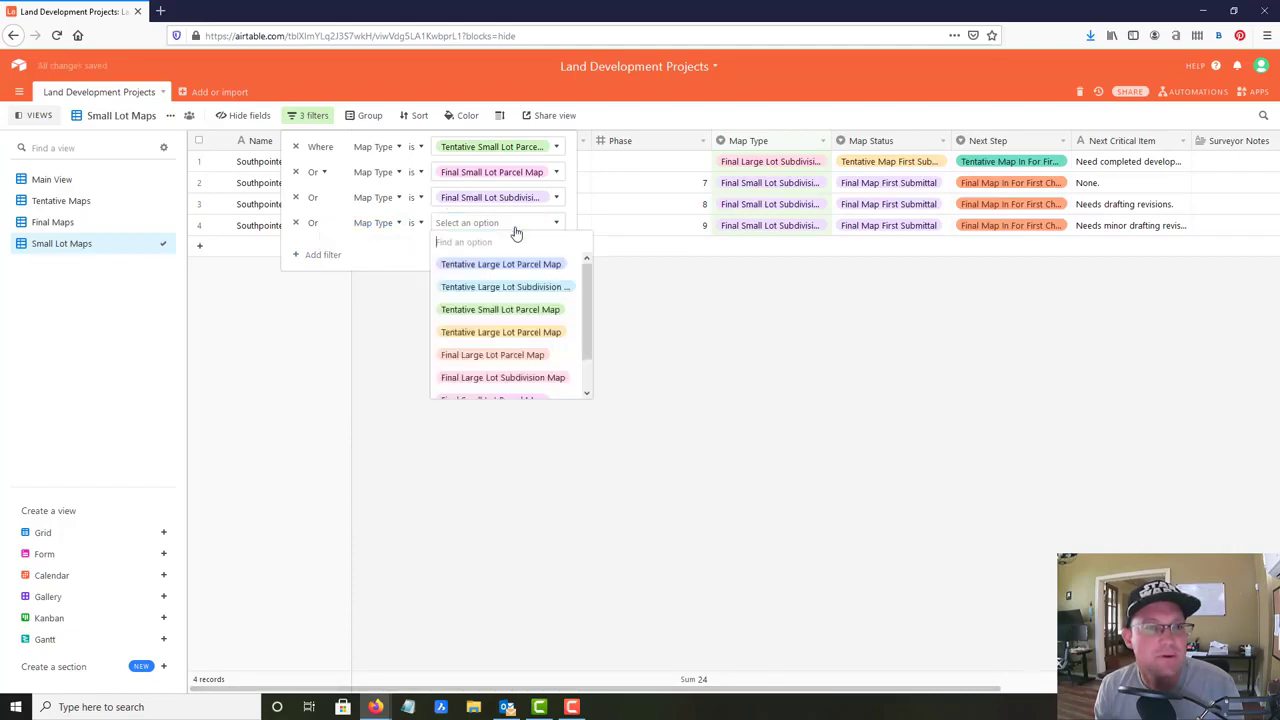
{"action": "left_click", "coordinate": [537, 310]}
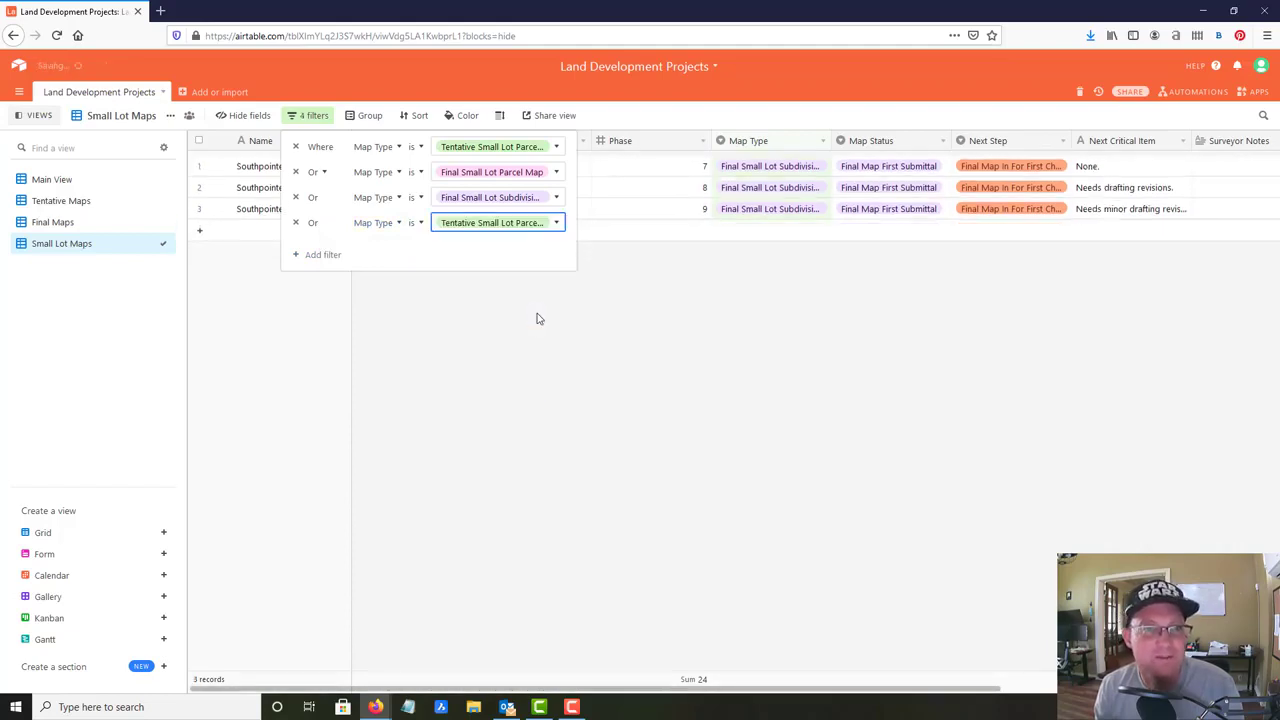
{"action": "left_click", "coordinate": [526, 224]}
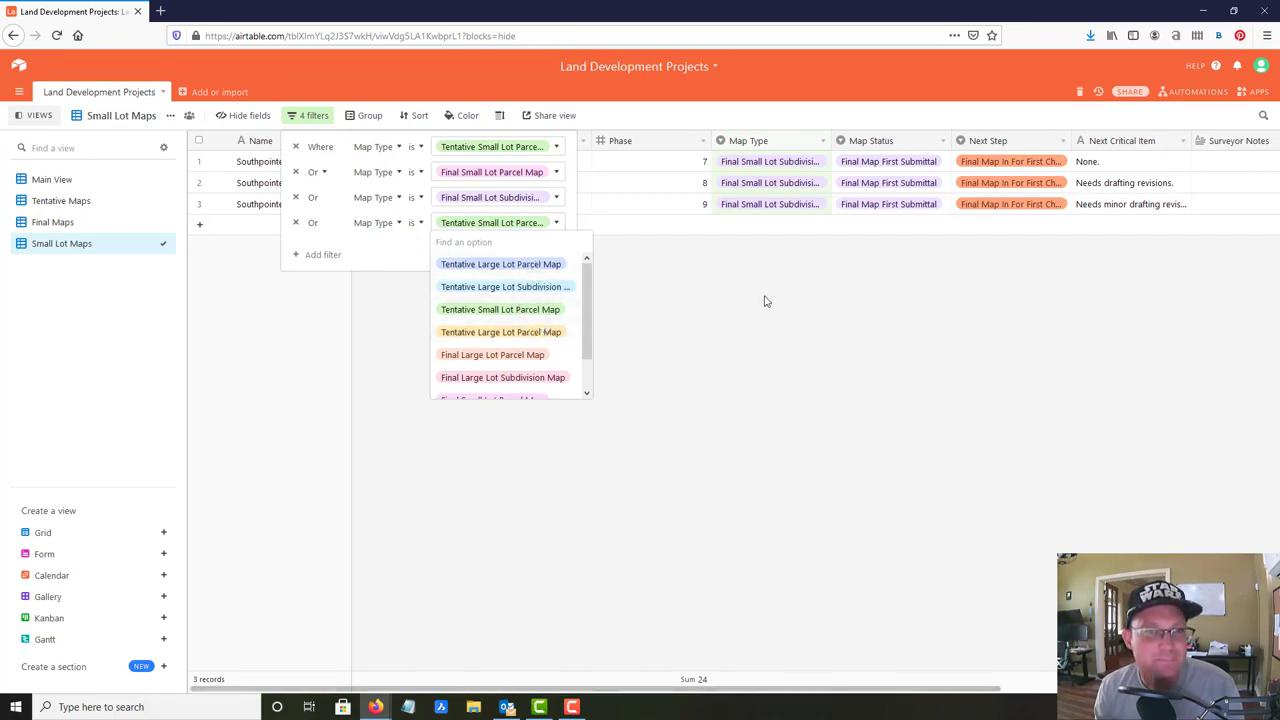
{"action": "left_click", "coordinate": [748, 345]}
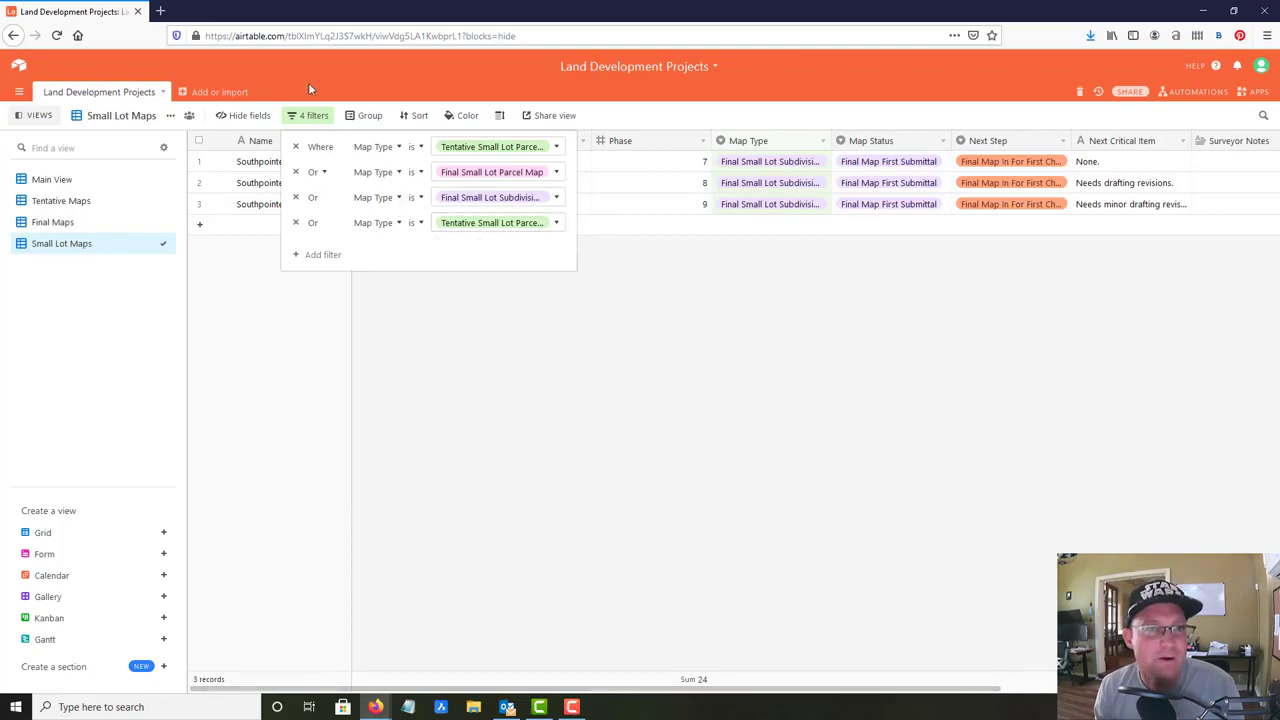
{"action": "left_click", "coordinate": [742, 425]}
- Rename the duplicate Tentative Large Lot Parcel Map option of the Map Type field to Tentative Small Lot Subdivision Map and save the field
{"action": "left_click", "coordinate": [819, 143]}
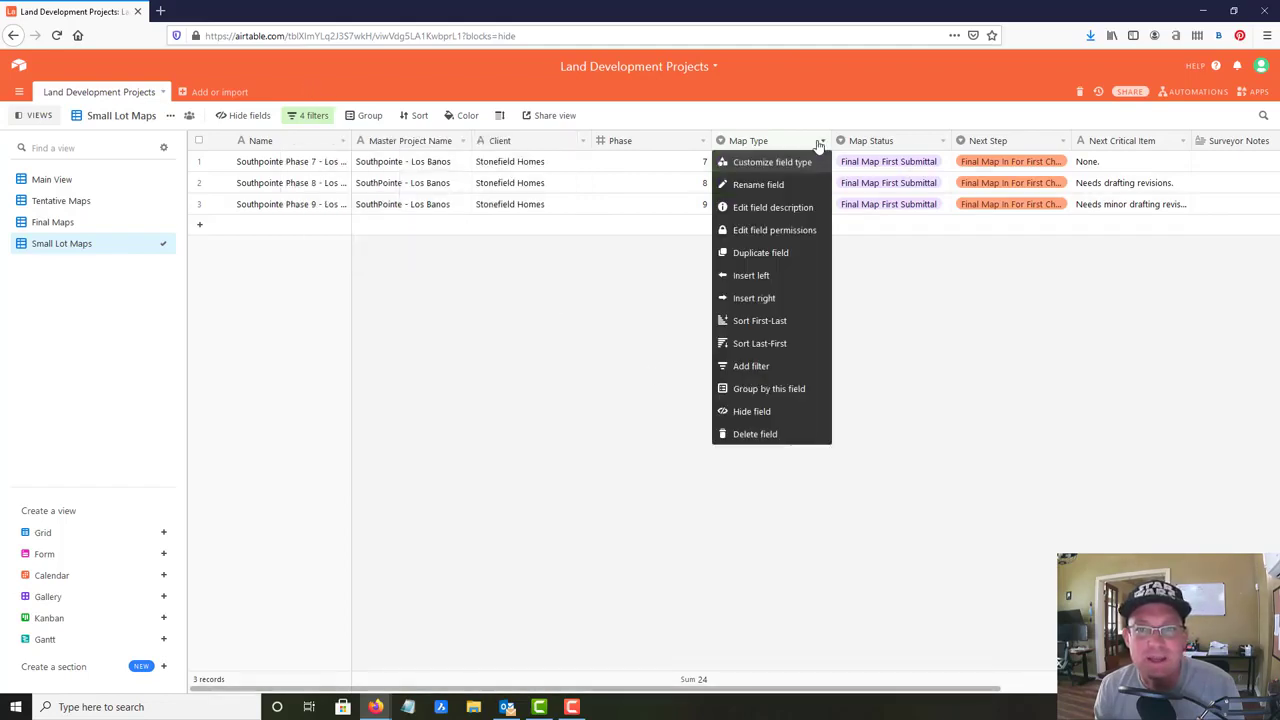
{"action": "left_click", "coordinate": [798, 162]}
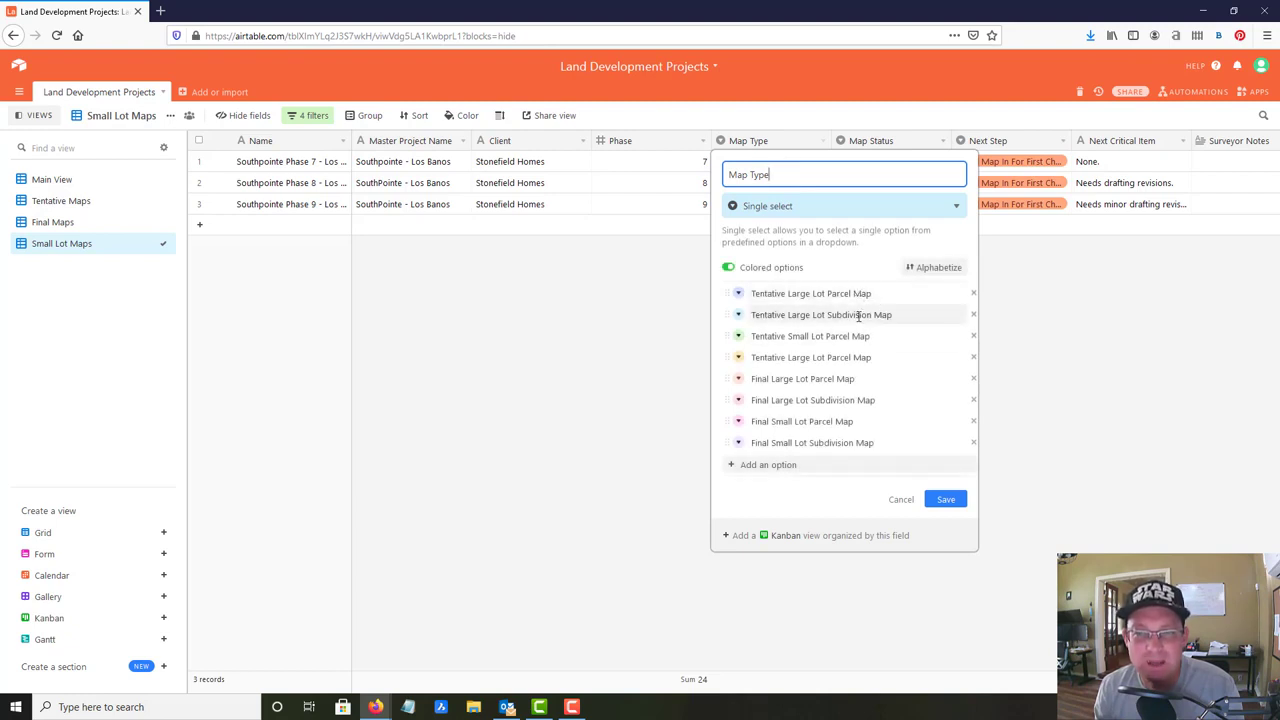
{"action": "left_click", "coordinate": [845, 357]}
{"action": "left_click_drag", "start_coordinate": [848, 357], "coordinate": [789, 360]}
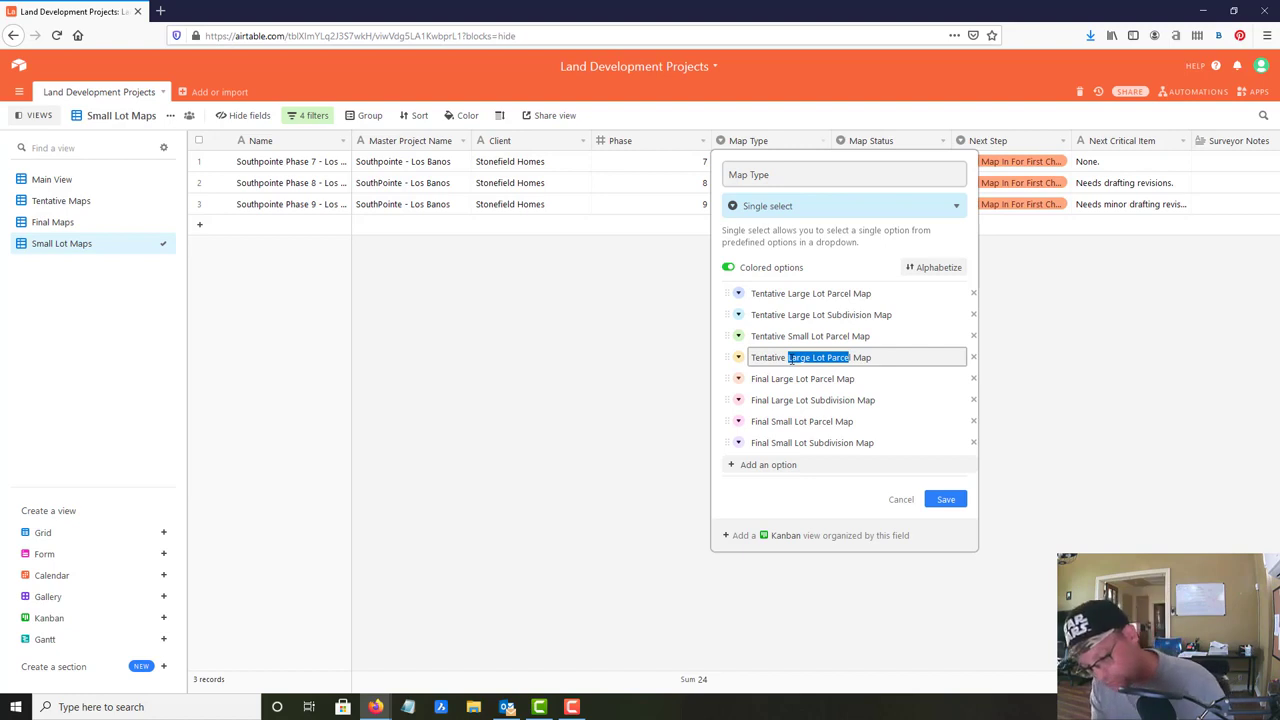
{"action": "type", "text": "Small"}
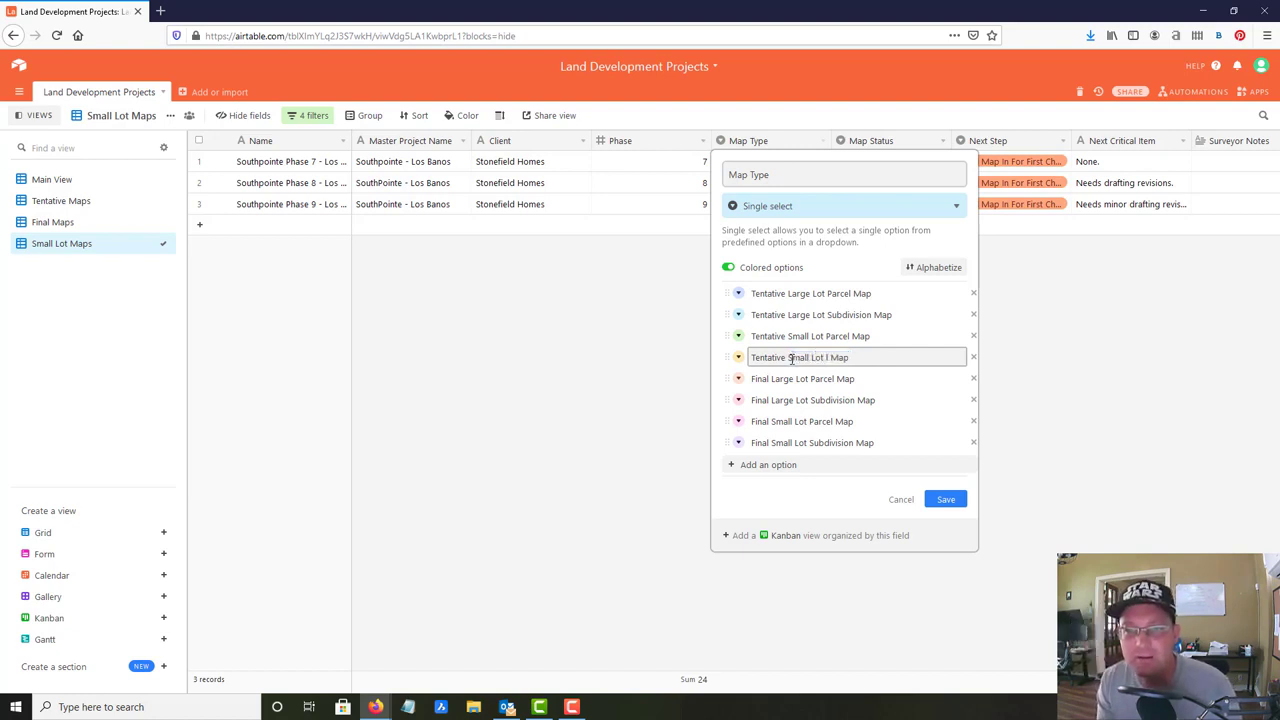
{"action": "type", "text": " Lot Subdiv"}
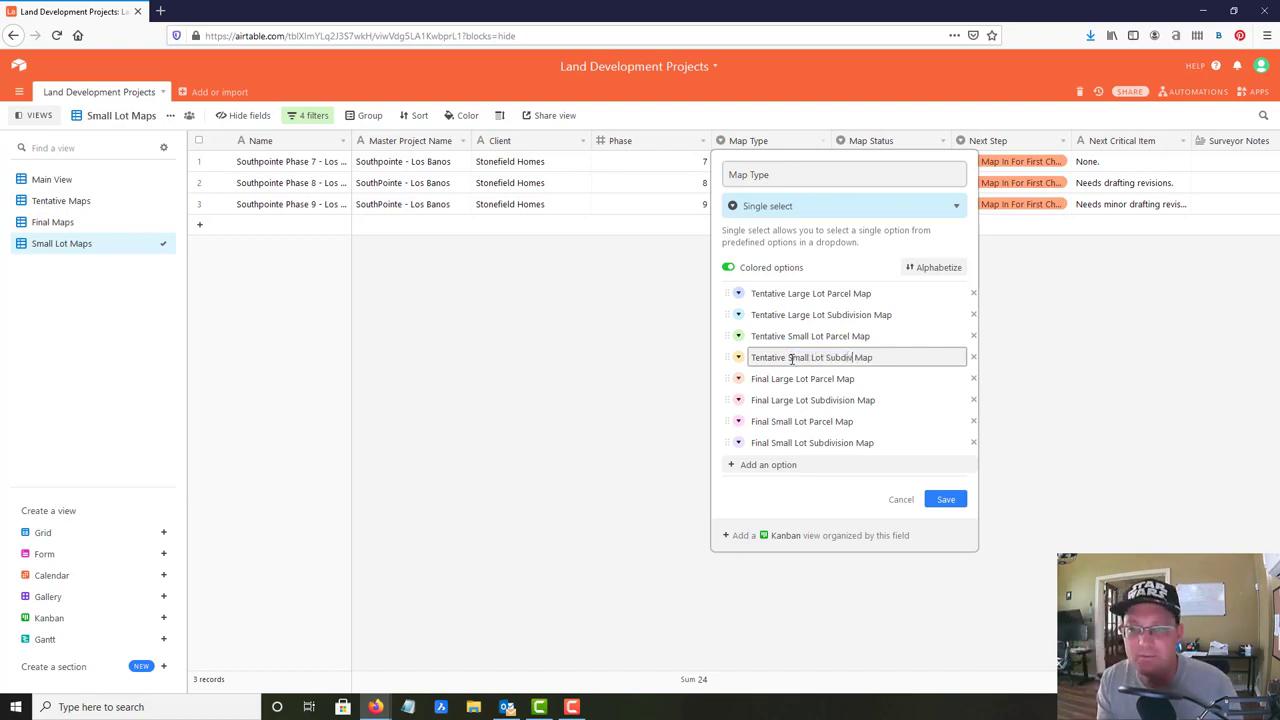
{"action": "type", "text": "isions"}
{"action": "key", "text": "Return"}
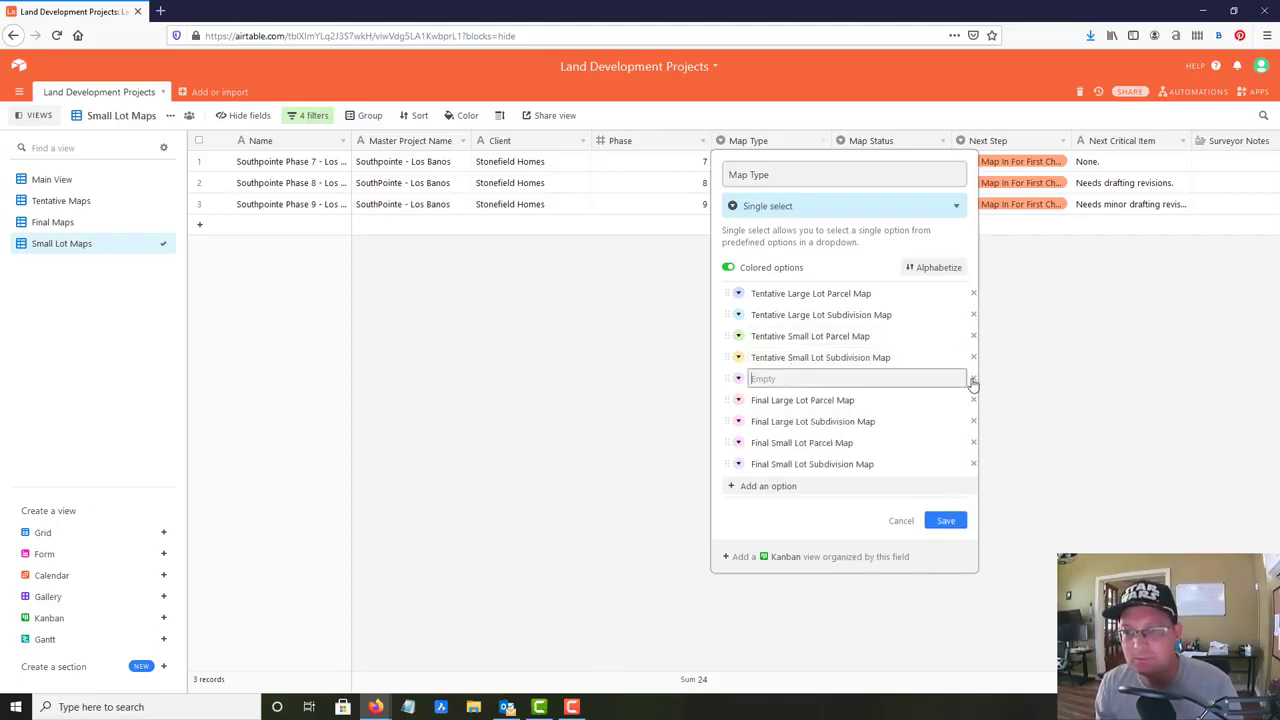
{"action": "left_click", "coordinate": [945, 520]}
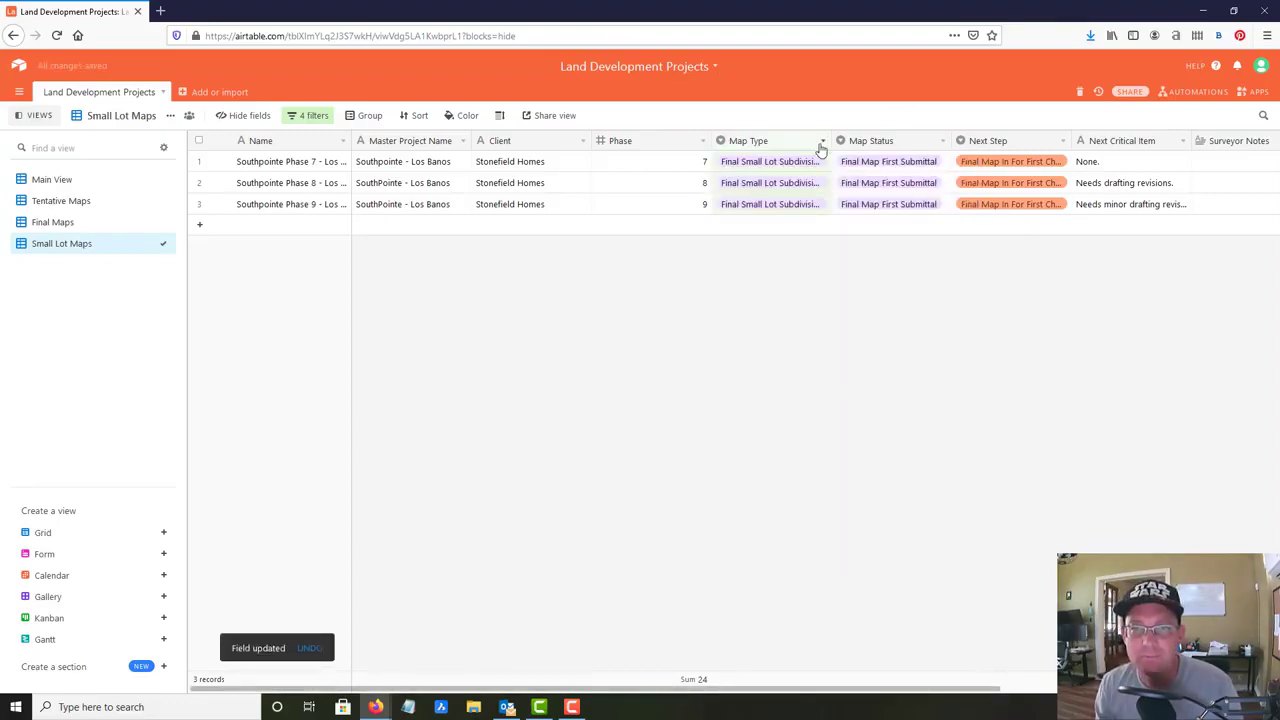
- Remove the empty option from the Map Type field, then save and accept the field conversion
{"action": "left_click", "coordinate": [821, 141]}
{"action": "left_click", "coordinate": [812, 164]}
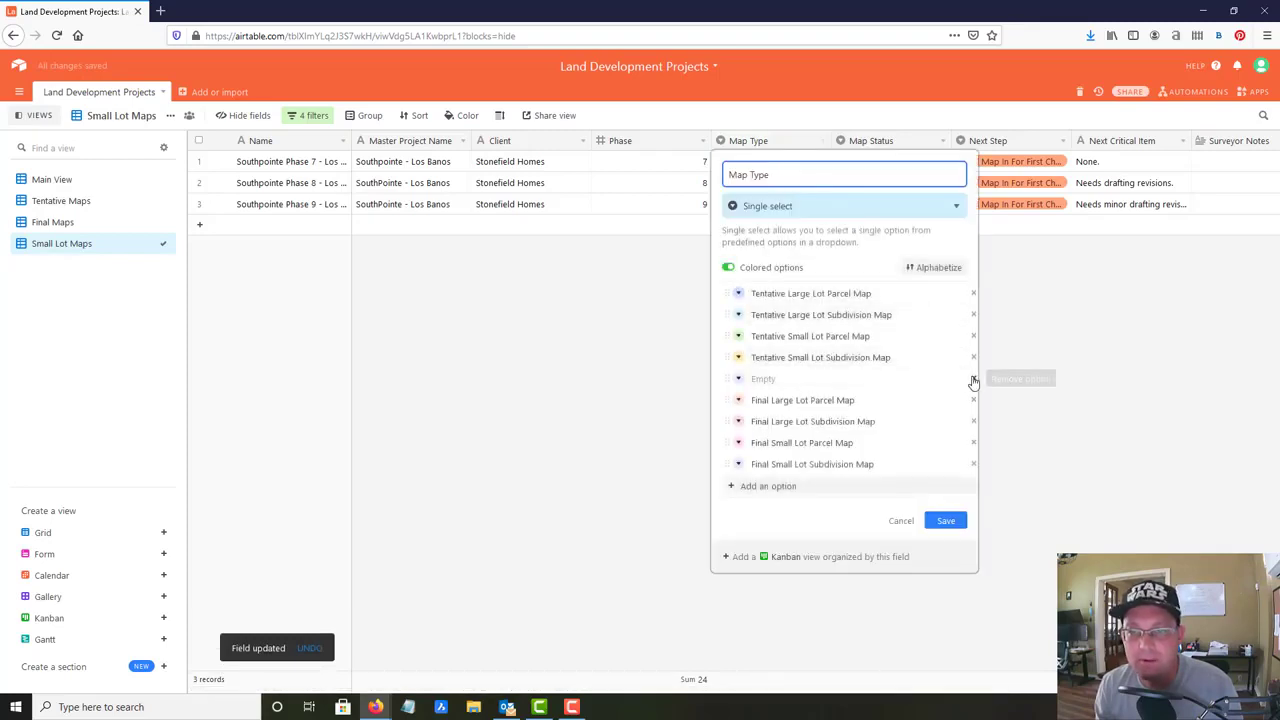
{"action": "left_click", "coordinate": [973, 378]}
{"action": "left_click", "coordinate": [946, 500]}
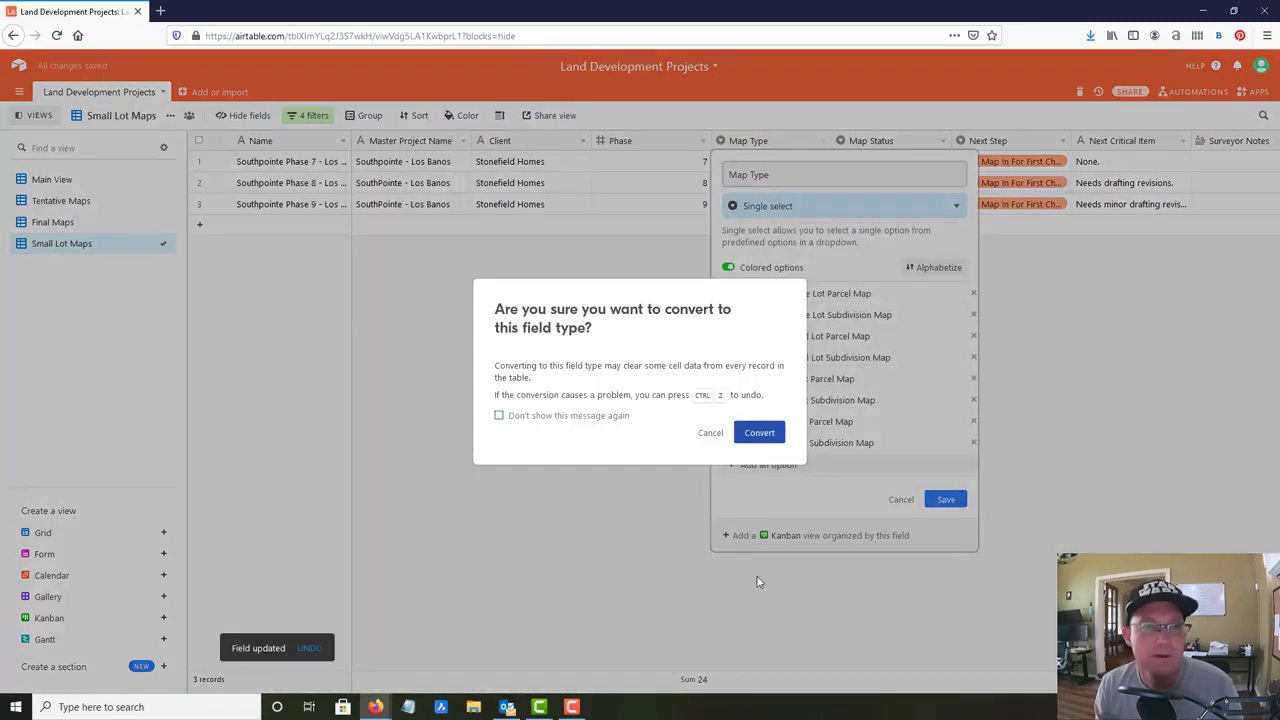
{"action": "left_click", "coordinate": [759, 433]}
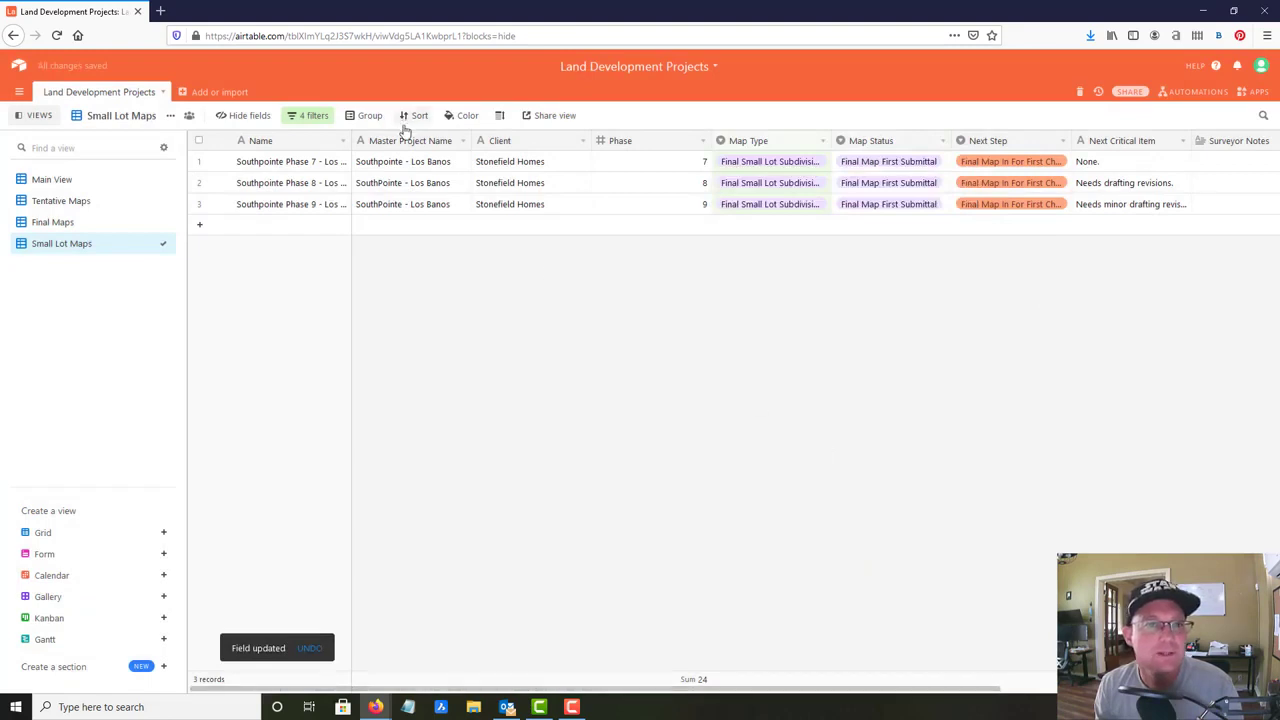
- Change the fourth Small Lot Maps filter condition to Map Type is Tentative Small Lot Subdivision Map
{"action": "left_click", "coordinate": [316, 117]}
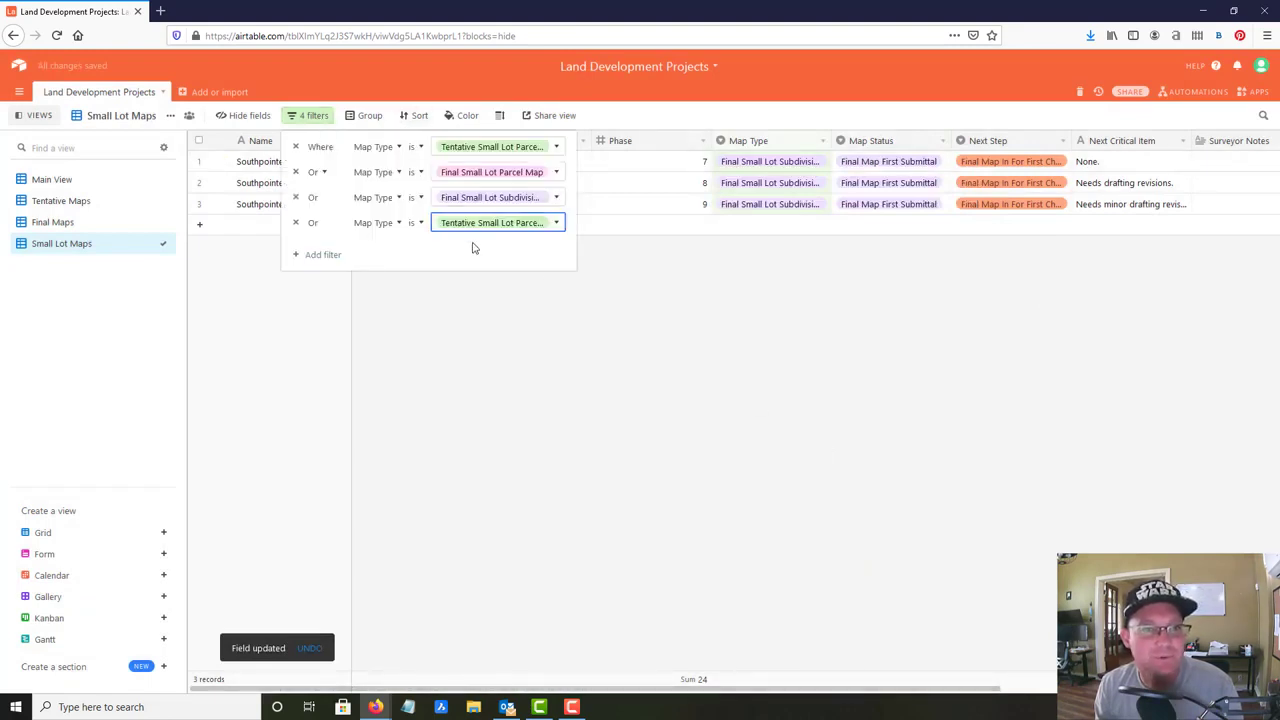
{"action": "left_click", "coordinate": [503, 225]}
{"action": "left_click", "coordinate": [530, 340]}
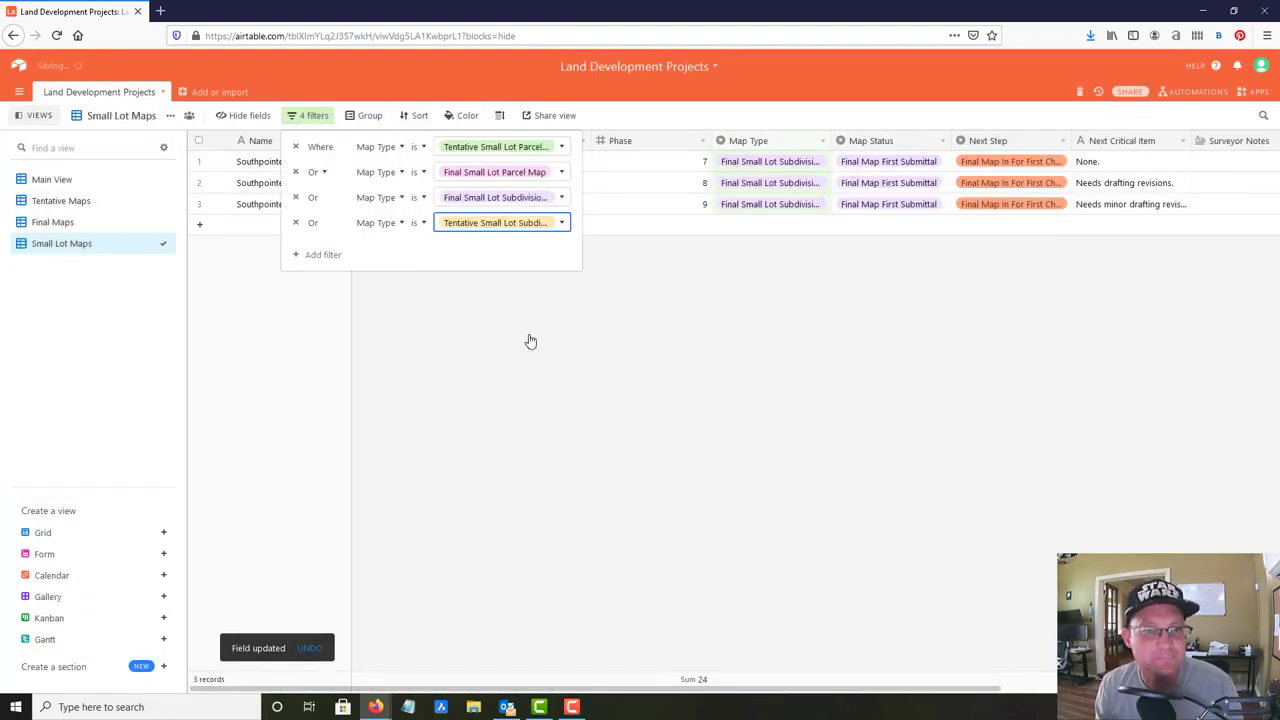
{"action": "left_click", "coordinate": [450, 348]}
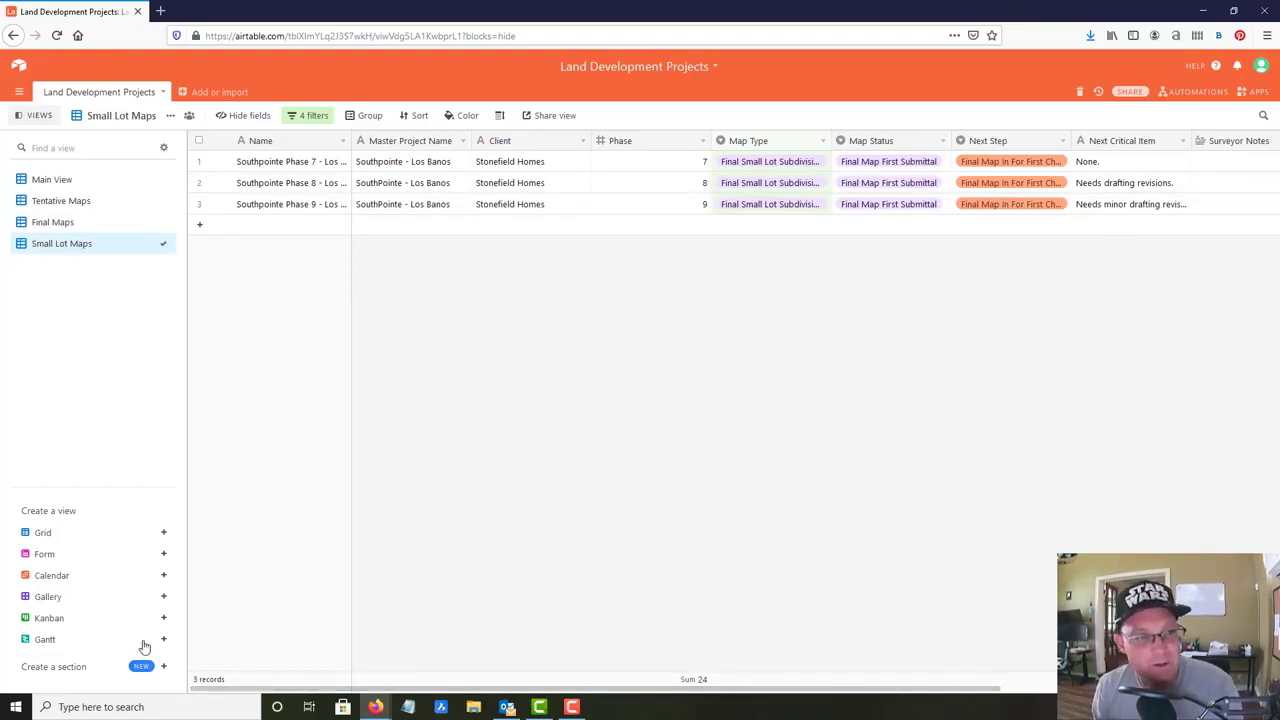
- Create a new grid view named In For First Check
{"action": "mouse_move", "coordinate": [73, 578]}
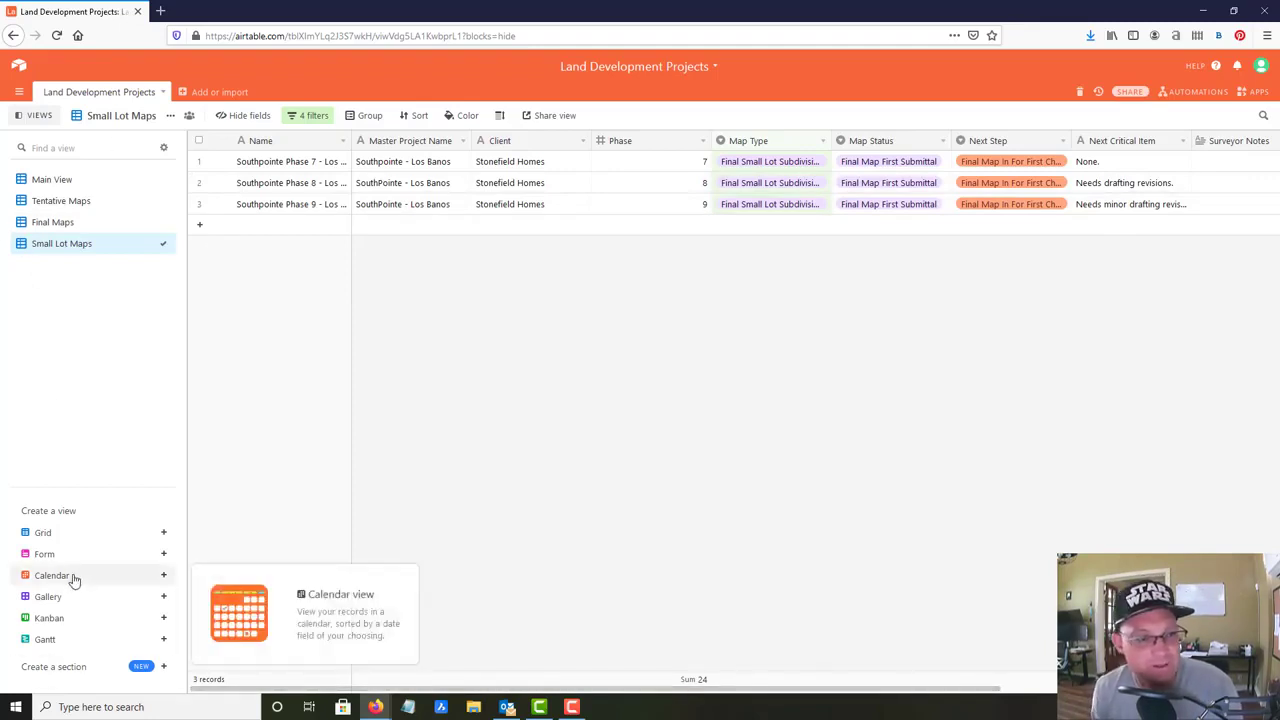
{"action": "left_click", "coordinate": [165, 533]}
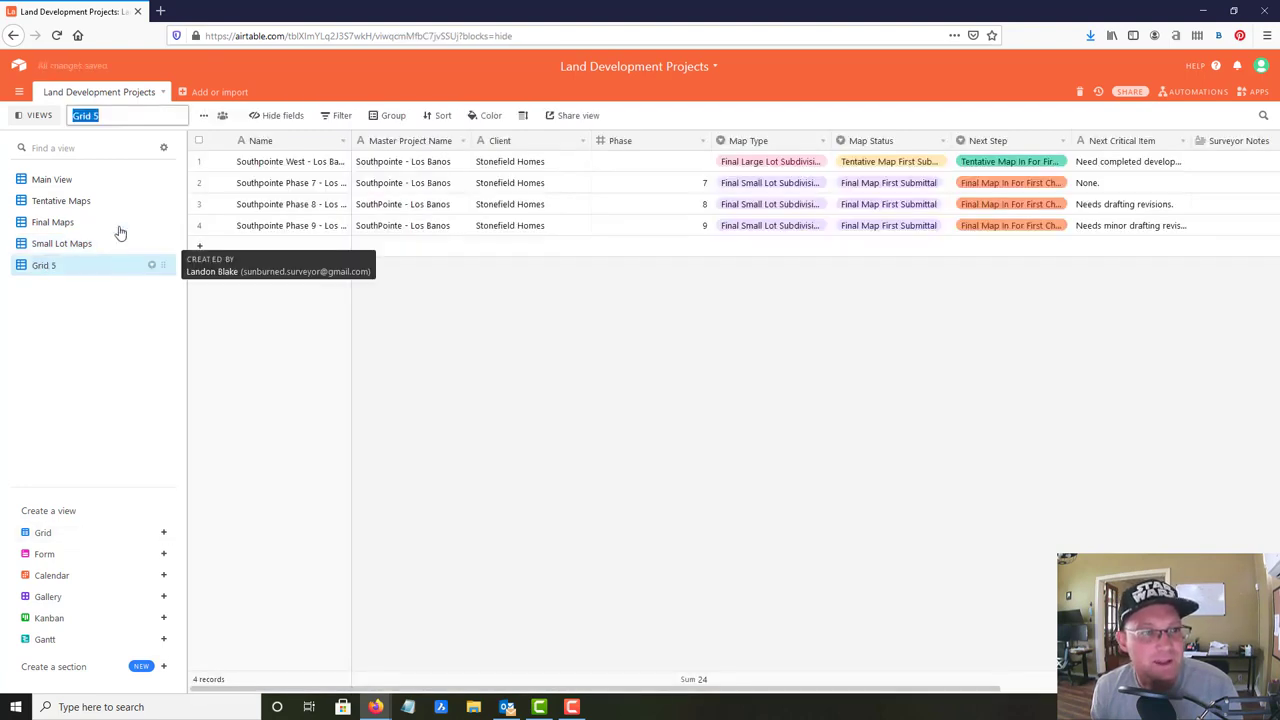
{"action": "type", "text": "In"}
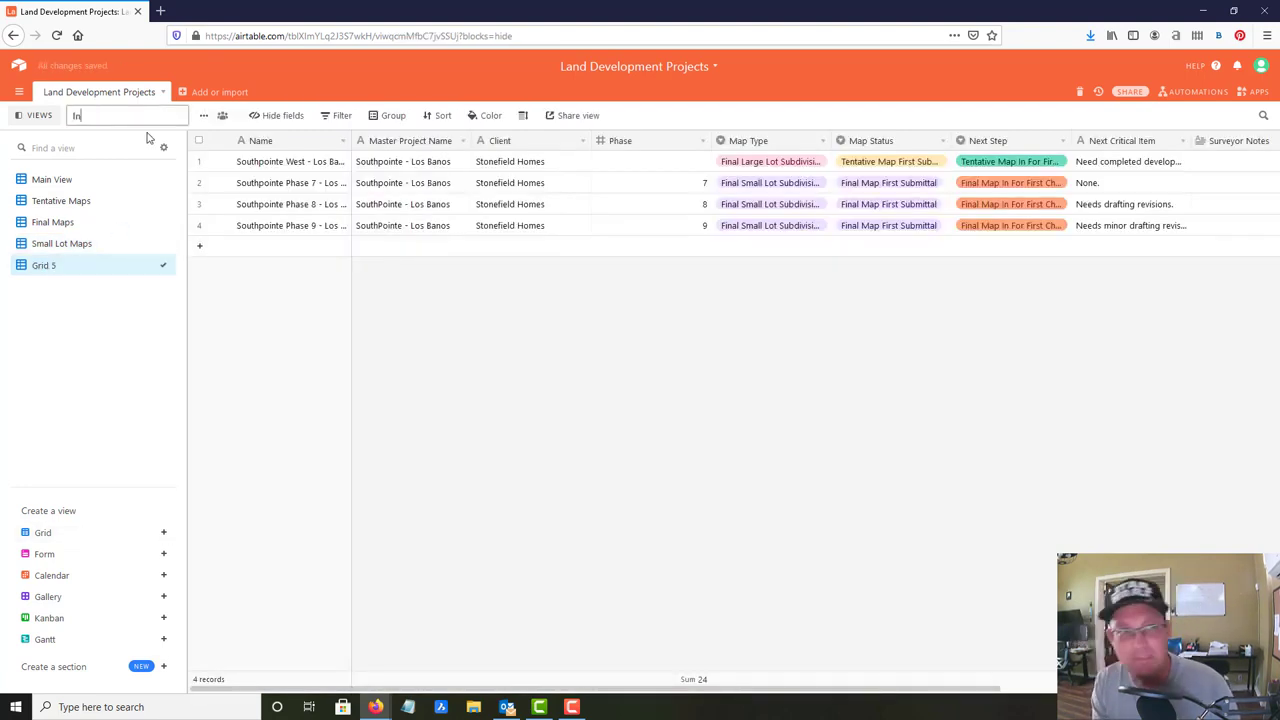
{"action": "type", "text": " For First Check"}
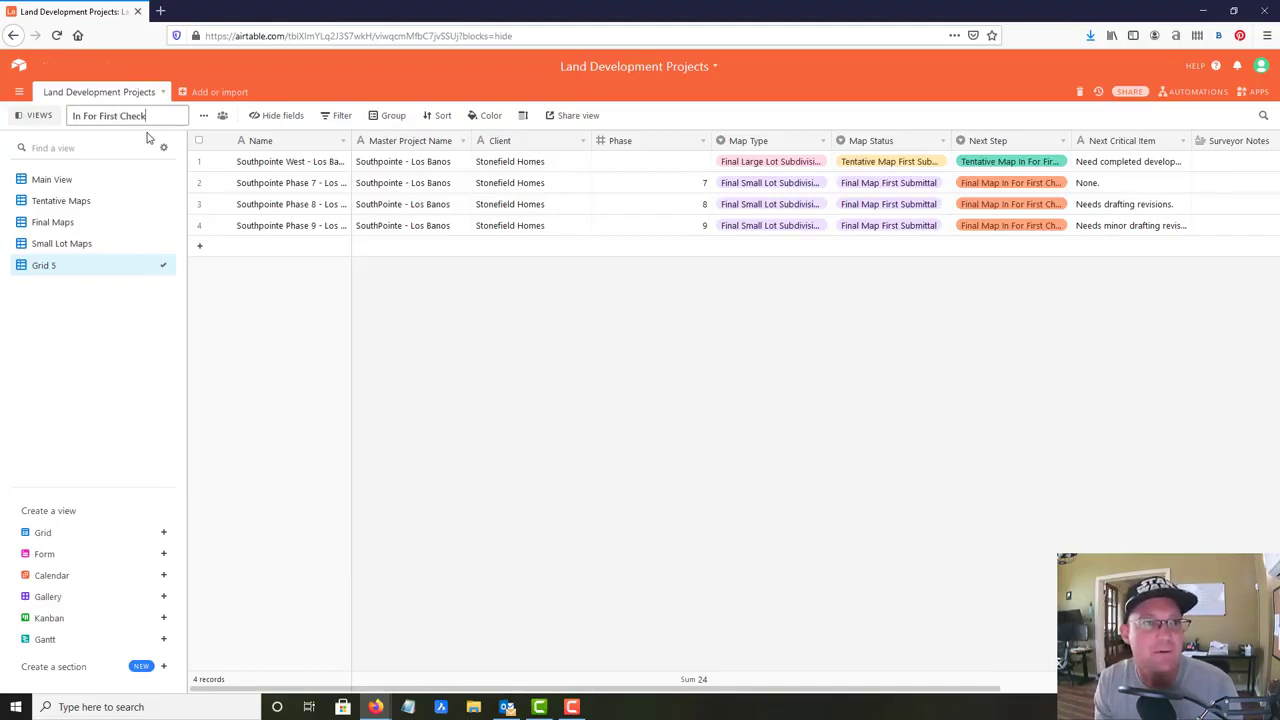
{"action": "key", "text": "Return"}
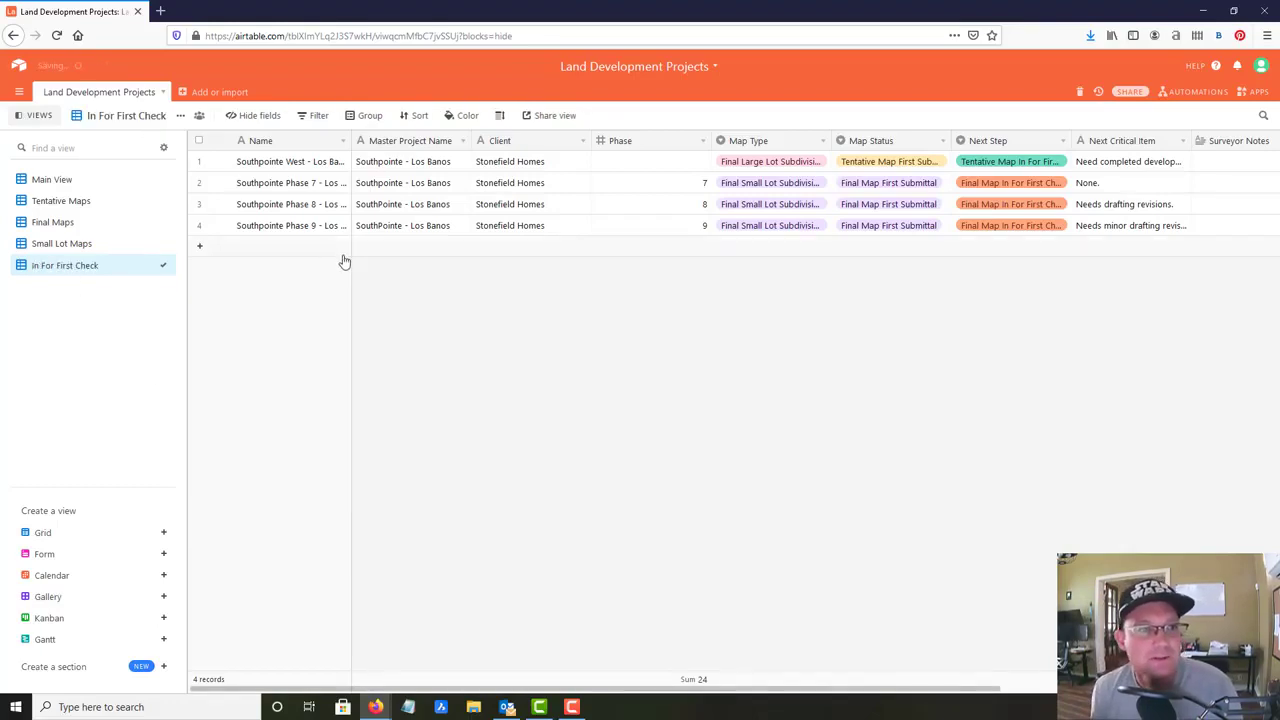
- Filter the In For First Check view to records where Map Status is Tentative Map In For First Check
{"action": "left_click", "coordinate": [305, 119]}
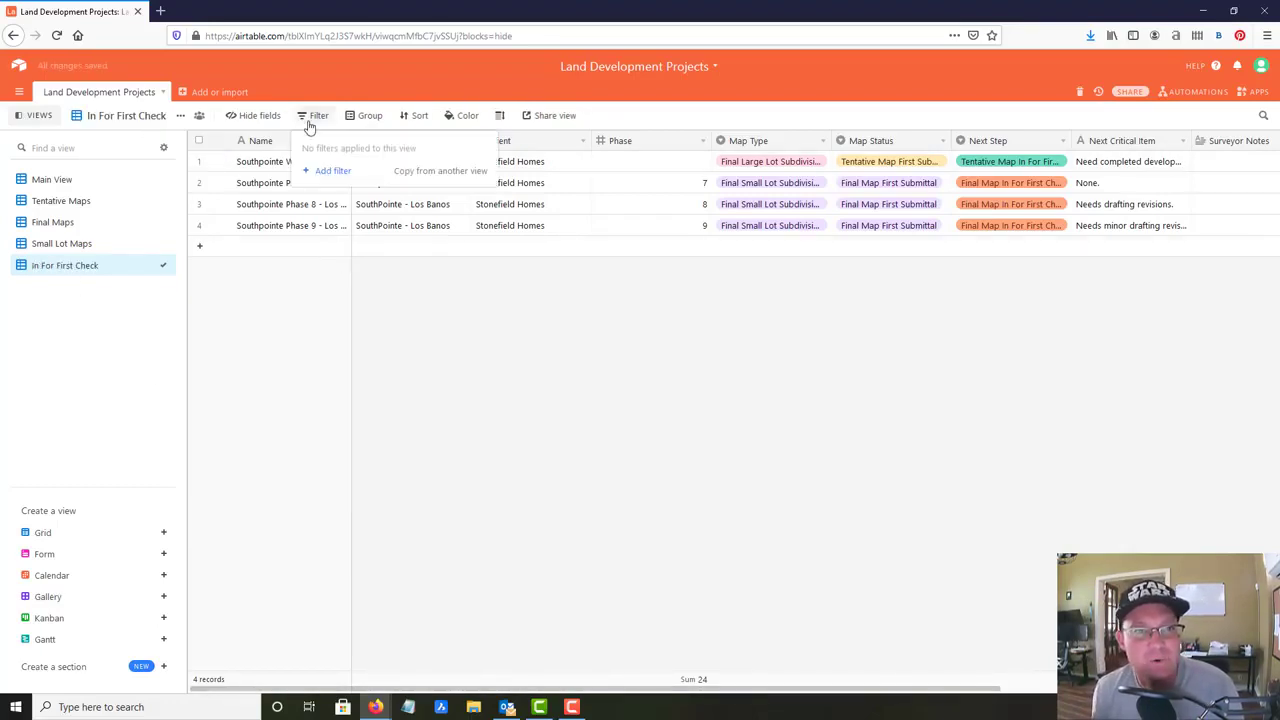
{"action": "left_click", "coordinate": [340, 170]}
{"action": "left_click", "coordinate": [383, 147]}
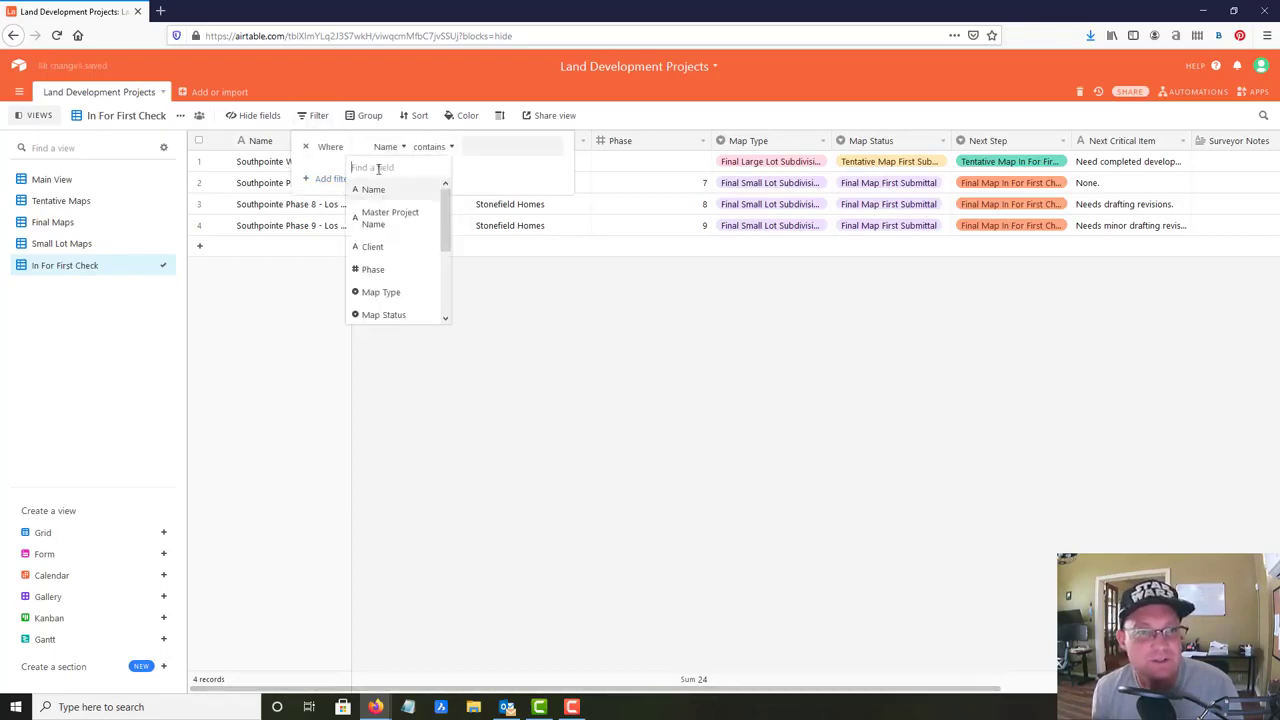
{"action": "left_click", "coordinate": [386, 313]}
{"action": "left_click", "coordinate": [522, 146]}
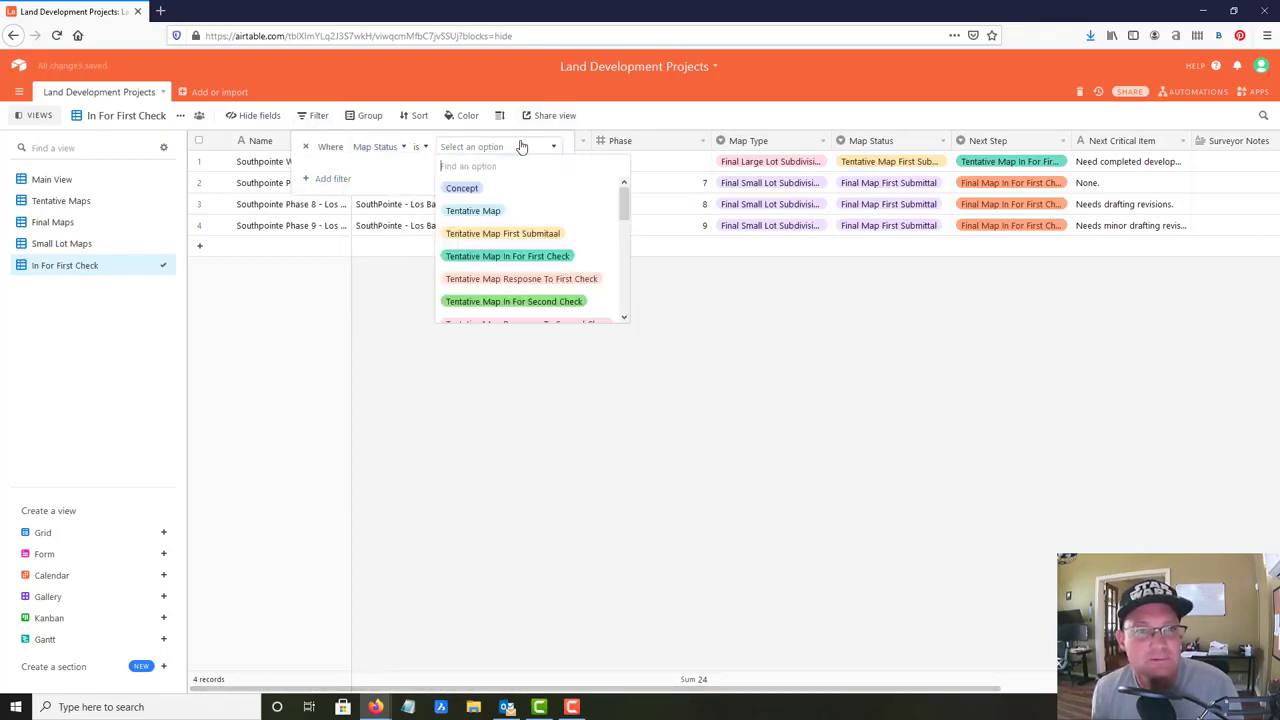
{"action": "left_click", "coordinate": [533, 257]}
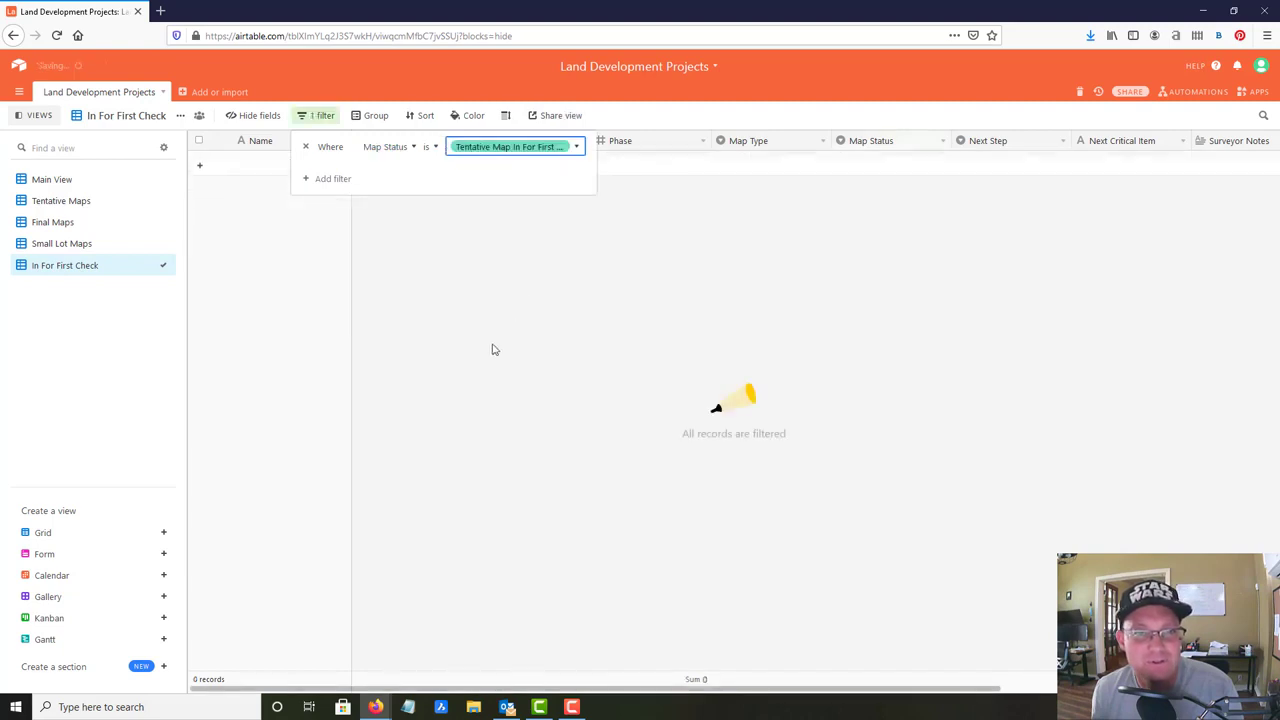
{"action": "left_click", "coordinate": [538, 198]}
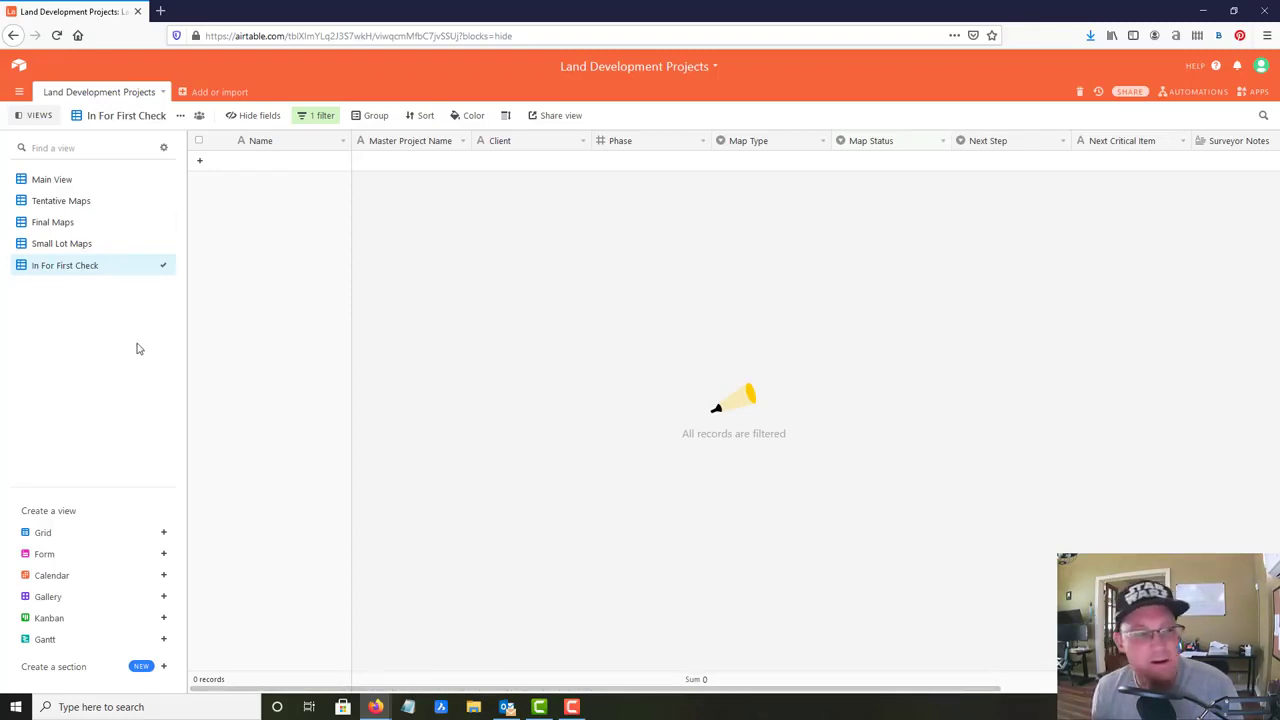
- Switch to the Main View of the Land Development Projects table
{"action": "mouse_move", "coordinate": [87, 627]}
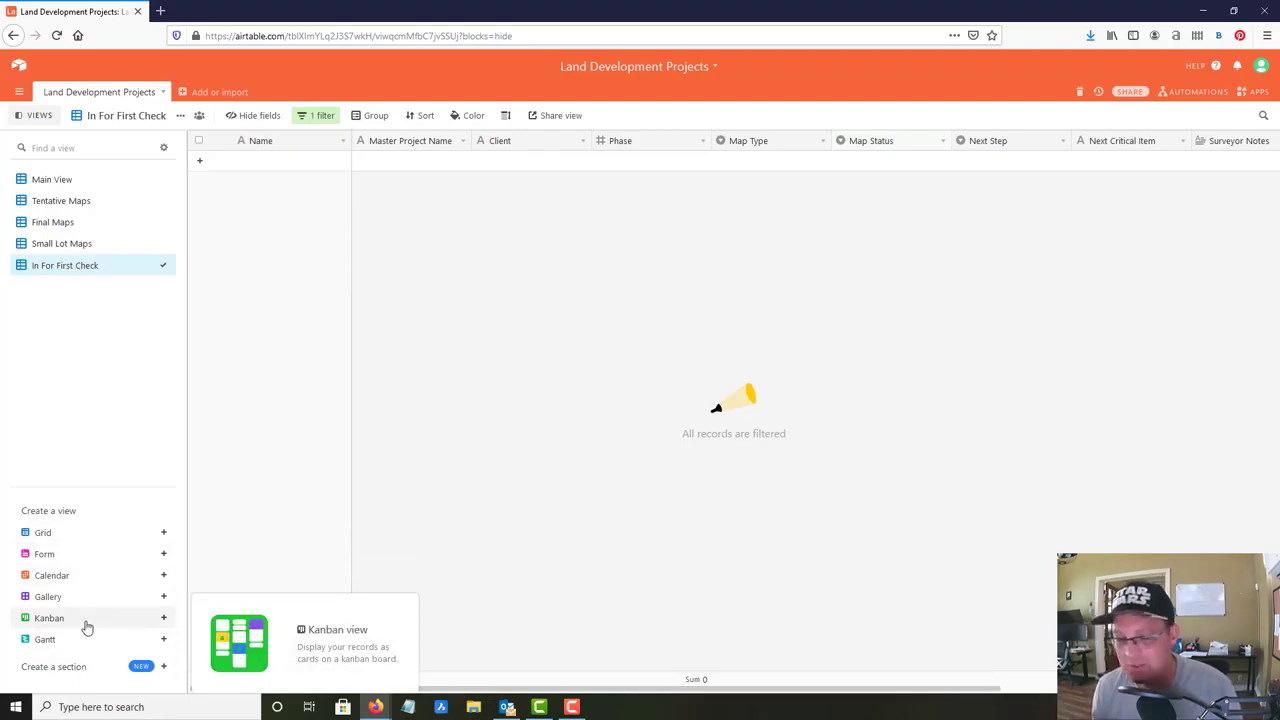
{"action": "left_click", "coordinate": [24, 178]}
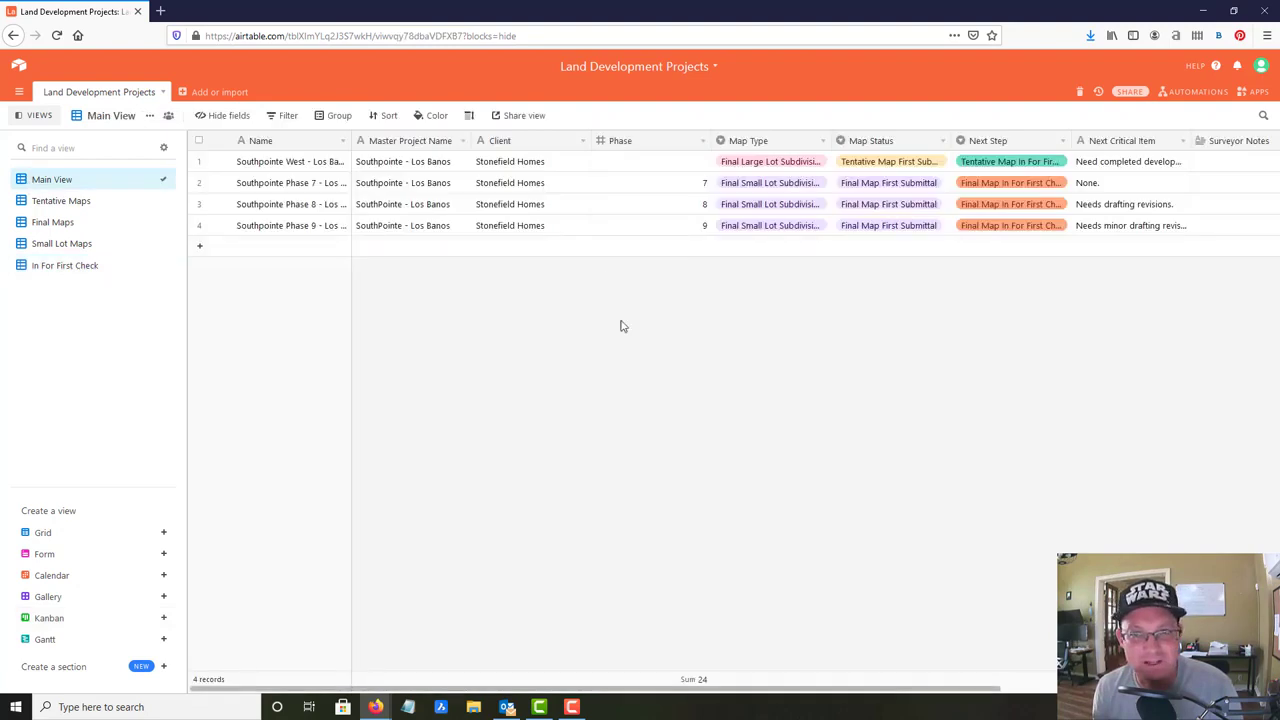